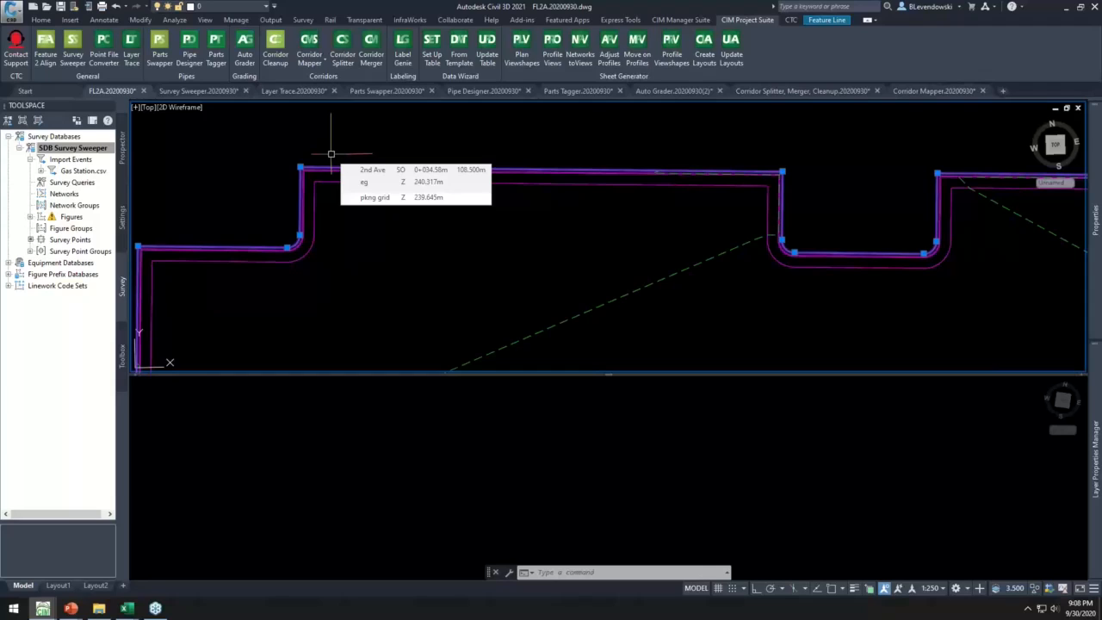
- Convert the selected curb feature line to an alignment named boc with a profile, continuing to draw it in a profile view
left_click(43, 54)
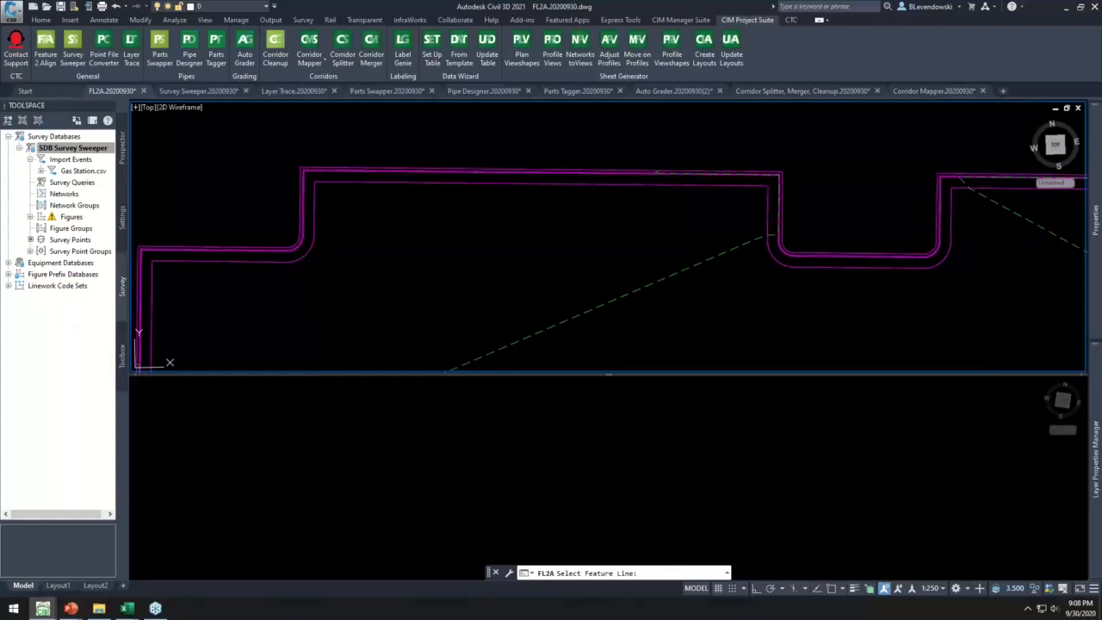
left_click_drag(205, 40, 502, 40)
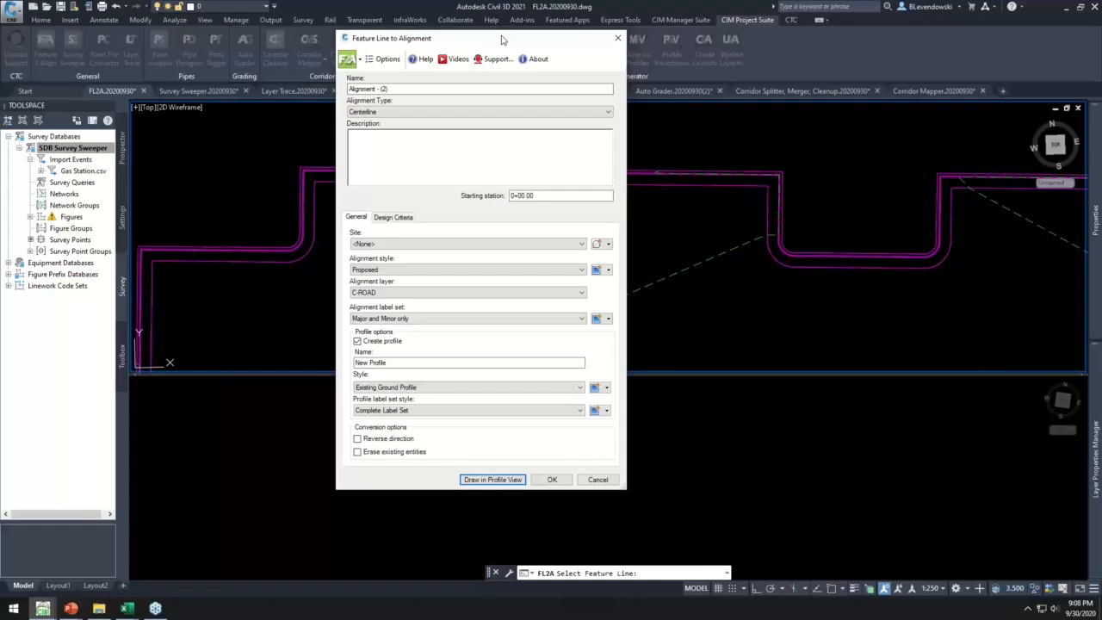
left_click(416, 89)
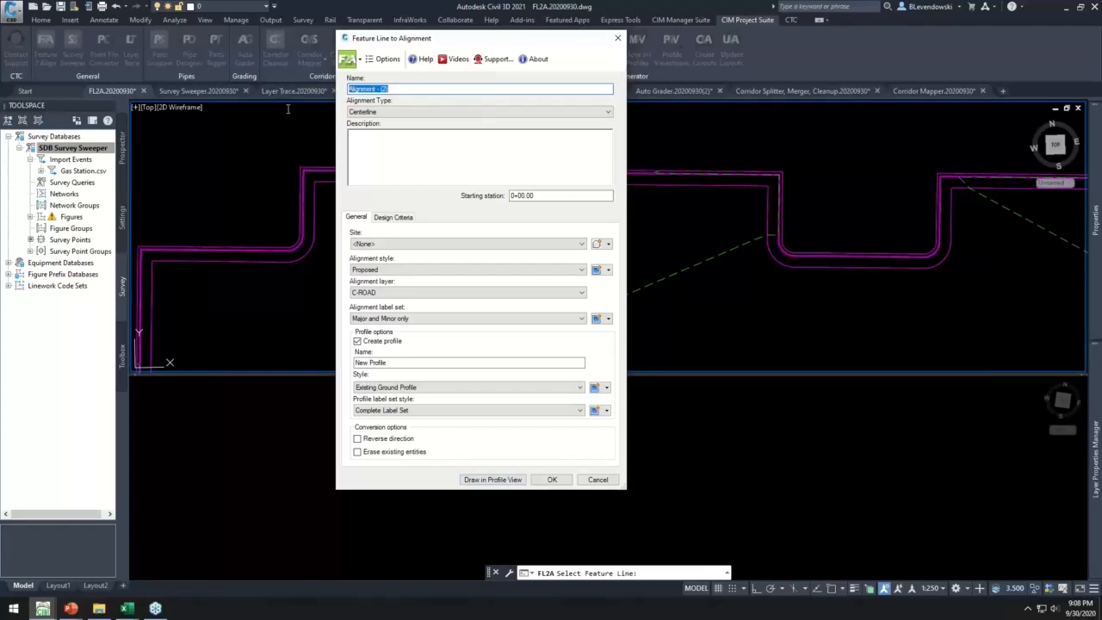
type("boc")
left_click(493, 479)
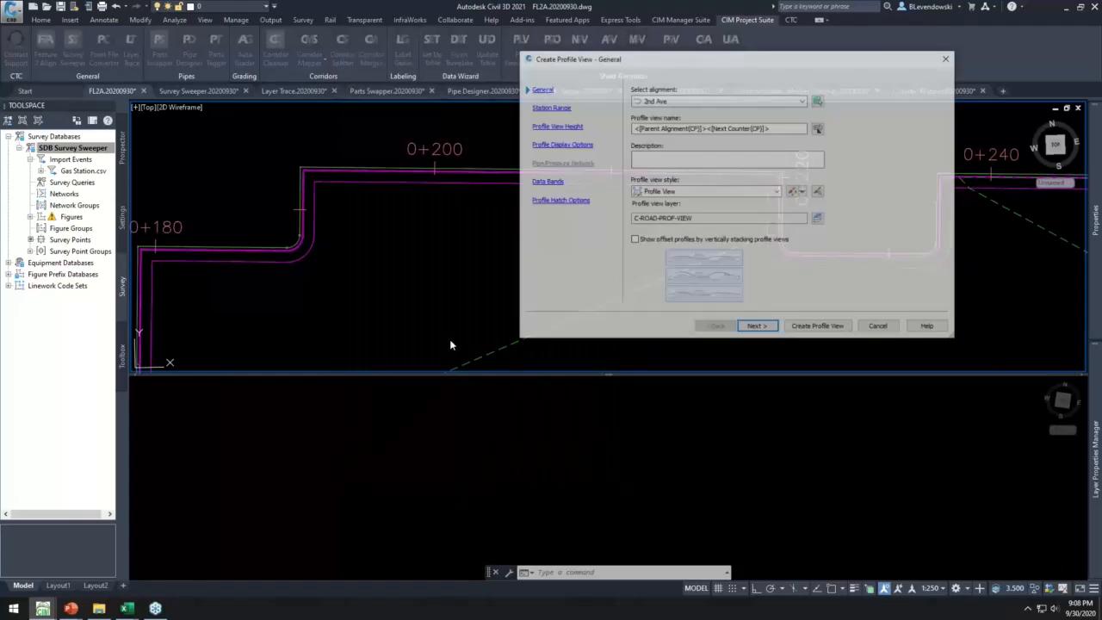
- Create a profile view for the boc alignment and place it in the empty lower viewport
left_click(667, 102)
left_click(663, 122)
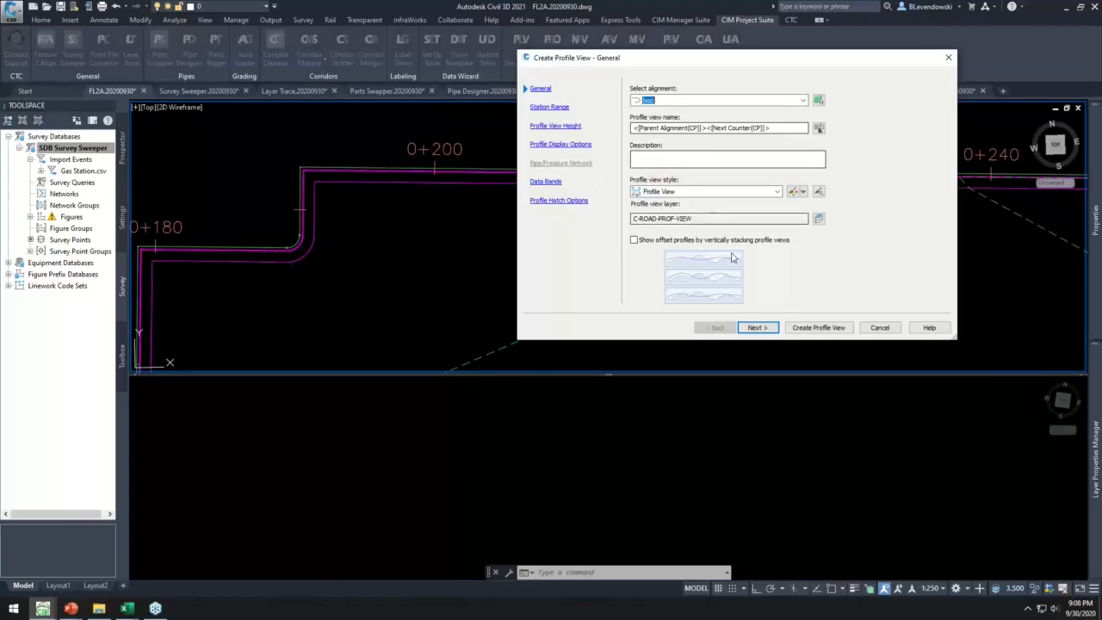
left_click(814, 327)
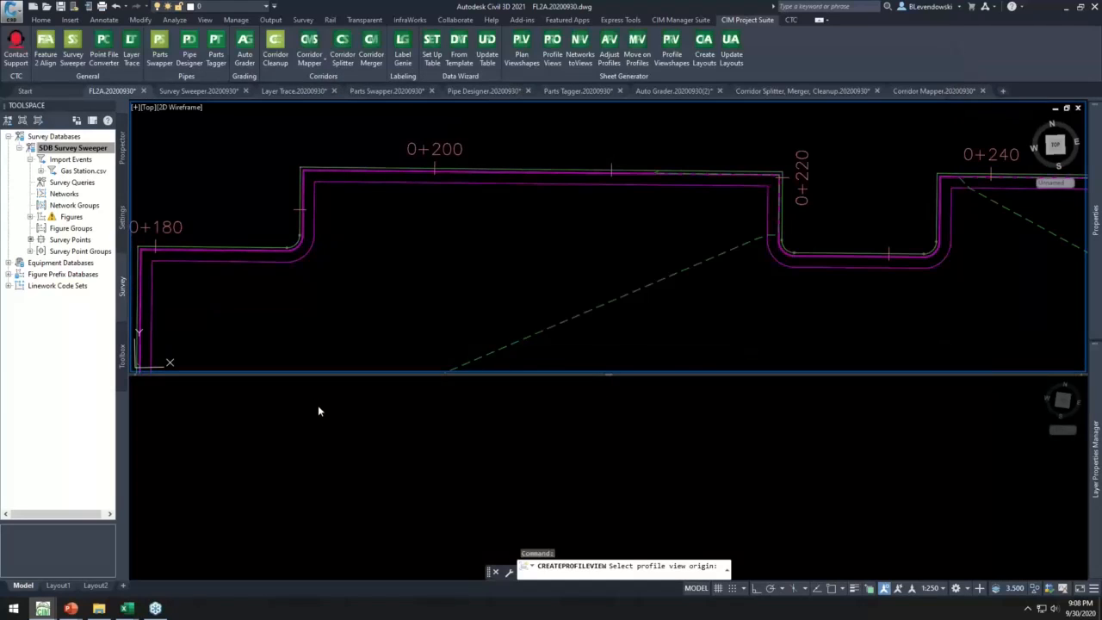
left_click(318, 410)
left_click(297, 404)
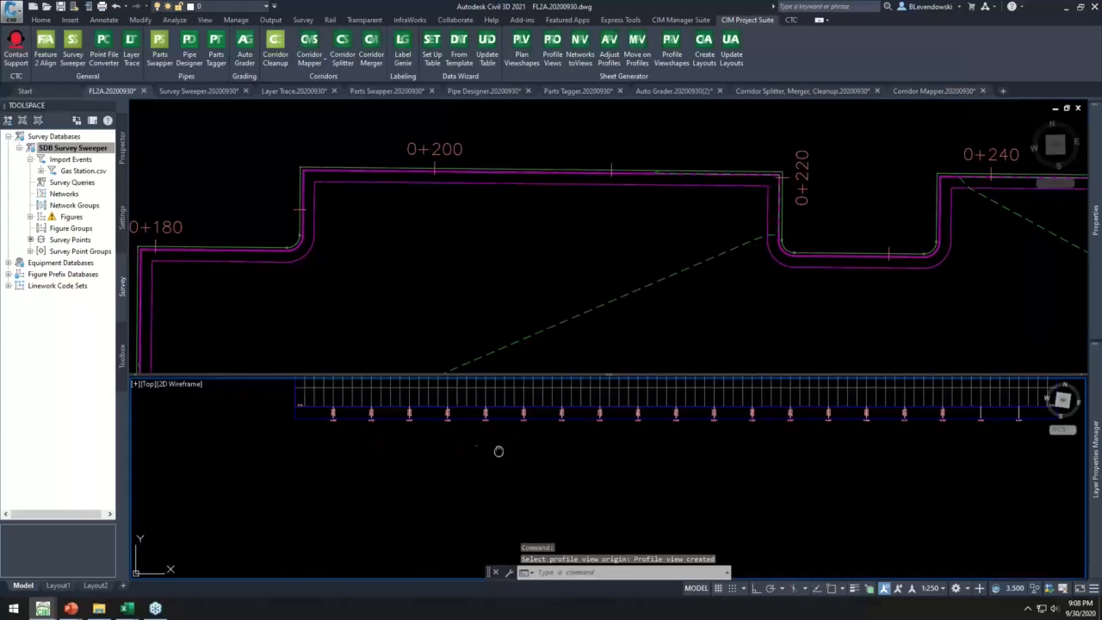
- Examine the boc profile's grade breaks and the matching alignment geometry along the curb
scroll(503, 445, "up", 6)
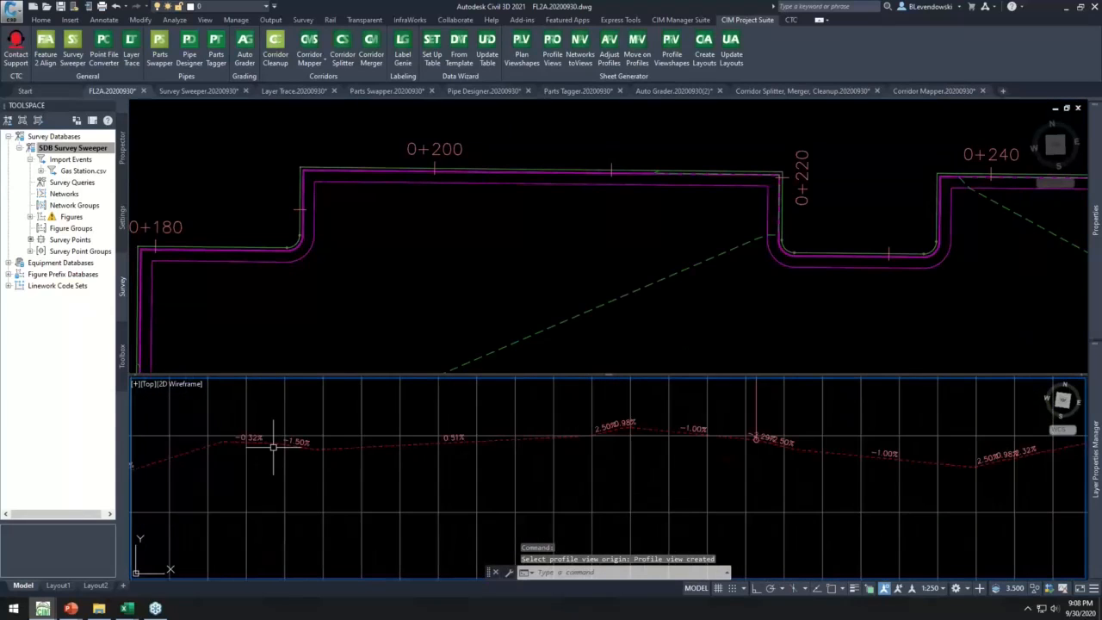
left_click(266, 448)
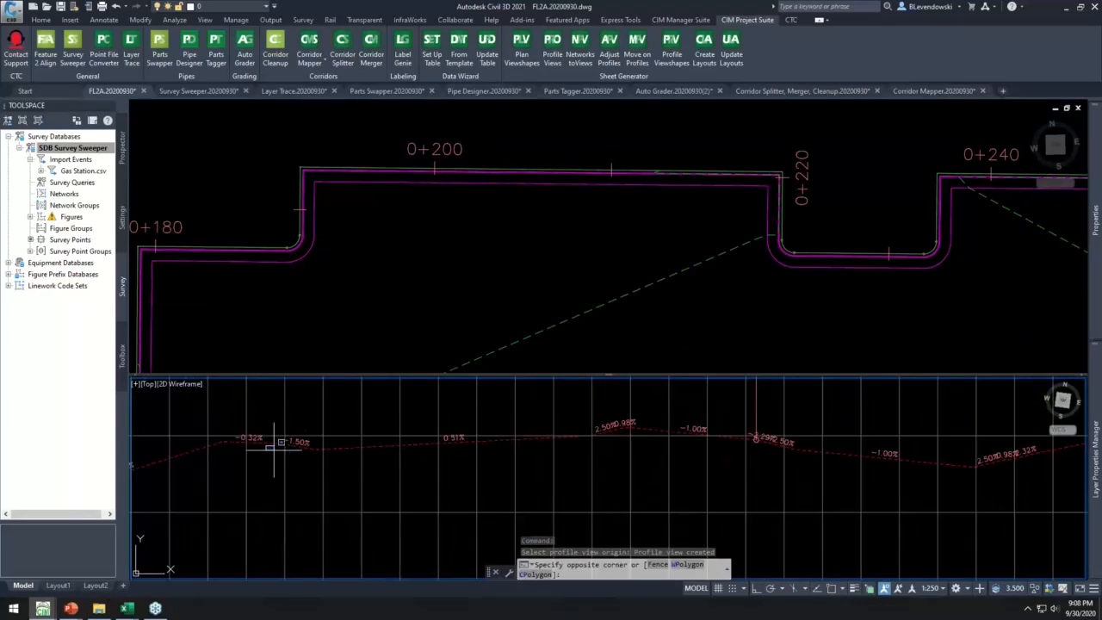
left_click(345, 448)
scroll(472, 458, "down", 1)
left_click(312, 268)
key("Escape")
scroll(255, 246, "up", 1)
left_click(328, 187)
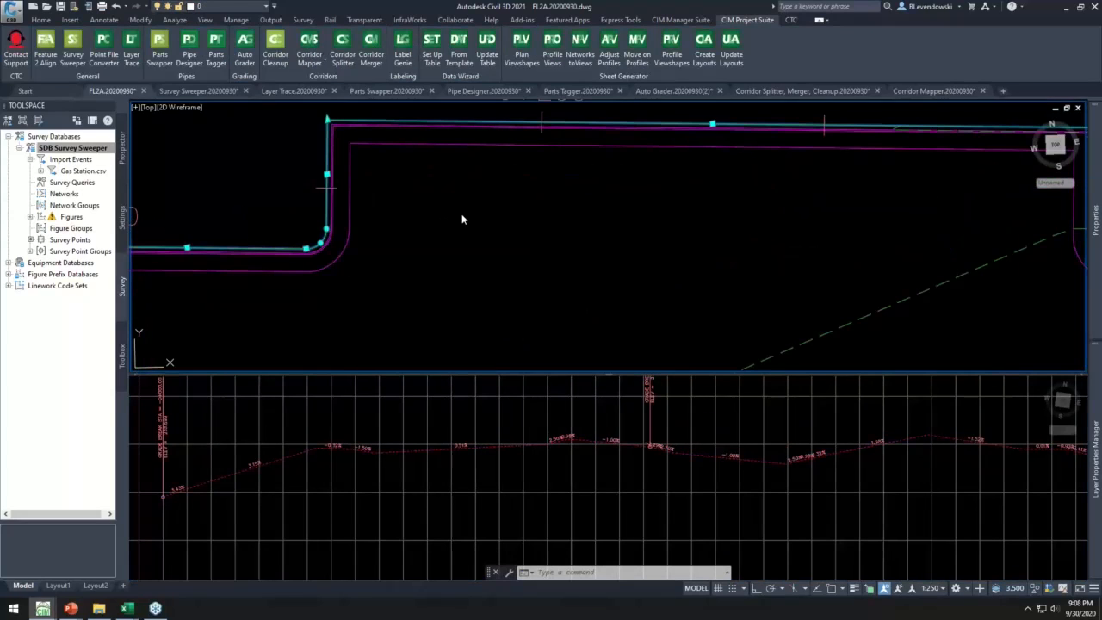
scroll(459, 216, "down", 2)
middle_click_drag(628, 250, 514, 246)
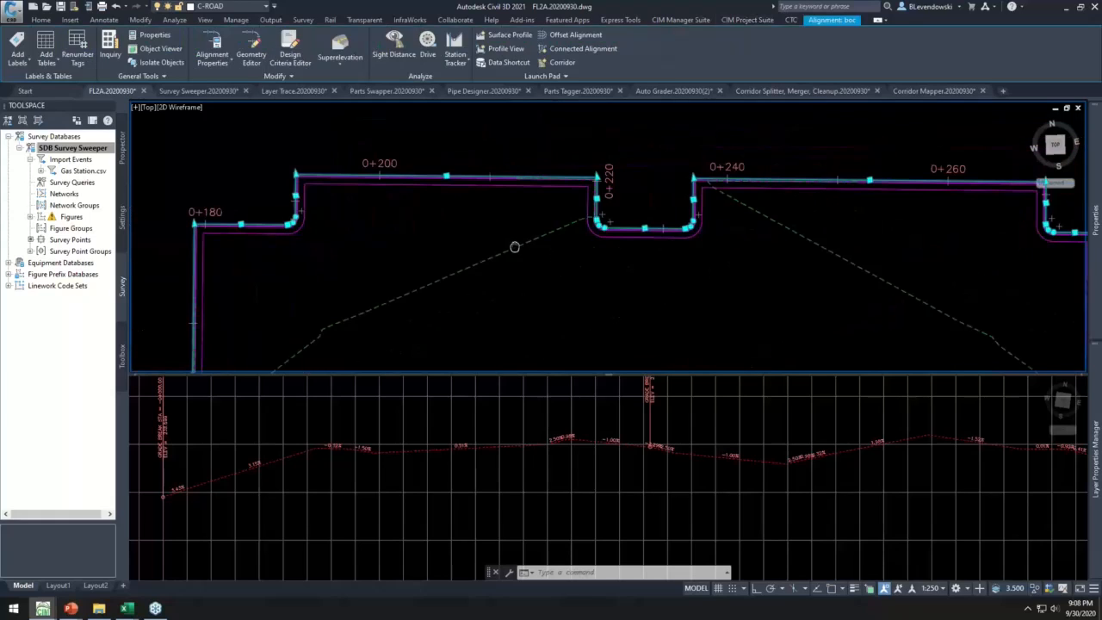
key("Escape")
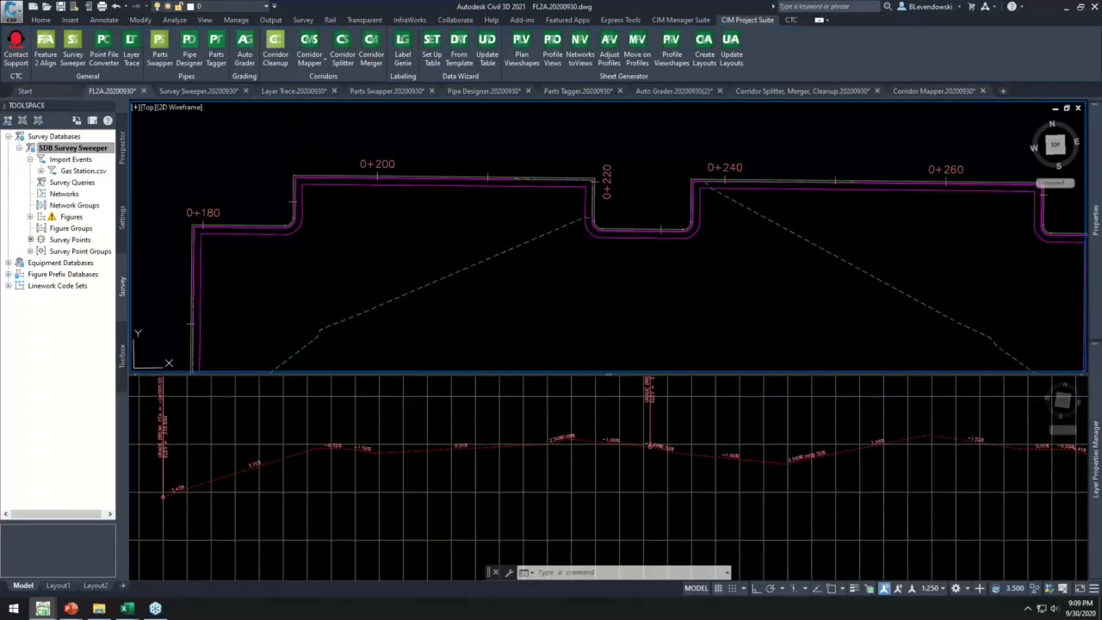
- Close the FL2A.20200930 drawing without saving its changes
middle_click_drag(309, 160, 291, 163)
left_click(144, 90)
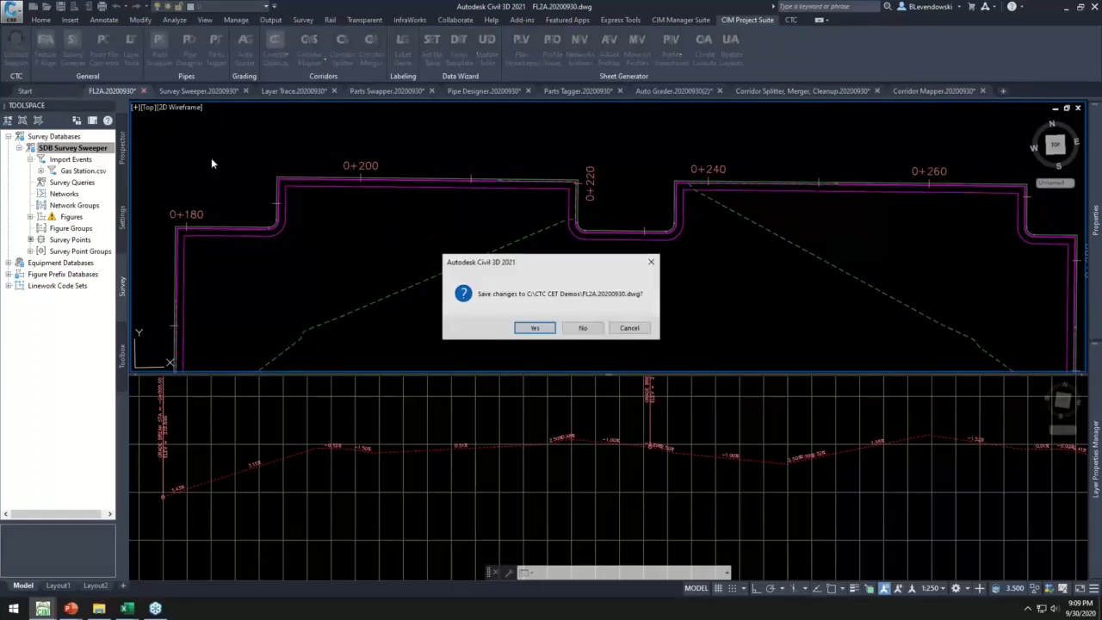
left_click(575, 330)
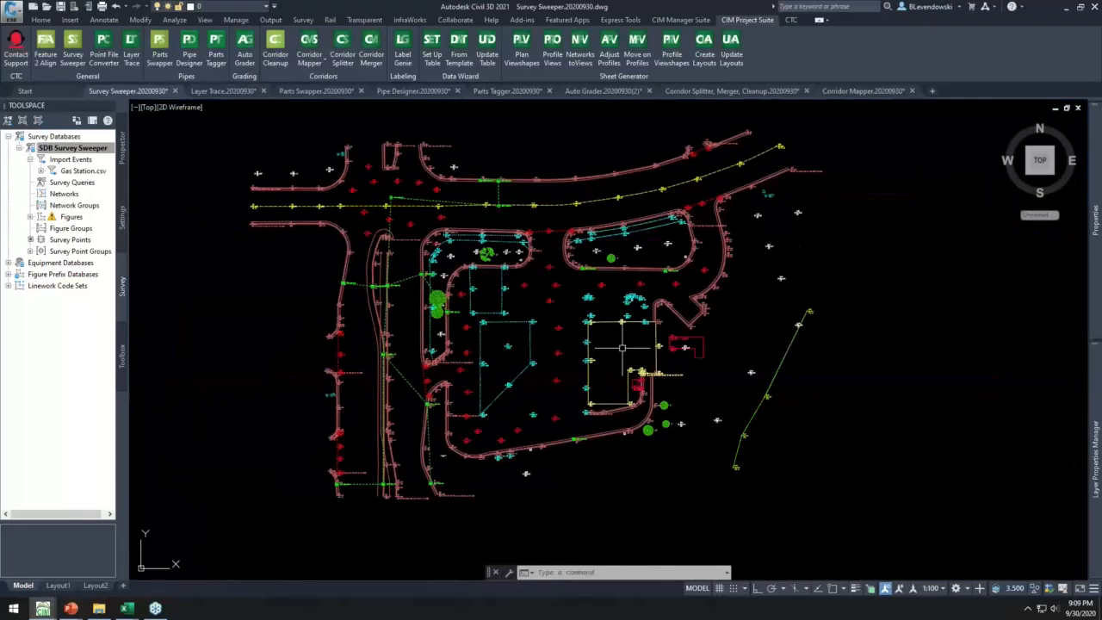
- Examine the survey points and linework around the building, concrete areas and curbed islands in the Survey Sweeper drawing
middle_click_drag(636, 350, 602, 335)
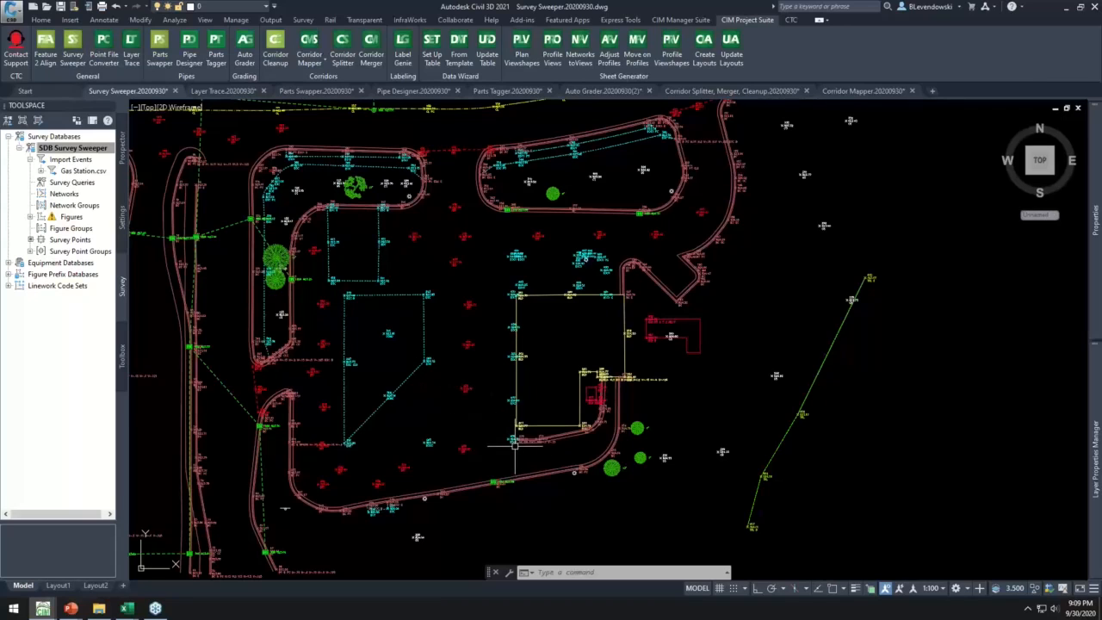
scroll(515, 445, "up", 3)
scroll(515, 445, "up", 2)
scroll(508, 435, "down", 2)
mouse_move(454, 396)
middle_mouse_down()
mouse_move(548, 416)
mouse_move(565, 457)
mouse_move(521, 420)
mouse_move(517, 440)
mouse_move(628, 573)
middle_mouse_up()
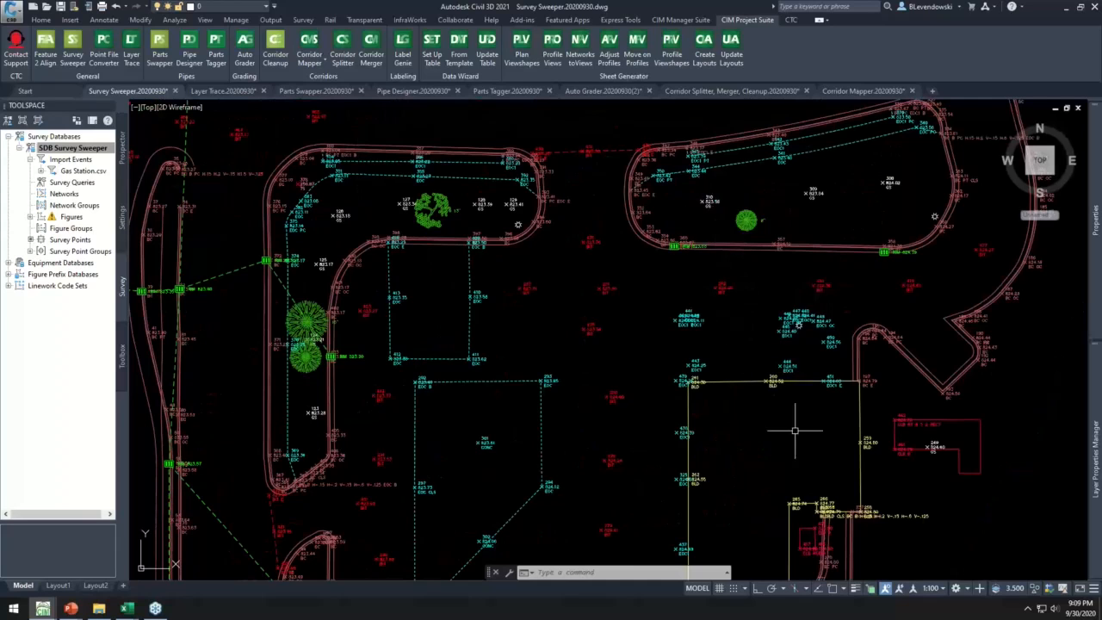
middle_click_drag(794, 457, 716, 258)
scroll(631, 392, "up", 2)
scroll(628, 440, "down", 4)
scroll(628, 440, "up", 2)
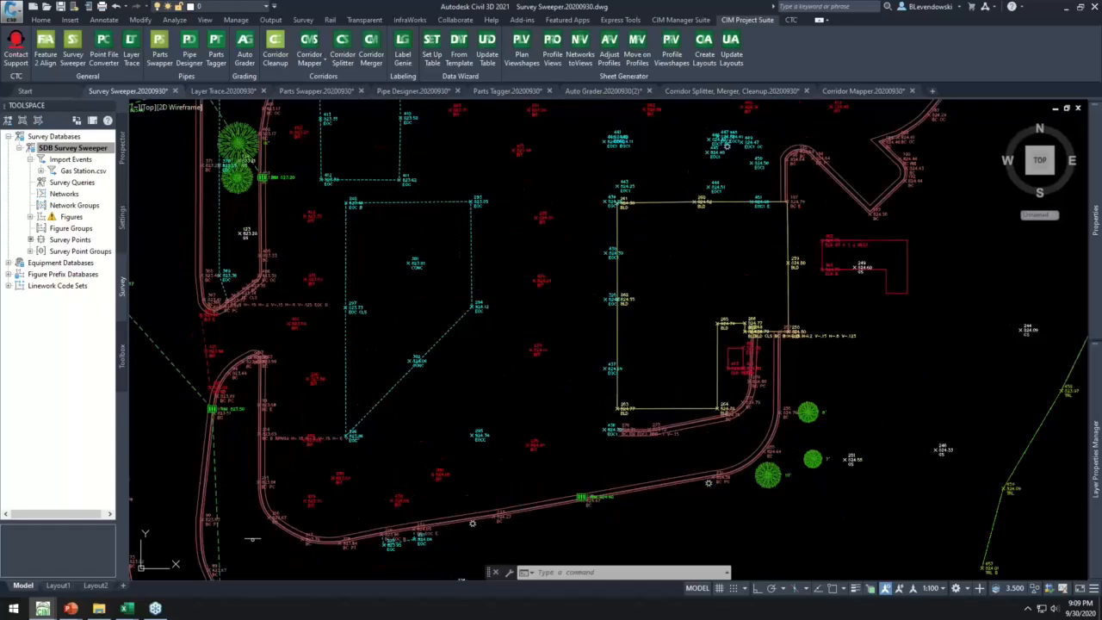
- Change the description of survey point 436 near the building's lower-left corner to EOC1 B
left_click(608, 425)
right_click(566, 353)
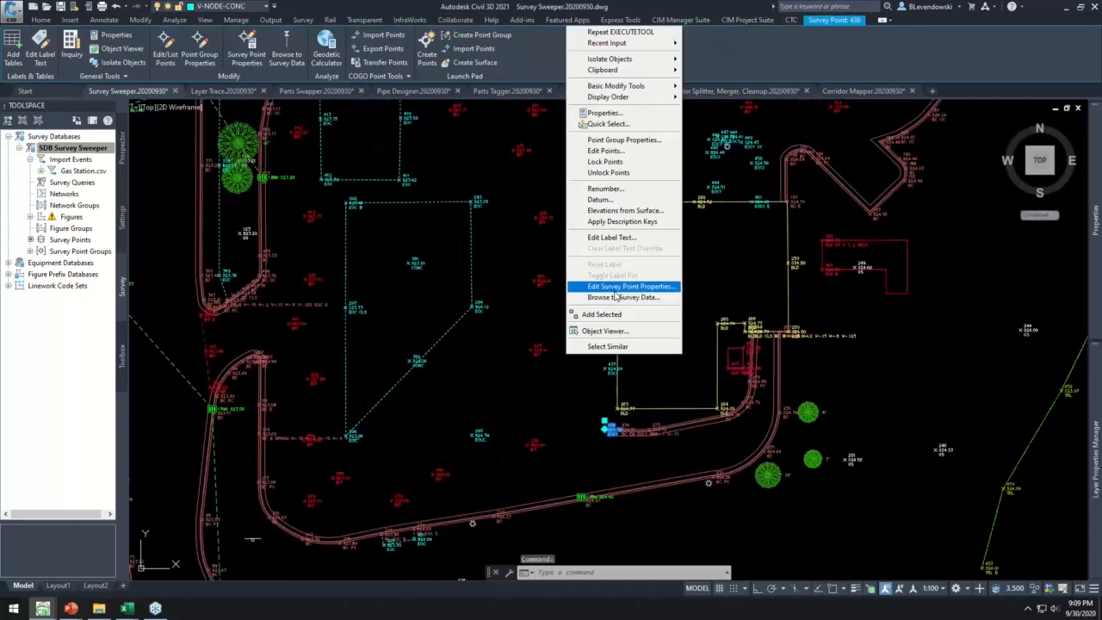
left_click(608, 287)
left_click(610, 316)
left_click(614, 317)
type("b")
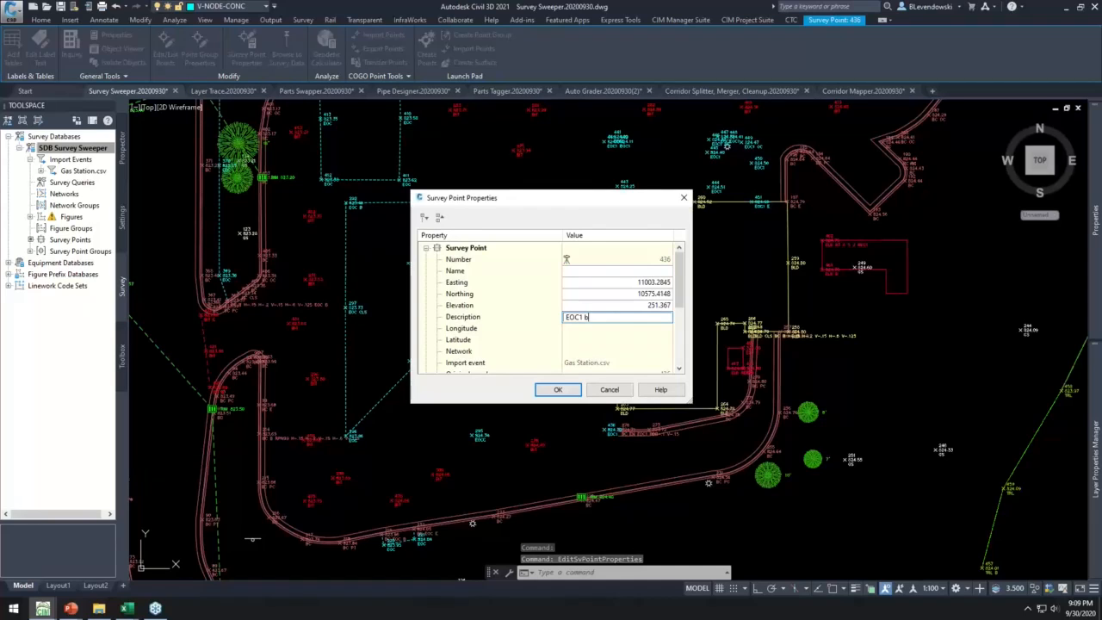
key("BackSpace")
type("B")
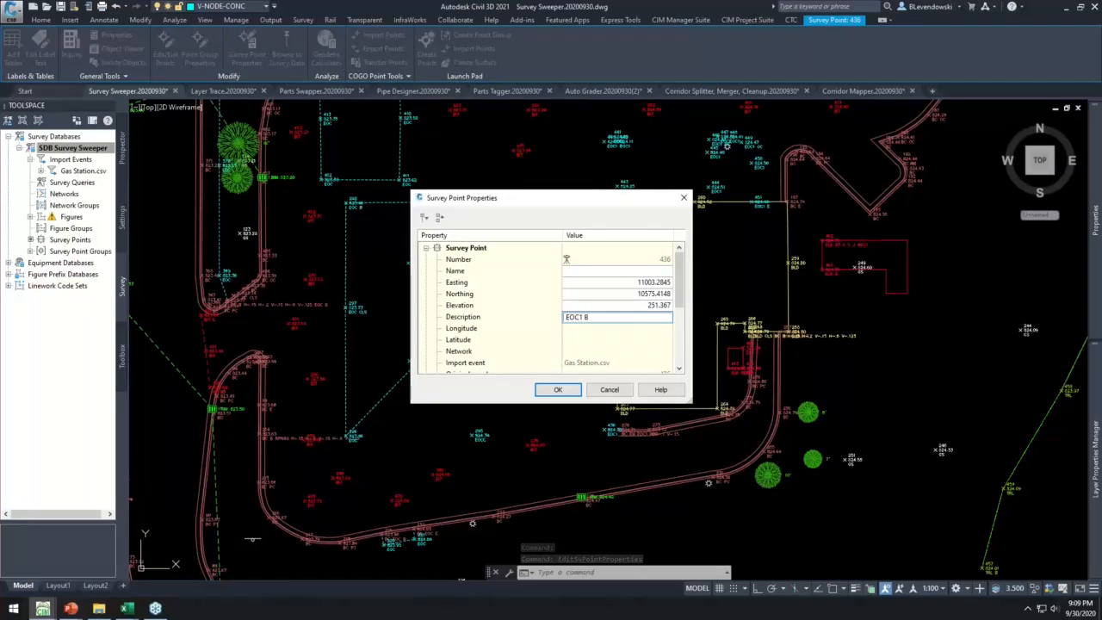
left_click(558, 389)
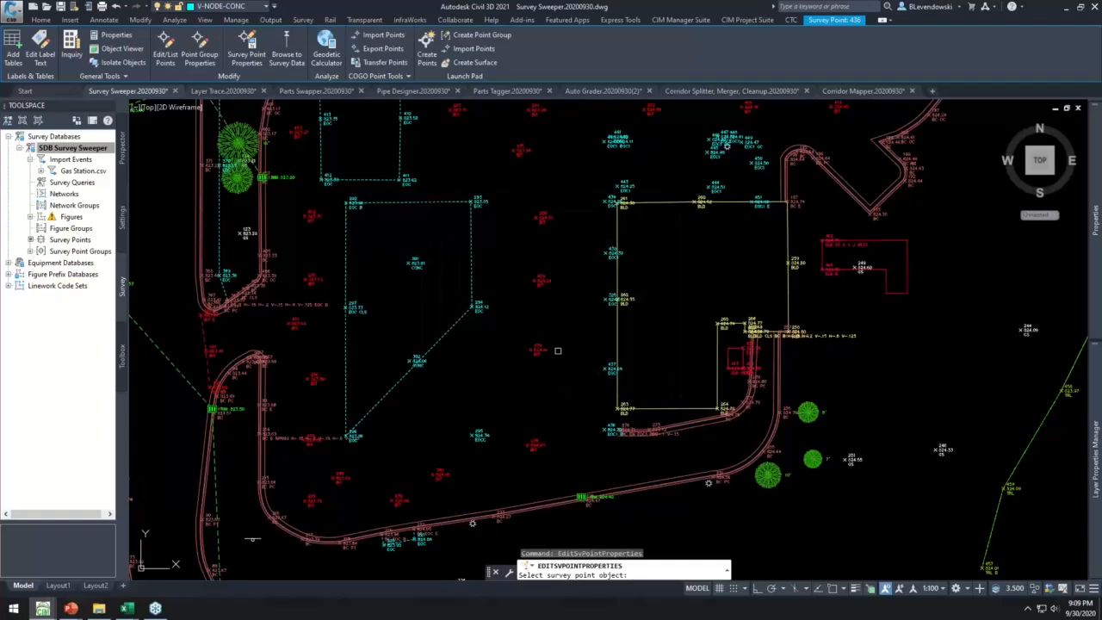
- Finish the survey point edit and update the linework using the CTC prefix database and code set, by import order
key("Return")
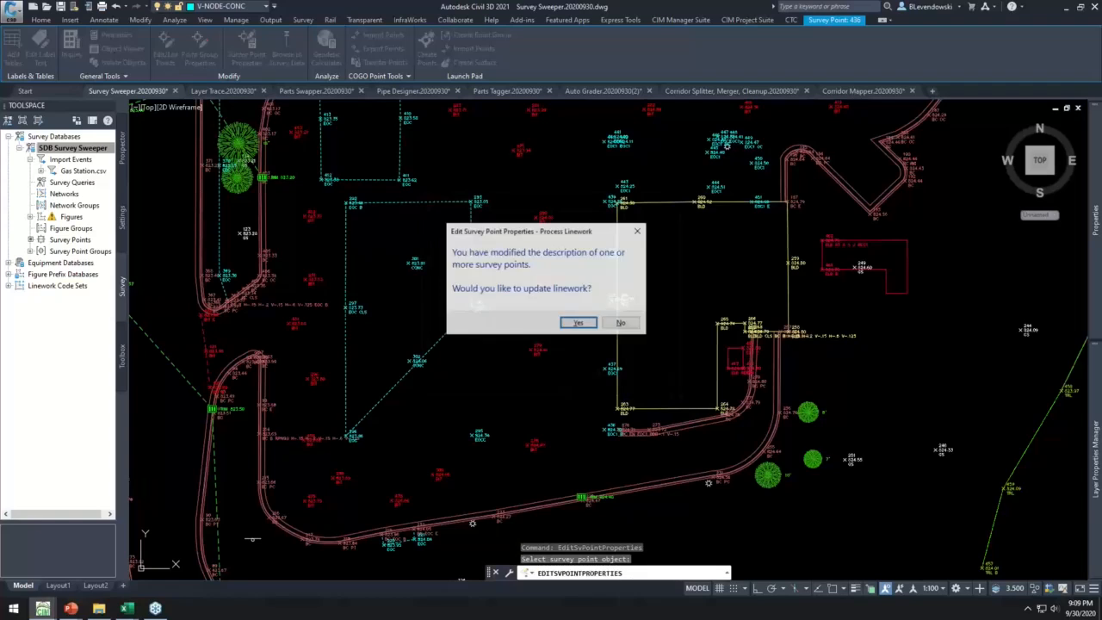
left_click(581, 325)
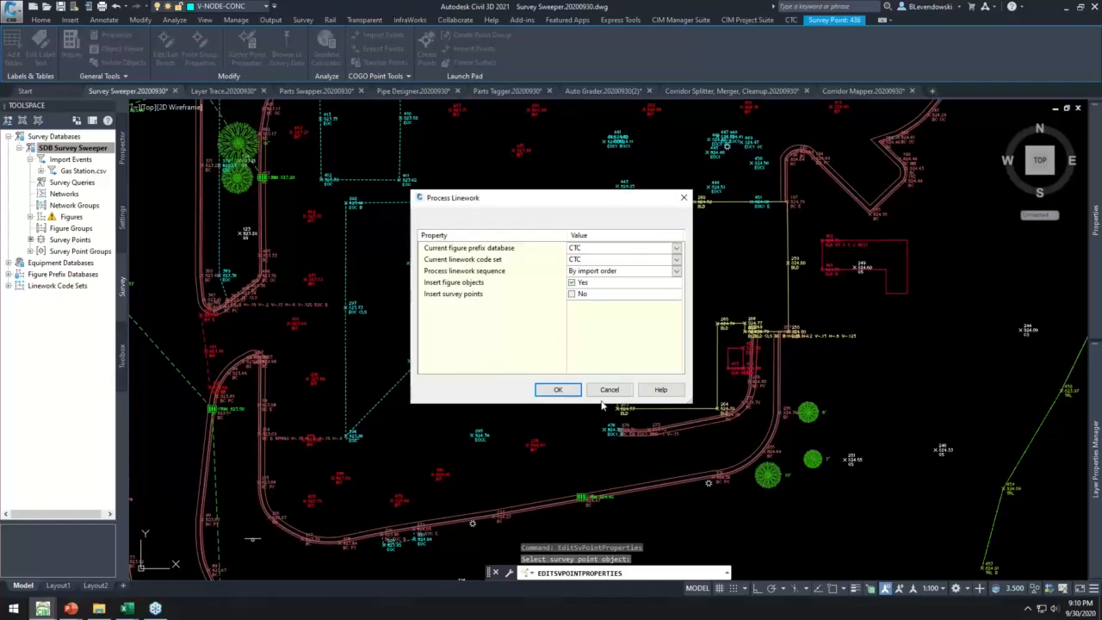
left_click(560, 389)
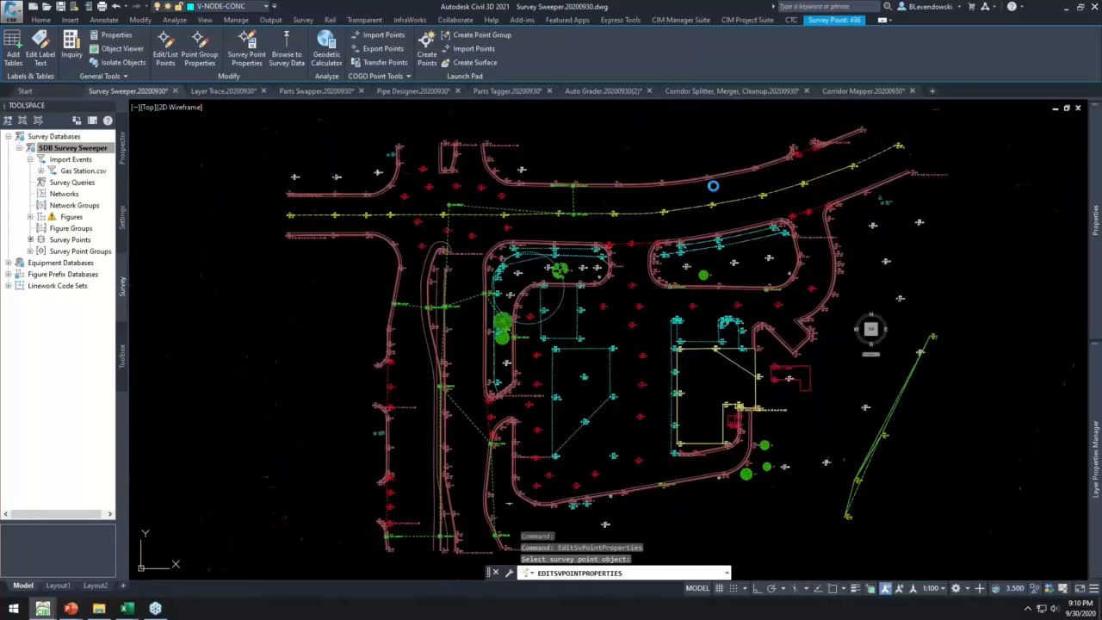
- Inspect the reprocessed linework across the site, selecting the EOC figure in the curbed island to check its shape
middle_click_drag(534, 195, 539, 202)
scroll(539, 202, "down", 3)
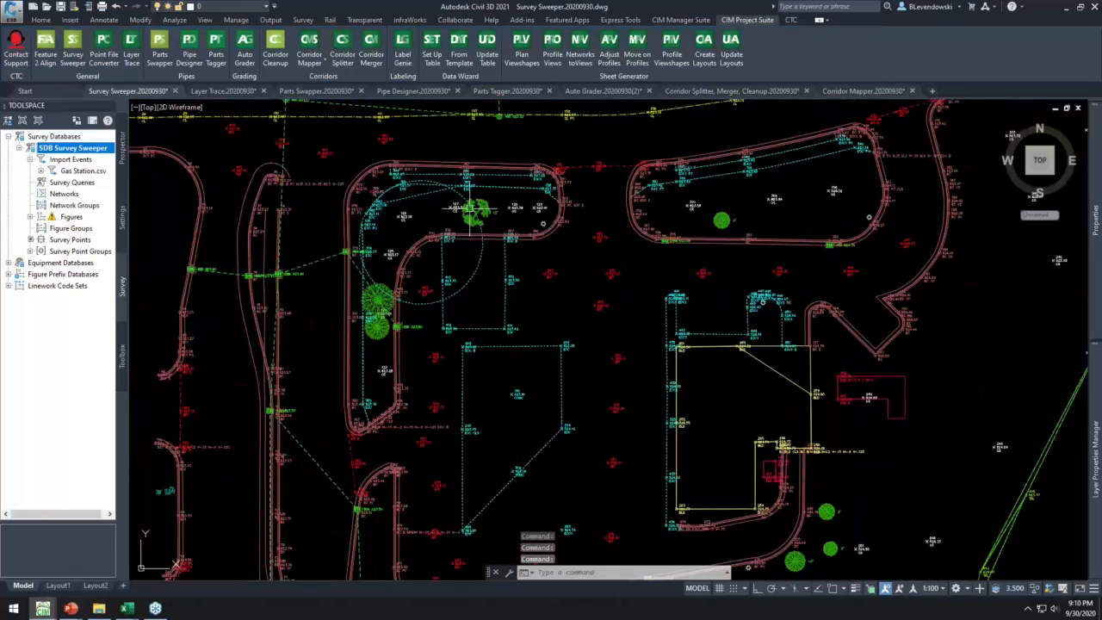
left_click(433, 192)
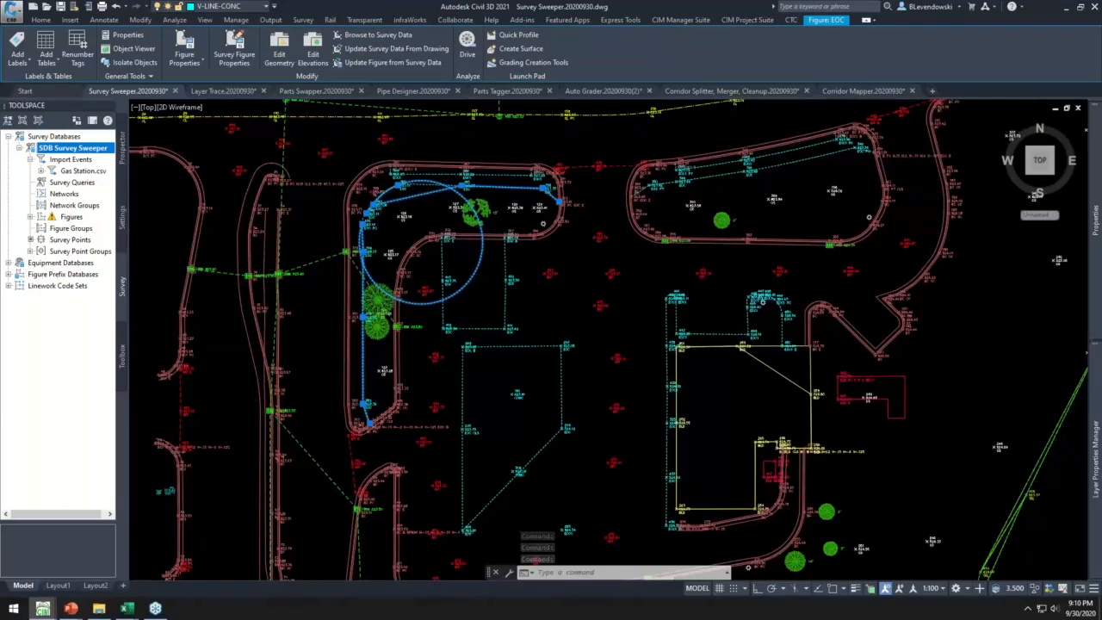
scroll(401, 181, "up", 6)
scroll(370, 189, "down", 4)
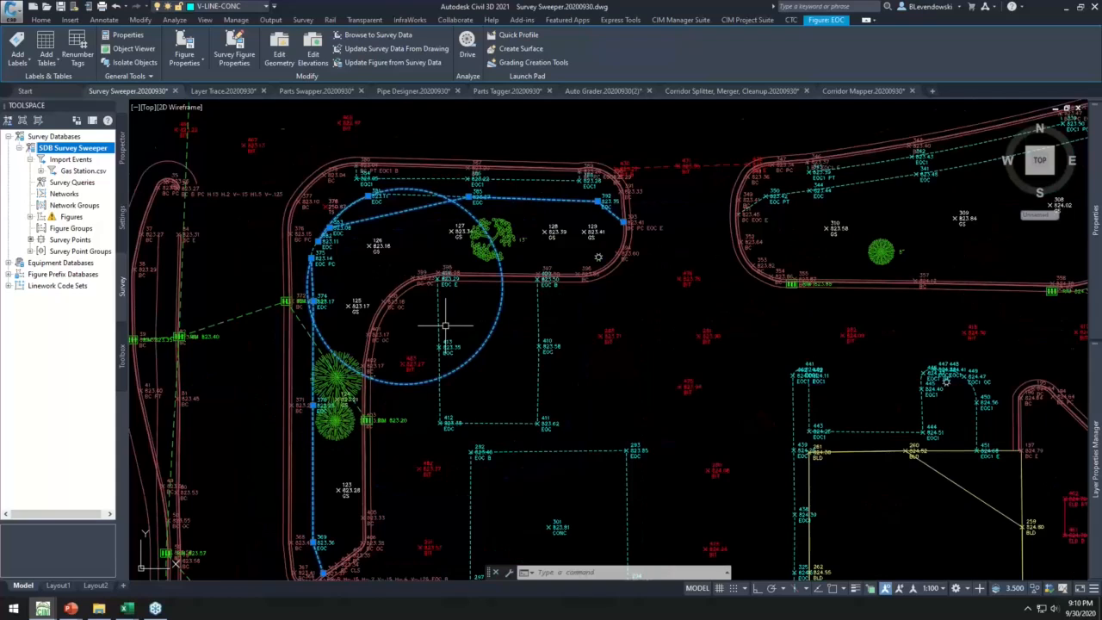
scroll(445, 325, "down", 2)
middle_click_drag(792, 428, 709, 381)
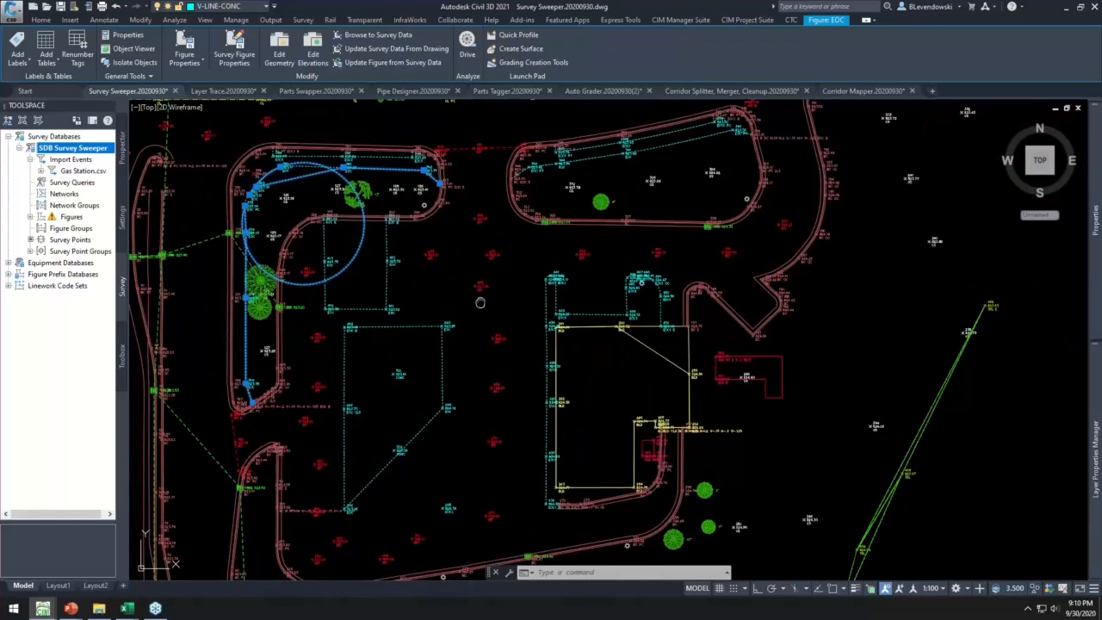
mouse_move(480, 302)
middle_mouse_down()
mouse_move(583, 316)
mouse_move(588, 340)
mouse_move(529, 293)
middle_mouse_up()
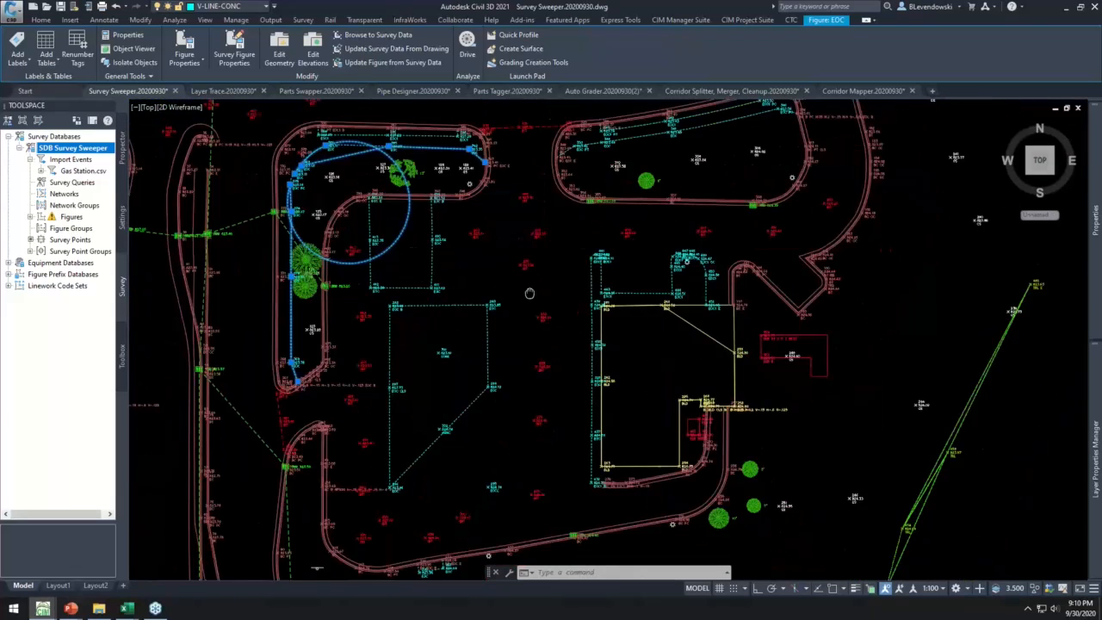
- Review the survey database's figure list down to the EOC1, SDP and TRL entries, and clear the drawing selection
right_click(71, 217)
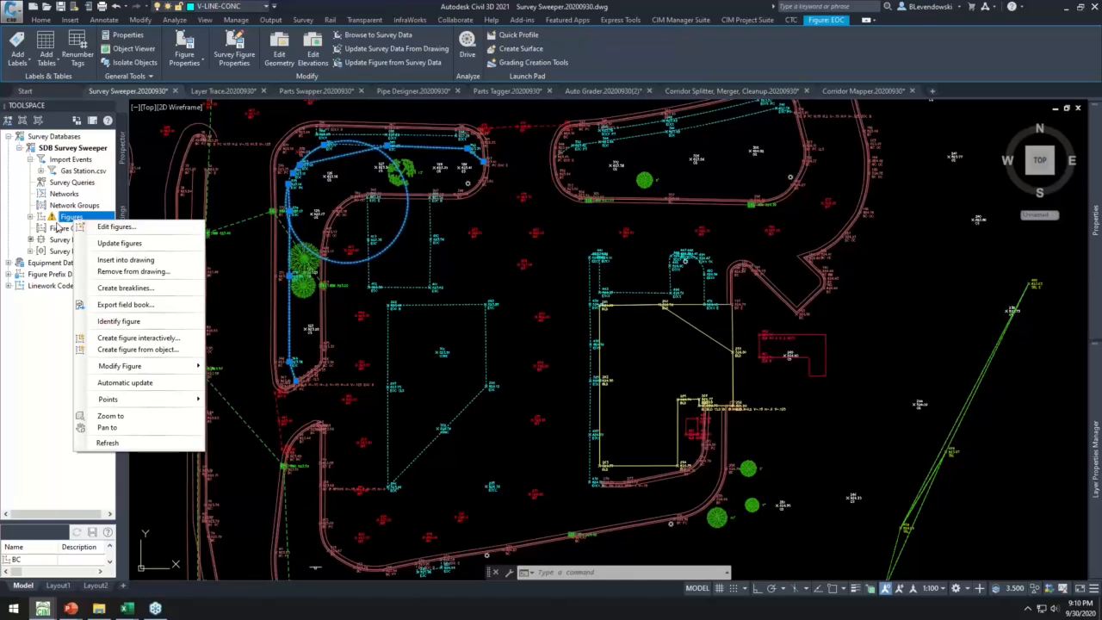
left_click(52, 470)
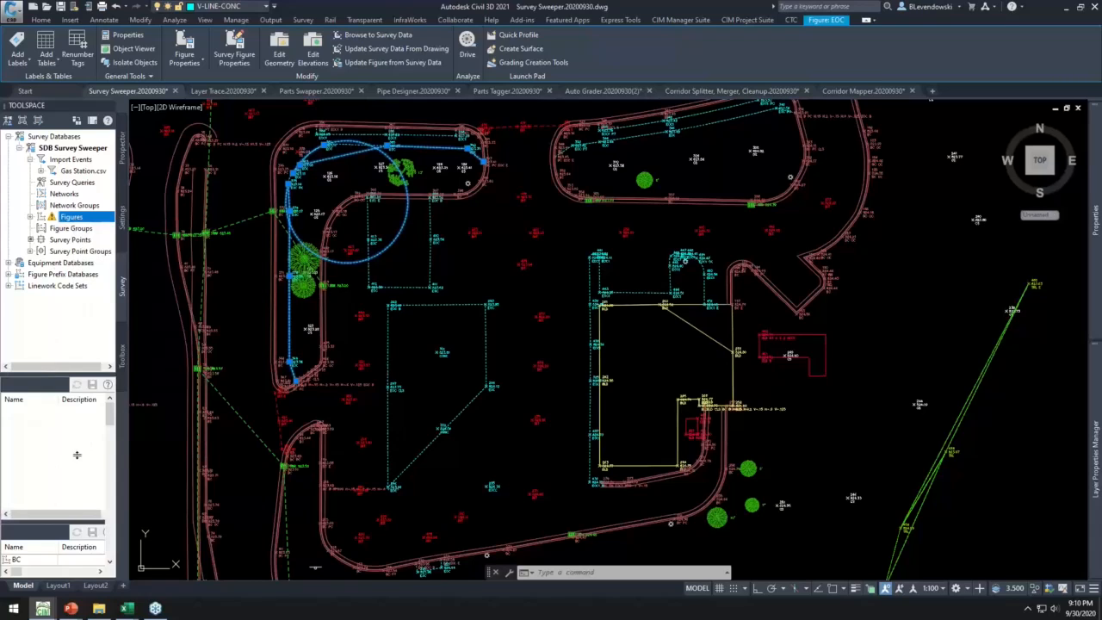
scroll(40, 470, "down", 10)
scroll(40, 469, "down", 15)
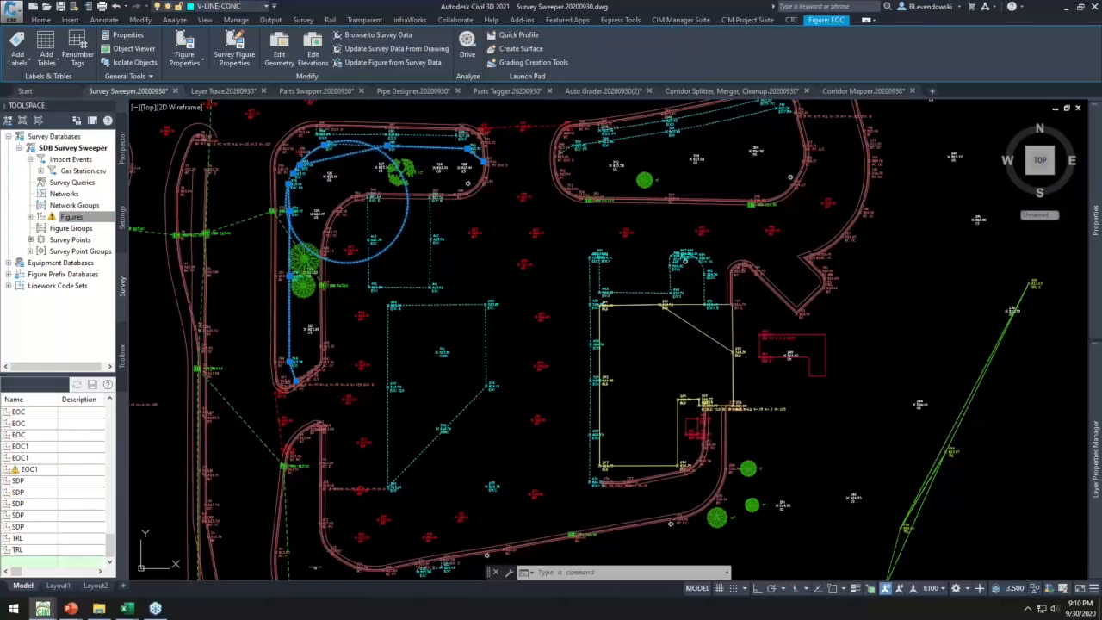
left_click(500, 271)
left_click(555, 300)
key("Escape")
key("Escape")
key("Escape")
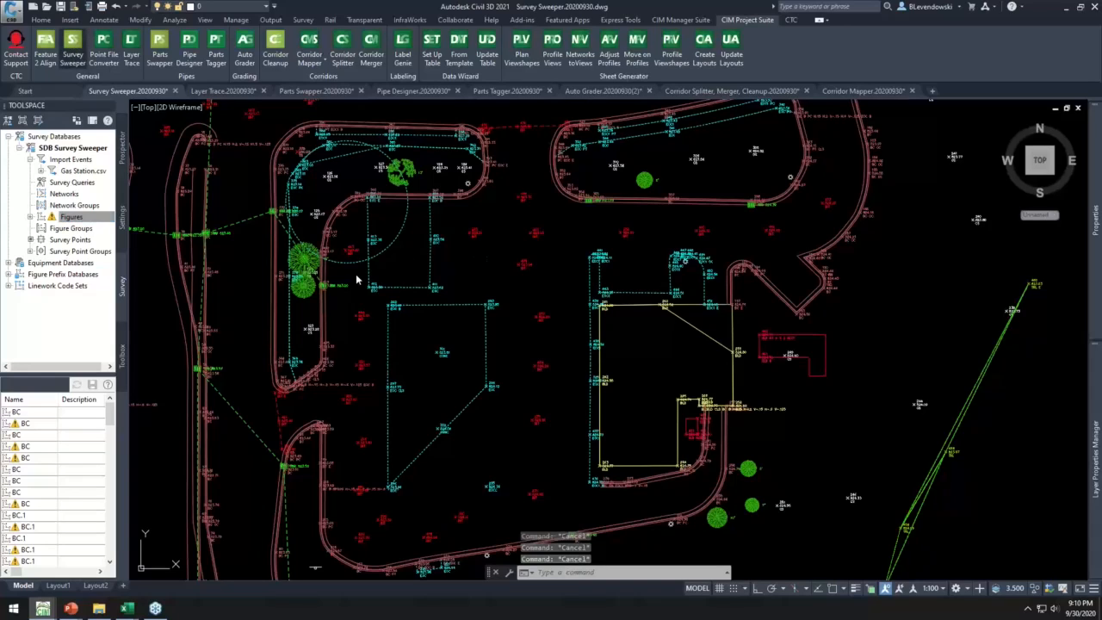
- Use Survey Sweeper to delete the curbed island's EOC figure, the building figure with the diagonal edge, the overlapping TRL figure, and survey points 246 and 251
left_click(402, 242)
left_click(402, 244)
left_click(397, 236)
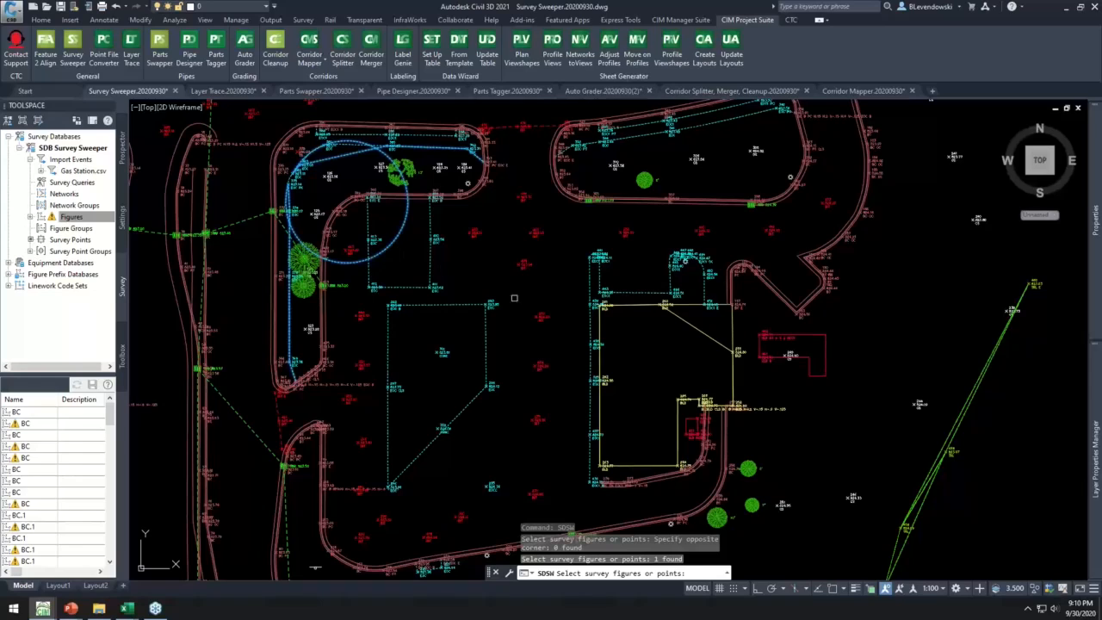
left_click(683, 328)
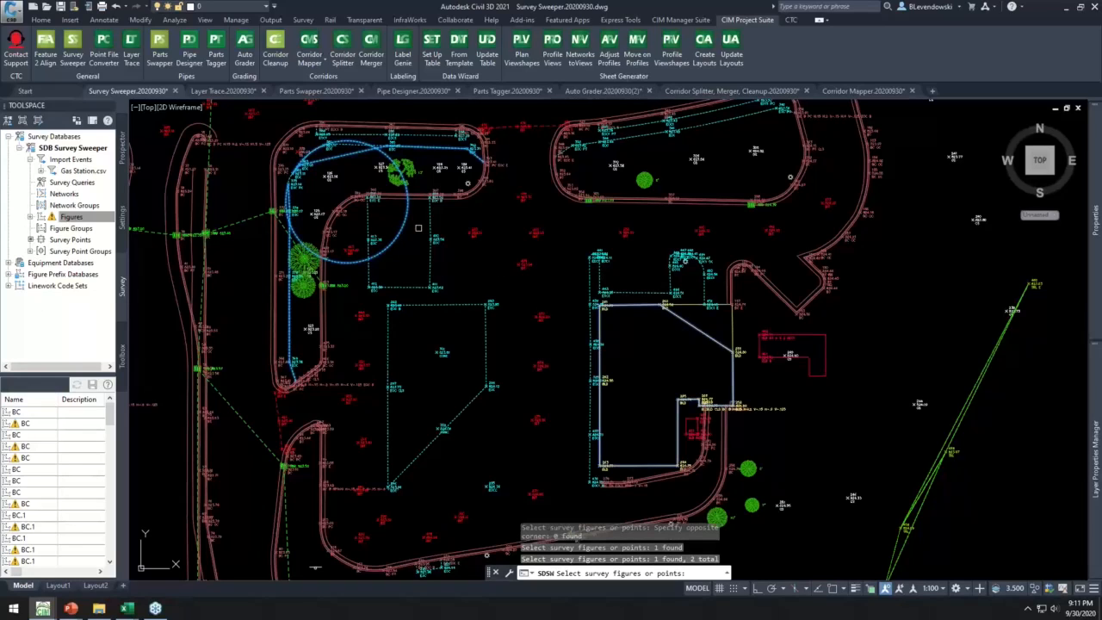
mouse_move(631, 340)
middle_mouse_down()
mouse_move(630, 280)
mouse_move(563, 199)
mouse_move(493, 207)
middle_mouse_up()
scroll(791, 385, "up", 6)
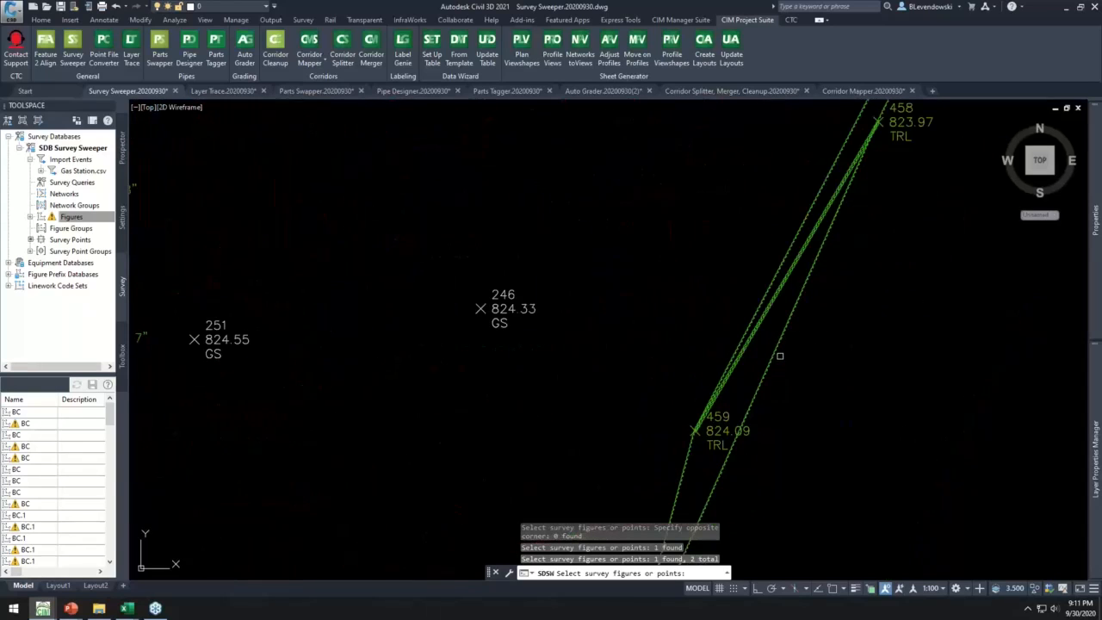
left_click(777, 349)
scroll(815, 337, "down", 4)
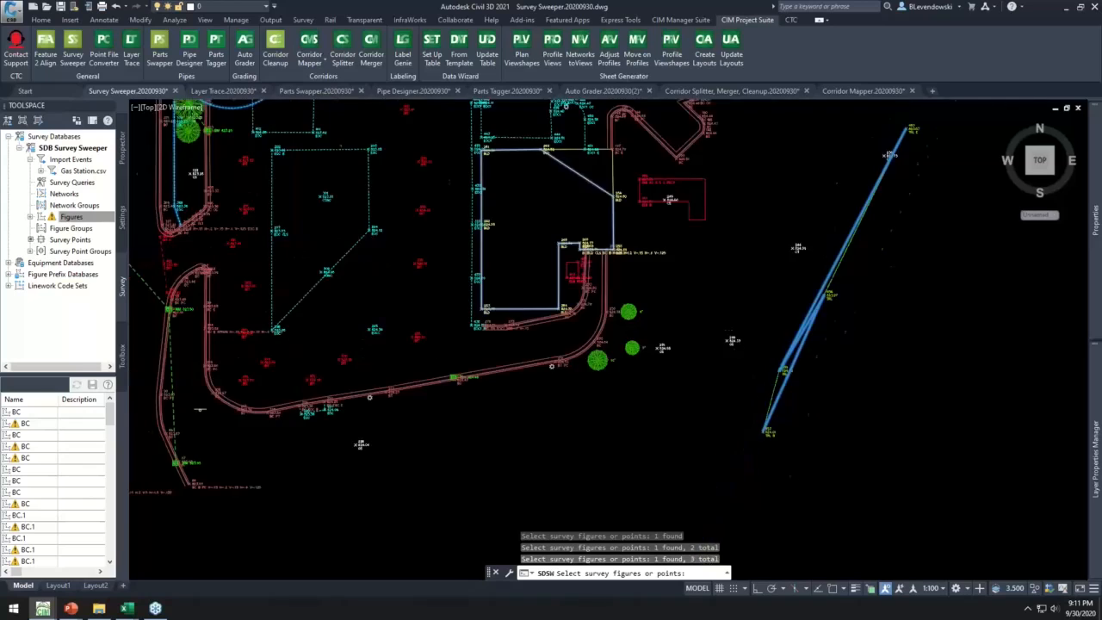
scroll(714, 336, "up", 2)
left_click(708, 333)
left_click(545, 351)
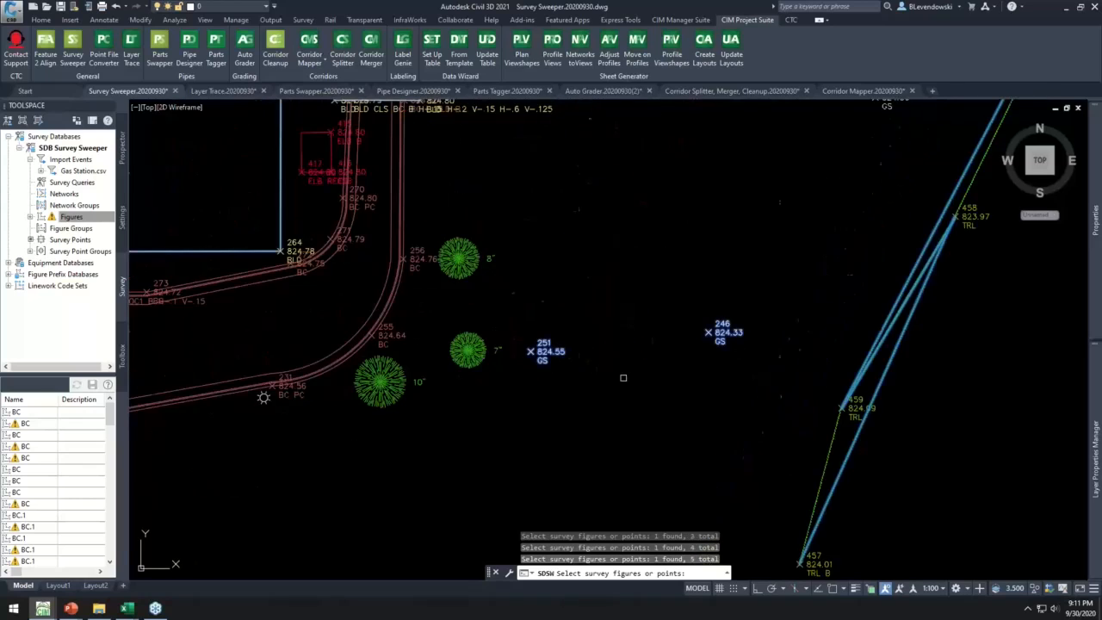
scroll(623, 377, "down", 5)
middle_click_drag(625, 344, 645, 380)
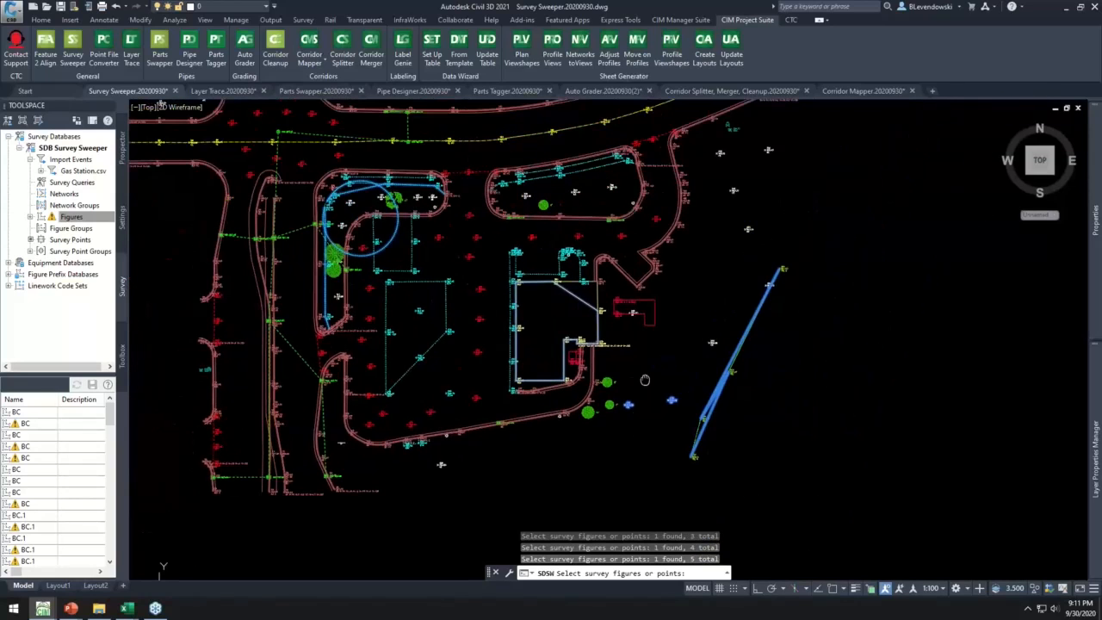
scroll(644, 383, "up", 2)
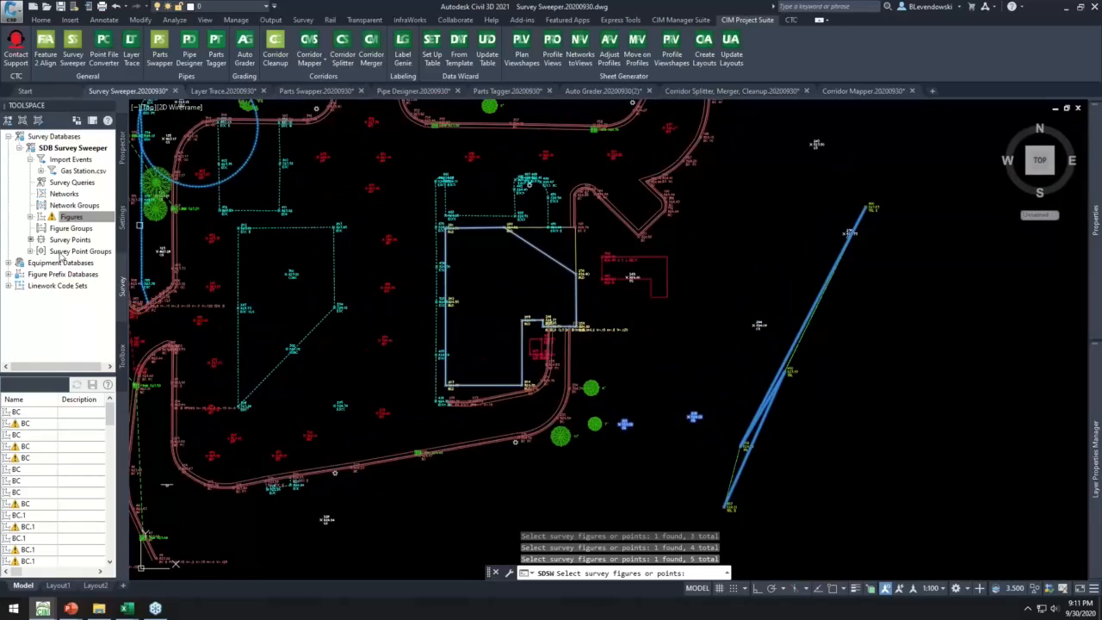
mouse_move(446, 288)
middle_mouse_down()
mouse_move(566, 331)
mouse_move(621, 371)
middle_mouse_up()
key("Return")
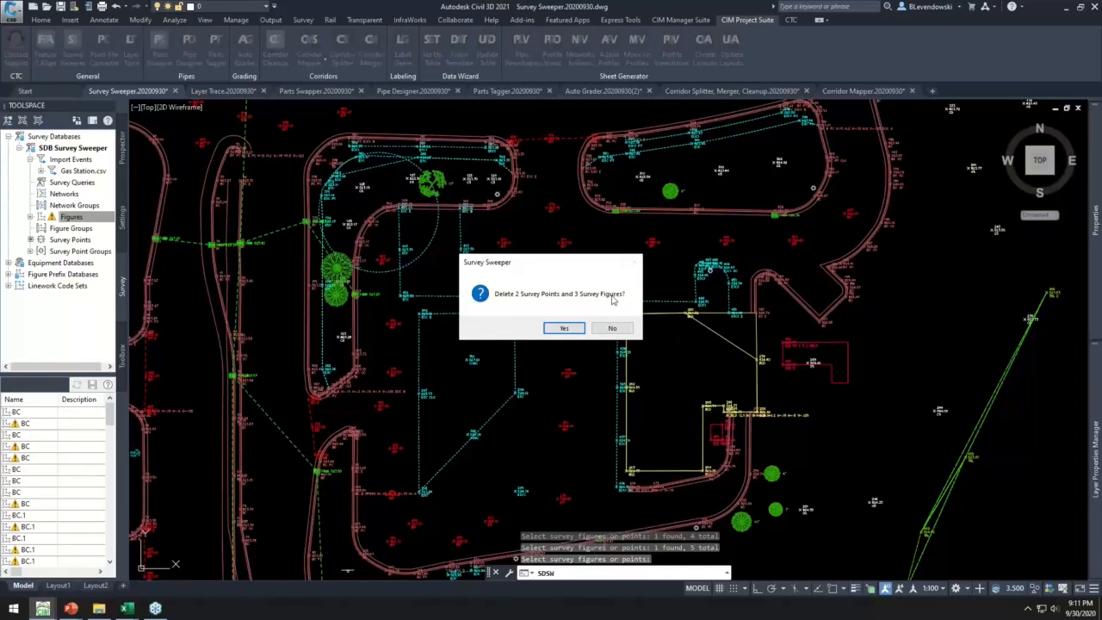
left_click(563, 328)
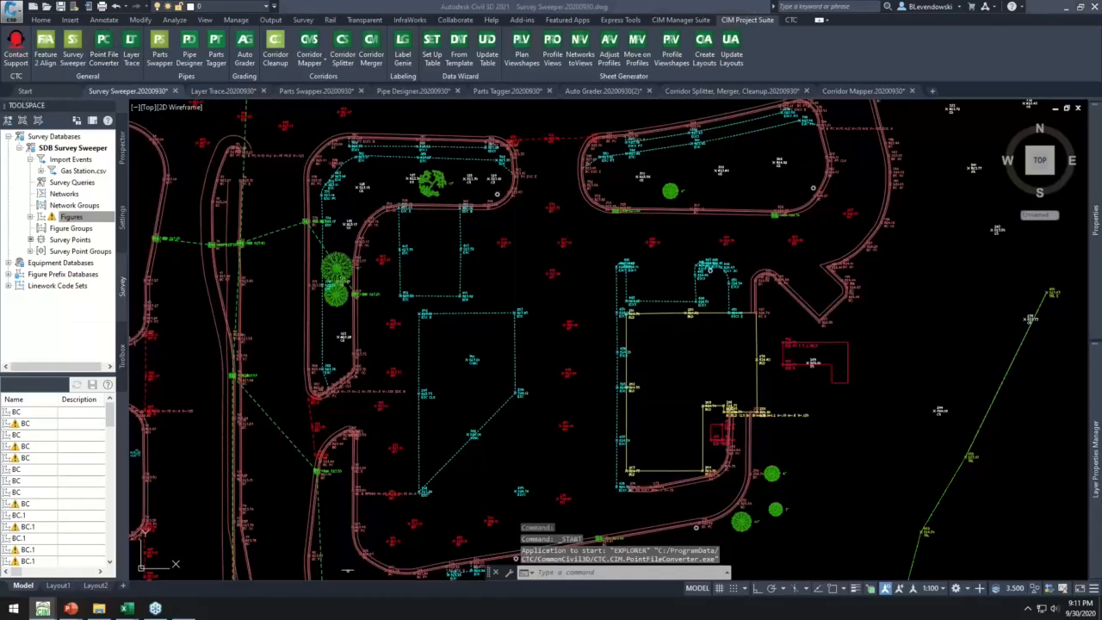
- Move the Point File Converter window aside and switch to topo 1.csv in Excel to examine the numeric description codes in column E
mouse_move(281, 71)
left_mouse_down()
mouse_move(258, 57)
mouse_move(258, 44)
left_mouse_up()
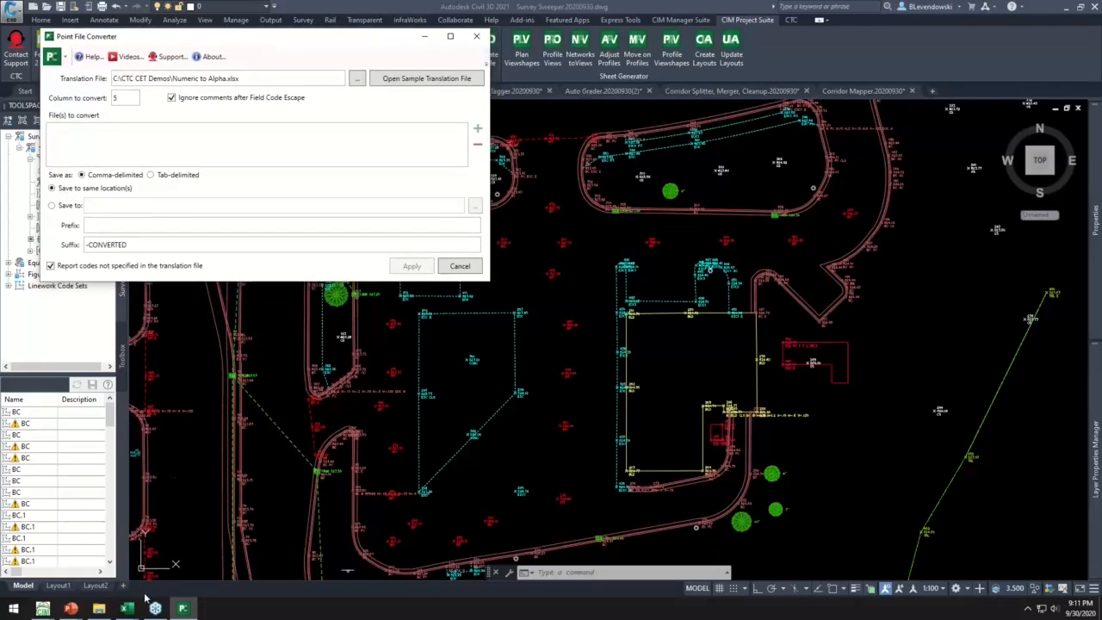
left_click(127, 609)
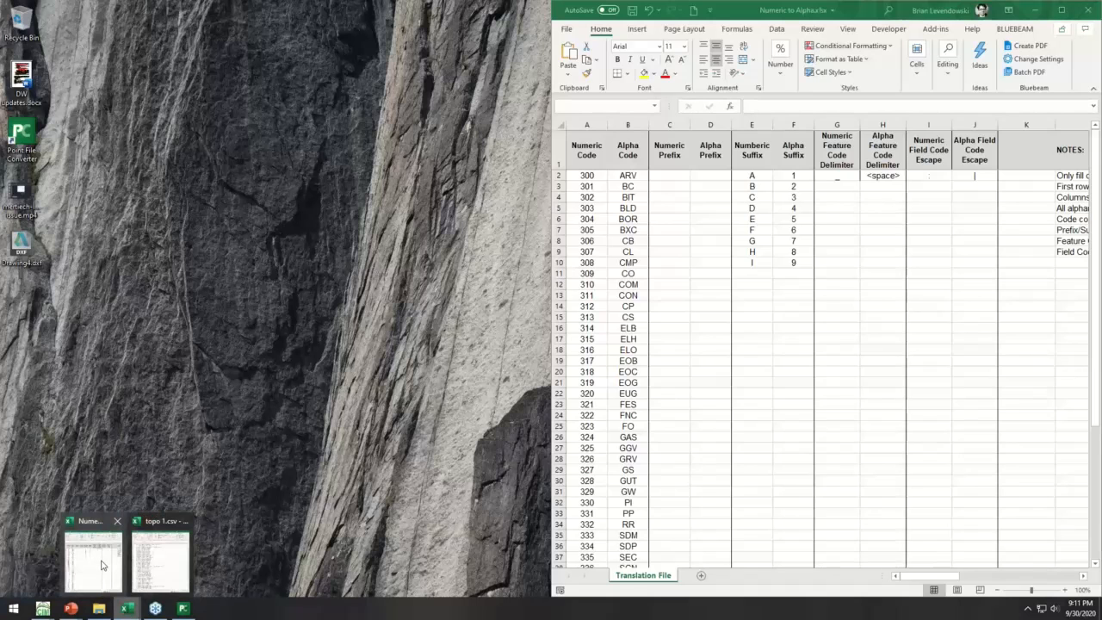
left_click(160, 559)
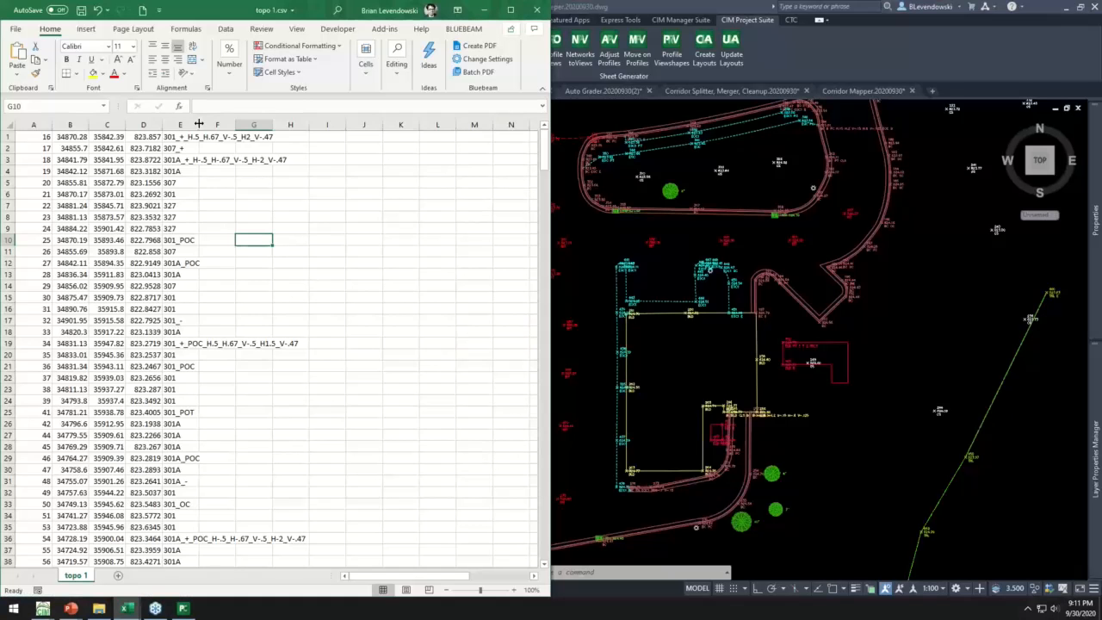
left_click_drag(73, 137, 204, 394)
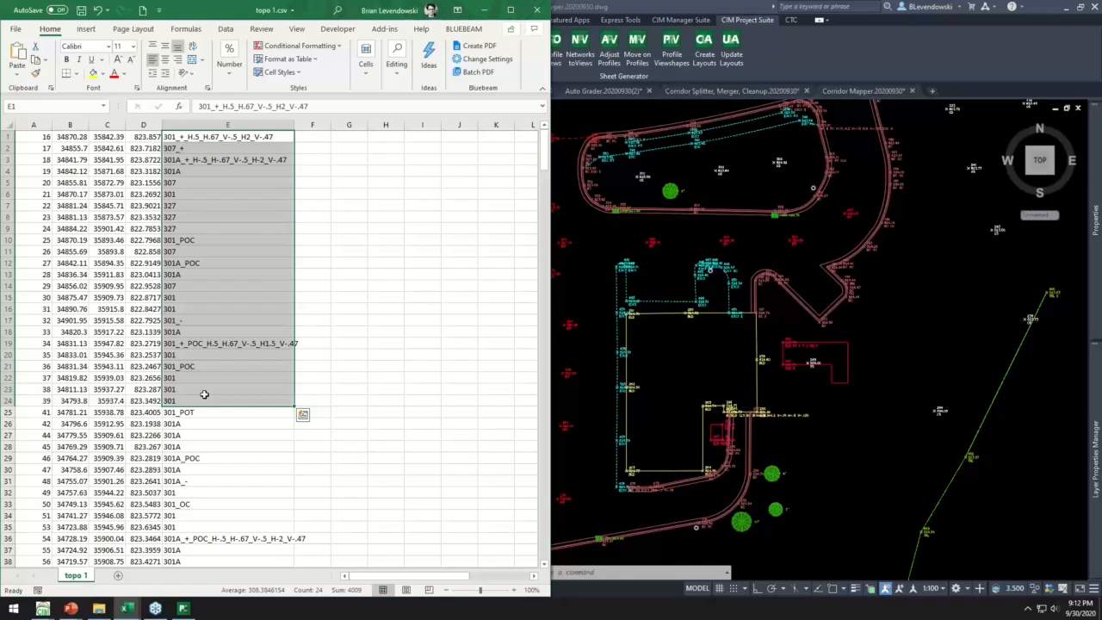
left_click_drag(196, 171, 185, 375)
key("alt")
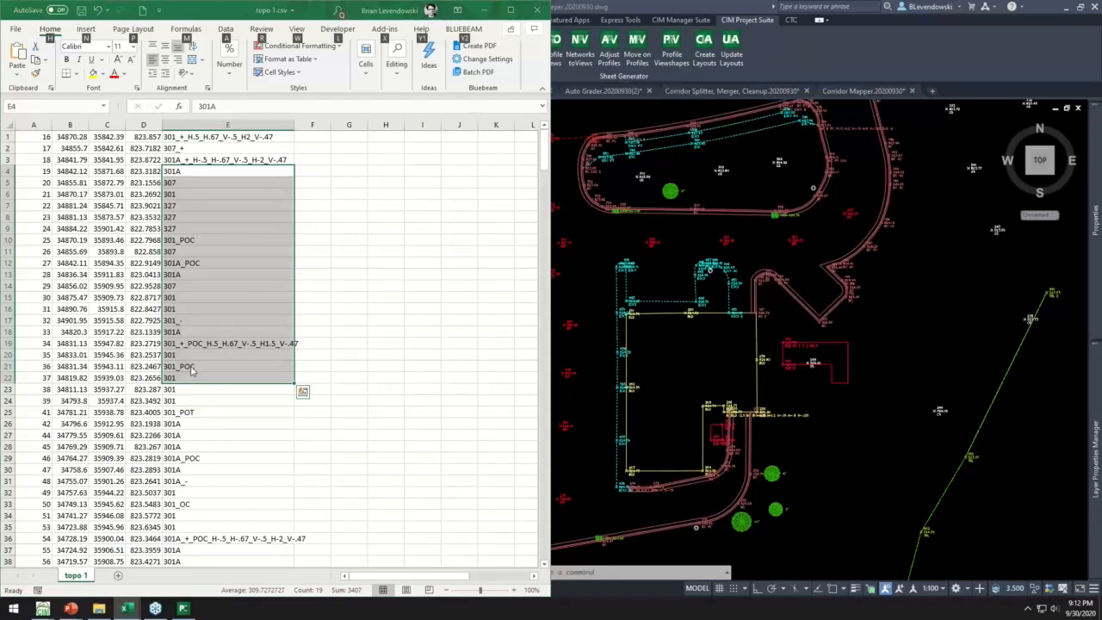
key("alt+Tab")
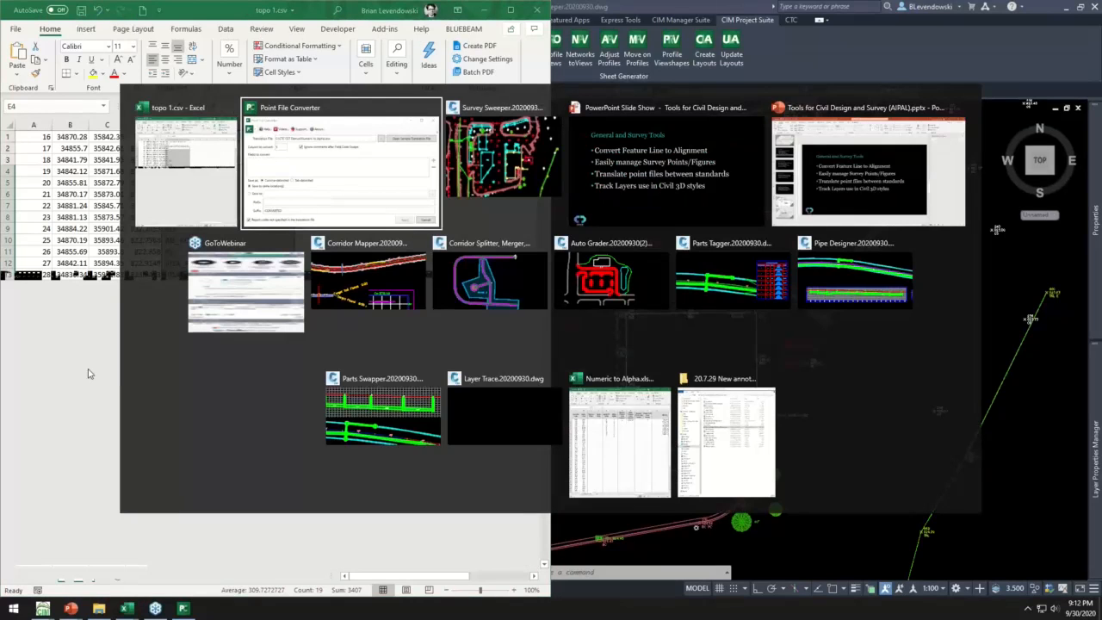
key("Escape")
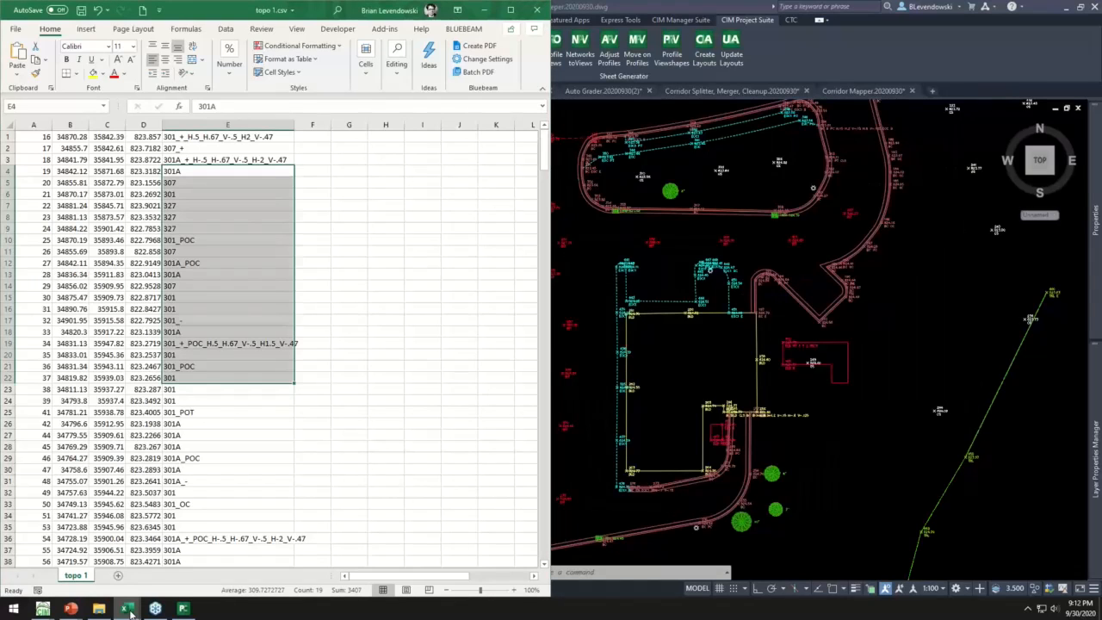
- Switch to the Numeric to Alpha.xlsx workbook and examine how its numeric codes map to the alpha codes
mouse_move(127, 608)
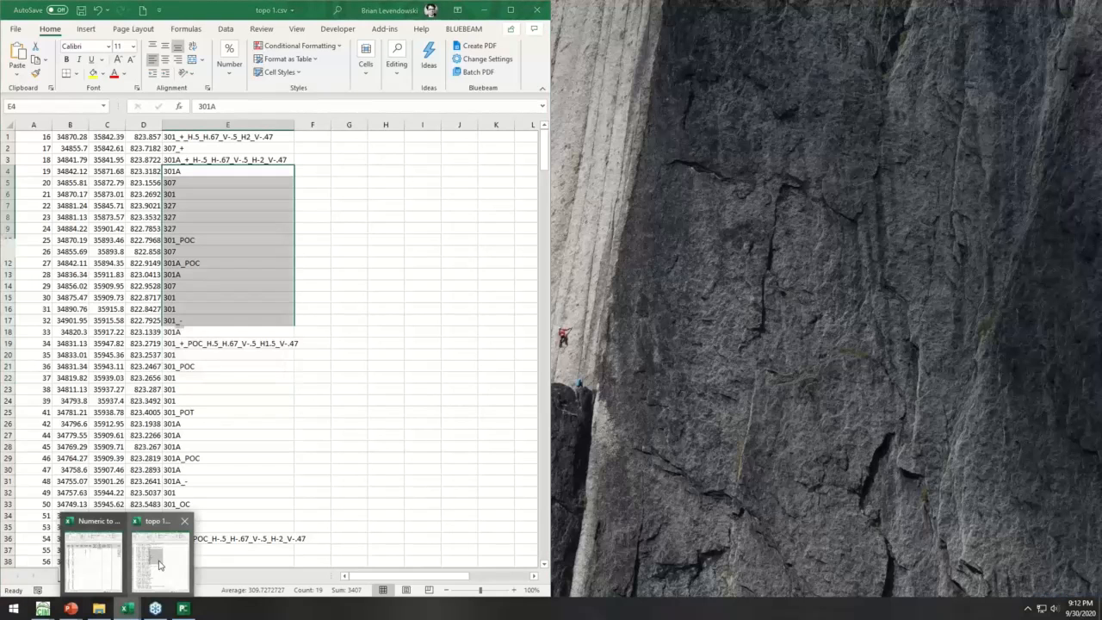
left_click(93, 555)
left_click_drag(586, 174, 600, 504)
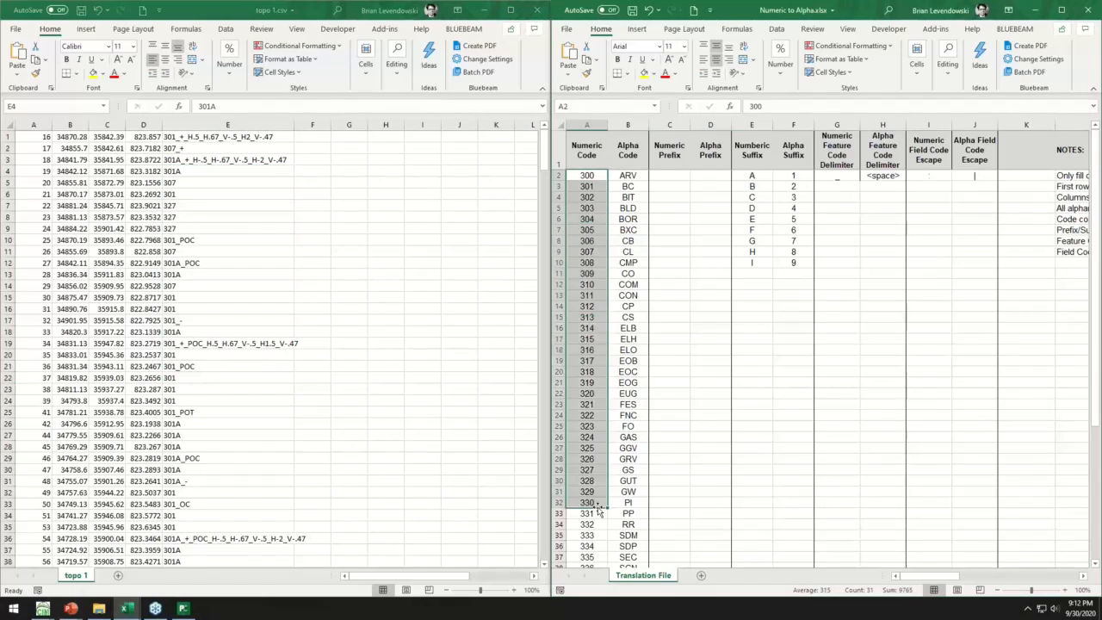
left_click_drag(631, 177, 628, 498)
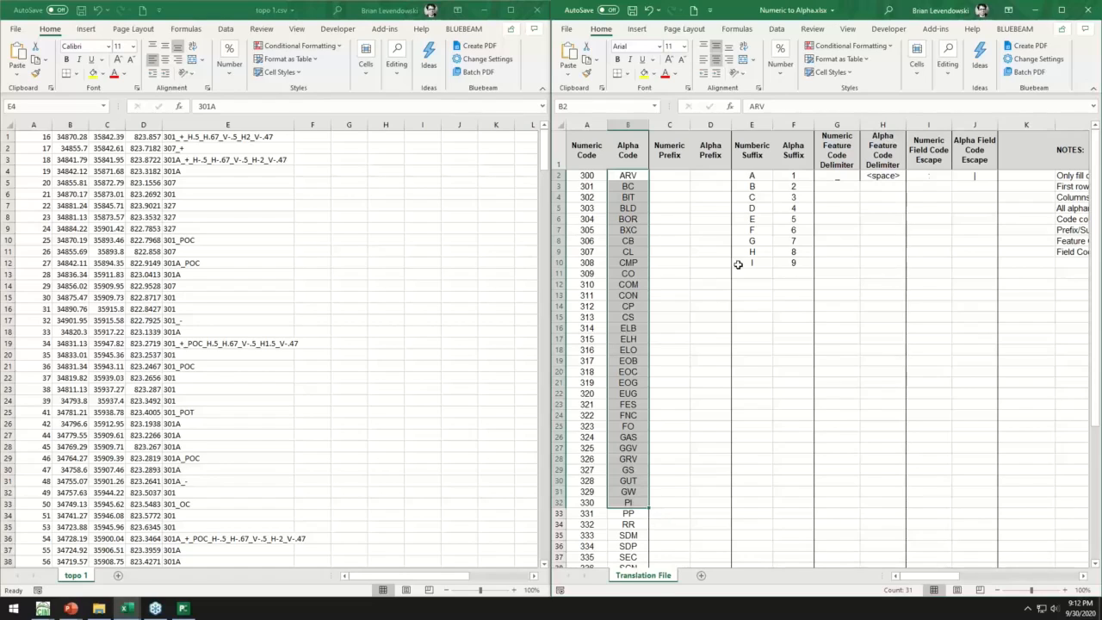
left_click_drag(590, 176, 604, 463)
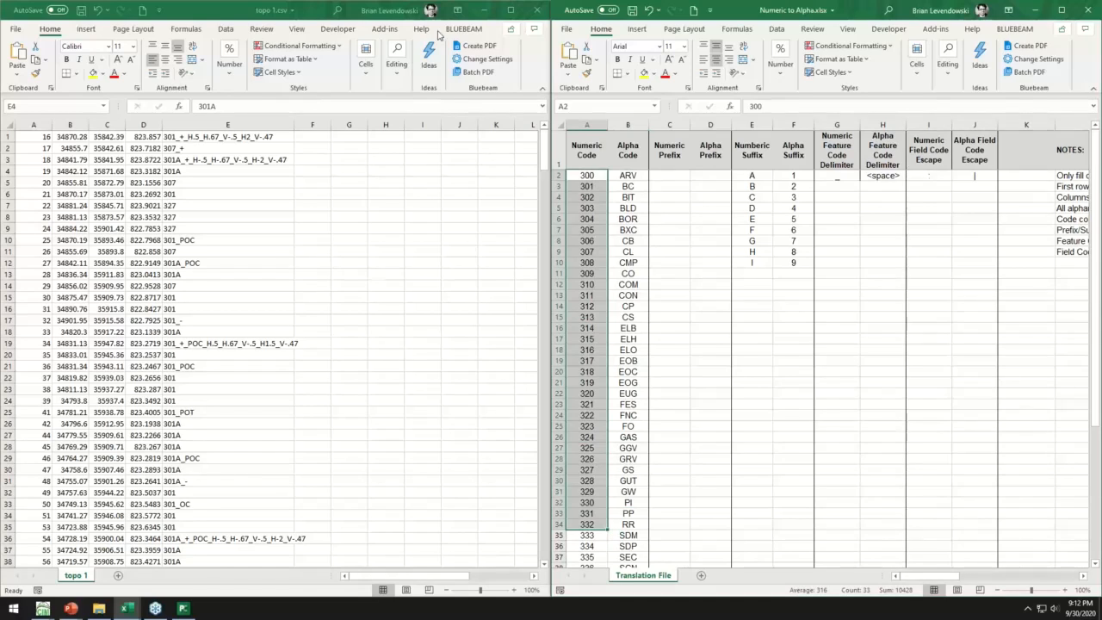
- Return to the Point File Converter and load Numeric to Alpha.xlsx from CTC CET Demos as the translation file
left_click(485, 11)
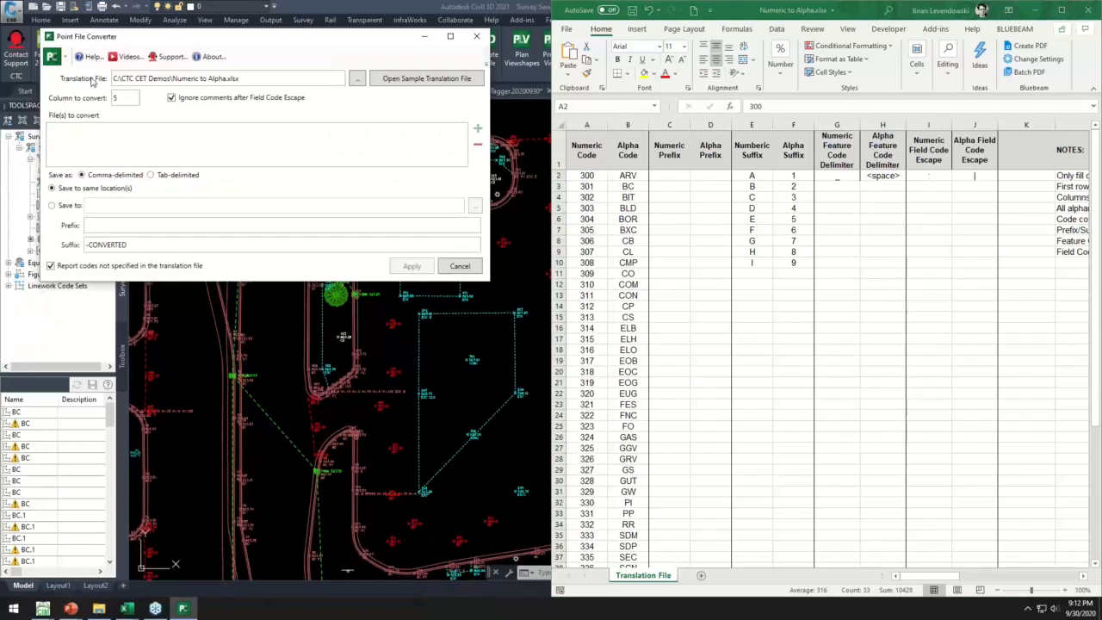
left_click(357, 80)
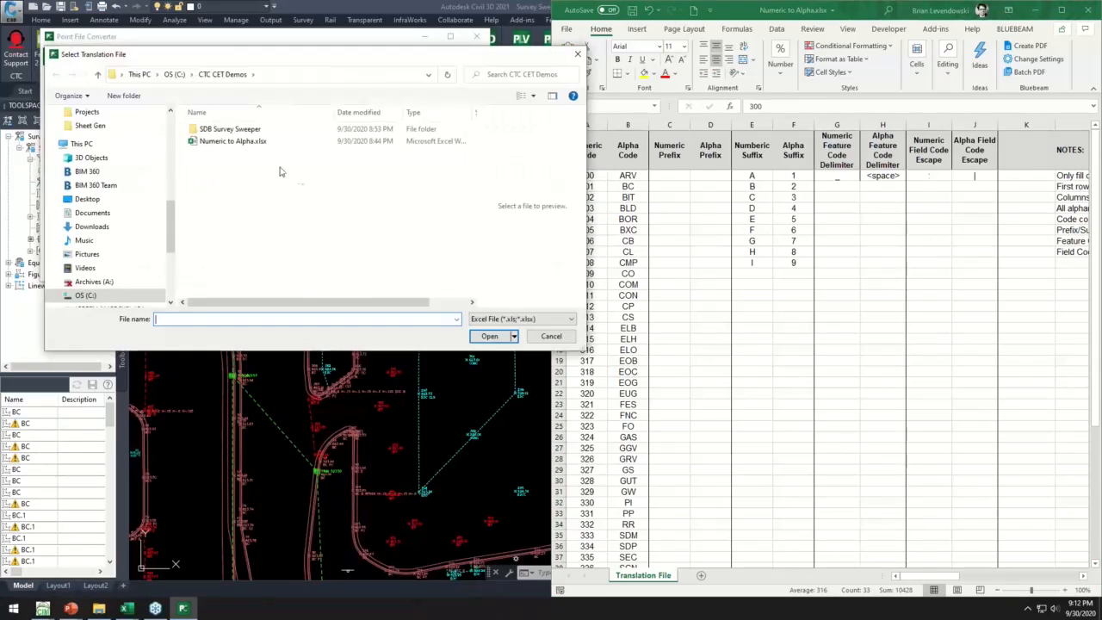
left_click(221, 144)
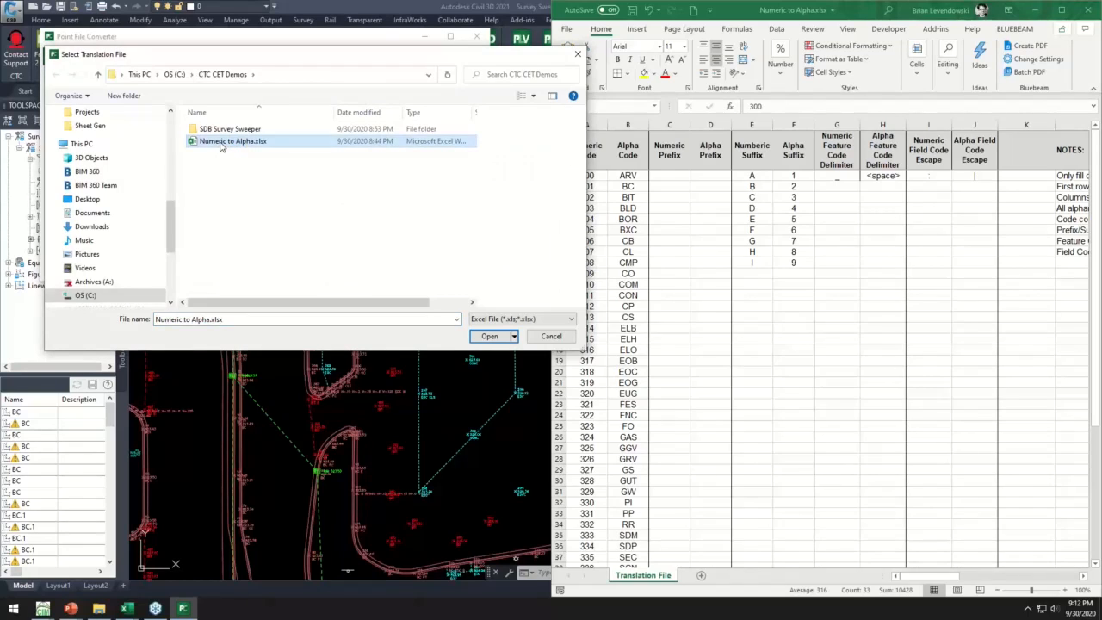
left_click(487, 337)
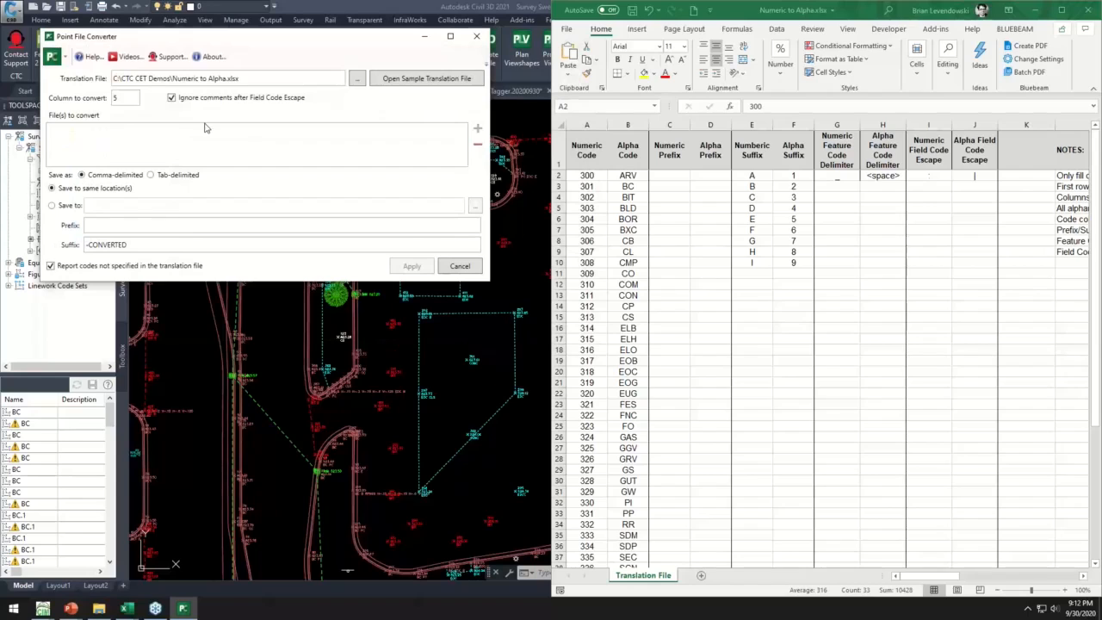
- Add topo 1.csv to the files to convert and run the translation, acknowledging the results report
left_click(479, 130)
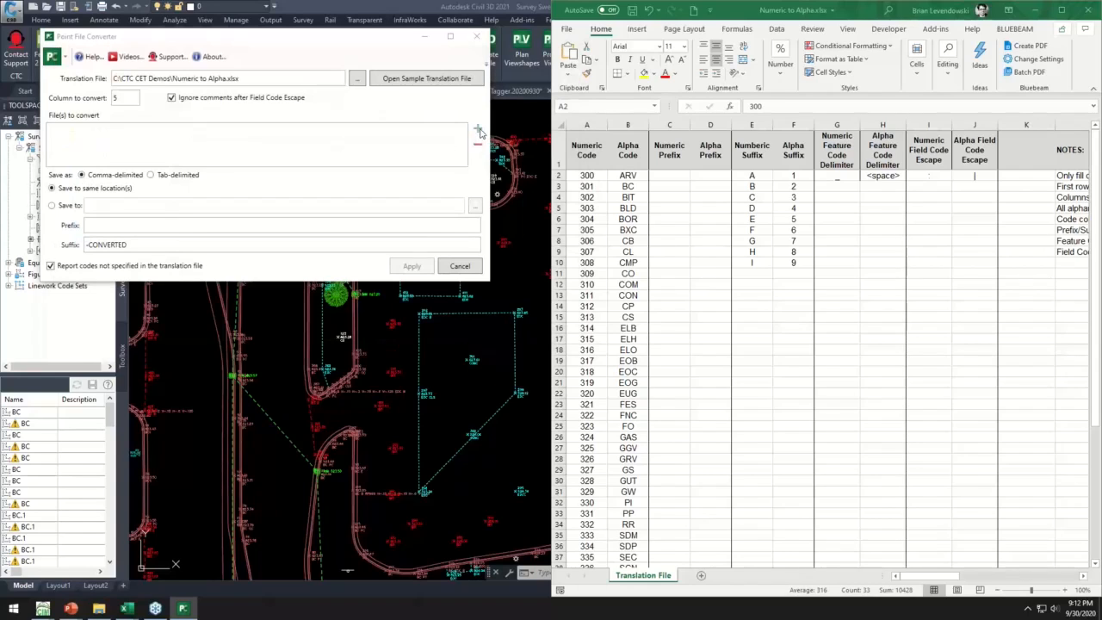
left_click(216, 143)
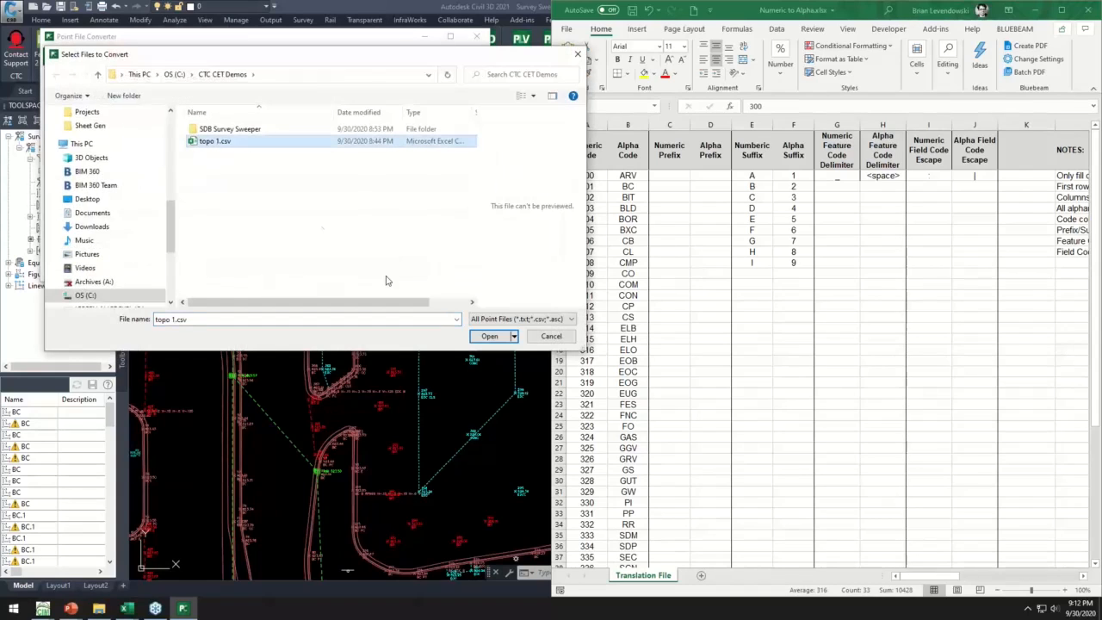
left_click(483, 337)
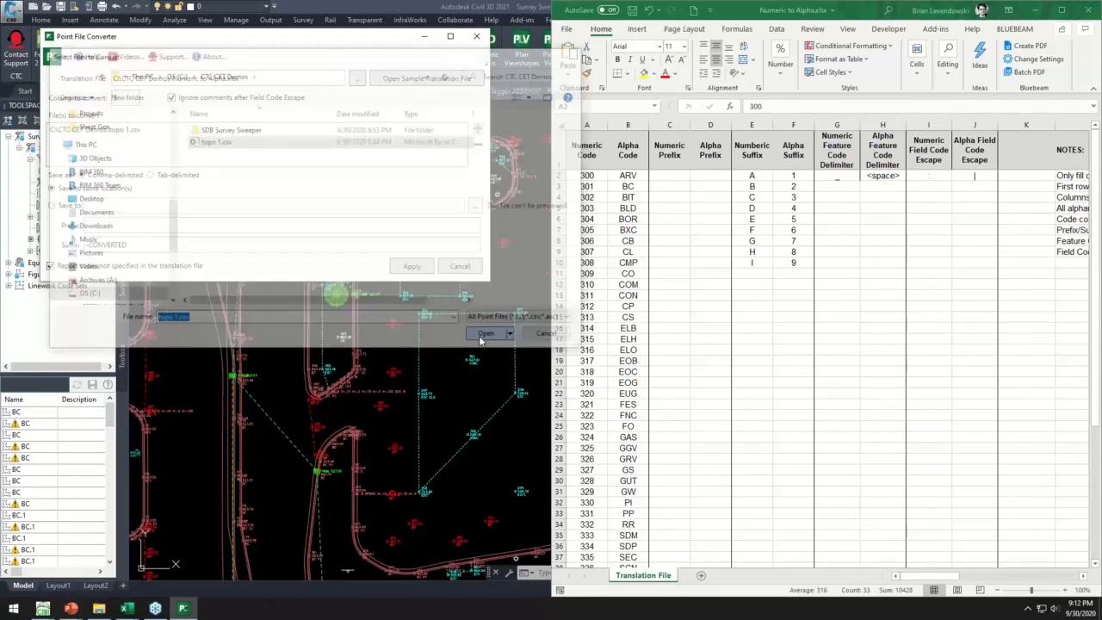
left_click(412, 267)
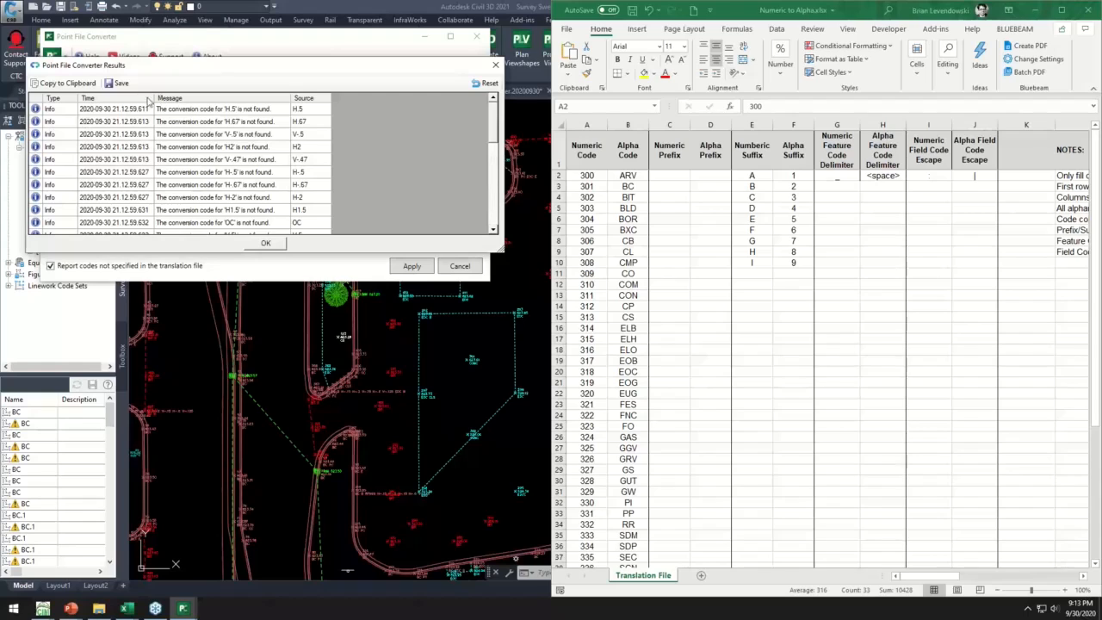
left_click(265, 244)
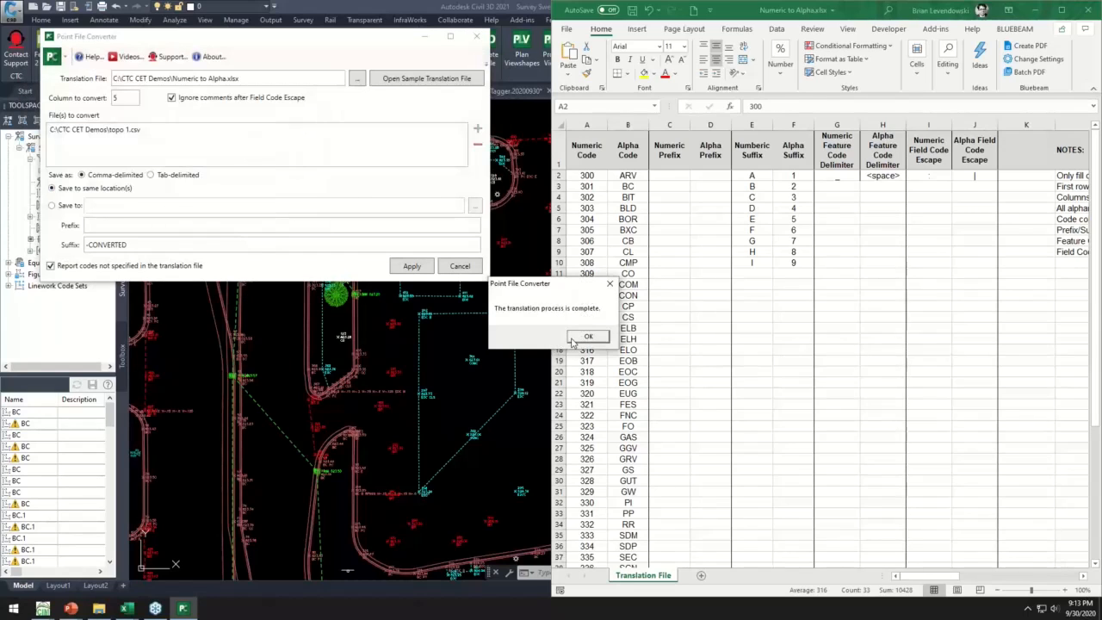
left_click(577, 338)
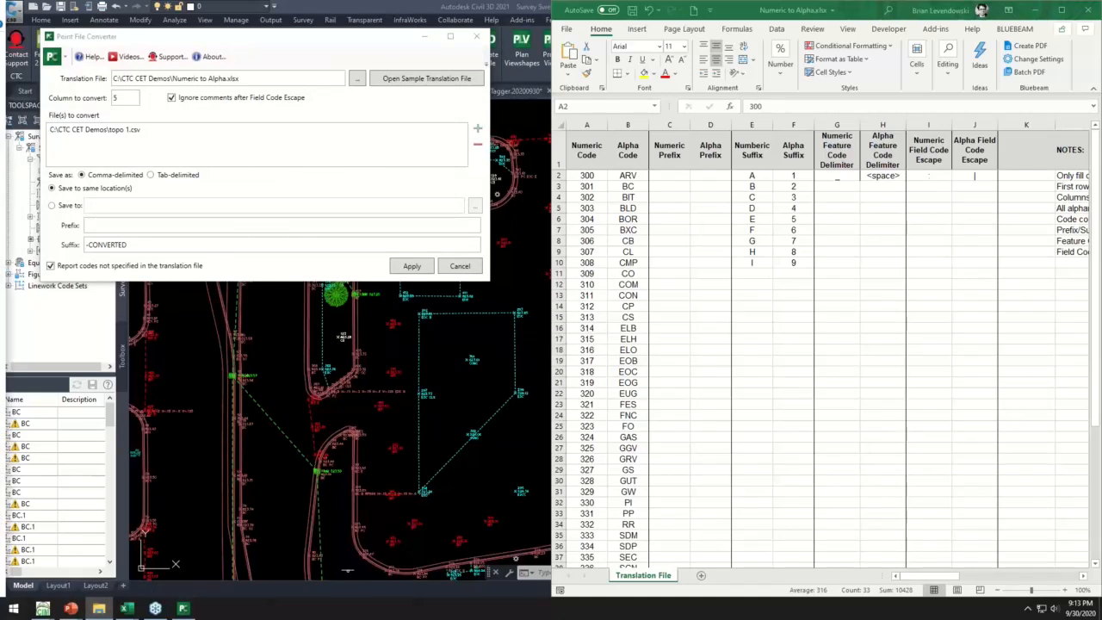
- Open topo 1-CONVERTED.csv from the CTC CET Demos folder on the C: drive in File Explorer
left_click(99, 608)
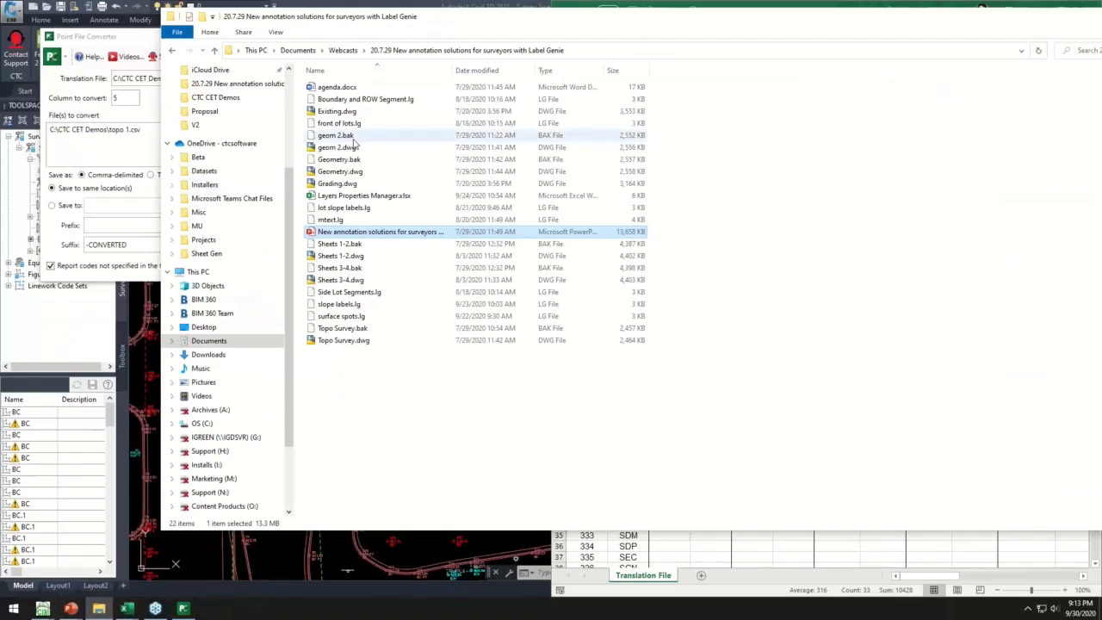
left_click(211, 423)
double_click(346, 171)
left_click(351, 88)
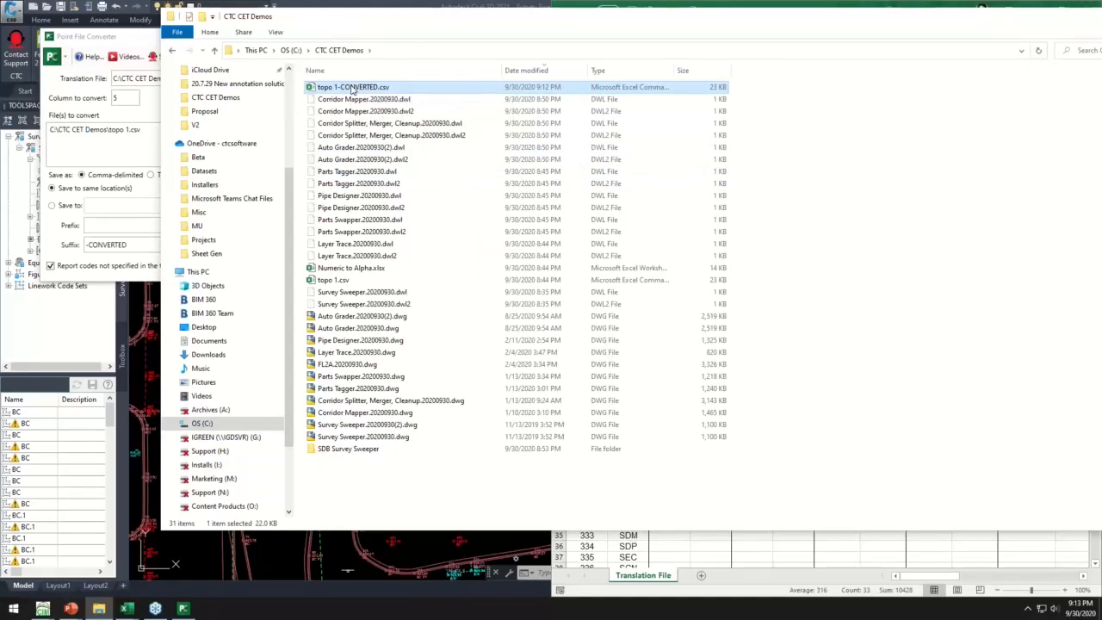
double_click(351, 88)
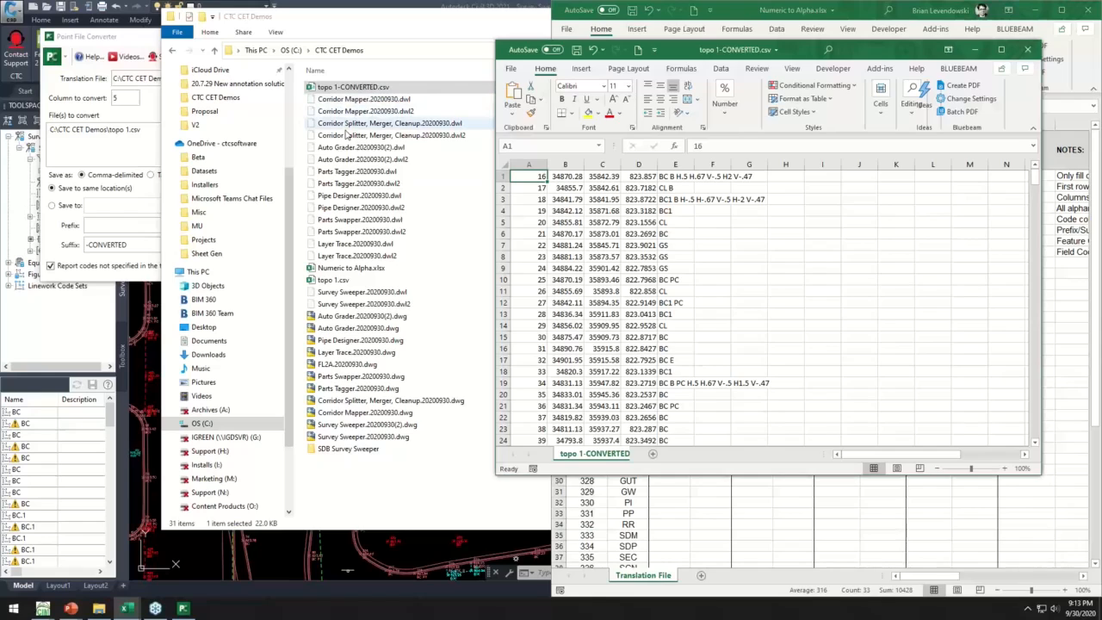
- Arrange topo 1-CONVERTED.csv and topo 1.csv side by side and compare their column E codes
key("super+Right")
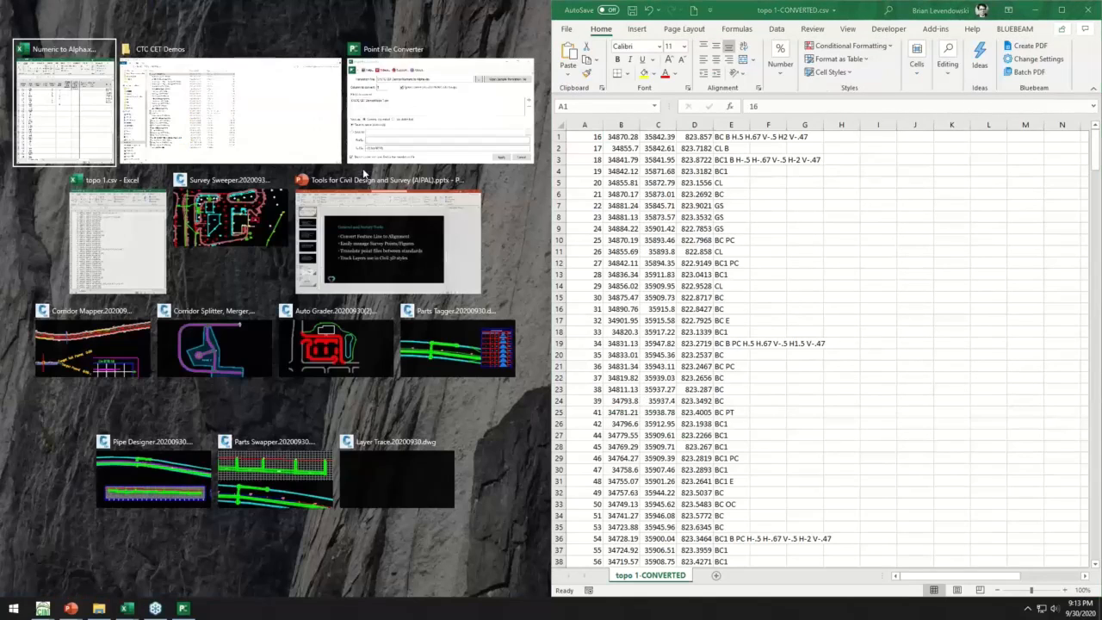
left_click(107, 240)
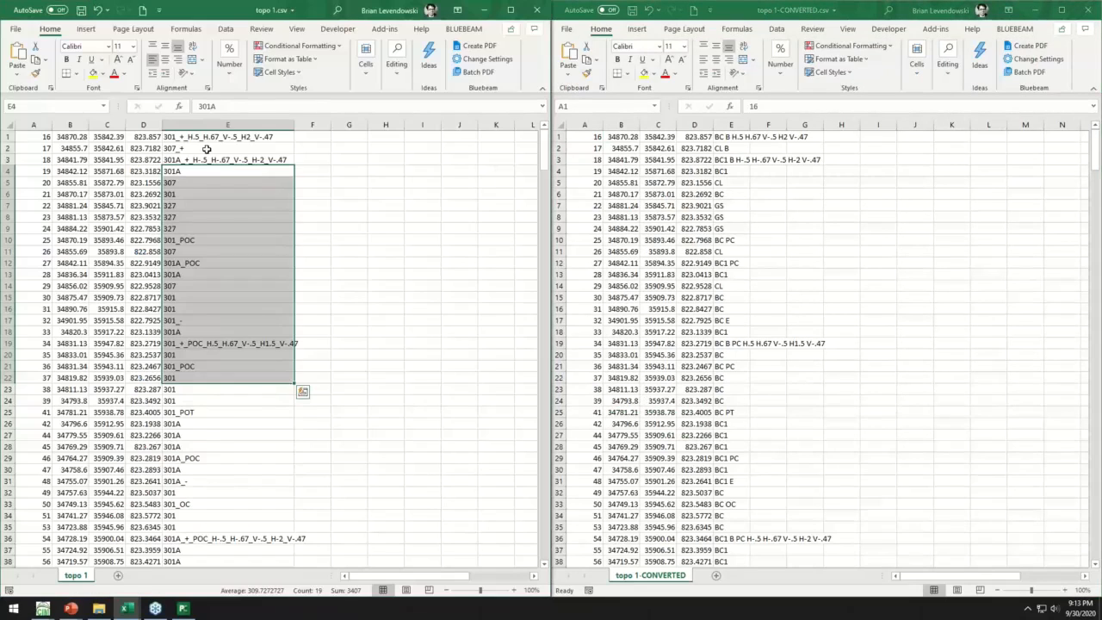
left_click_drag(185, 138, 186, 447)
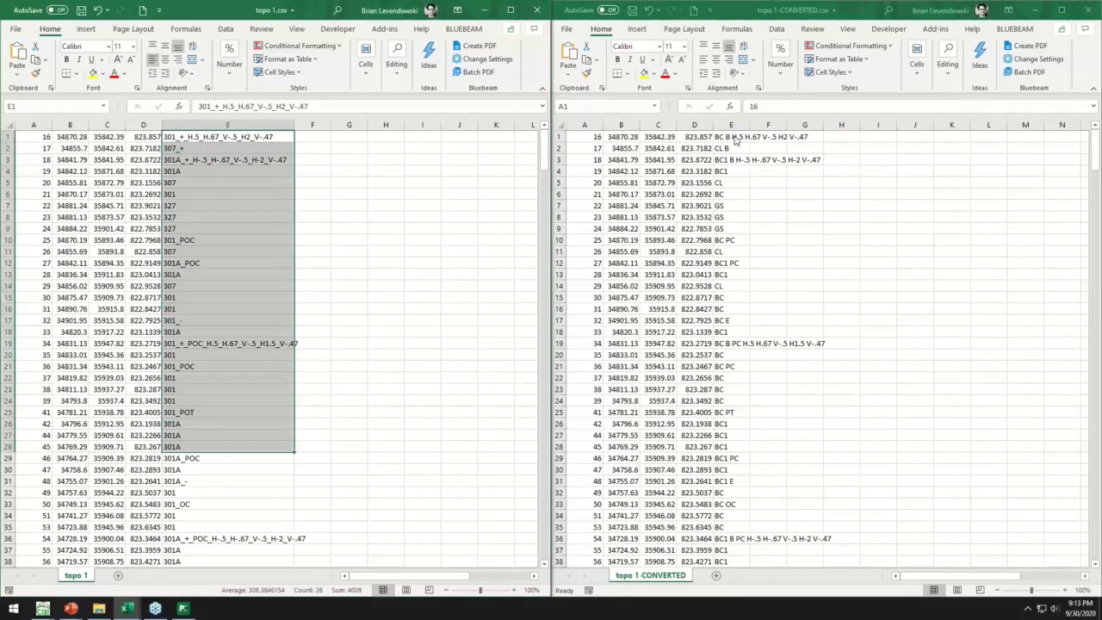
- Check the converted column E codes in topo 1-CONVERTED.csv against the suffix and feature code delimiter columns of Numeric to Alpha.xlsx
left_click_drag(736, 139, 796, 124)
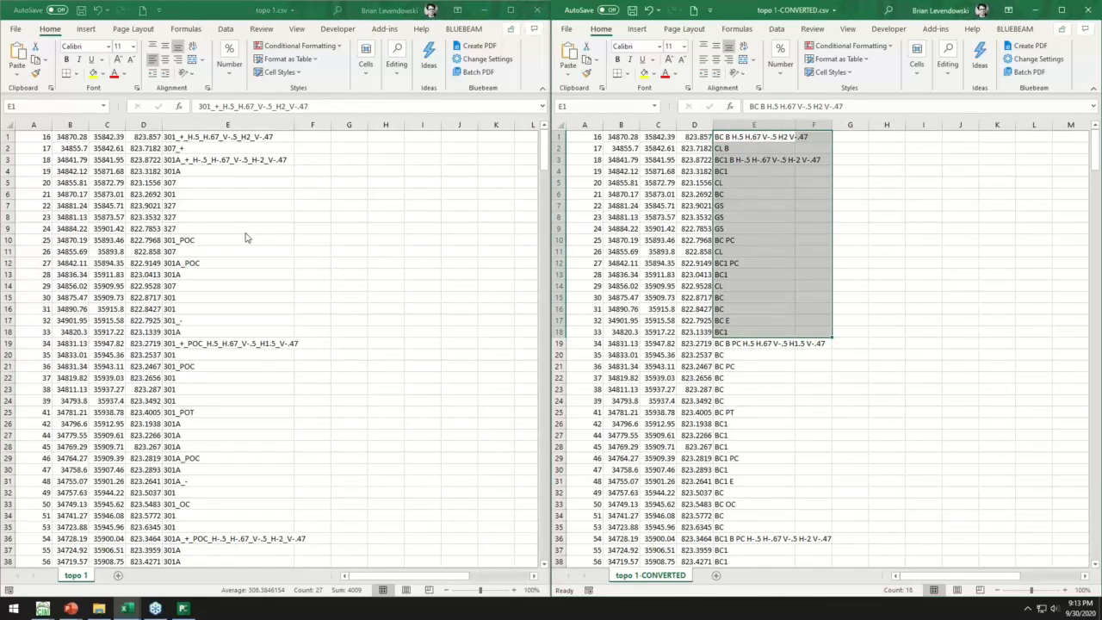
key("super")
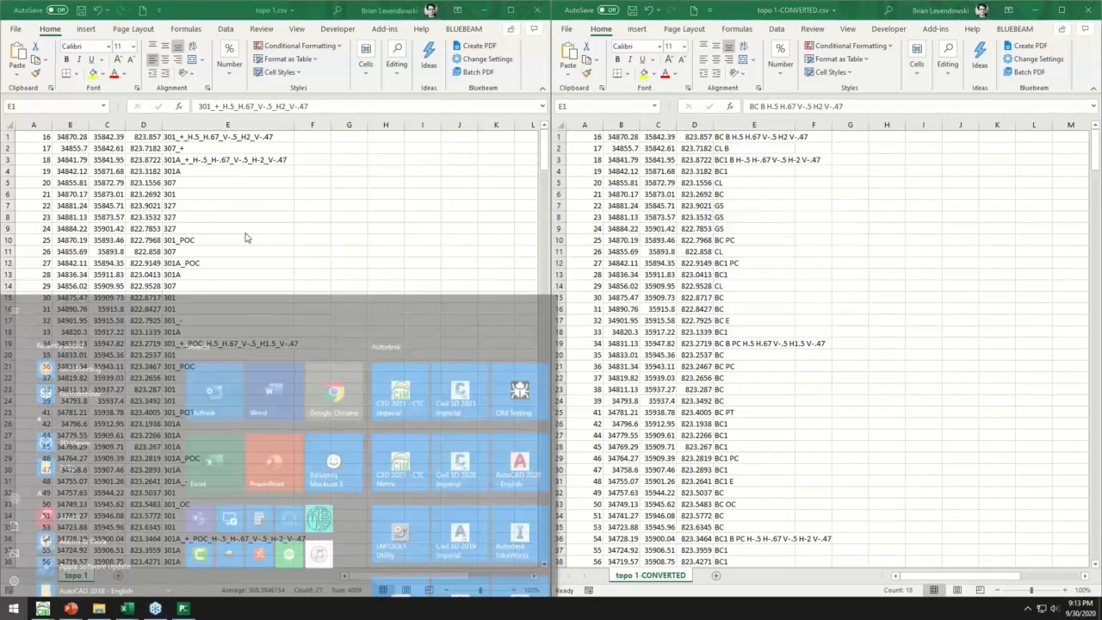
key("alt+Tab")
left_click(382, 167)
left_click_drag(752, 176, 784, 260)
left_click_drag(843, 178, 886, 176)
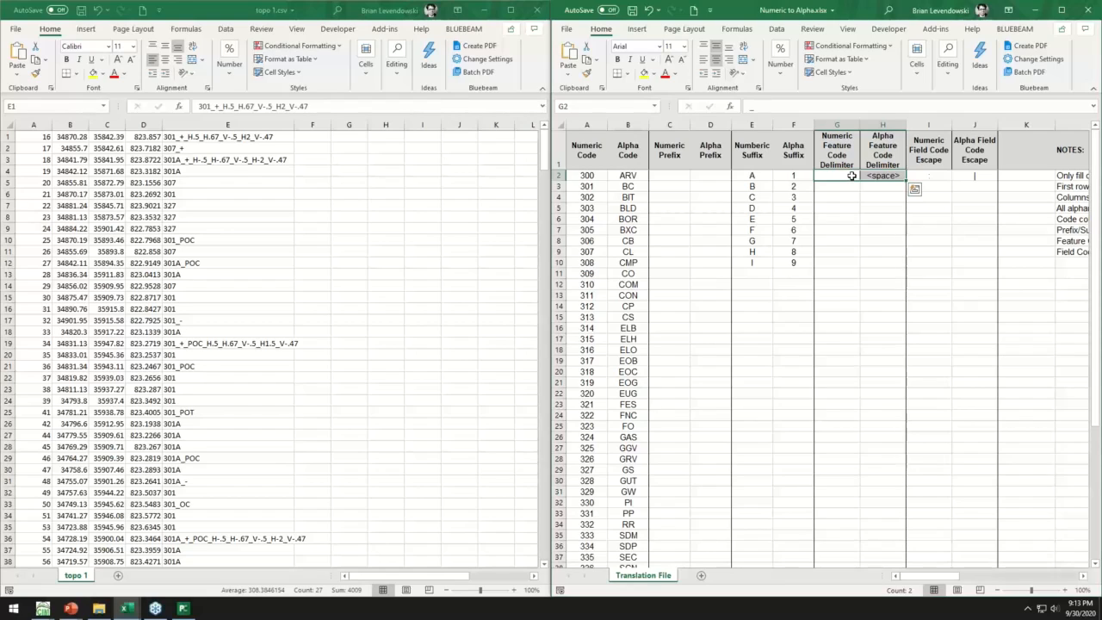
- Close topo 1.csv, Numeric to Alpha.xlsx and topo 1-CONVERTED.csv without saving, and dismiss the CTC CET Demos folder window
left_click(535, 12)
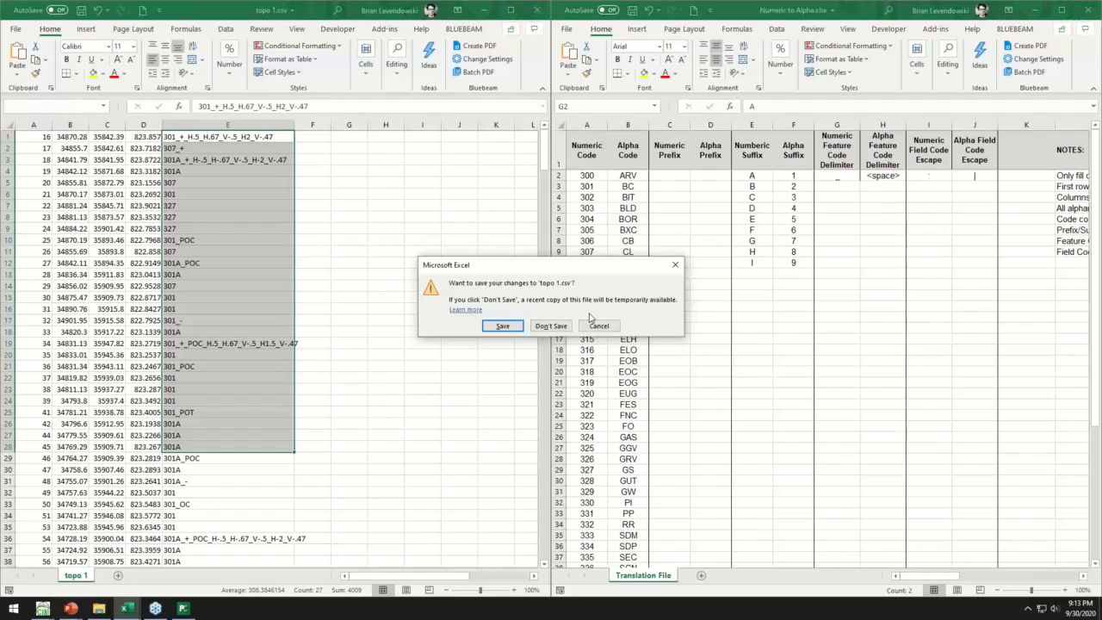
left_click(545, 327)
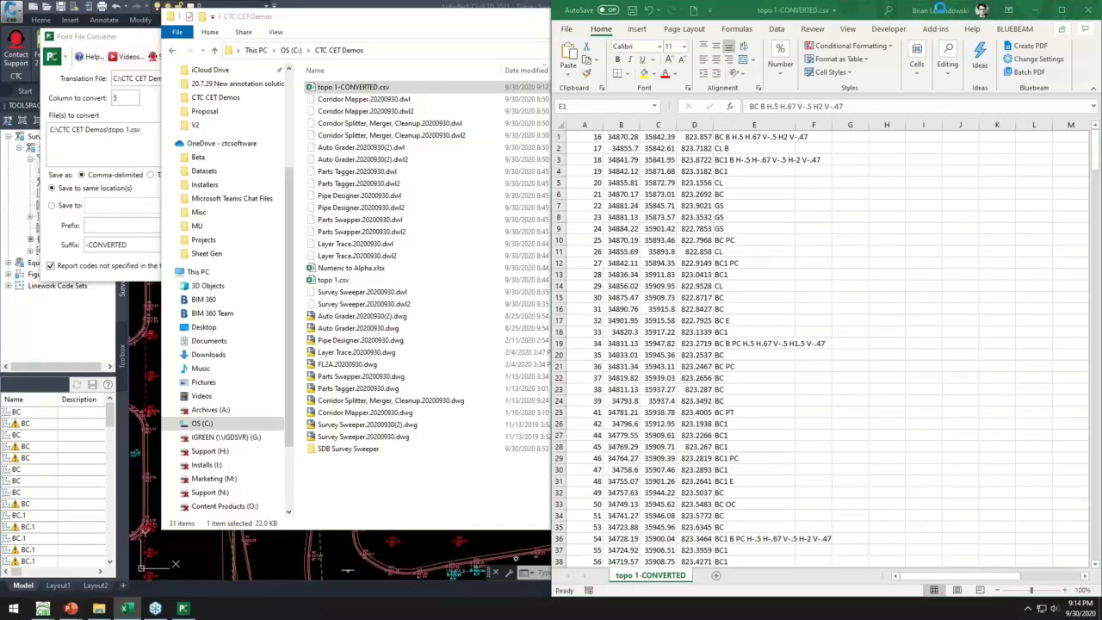
left_click(1090, 10)
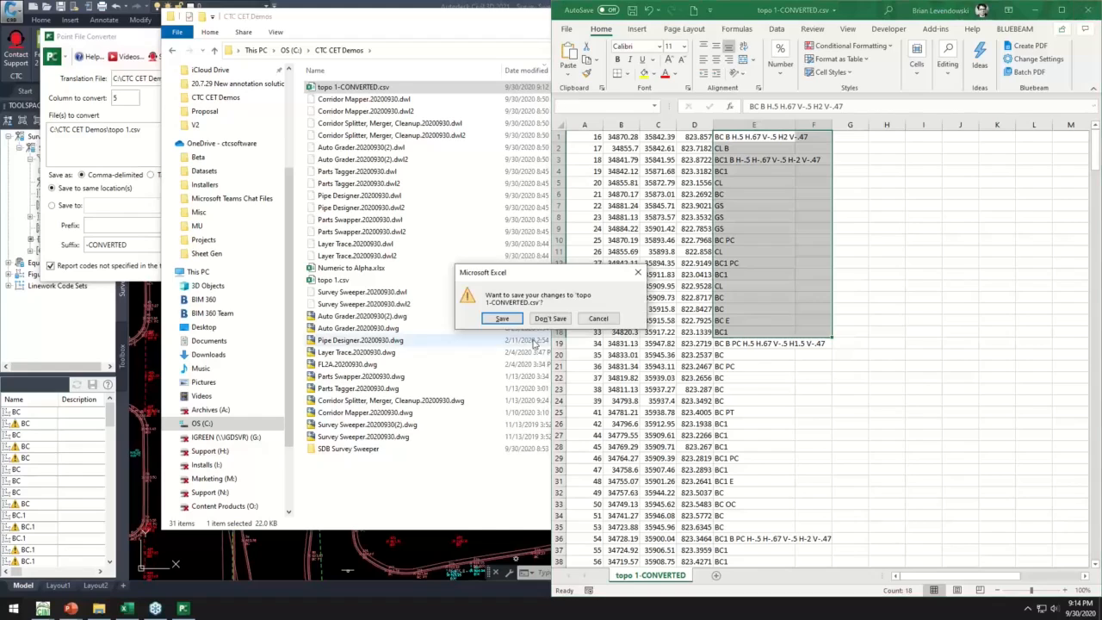
left_click(553, 318)
left_click(552, 316)
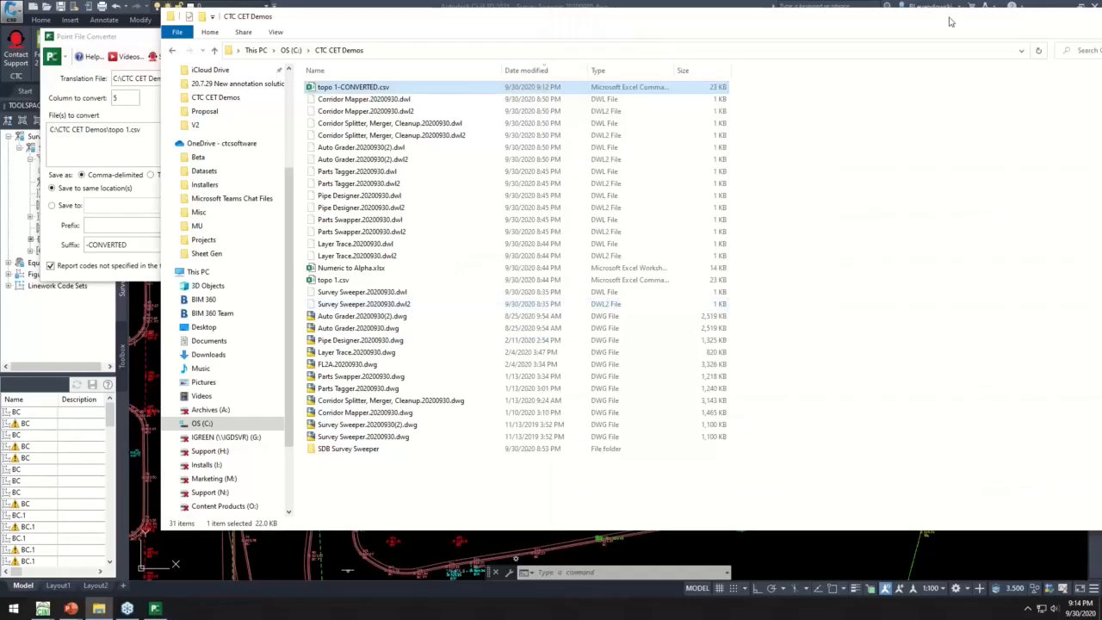
left_click_drag(950, 18, 745, 35)
left_click(984, 34)
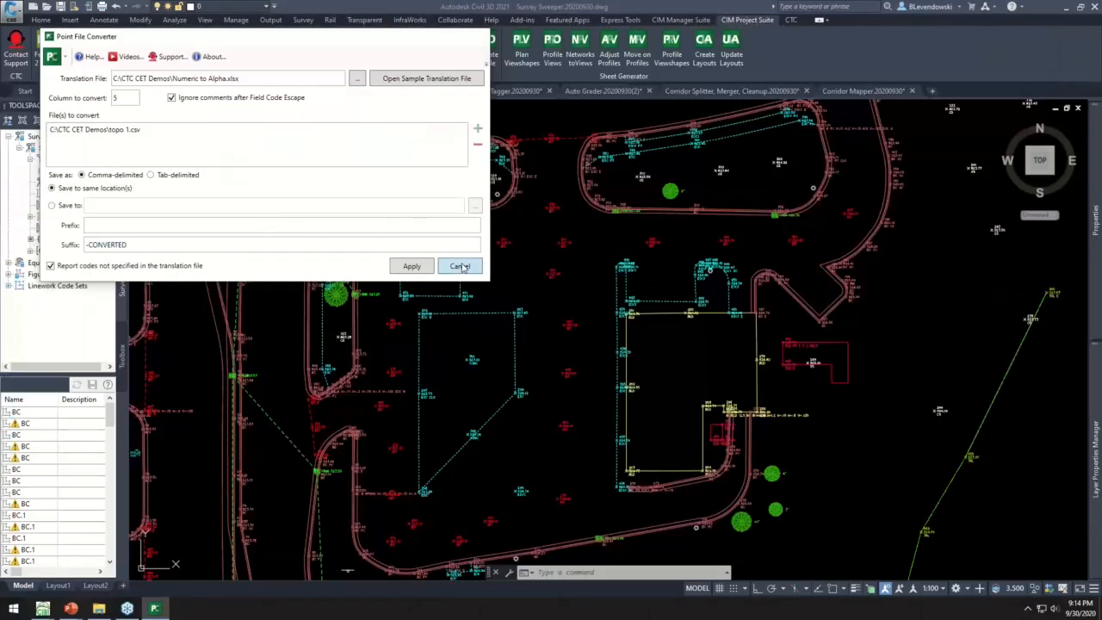
- Cancel the Point File Converter and close the Survey Sweeper.20200930.dwg drawing
left_click(460, 266)
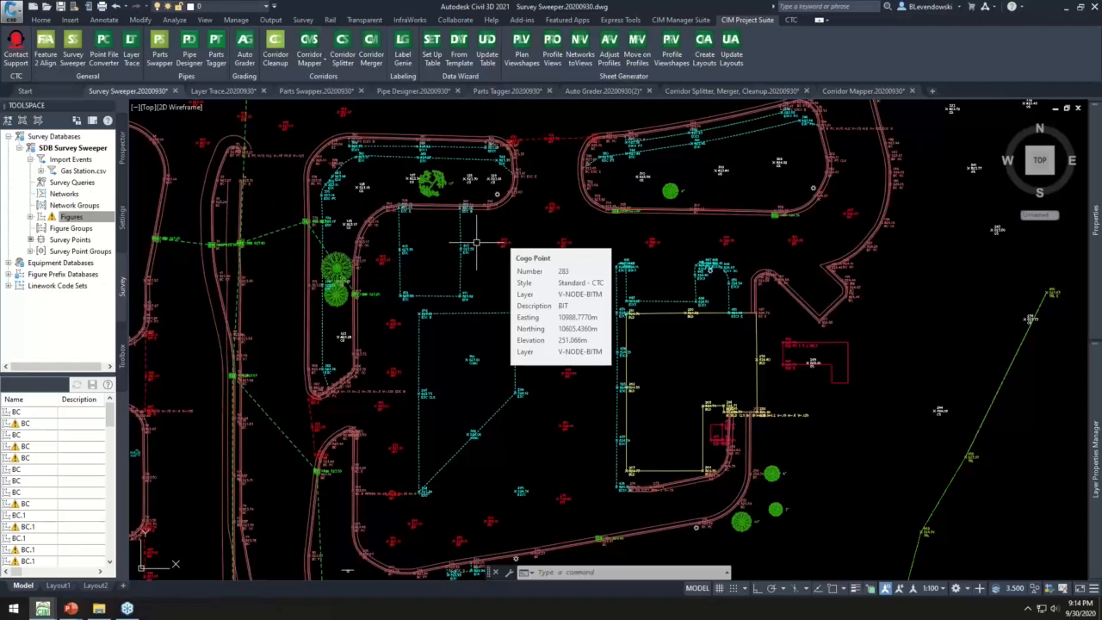
left_click(174, 90)
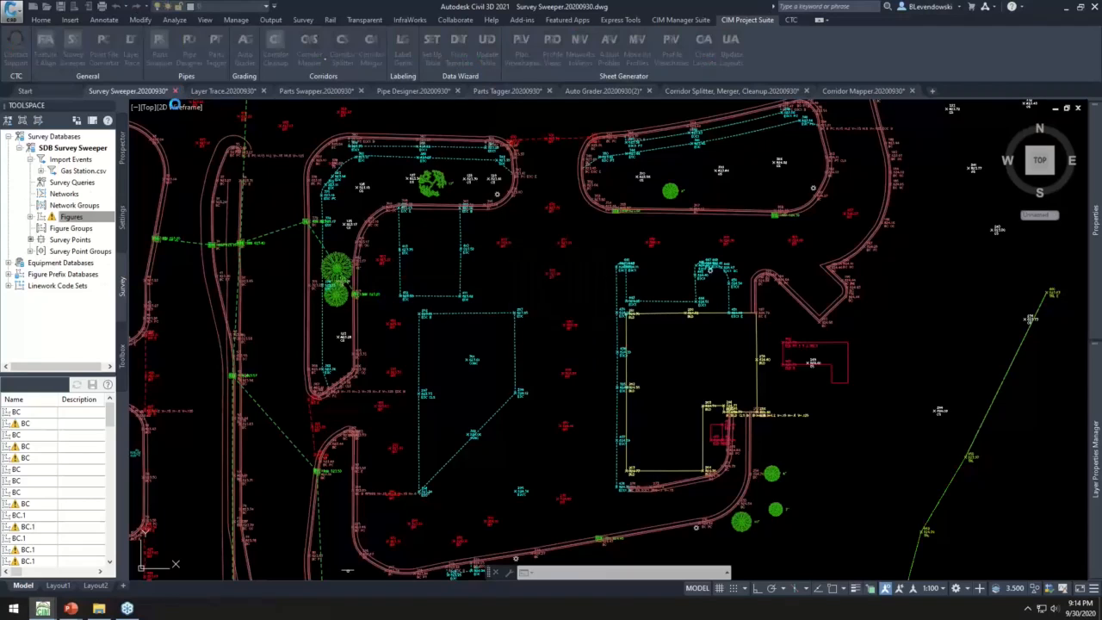
left_click(561, 328)
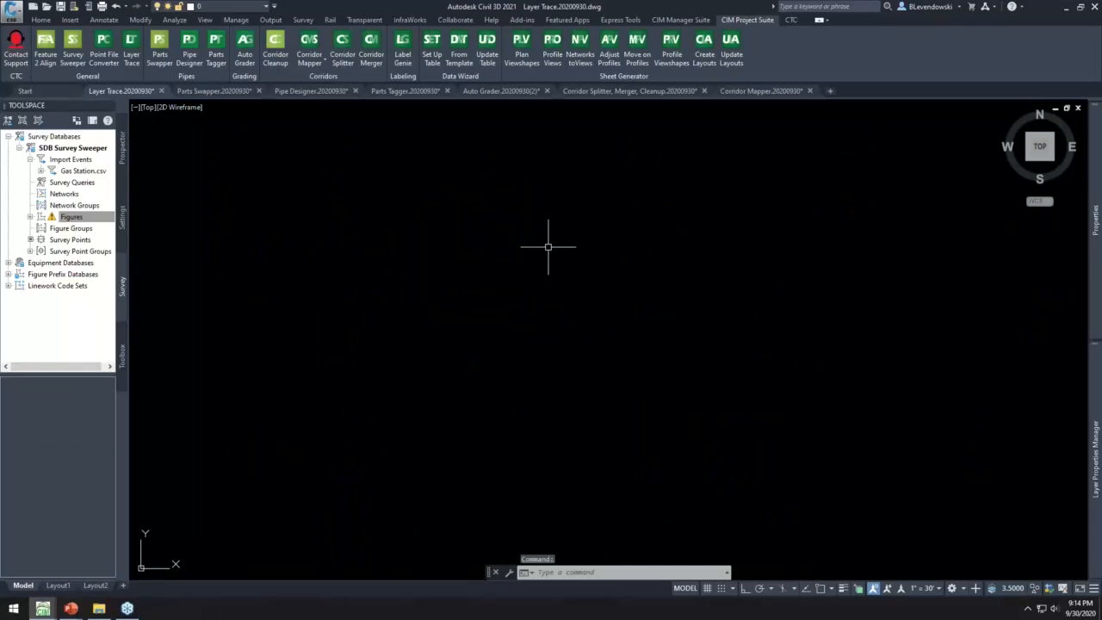
- Try to delete layer C-ANNO-TABL-PATT in the Layer Properties Manager of the Layer Trace drawing
type("LA")
key("Return")
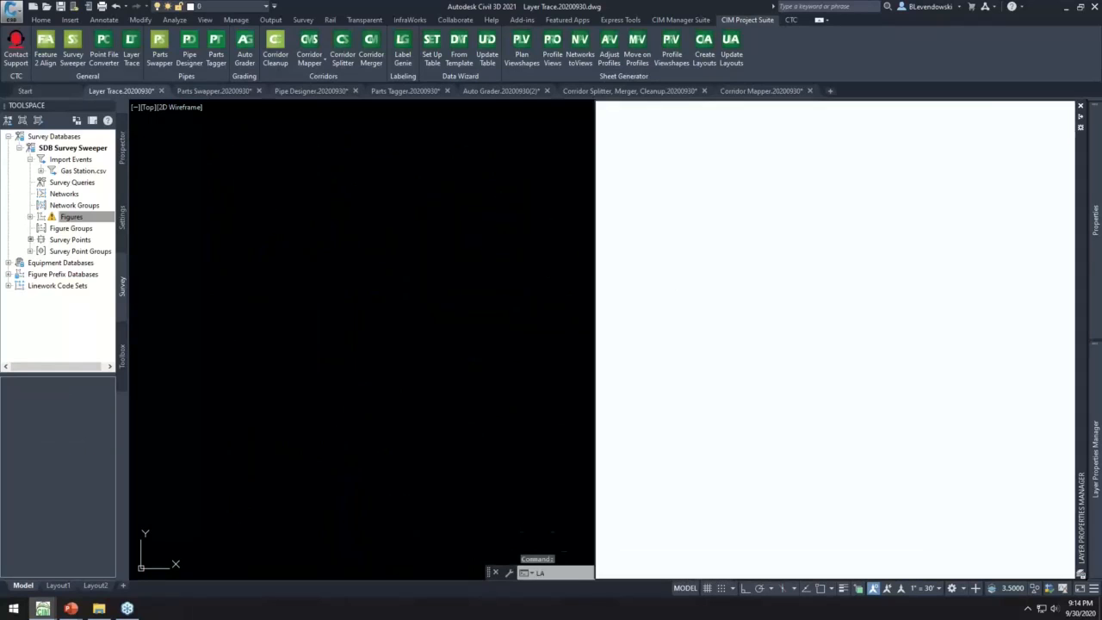
left_click(664, 254)
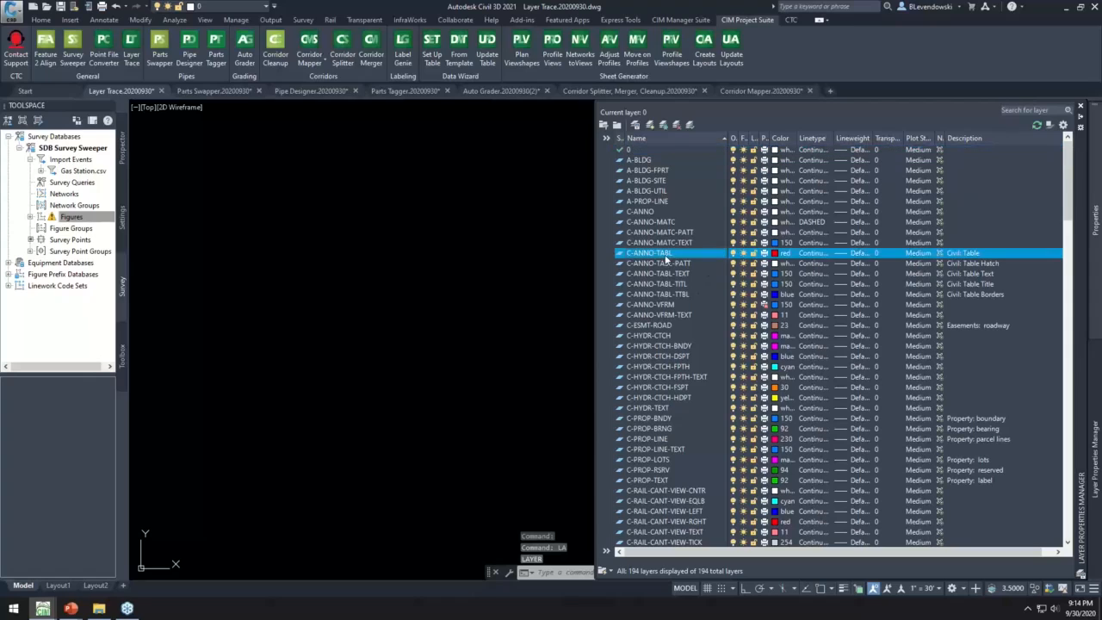
scroll(664, 284, "down", 7)
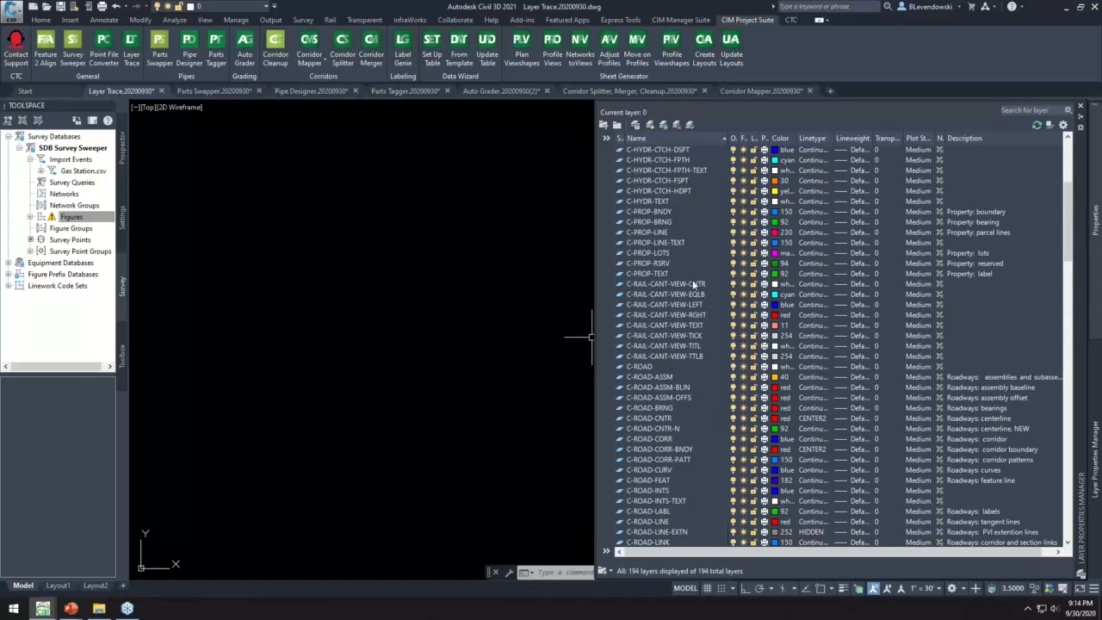
scroll(691, 276, "up", 7)
left_click(704, 253)
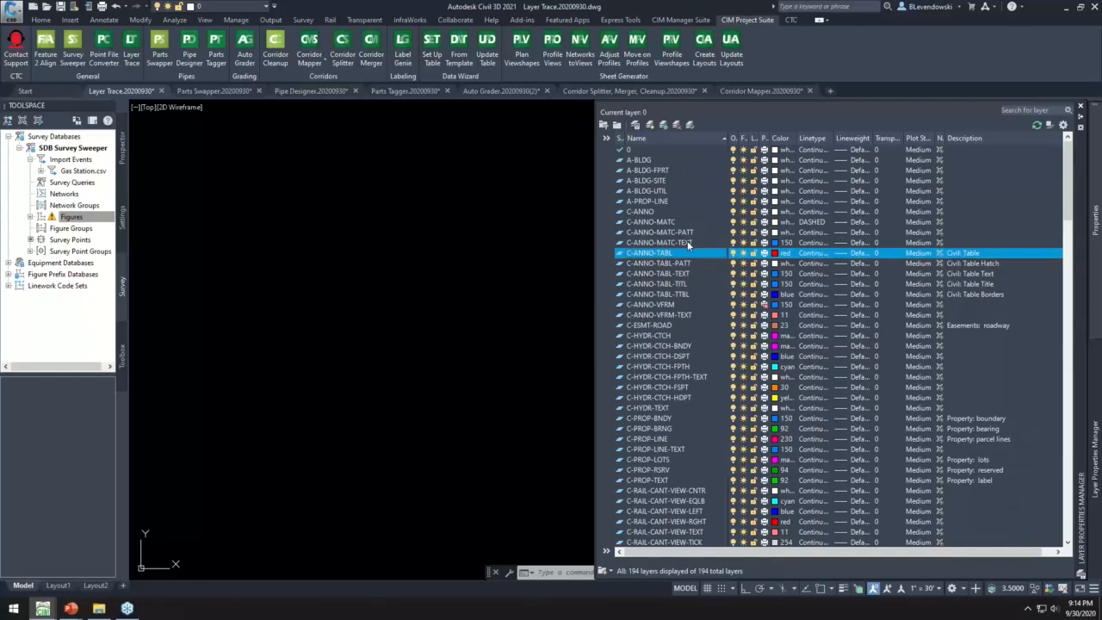
left_click(681, 264)
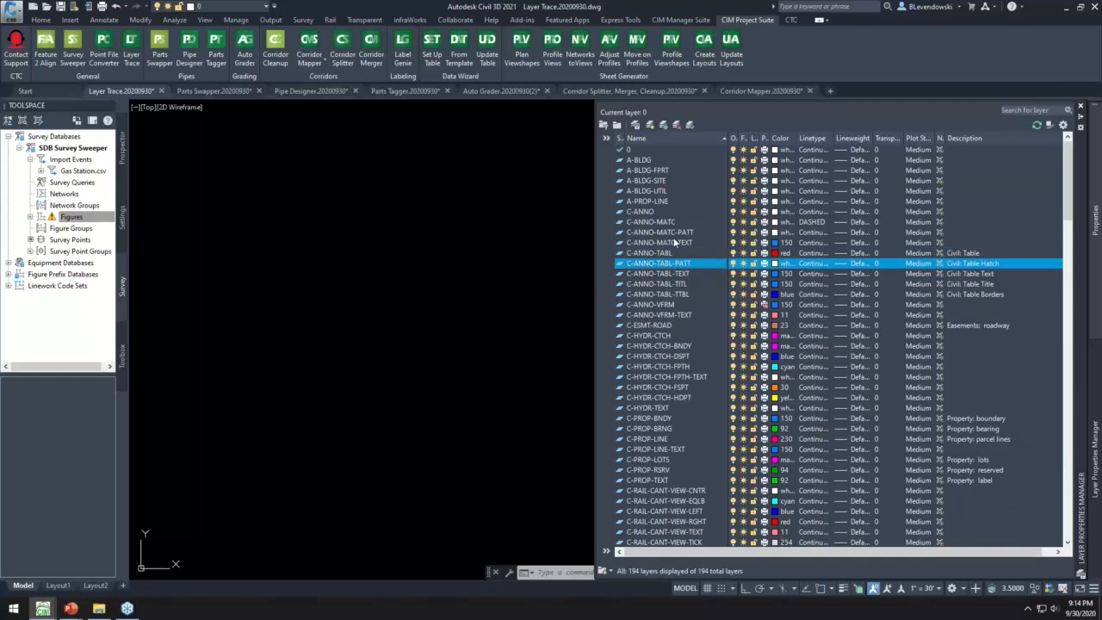
left_click(676, 125)
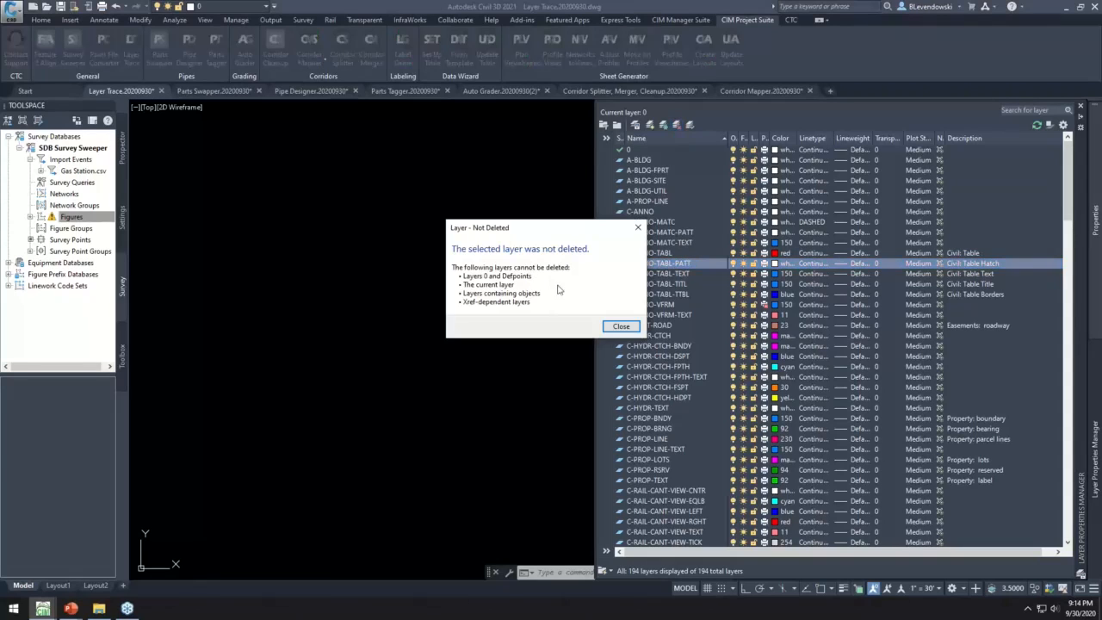
left_click(608, 323)
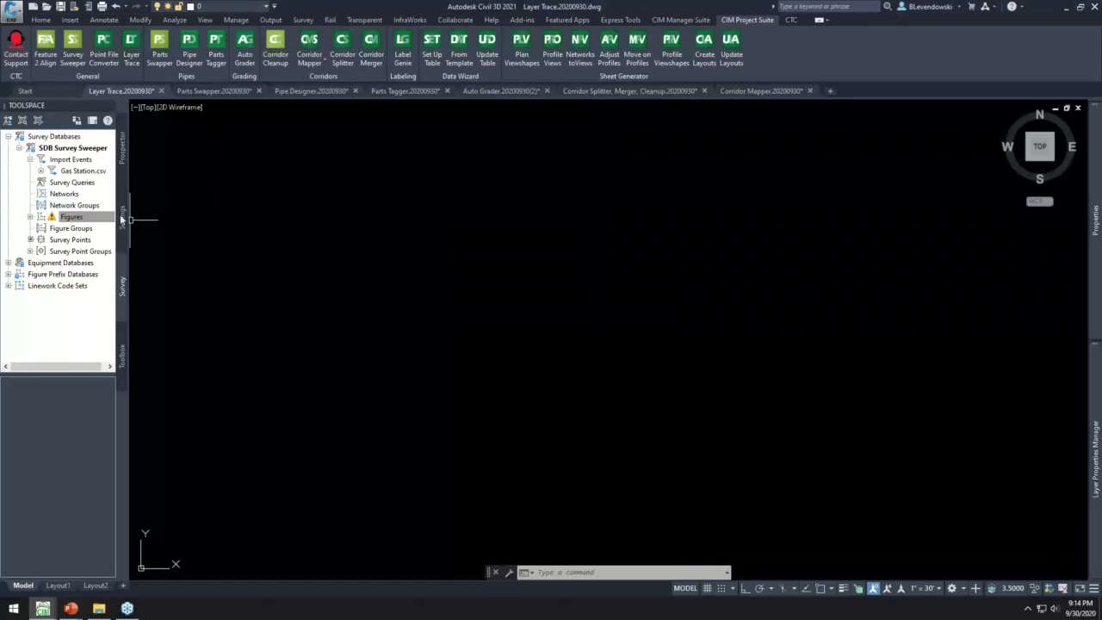
- Trace layer C-ANNO-TABL-PATT with Layer Trace and select all of its style references
left_click(121, 215)
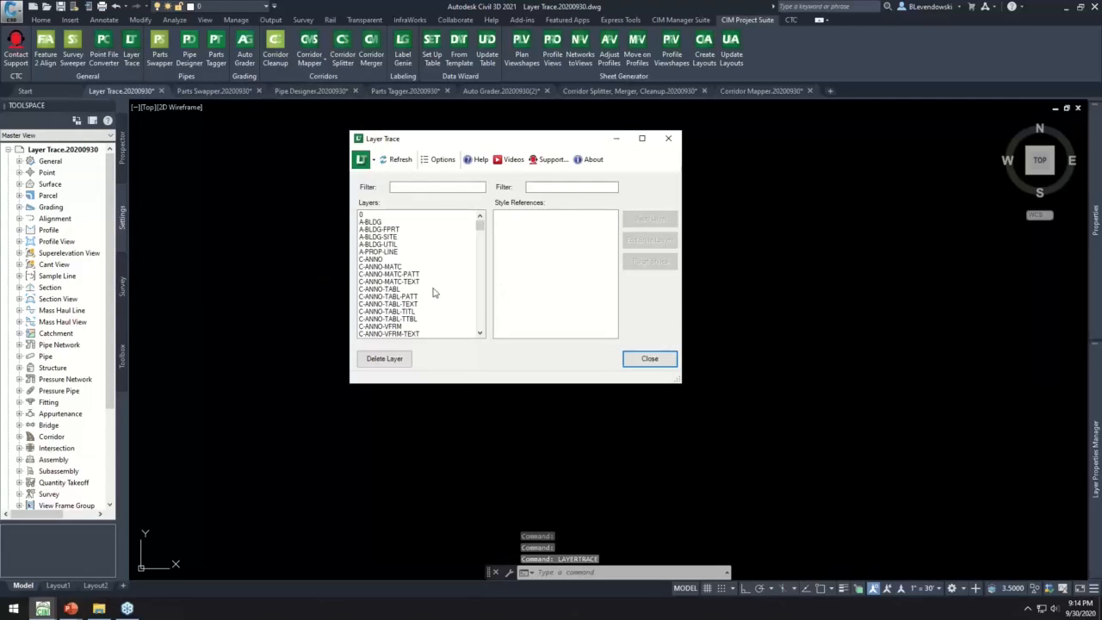
left_click(395, 296)
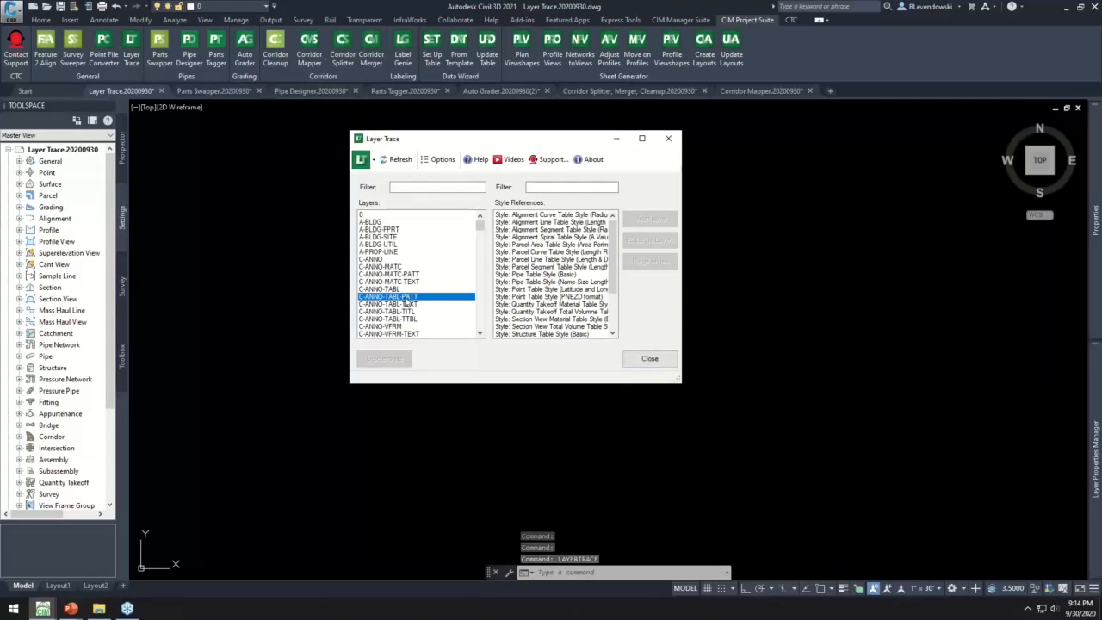
left_click(532, 215)
left_click_drag(576, 386, 577, 491)
left_click(524, 393, "shift")
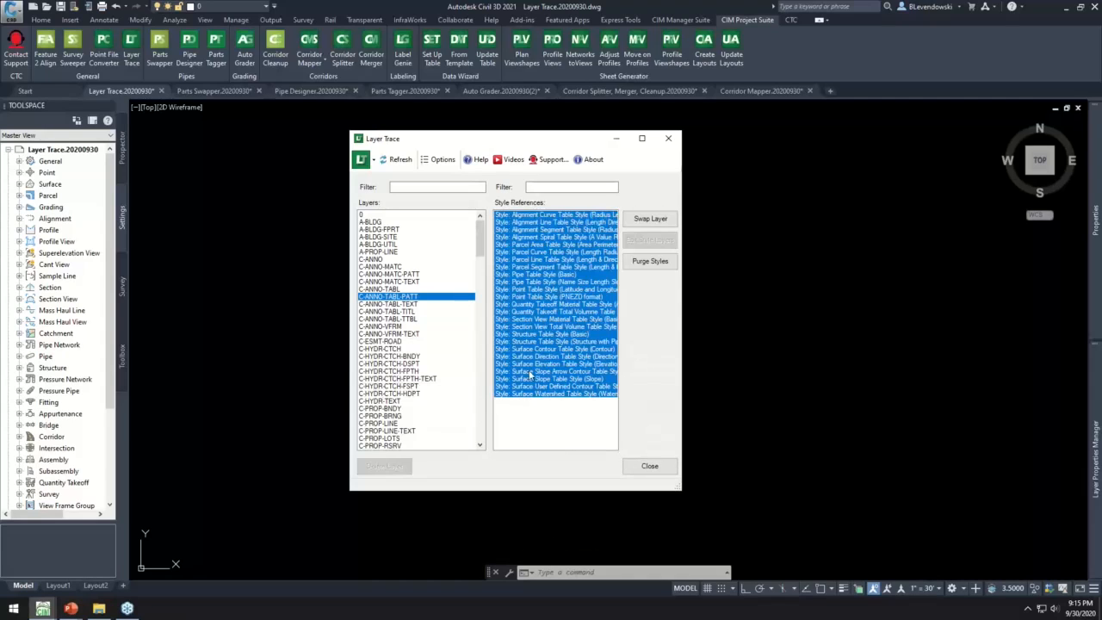
- Swap the selected style references to layer C-ANNO-TABL and delete layer C-ANNO-TABL-PATT
left_click(648, 220)
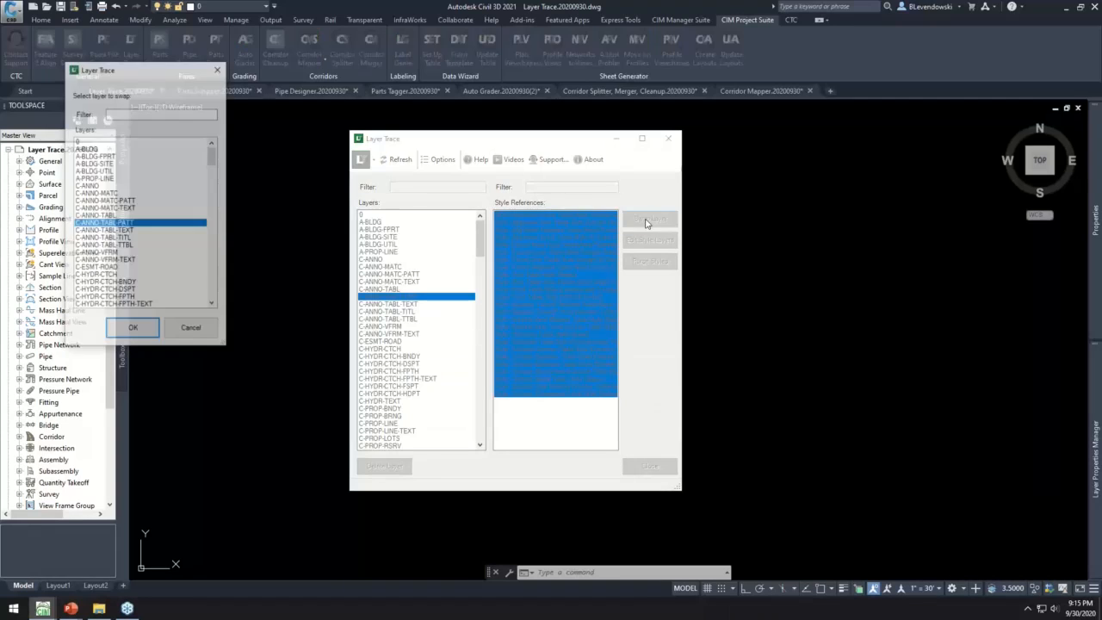
left_click(102, 215)
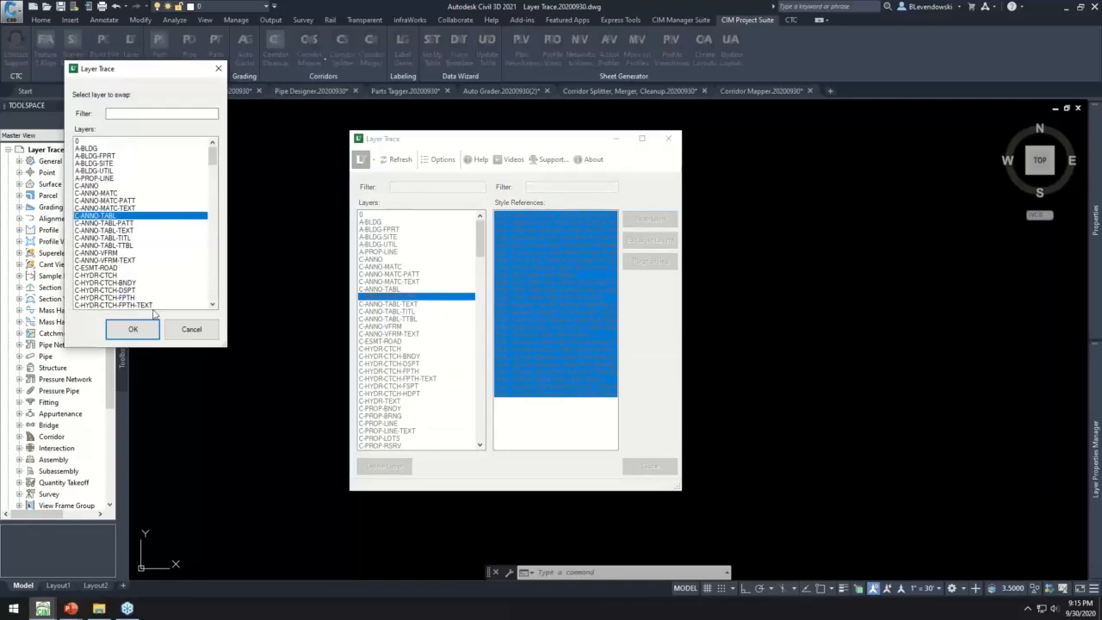
left_click(134, 330)
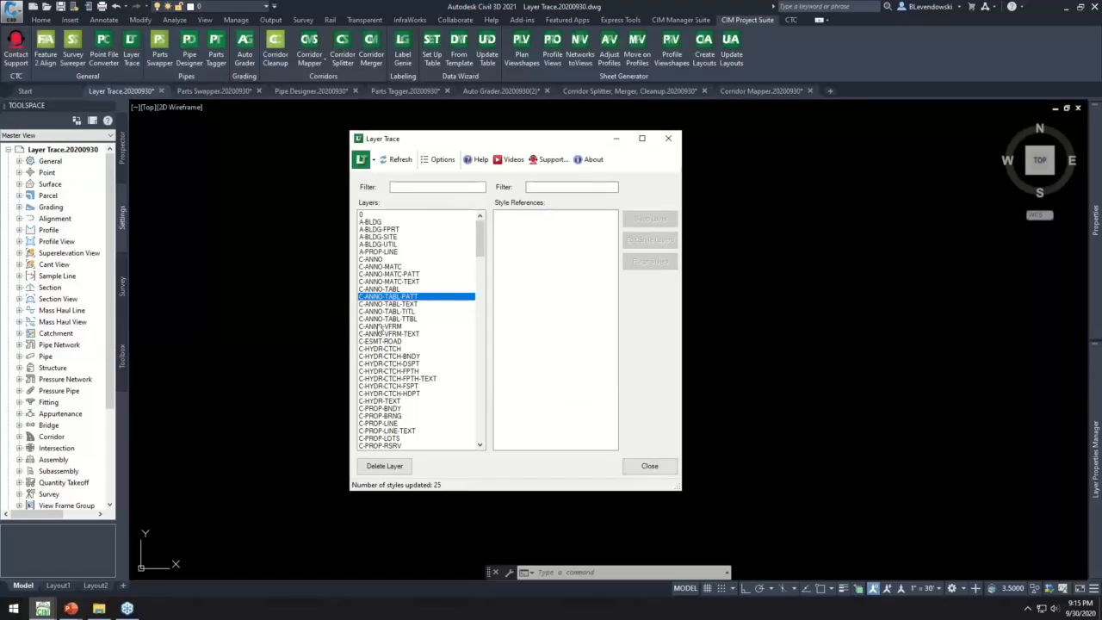
left_click(389, 468)
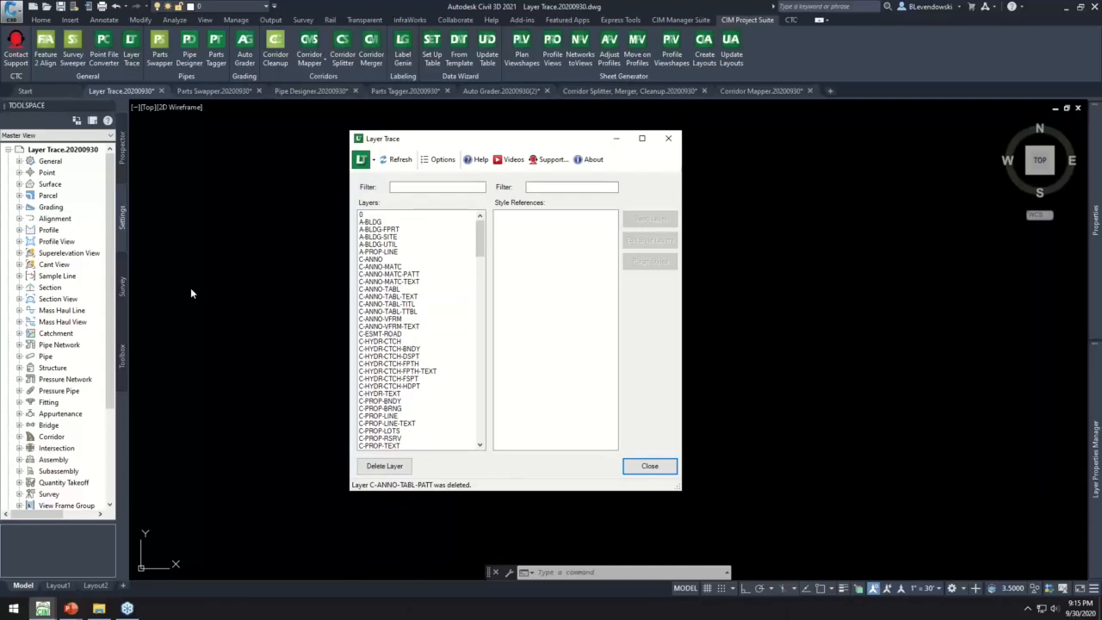
- Examine the component layers in the display settings of the Contours 2' and 10' (Background) surface style without changing them
double_click(51, 184)
left_click(67, 196)
double_click(67, 196)
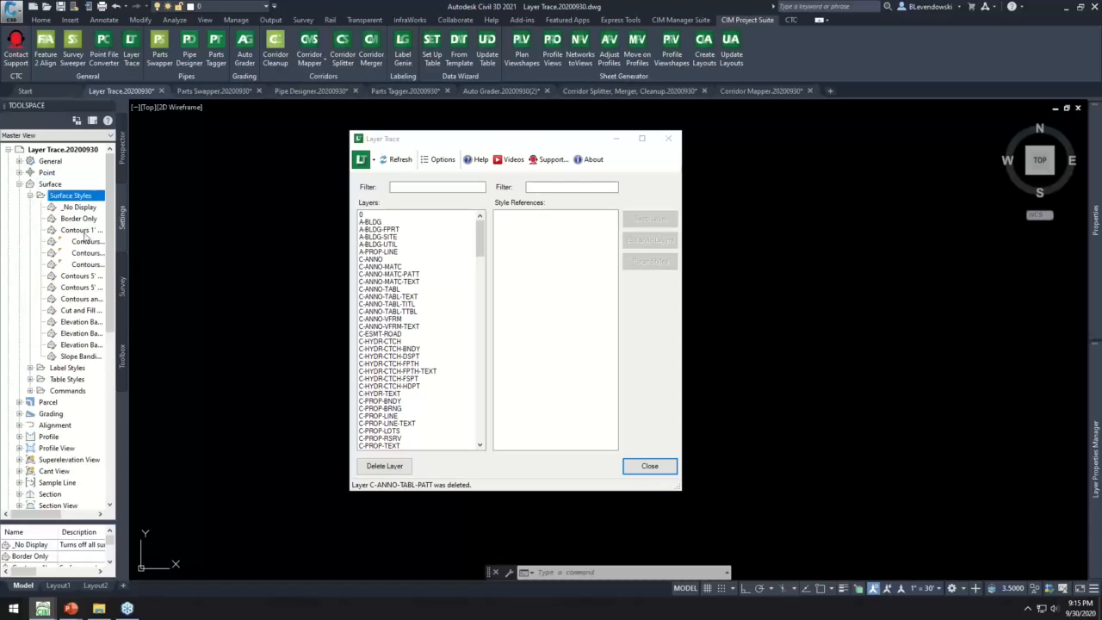
double_click(86, 253)
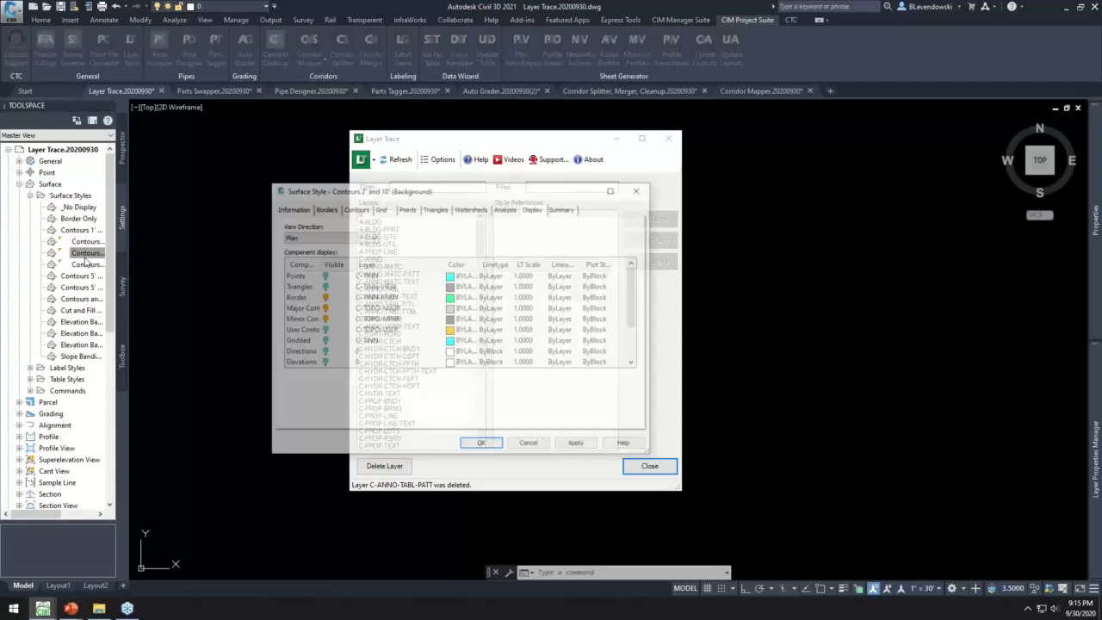
left_click(530, 446)
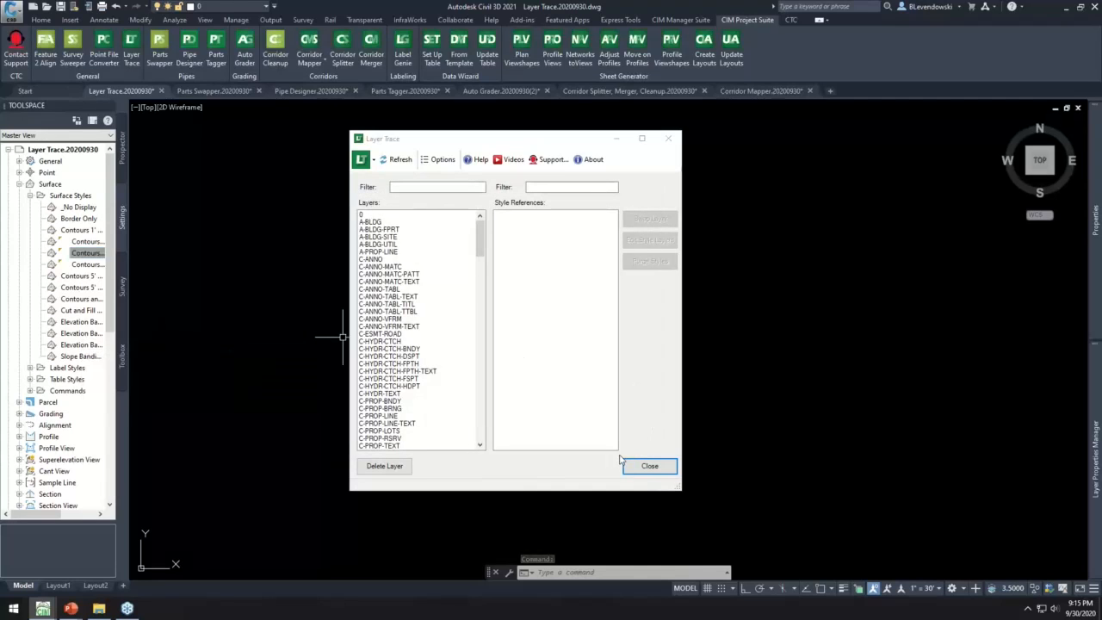
- Close Layer Trace and the Layer Trace.20200930.dwg drawing
left_click(649, 466)
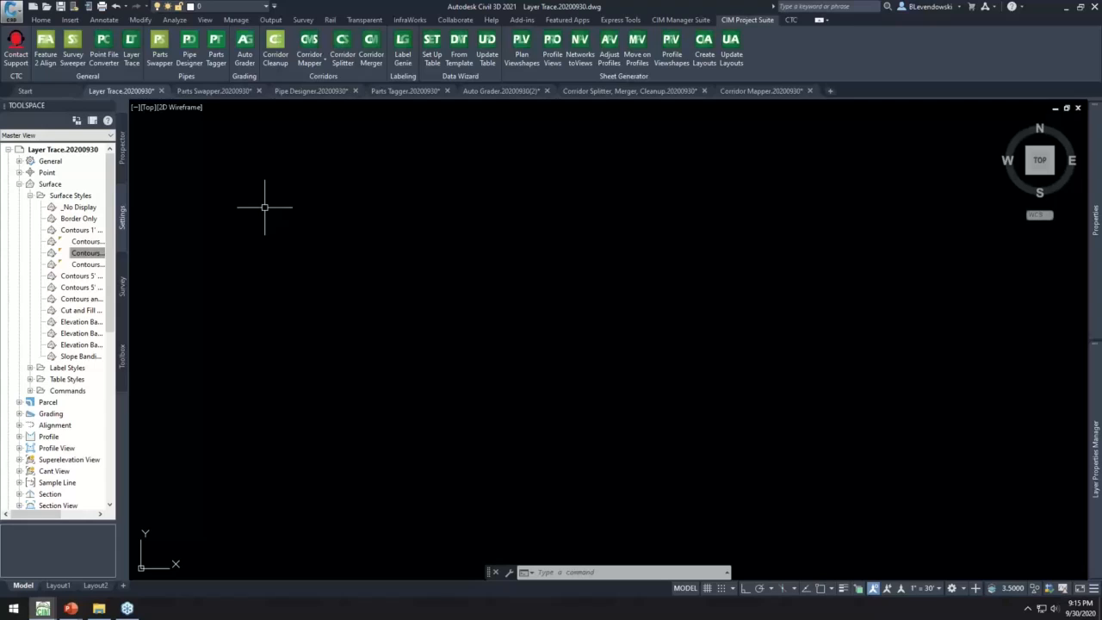
left_click(161, 92)
left_click(566, 330)
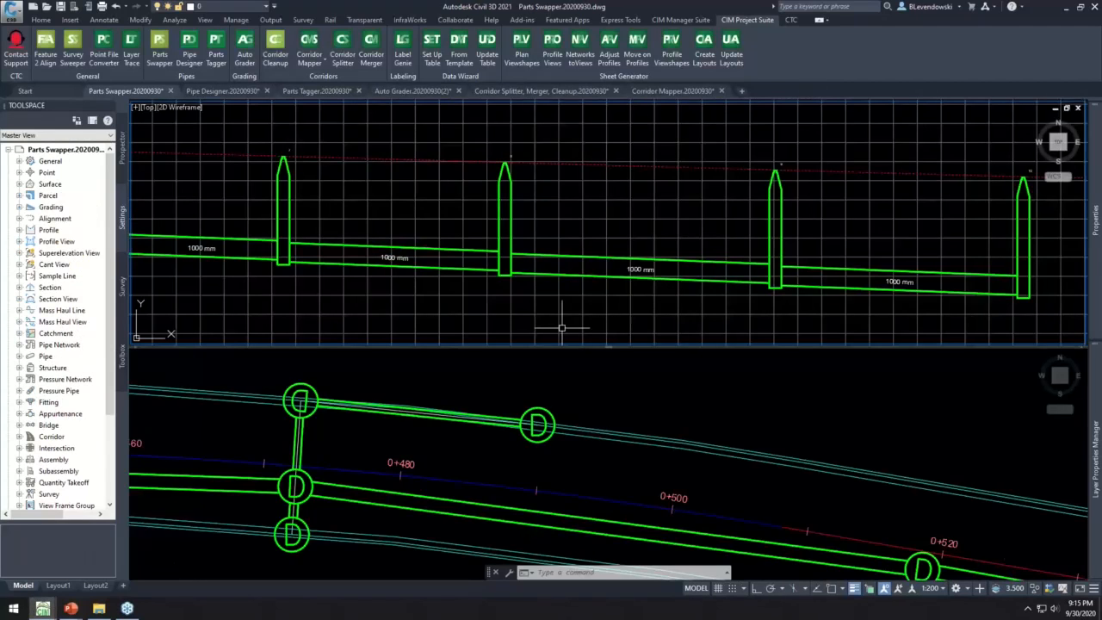
- Examine the Swap Part option for the storm structure ending the upper branch in plan, and view the pipe run in profile
mouse_move(411, 240)
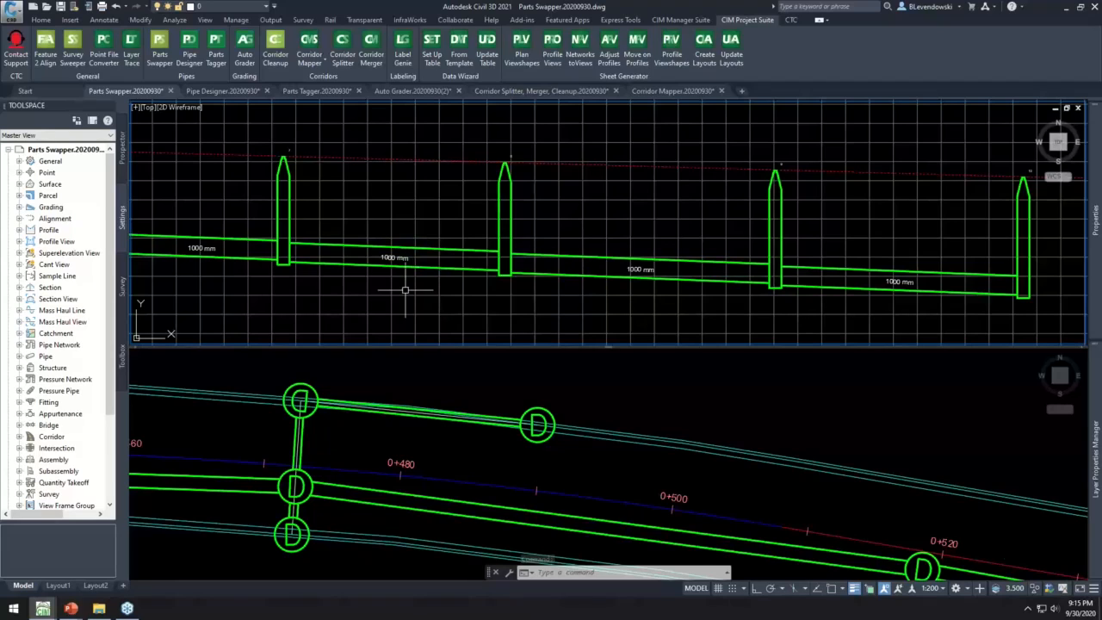
left_click(491, 381)
left_click(578, 463)
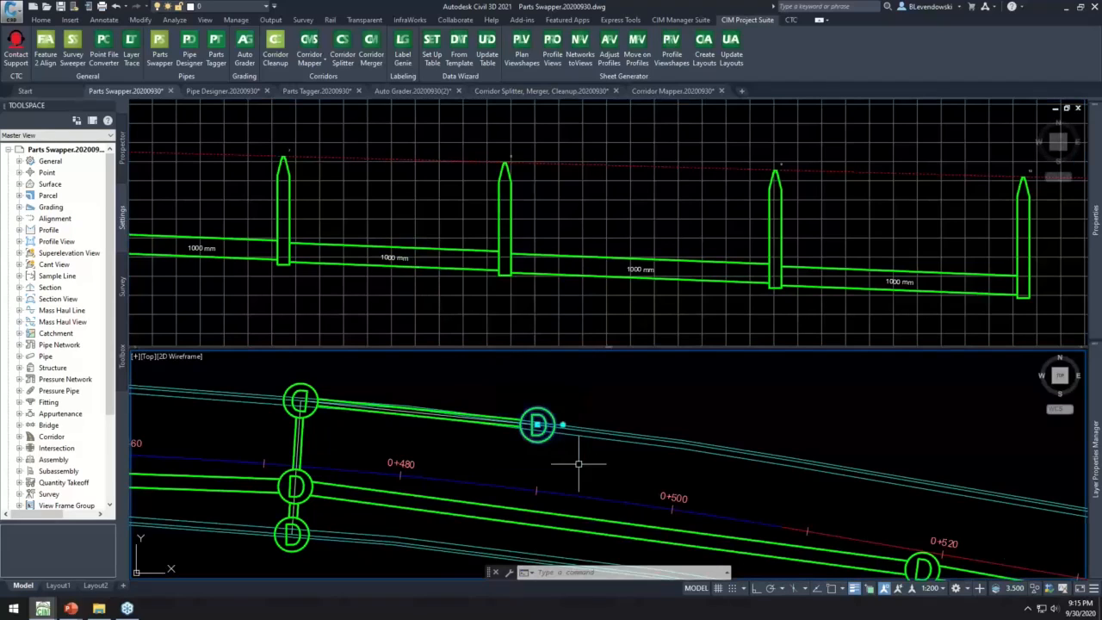
right_click(582, 385)
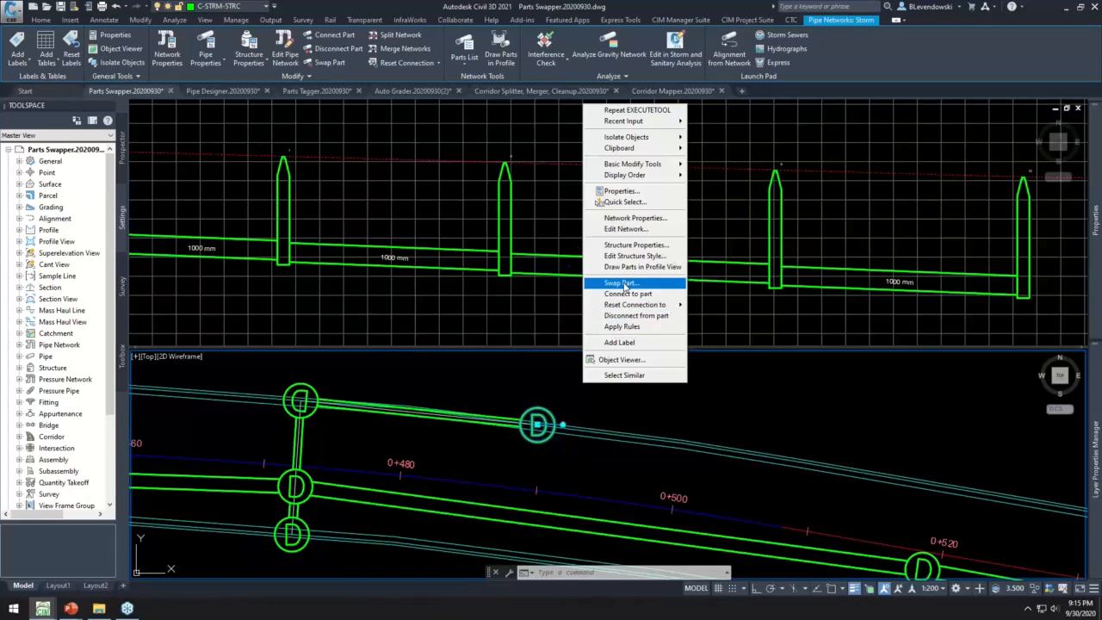
left_click(532, 301)
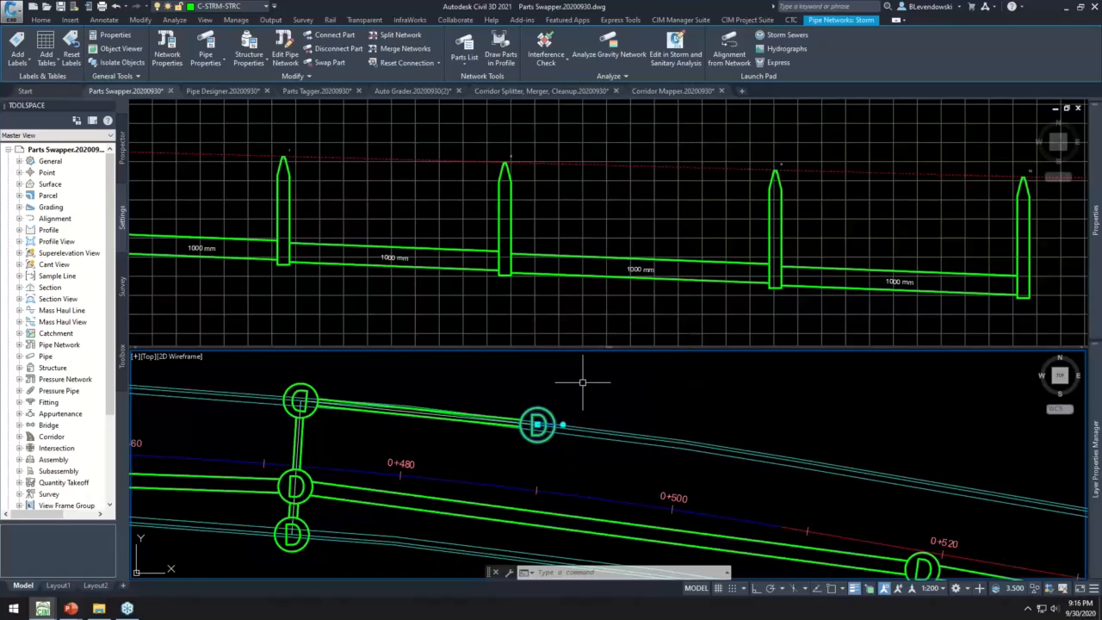
left_click(411, 239)
scroll(440, 238, "down", 3)
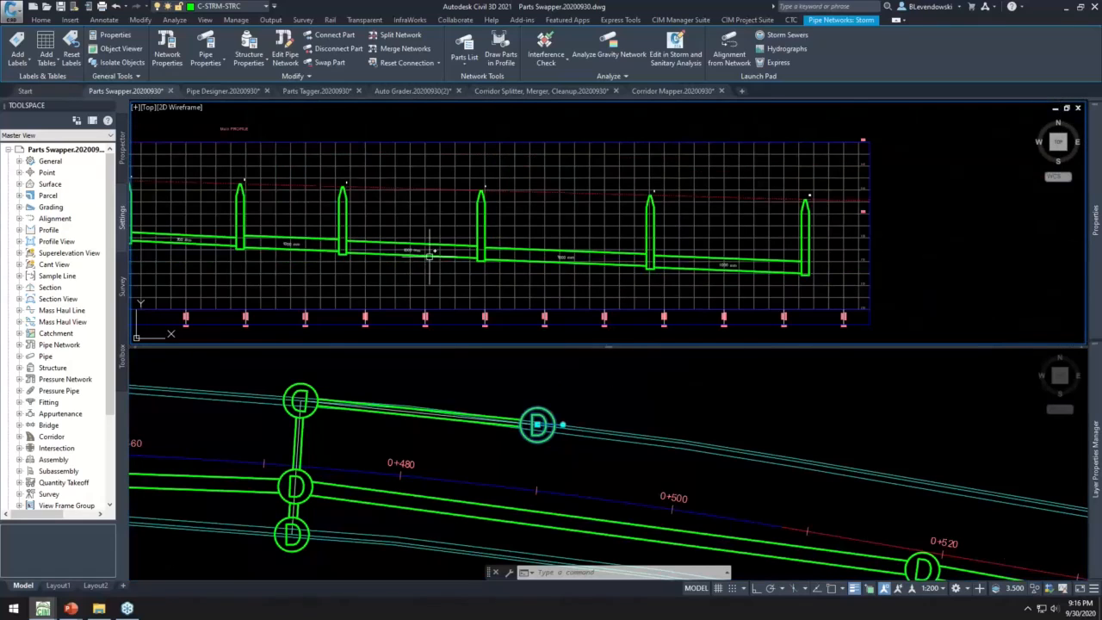
- Add the two other storm branch structures near station 0+470 in plan to the selection, leaving out the main-line structure between them
middle_click_drag(393, 266, 461, 271)
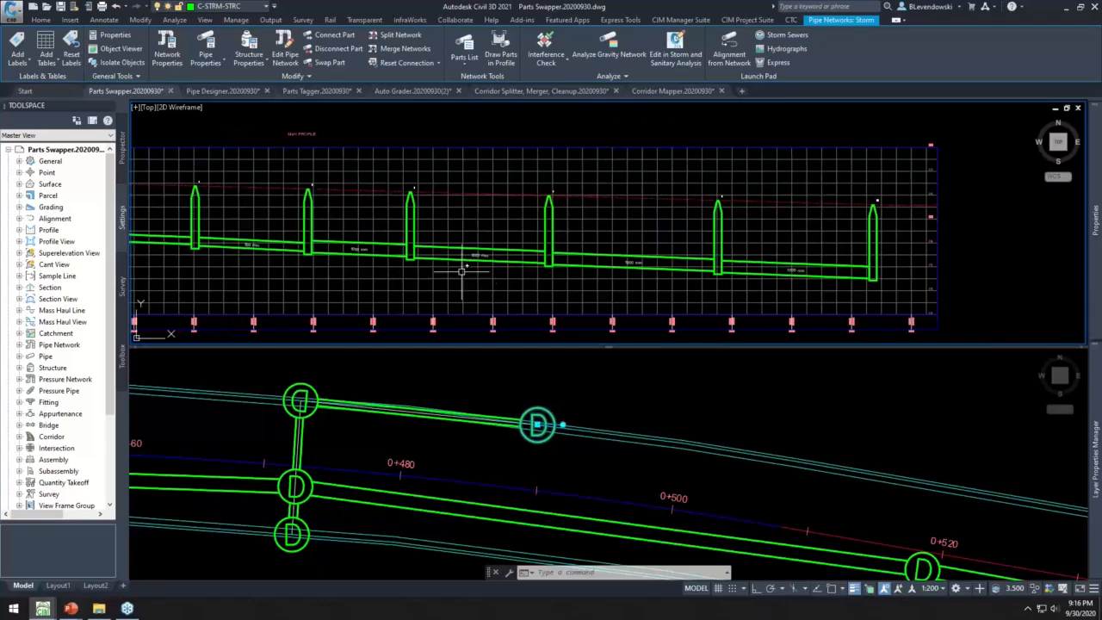
left_click(356, 375)
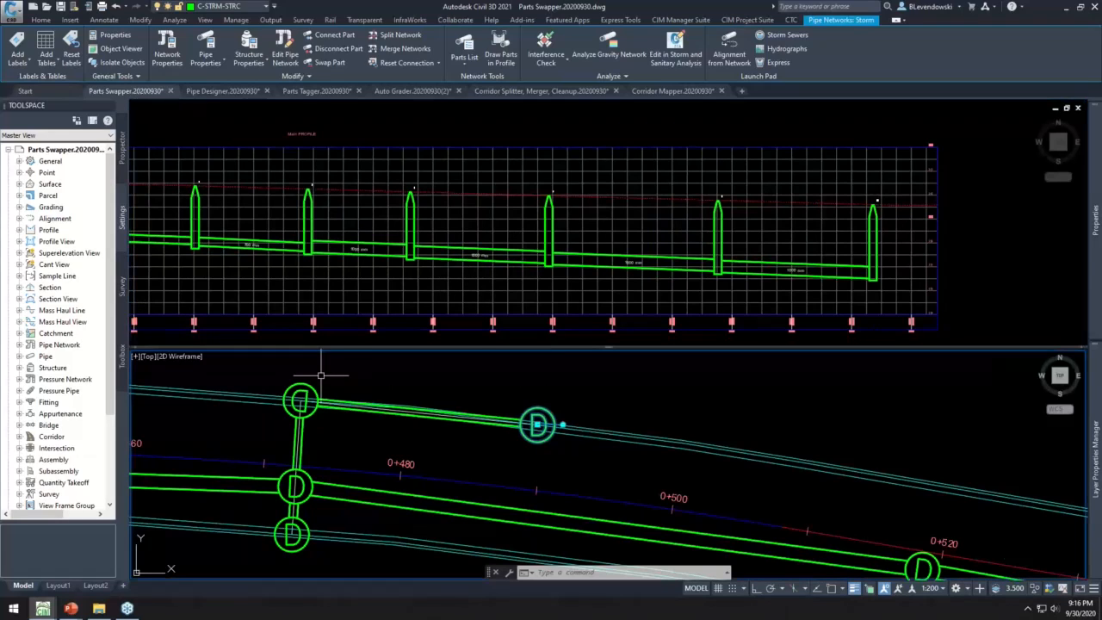
left_click(264, 366)
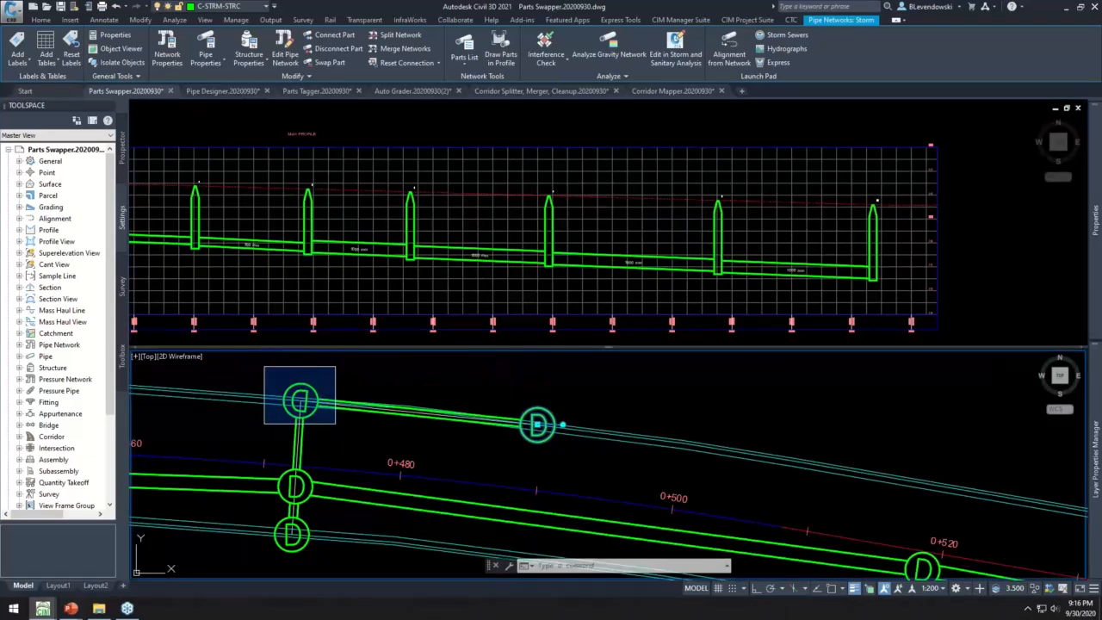
left_click(331, 418)
left_click(251, 558)
left_click(321, 505)
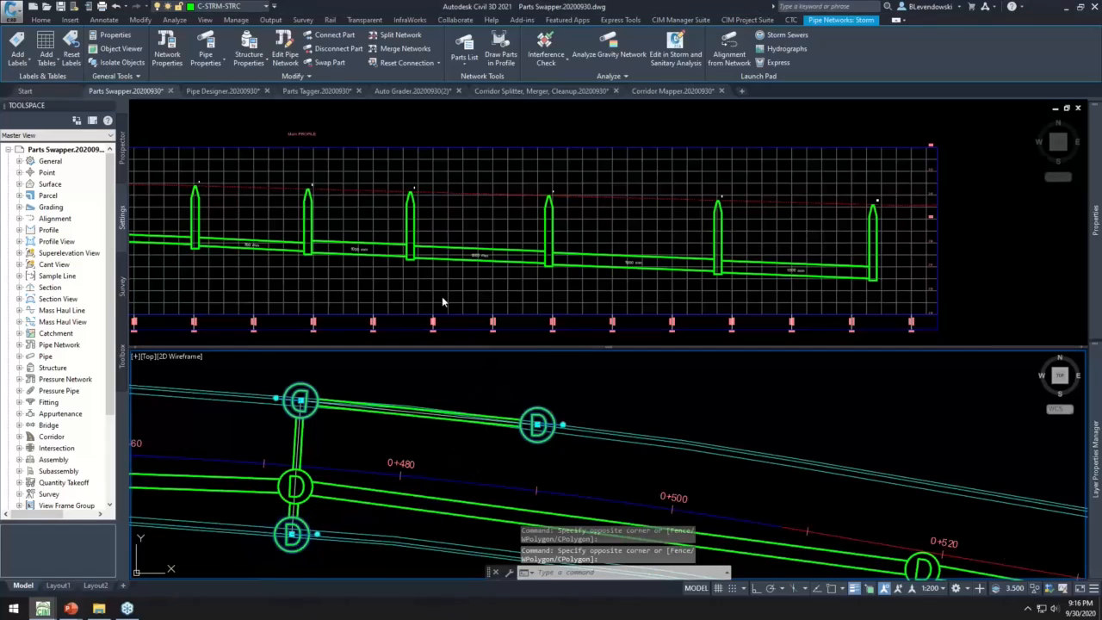
- Add the last four pipes of the run in the profile view to the selection and start Parts Swapper
left_click(441, 301)
left_click(290, 225)
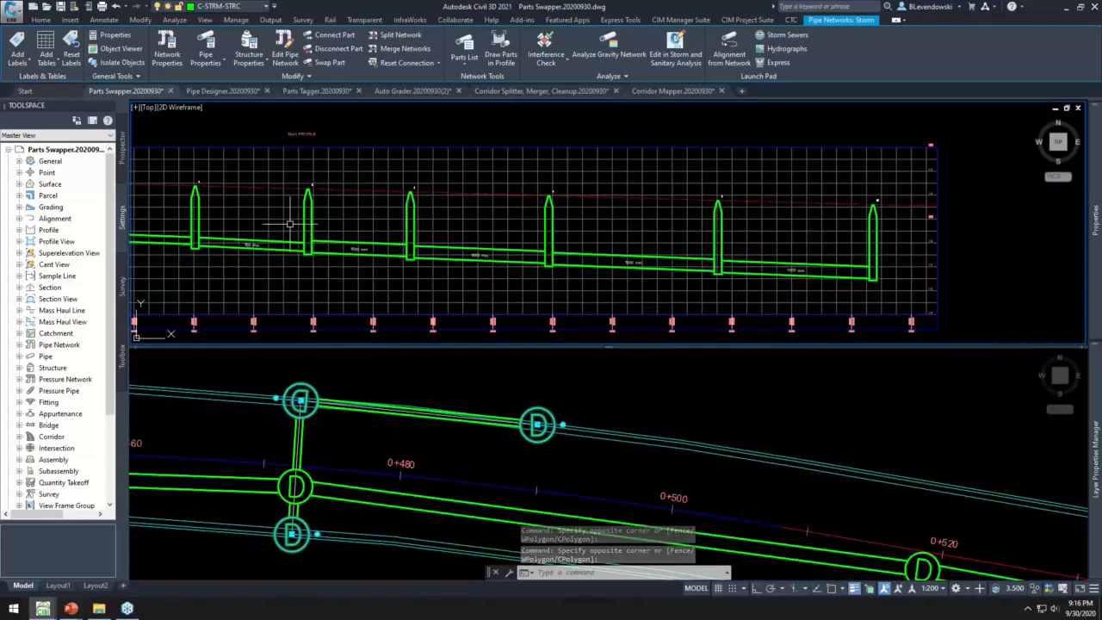
left_click(900, 295)
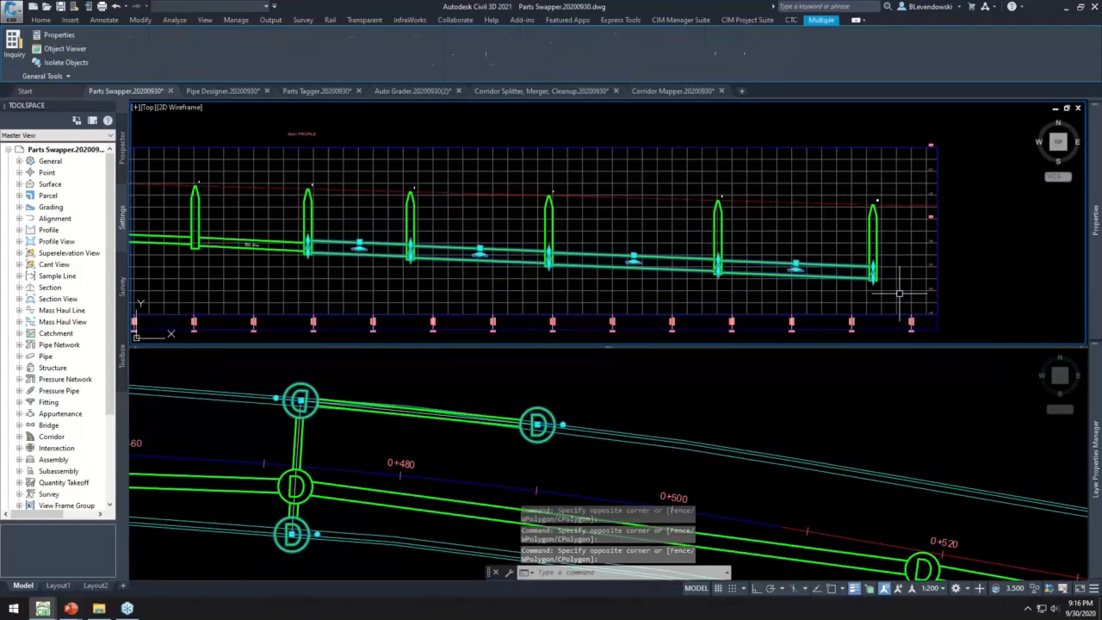
left_click(747, 20)
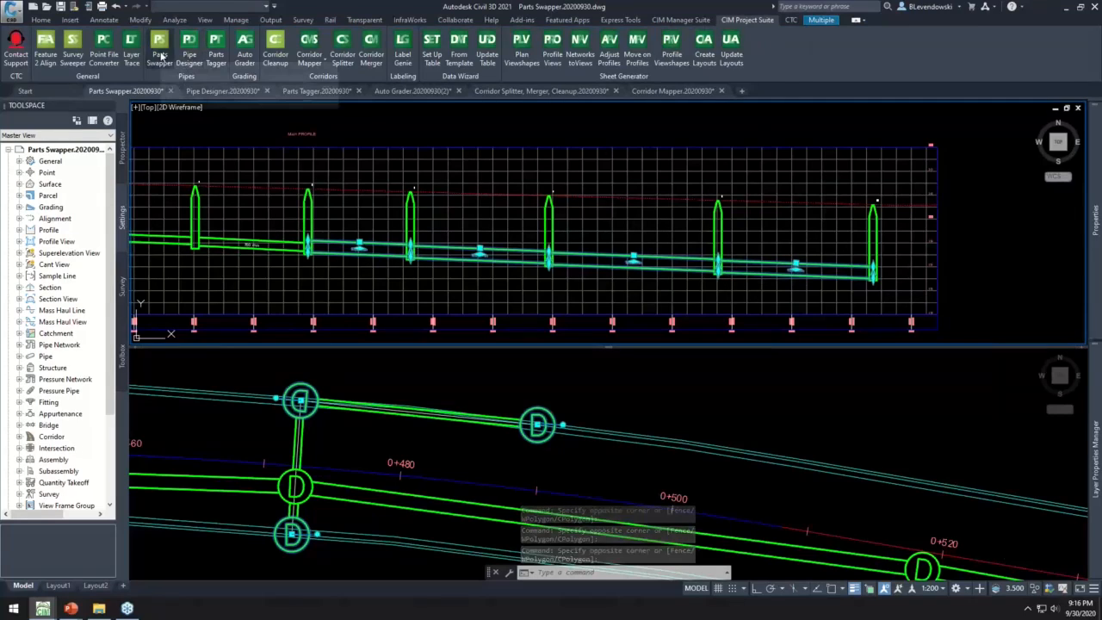
left_click(162, 57)
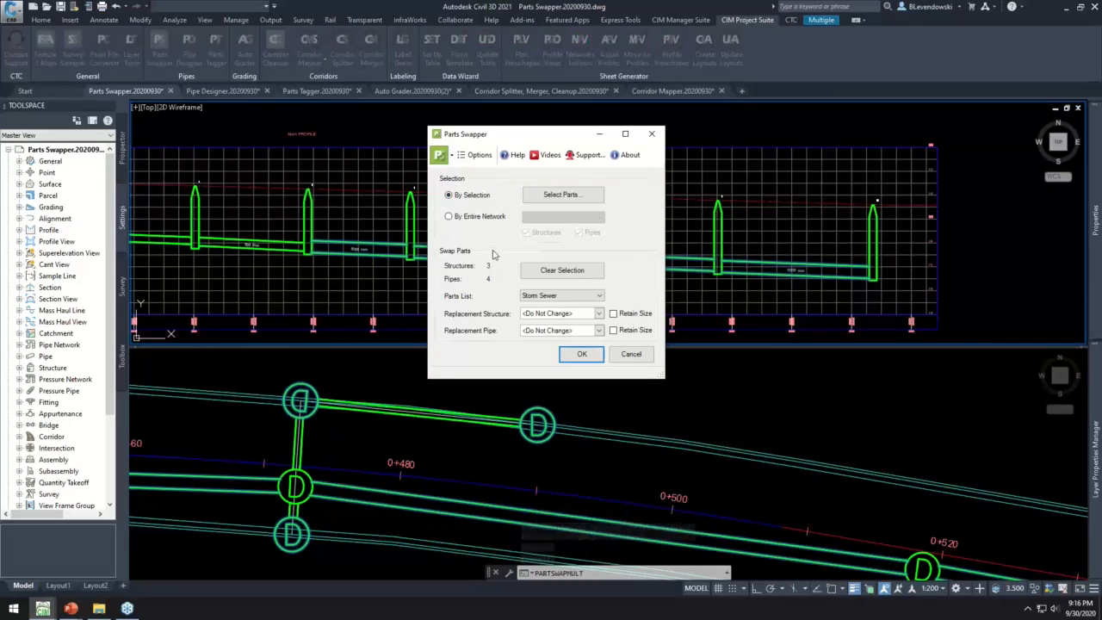
- Examine the By Entire Network option of Parts Swapper and return to By Selection
left_click(463, 217)
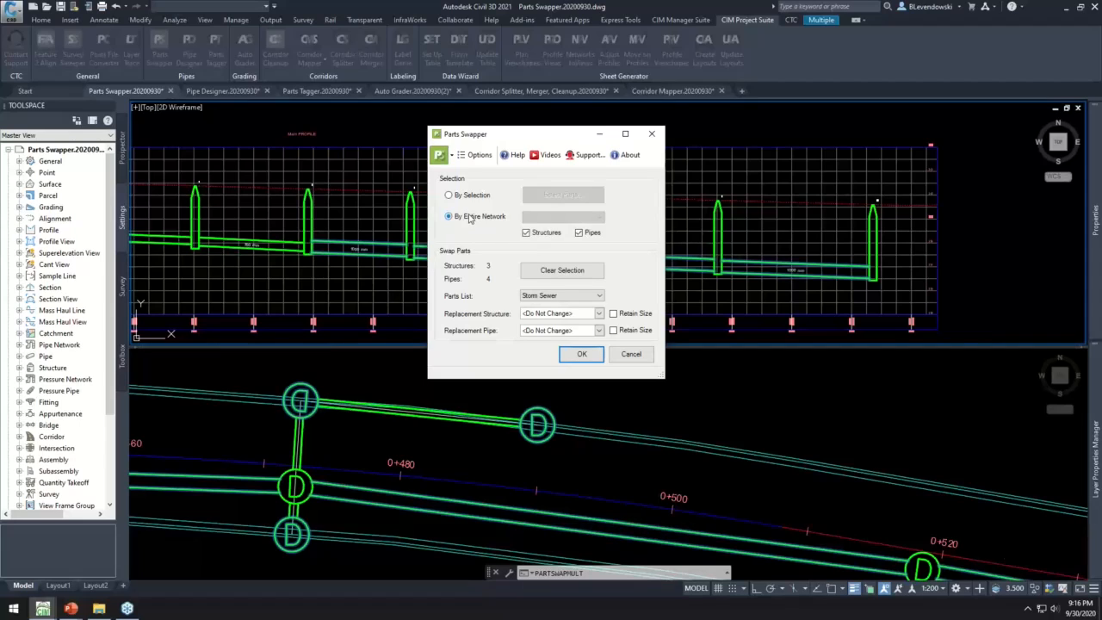
left_click(577, 217)
left_click(473, 198)
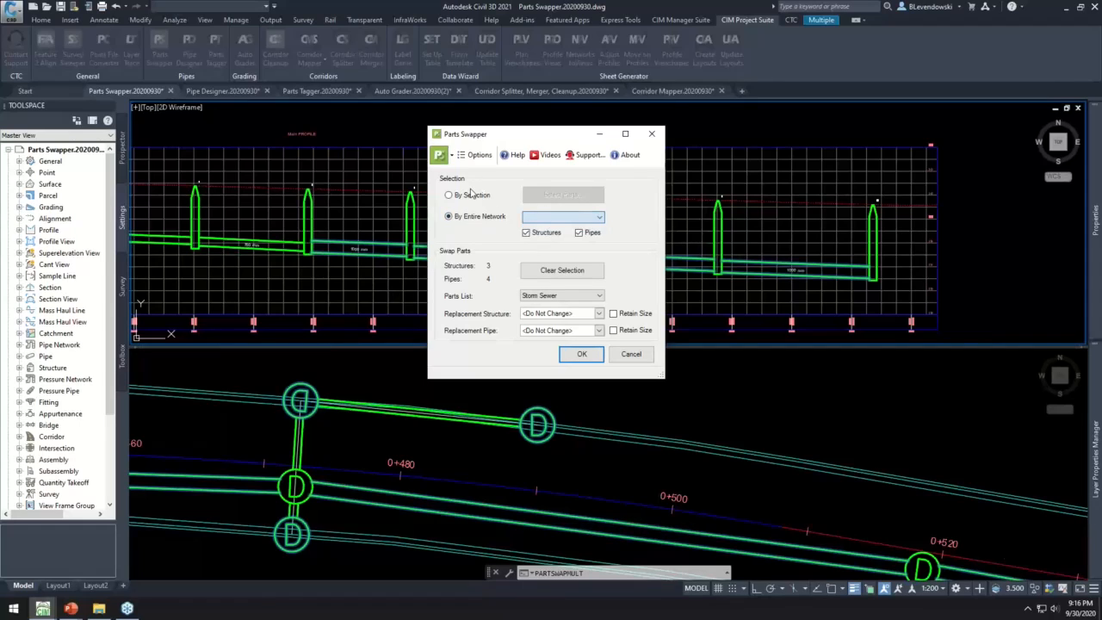
left_click(464, 200)
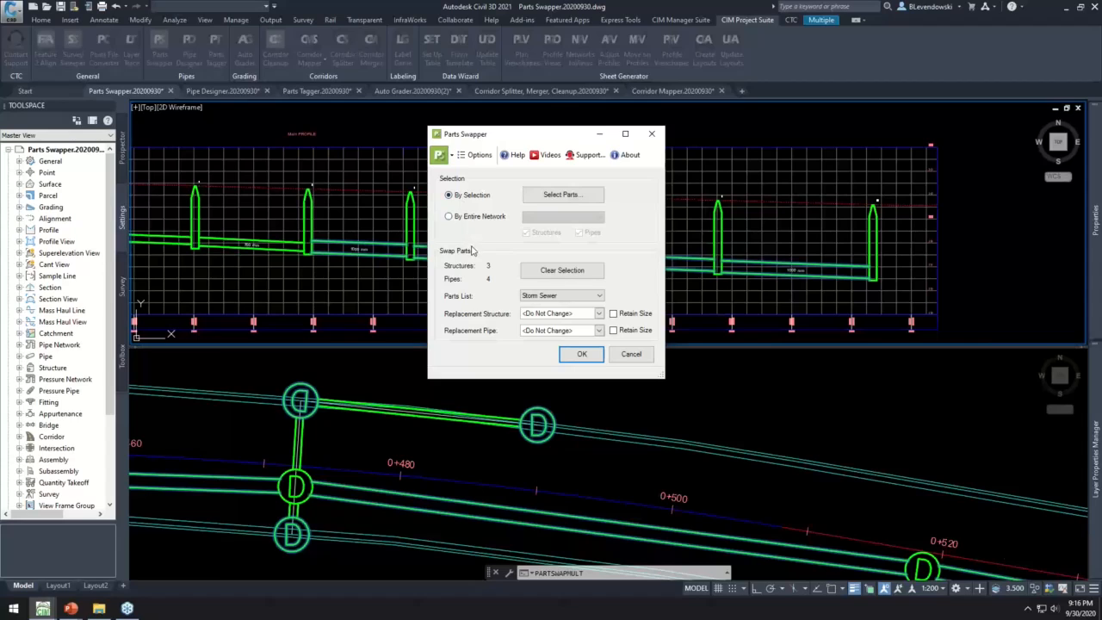
- Swap the selected structures to CB 1,500 dia and the selected pipes to 1,200 mm Concrete Pipe from the Storm Sewer parts list
left_click(600, 314)
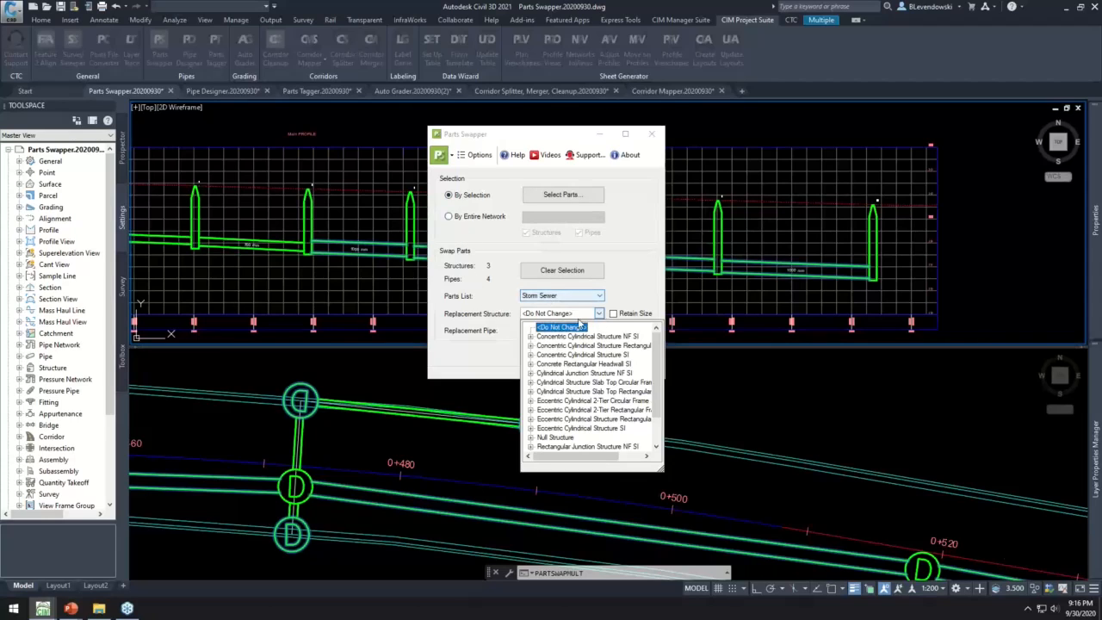
double_click(578, 356)
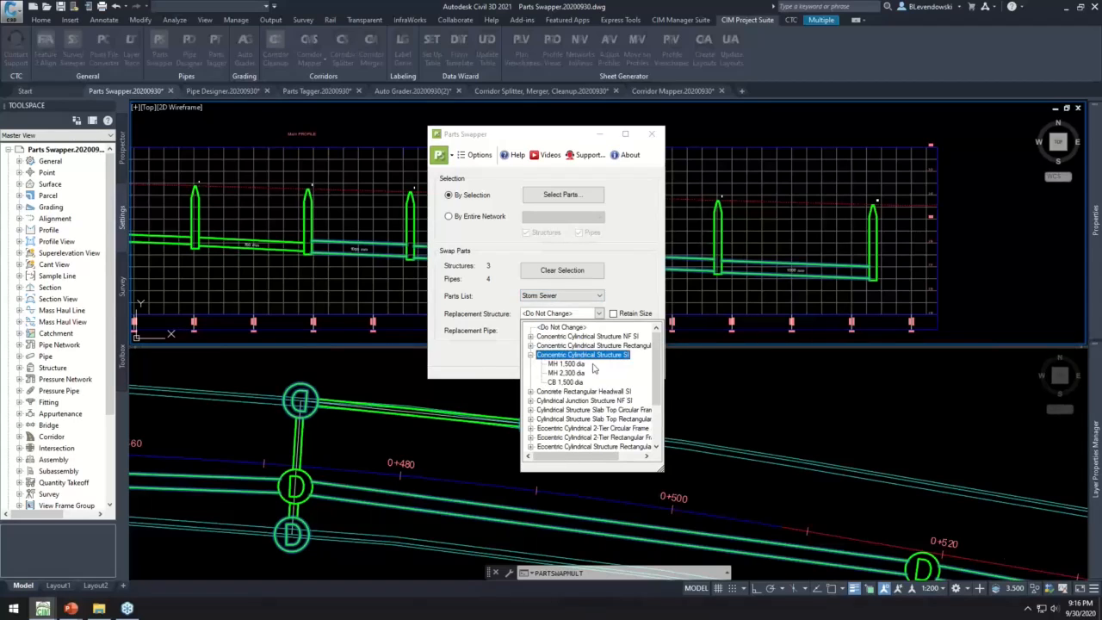
left_click(561, 383)
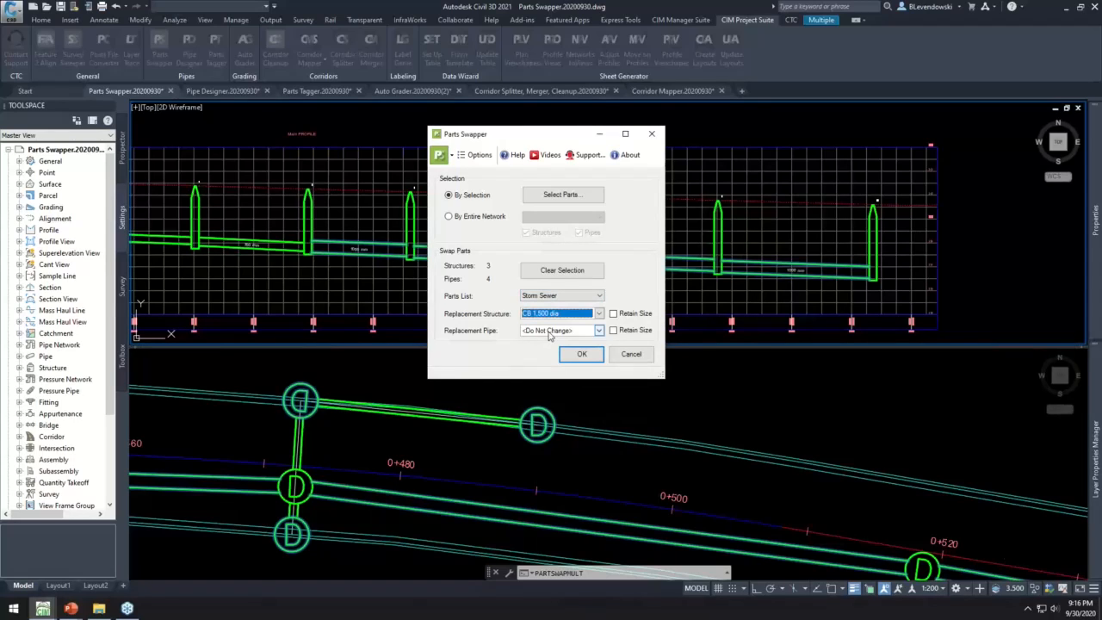
left_click(550, 330)
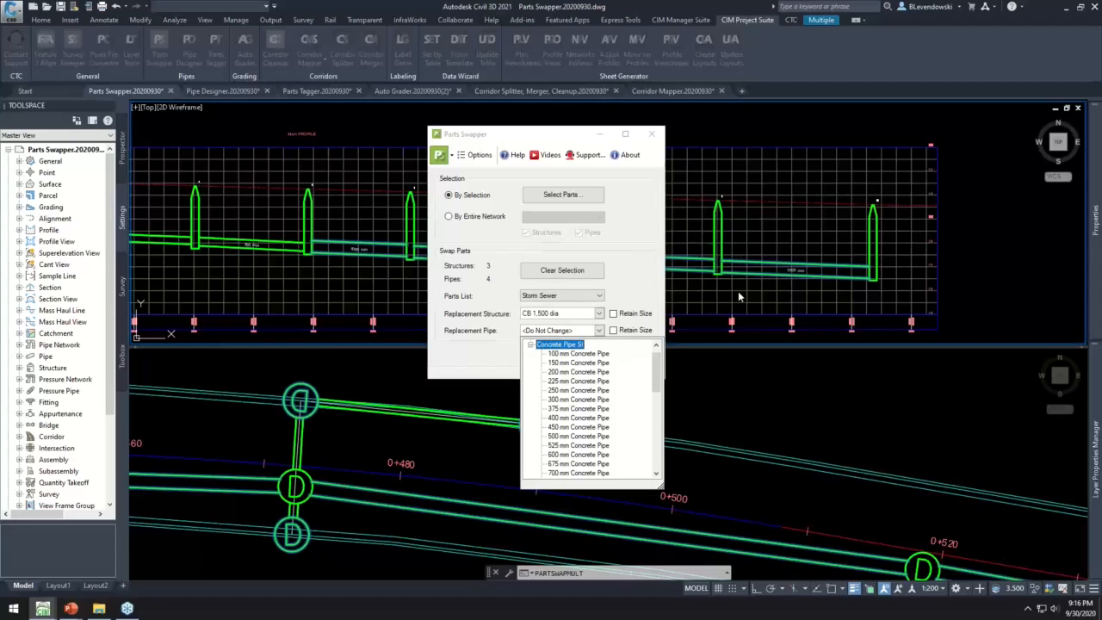
scroll(631, 415, "down", 5)
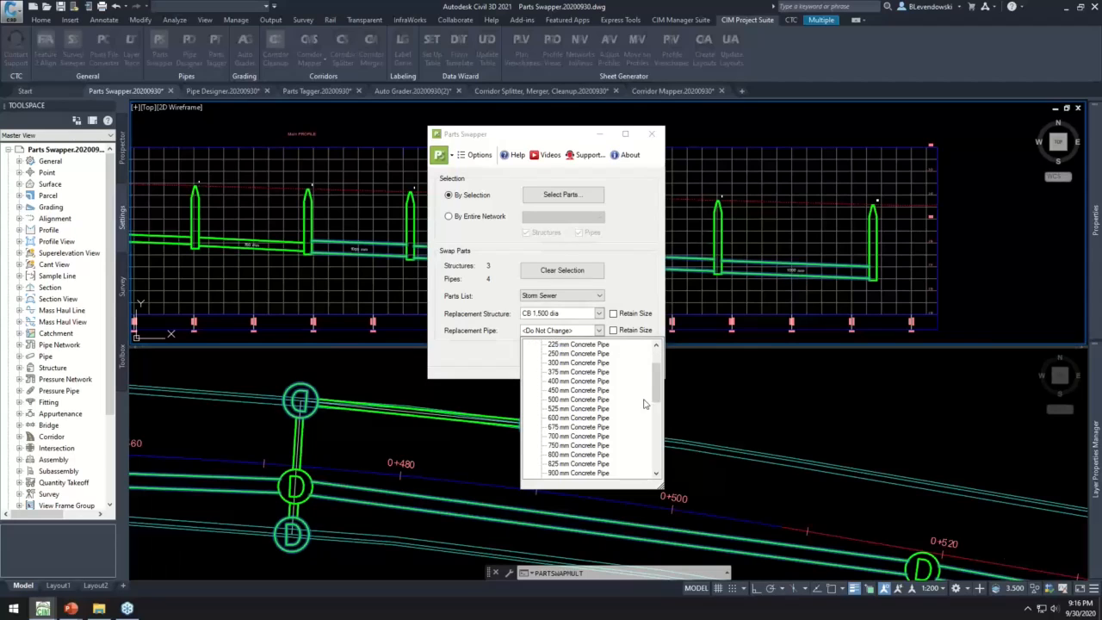
left_click(584, 399)
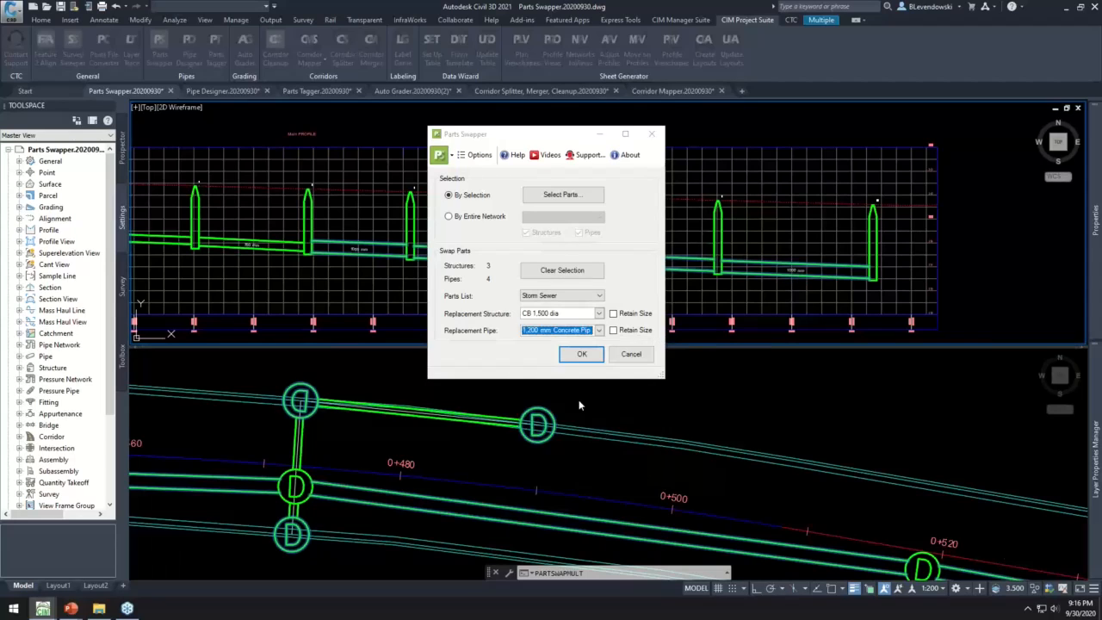
left_click(582, 355)
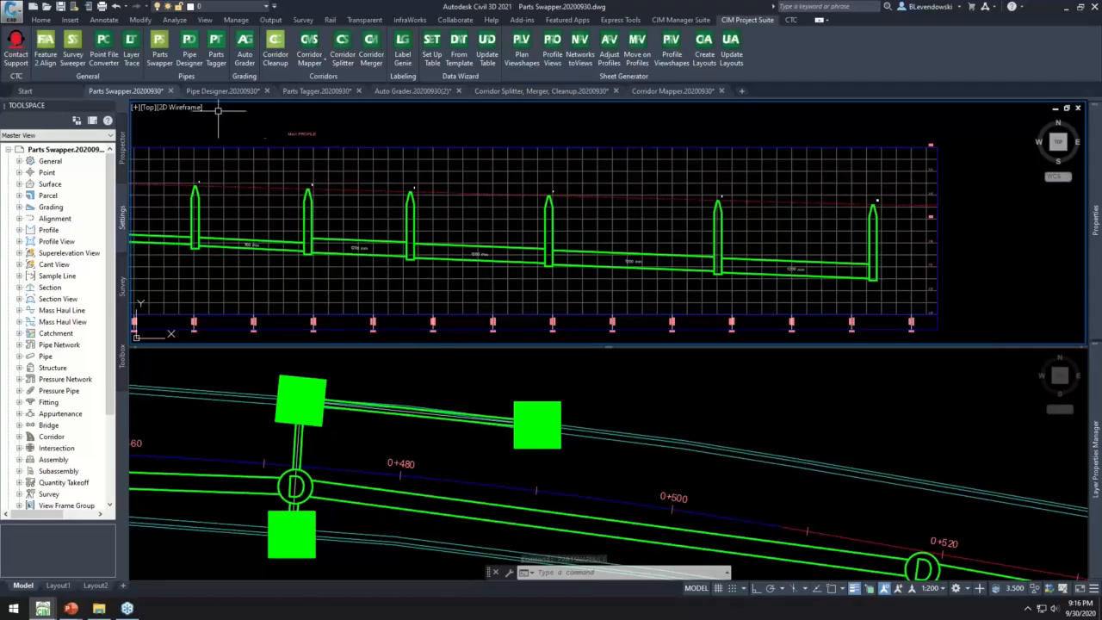
- Close the Parts Swapper.20200930.dwg drawing
middle_click_drag(281, 128, 275, 133)
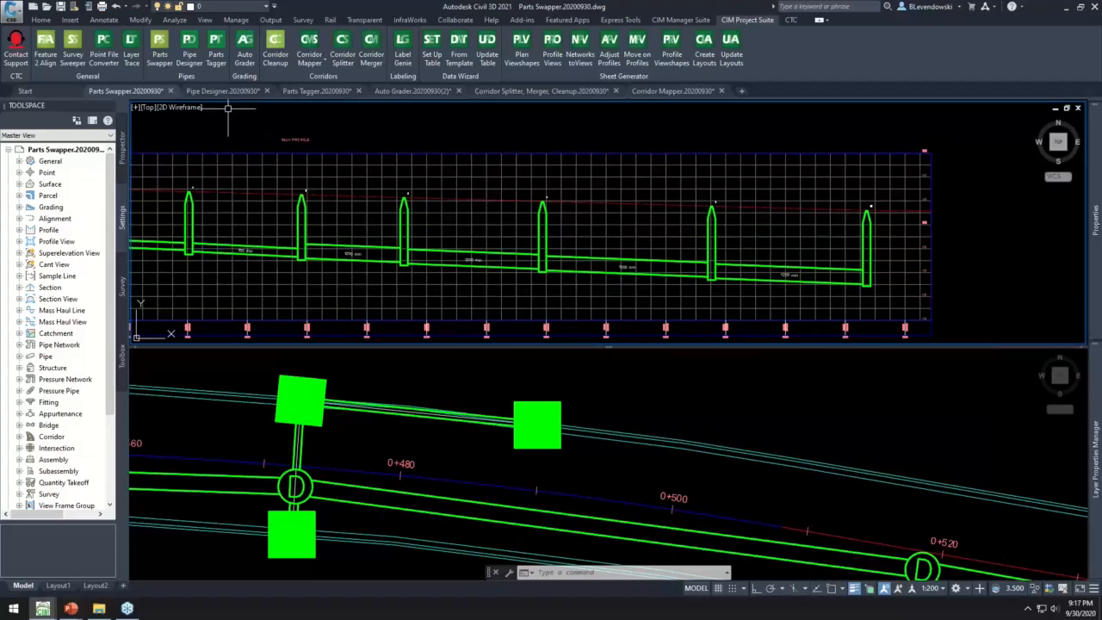
left_click(170, 90)
left_click(557, 327)
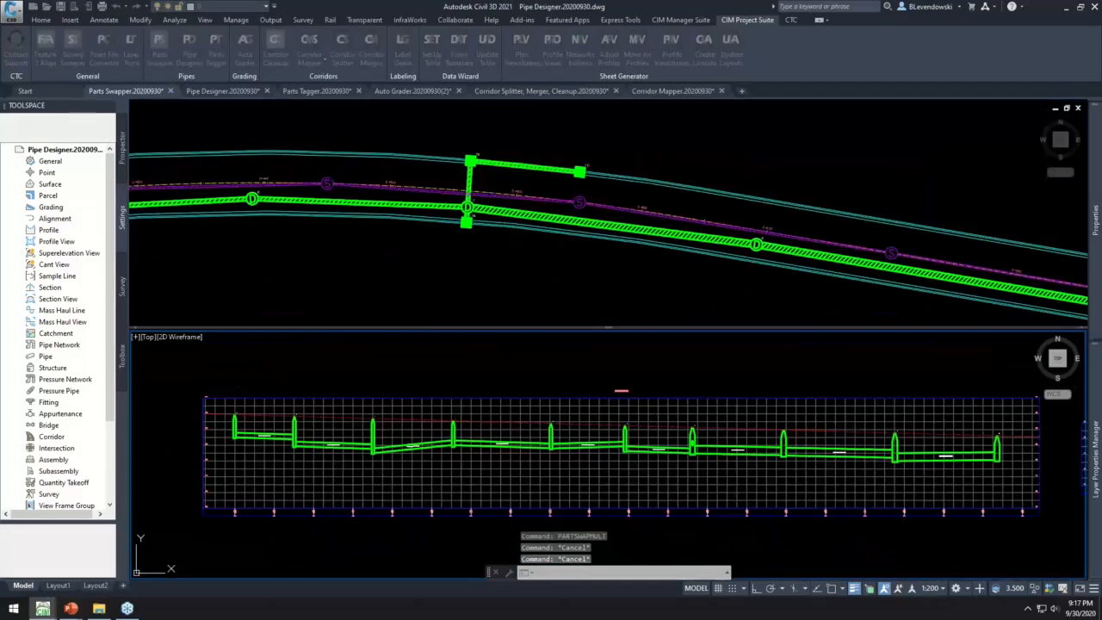
- Examine the part properties of the first pipe in the storm profile without changing them, view the pipe run, and clear the selection
middle_click_drag(379, 377, 343, 372)
scroll(198, 433, "up", 2)
scroll(198, 433, "up", 2)
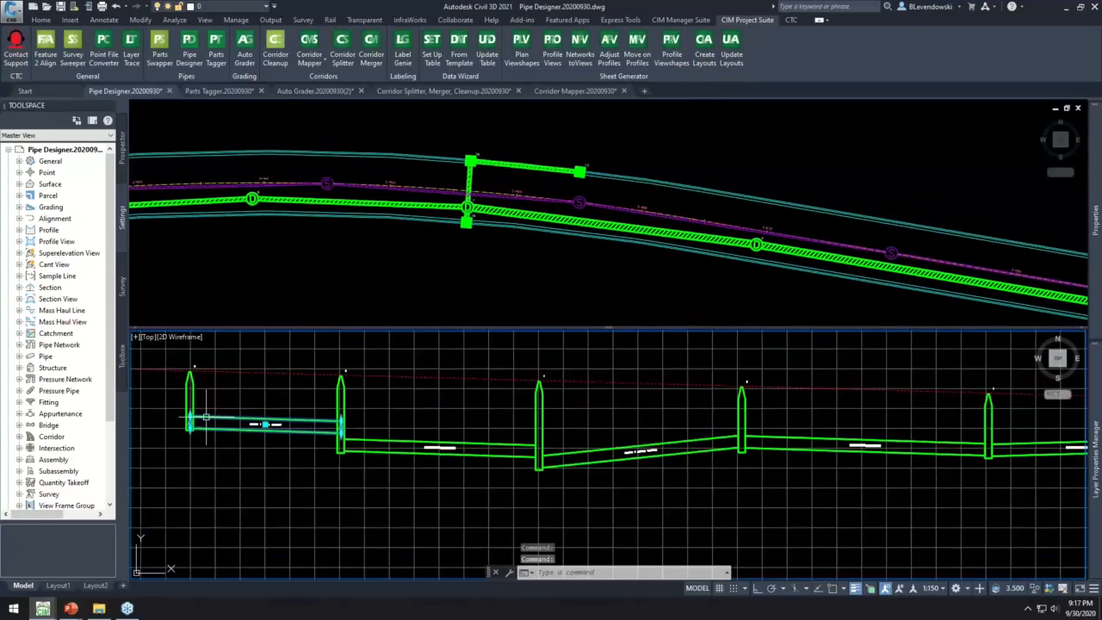
left_click(212, 415)
right_click(275, 403)
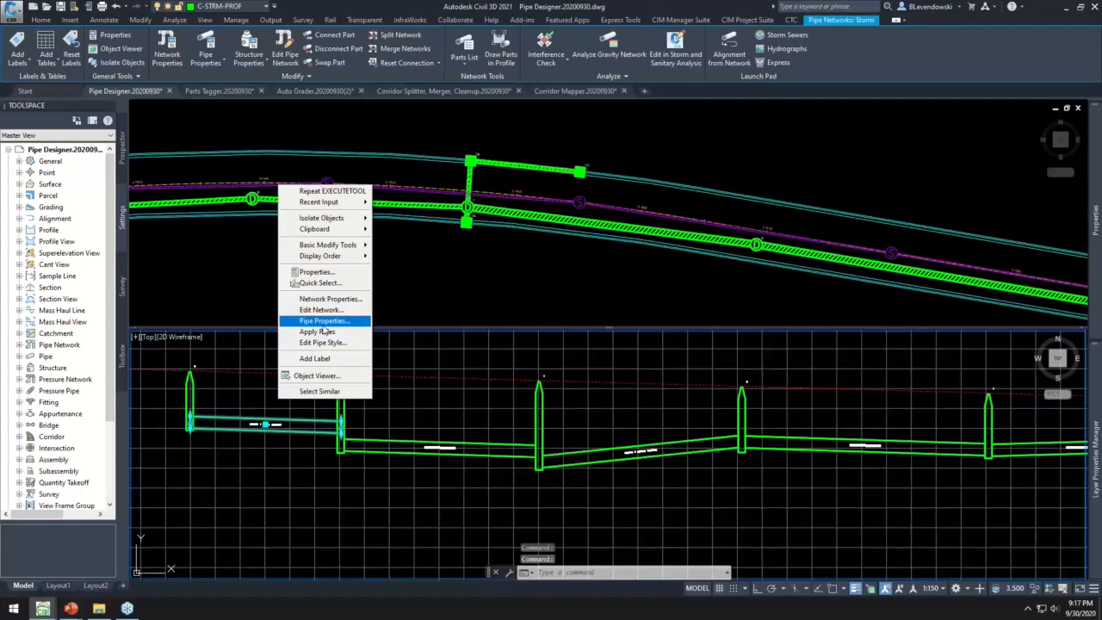
left_click(325, 321)
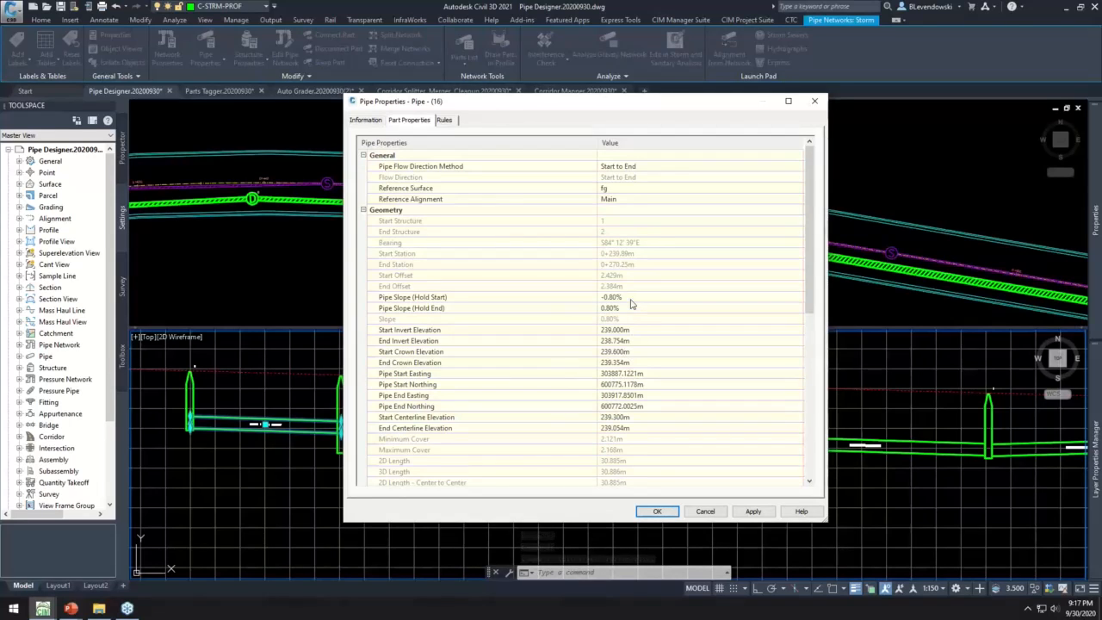
left_click(705, 512)
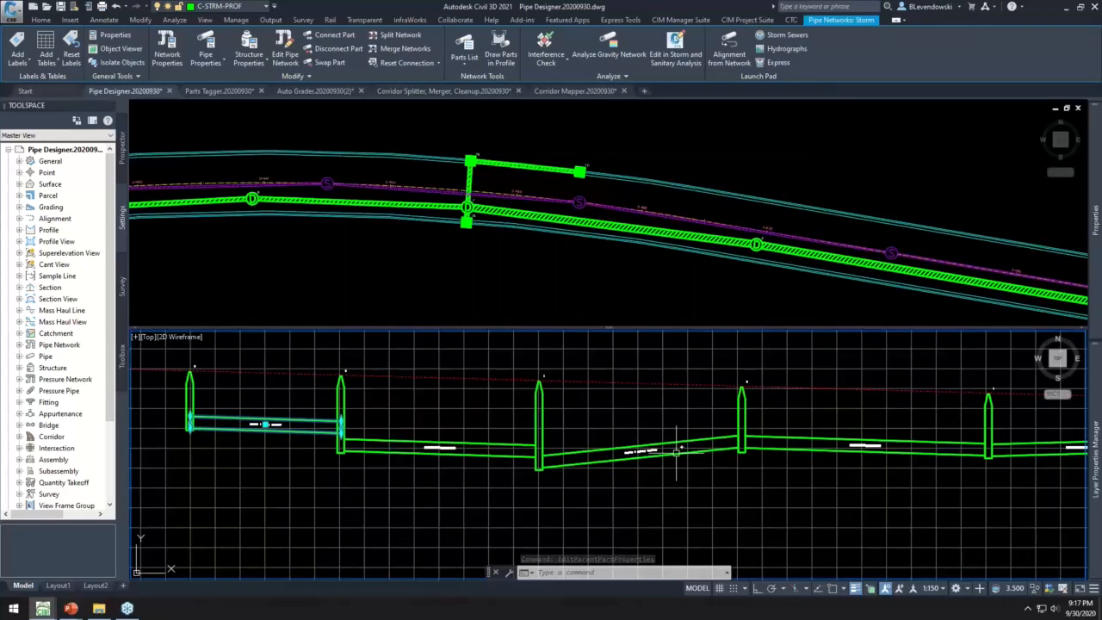
scroll(534, 394, "down", 1)
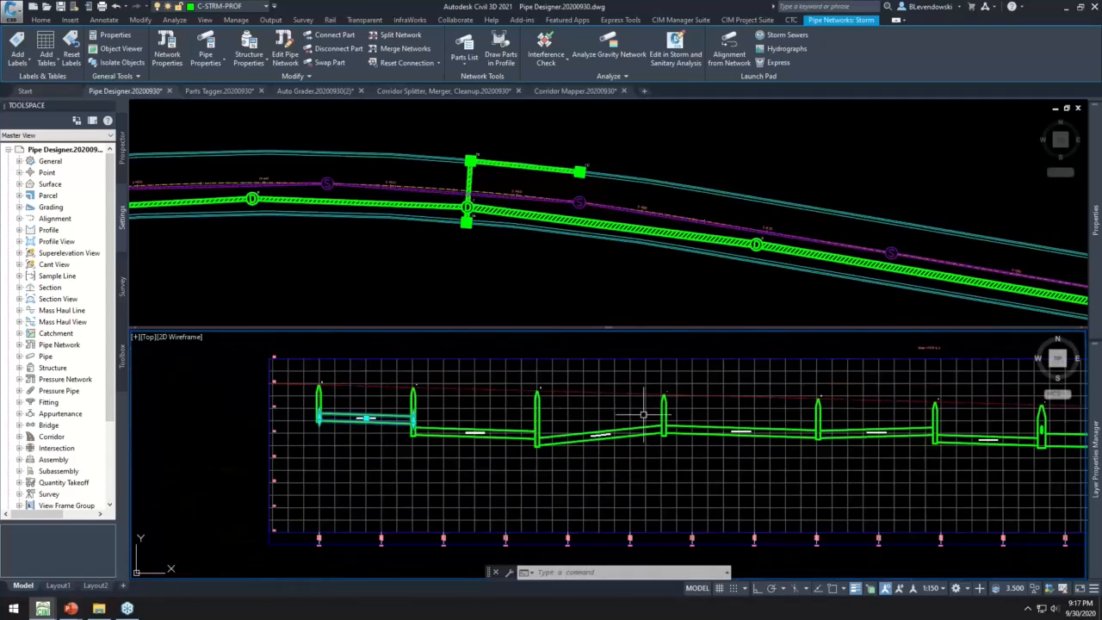
middle_click_drag(599, 430, 474, 439)
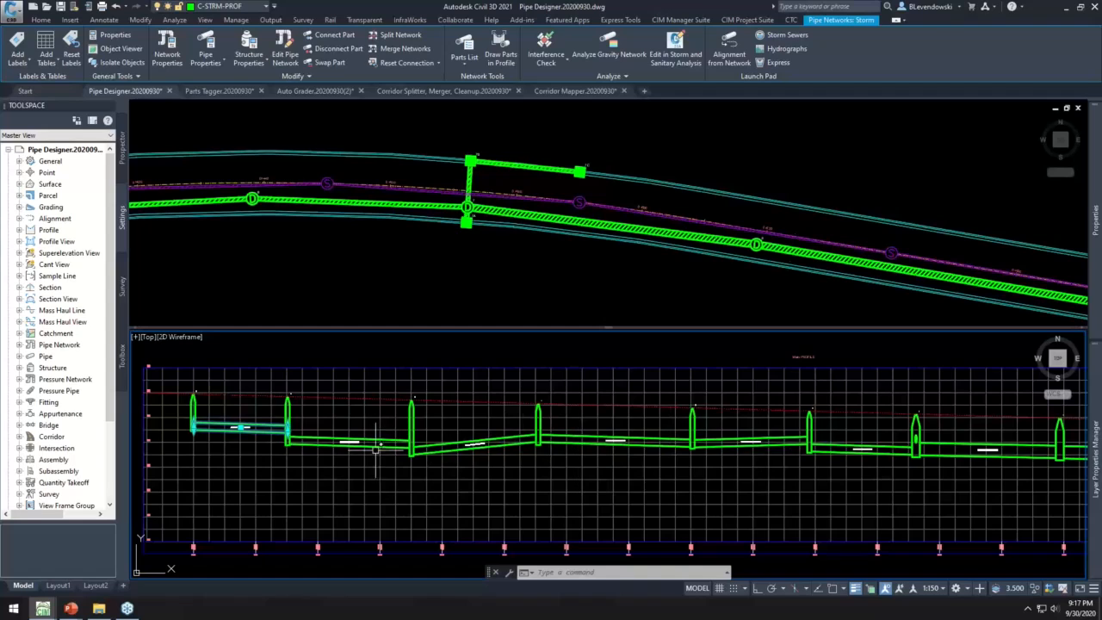
left_click(327, 352)
key("Escape")
key("Escape")
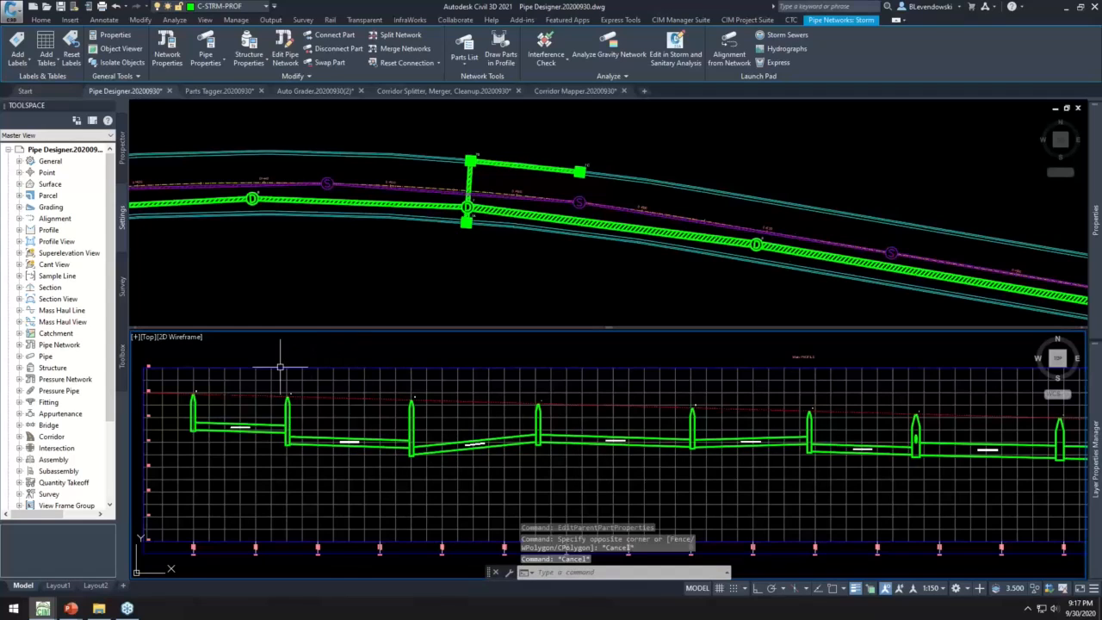
- Load the storm run from the first to the last structure in the profile into Pipe Designer
key("Return")
left_click(195, 404)
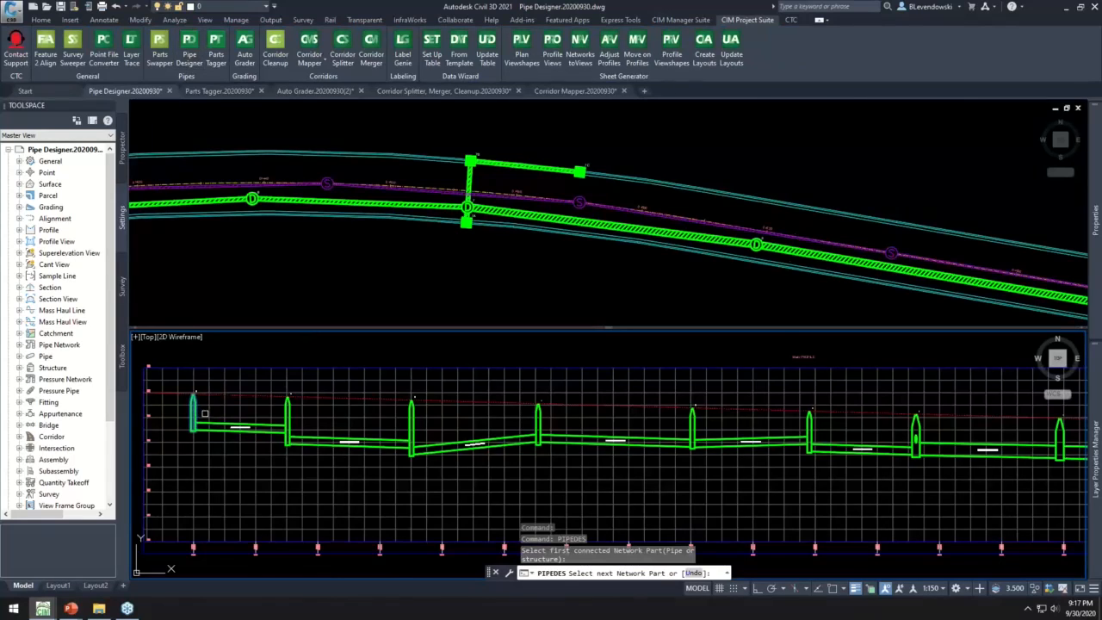
scroll(203, 413, "down", 3)
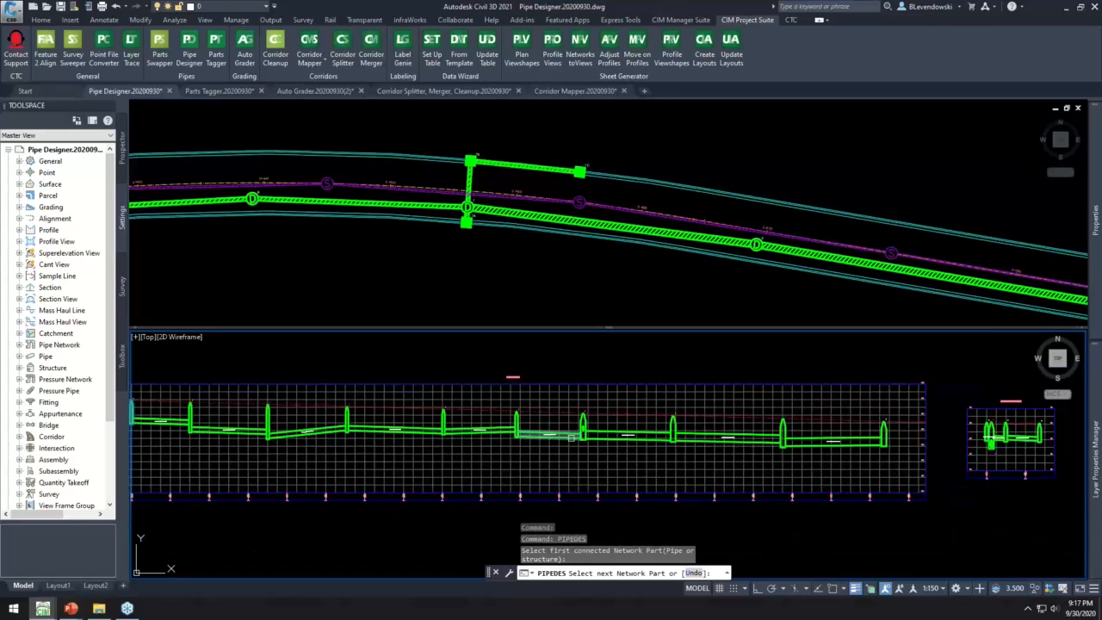
left_click(884, 435)
middle_click_drag(569, 457, 683, 478)
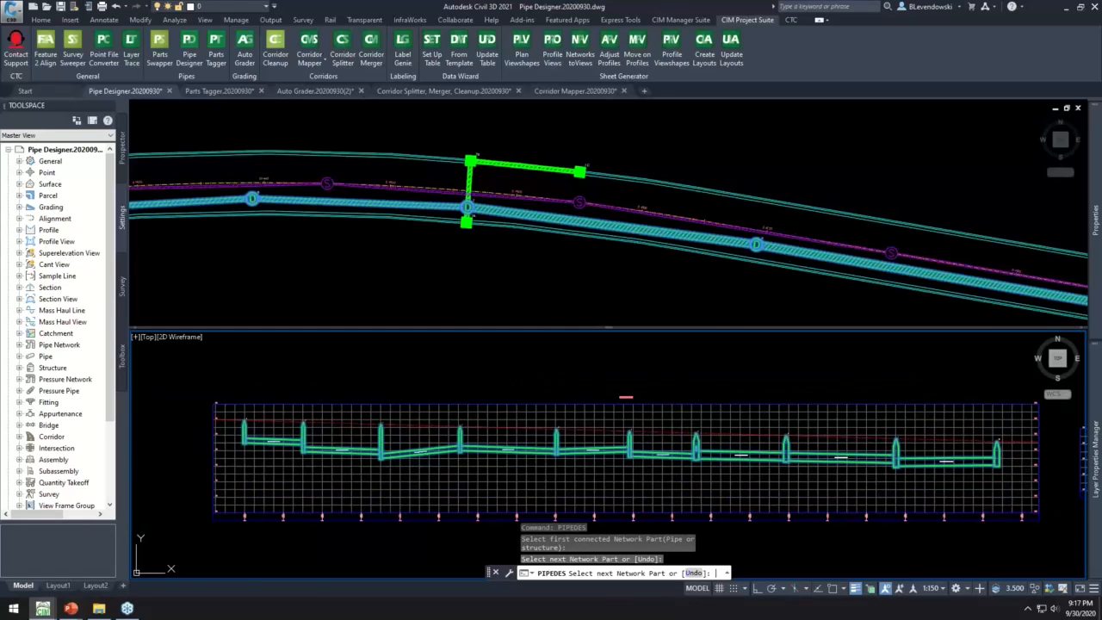
key("Return")
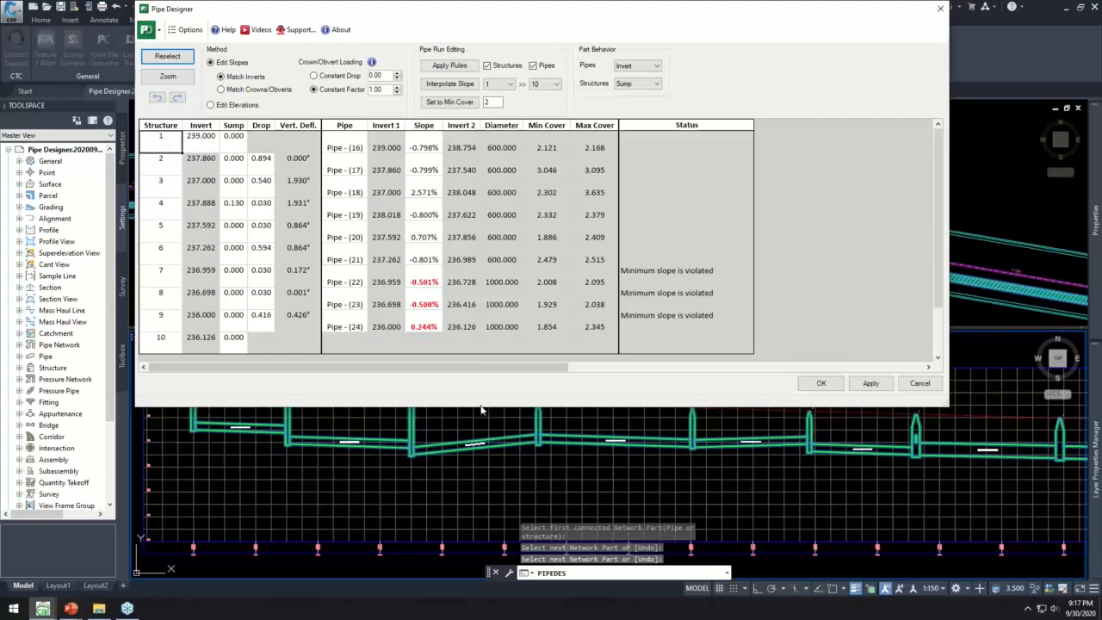
- Examine the Pipe Designer values for structures 1 and 2 and Pipe - (16), keeping the profile visible below the dialog
left_click_drag(480, 406, 497, 375)
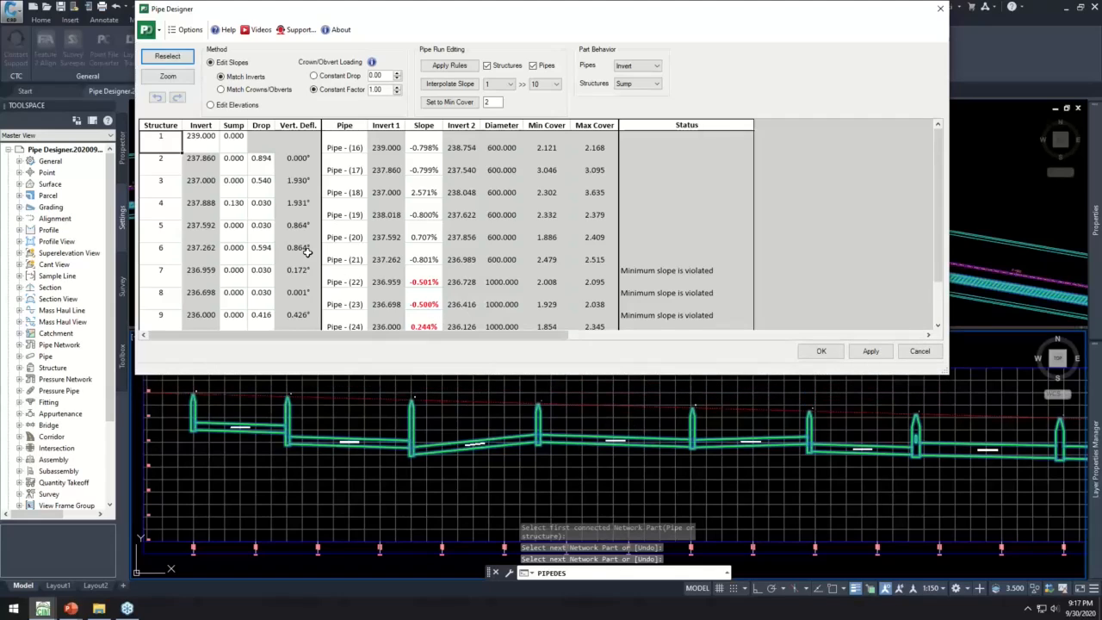
left_click_drag(162, 142, 302, 136)
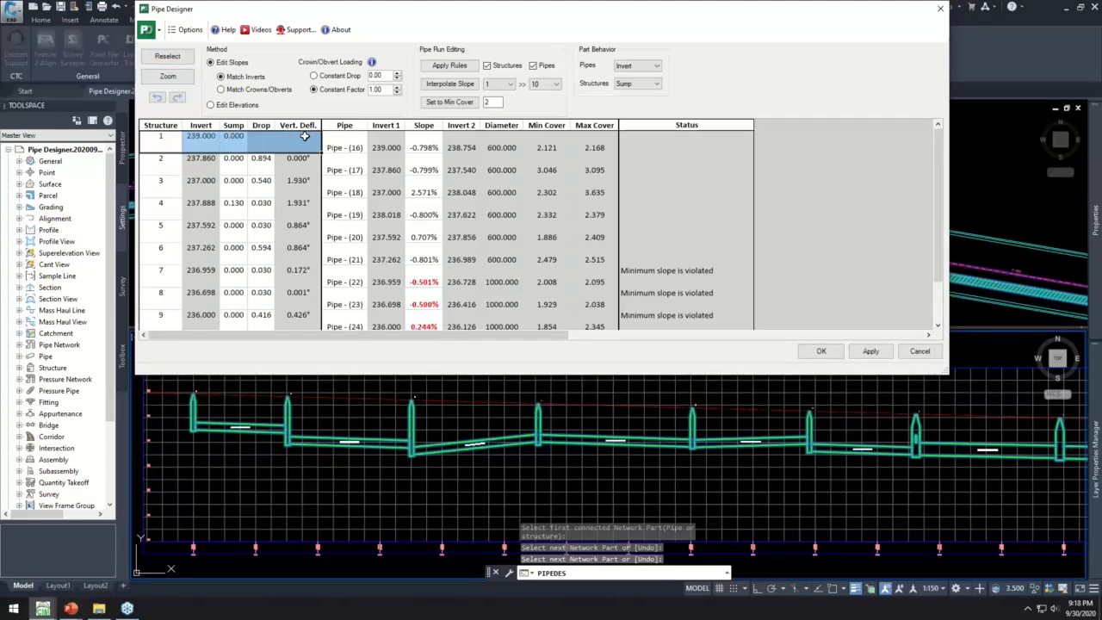
left_click_drag(345, 143, 586, 142)
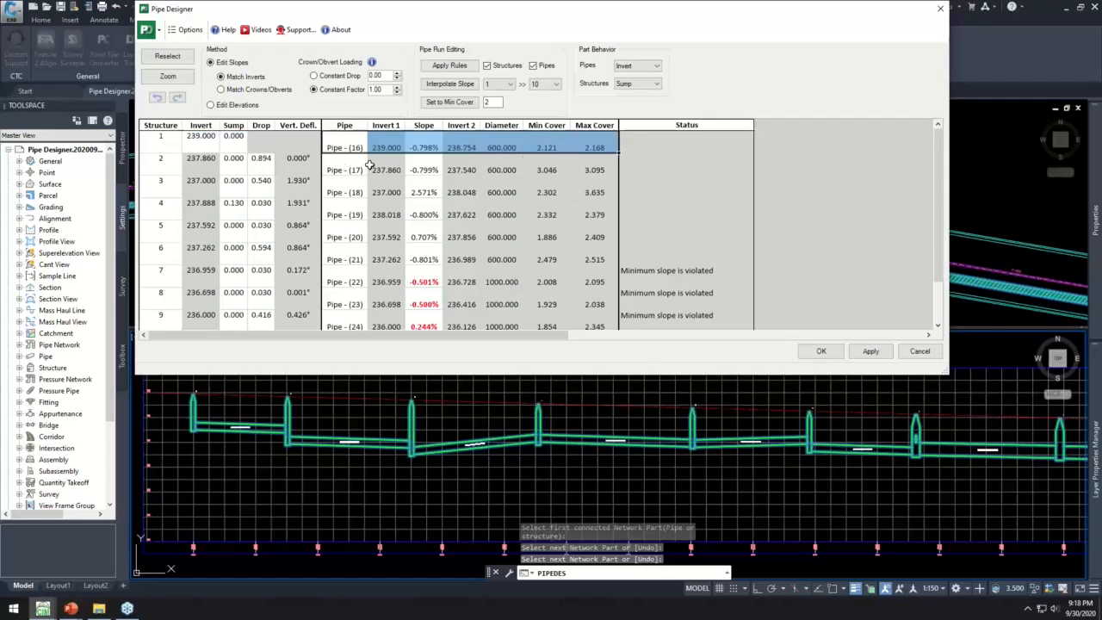
left_click_drag(164, 166, 294, 166)
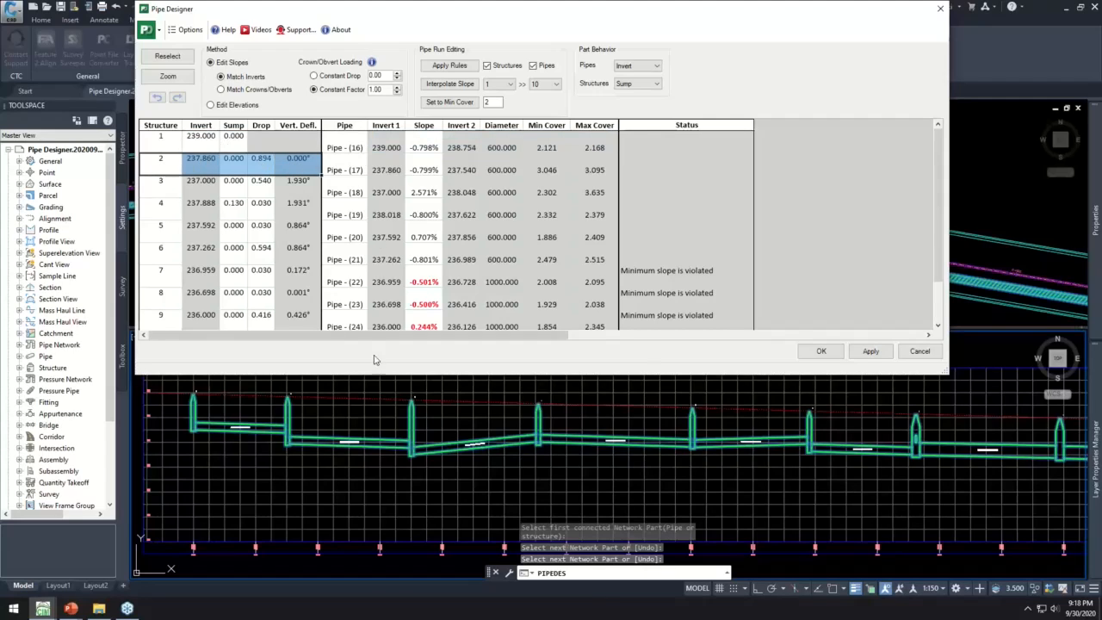
- Enlarge the Pipe Designer dialog to show all ten structures, and set the slope of Pipe - (16) through Pipe - (24) to -1%
left_click_drag(364, 373, 374, 400)
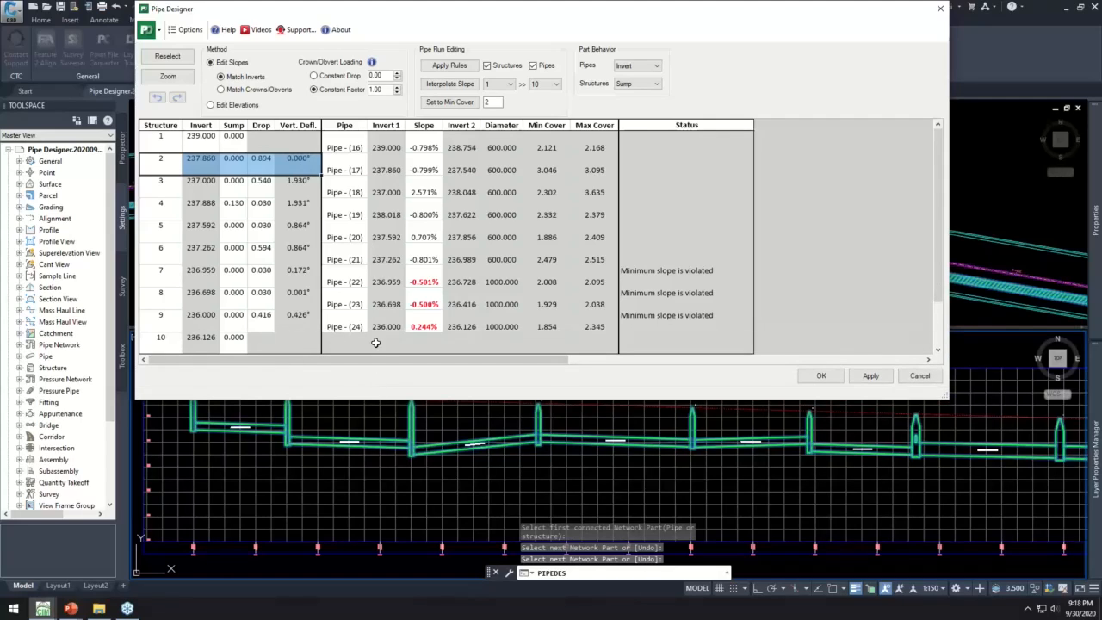
left_click(433, 148)
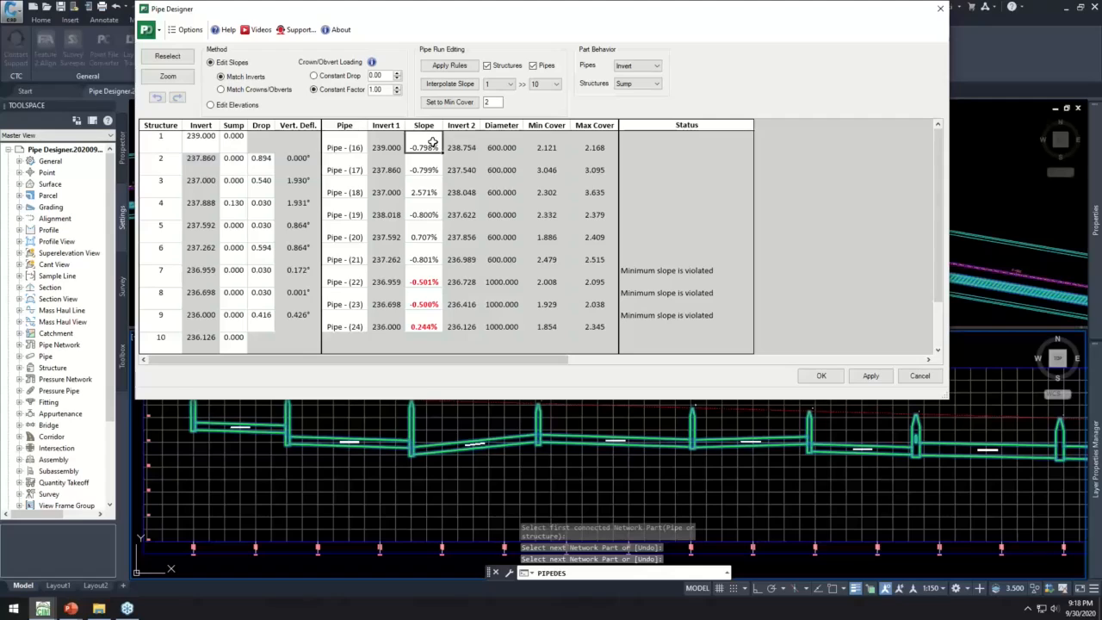
double_click(433, 147)
type("-1")
key("Return")
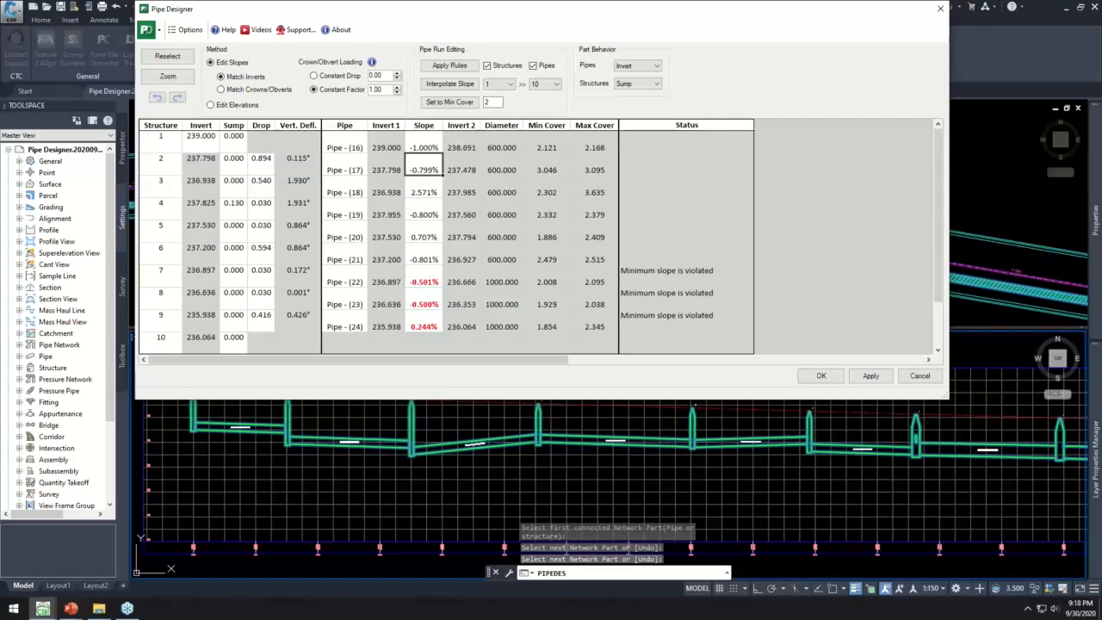
left_click_drag(433, 147, 438, 332)
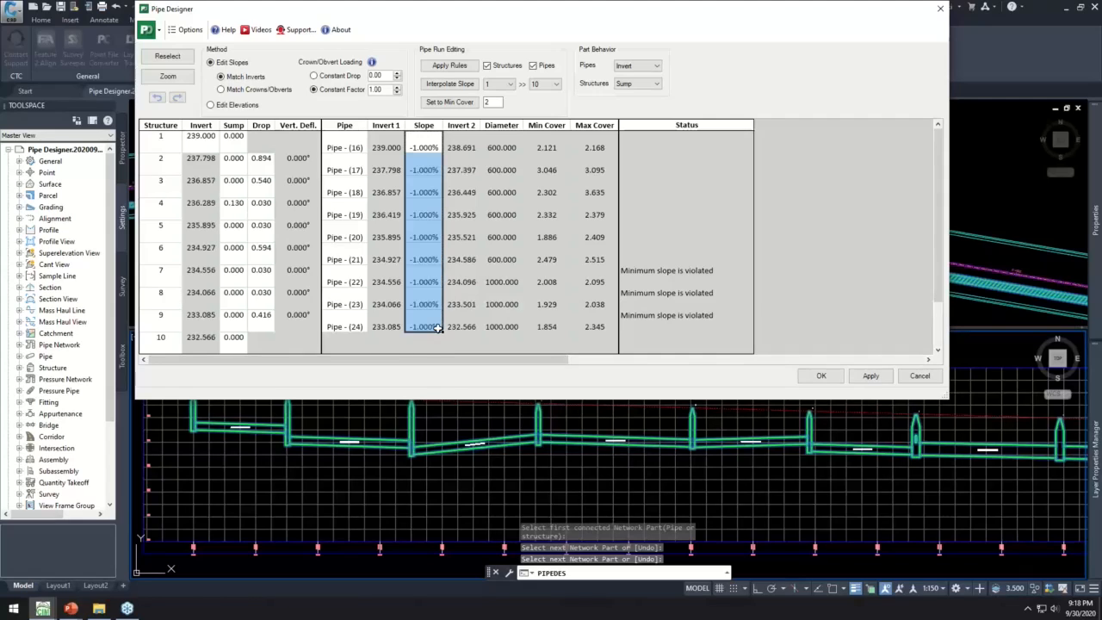
- Set the drop to 0.03 at structures 2 through 9 and apply the changes to the storm run
double_click(261, 158)
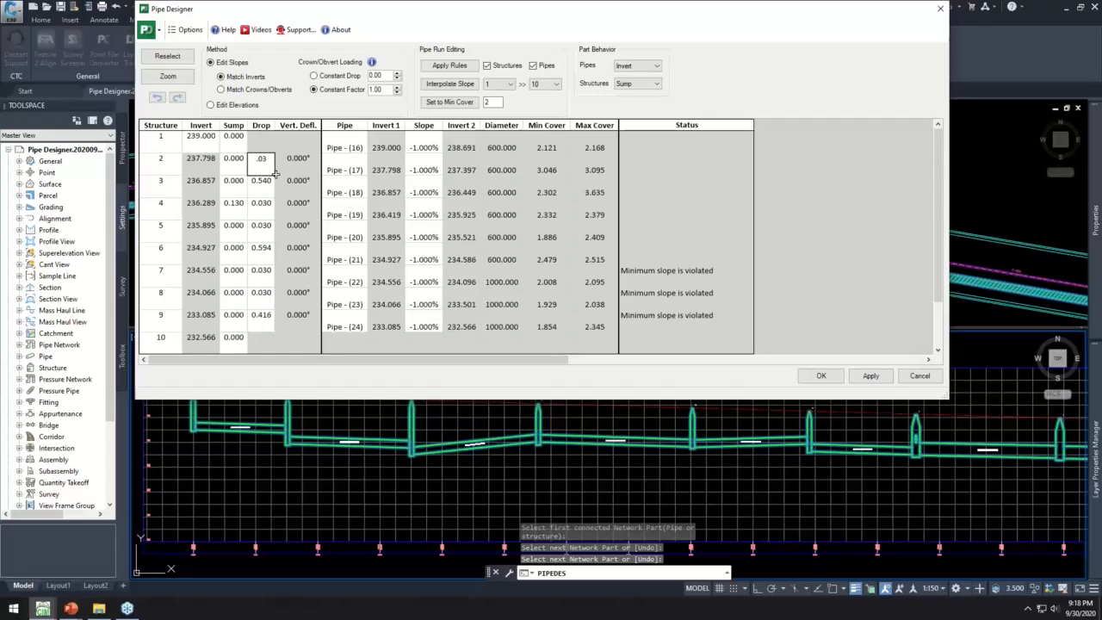
left_click_drag(267, 252, 261, 327)
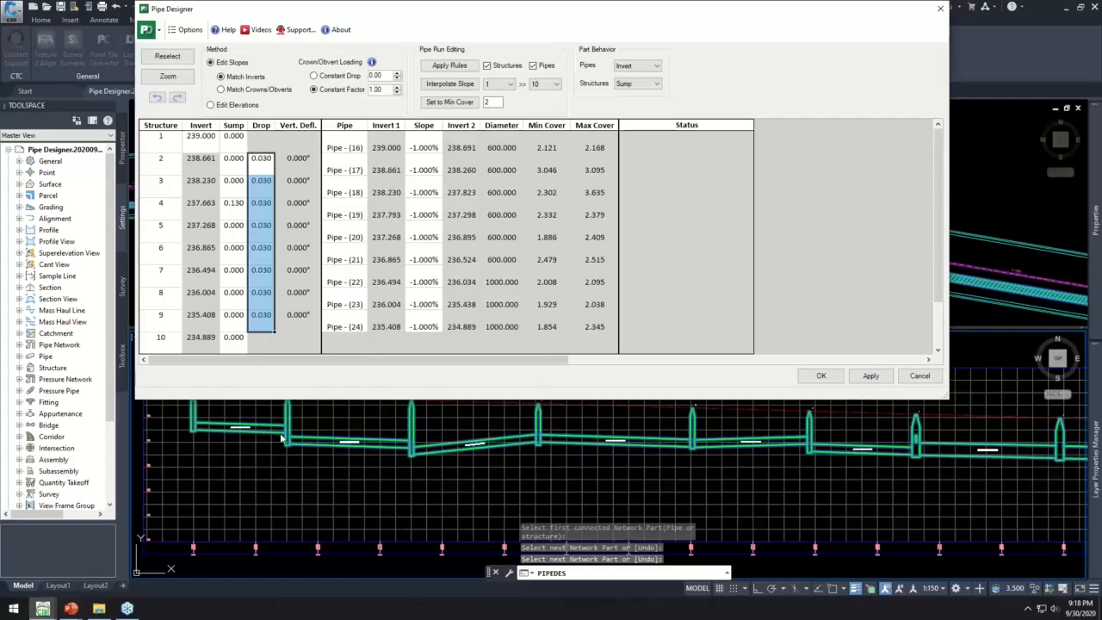
left_click(865, 376)
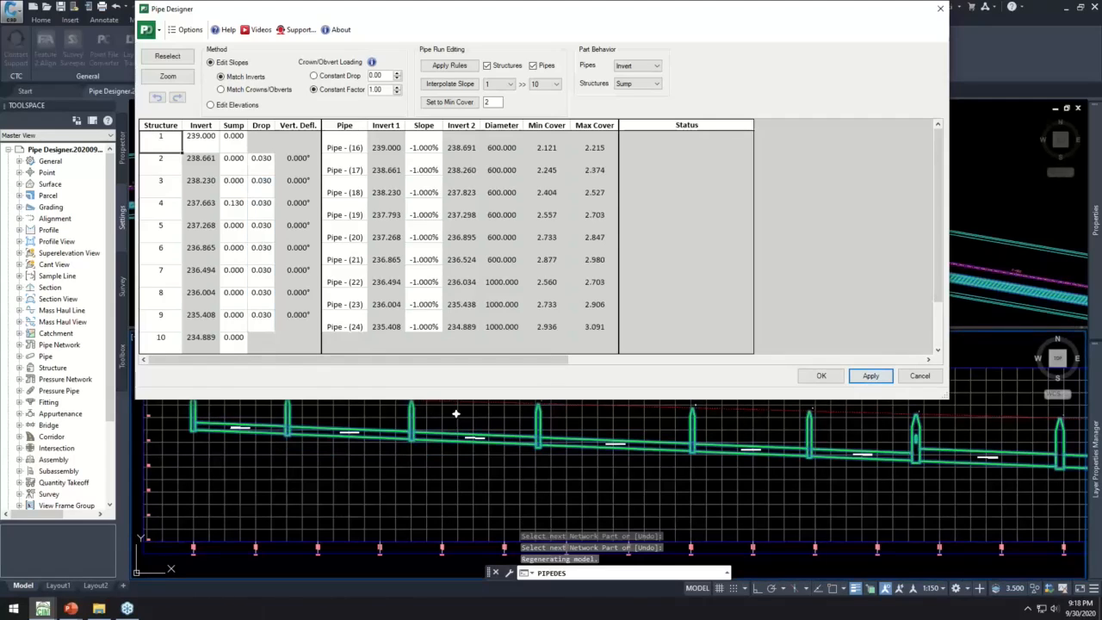
- Set the invert of structure 1 to 237 and apply the change to the run
left_click(197, 140)
type("237")
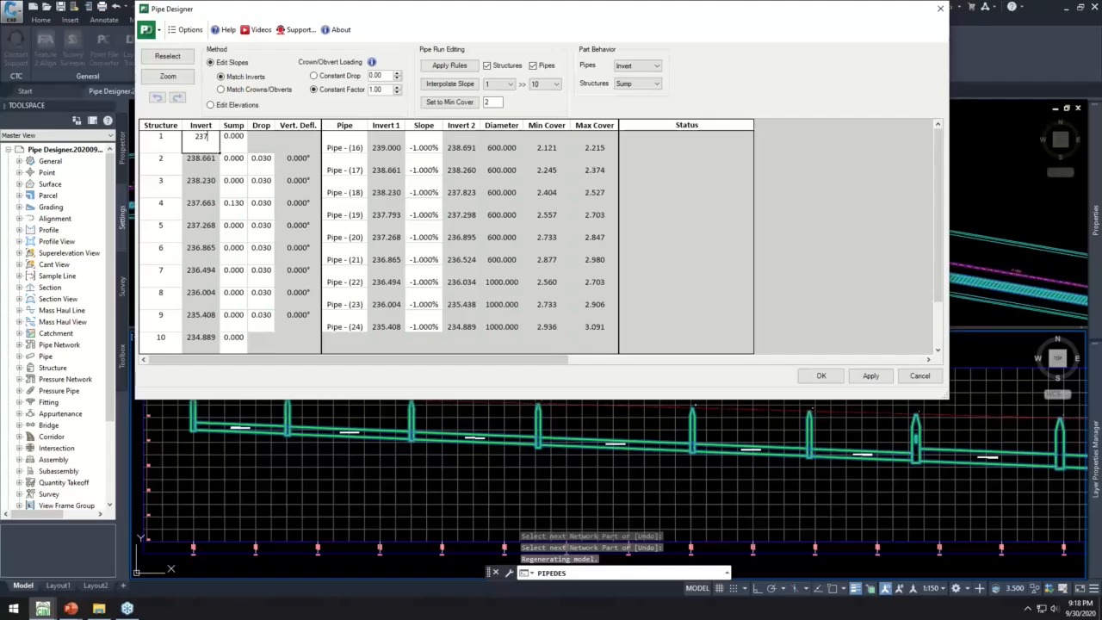
key("Tab")
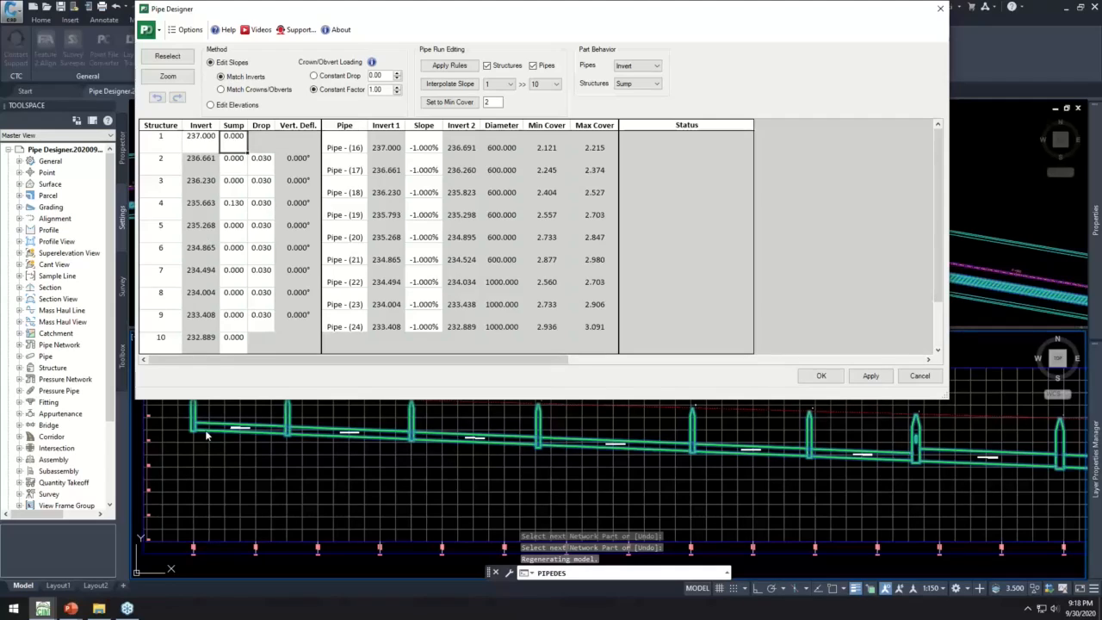
left_click(869, 376)
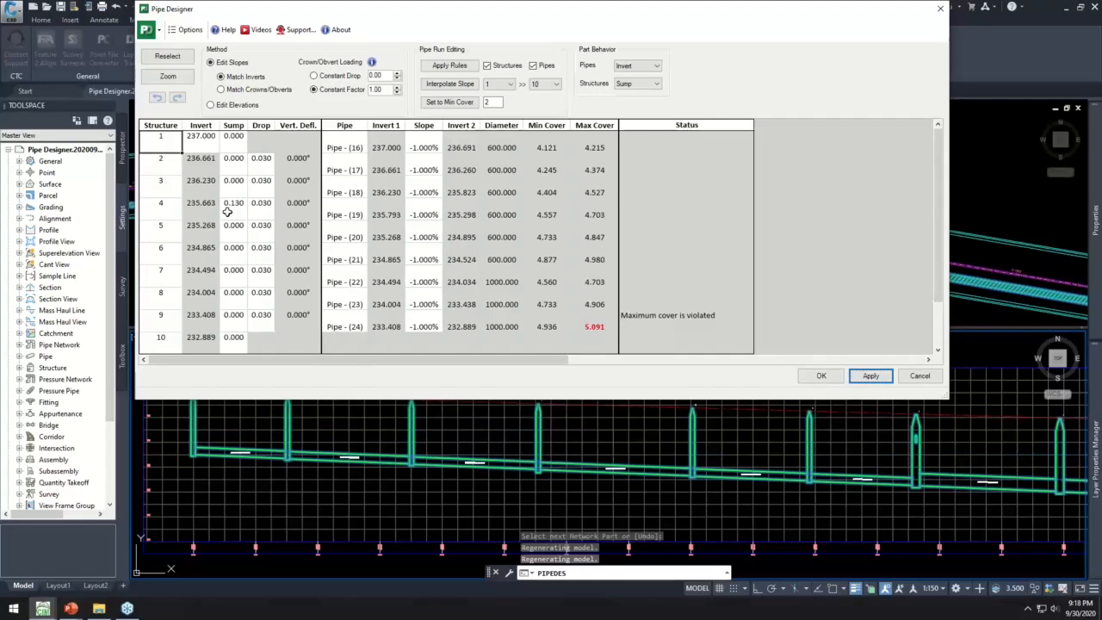
- Return the invert of structure 1 to 239 and apply the change to the run
left_click(207, 138)
key("BackSpace")
type("239")
key("Tab")
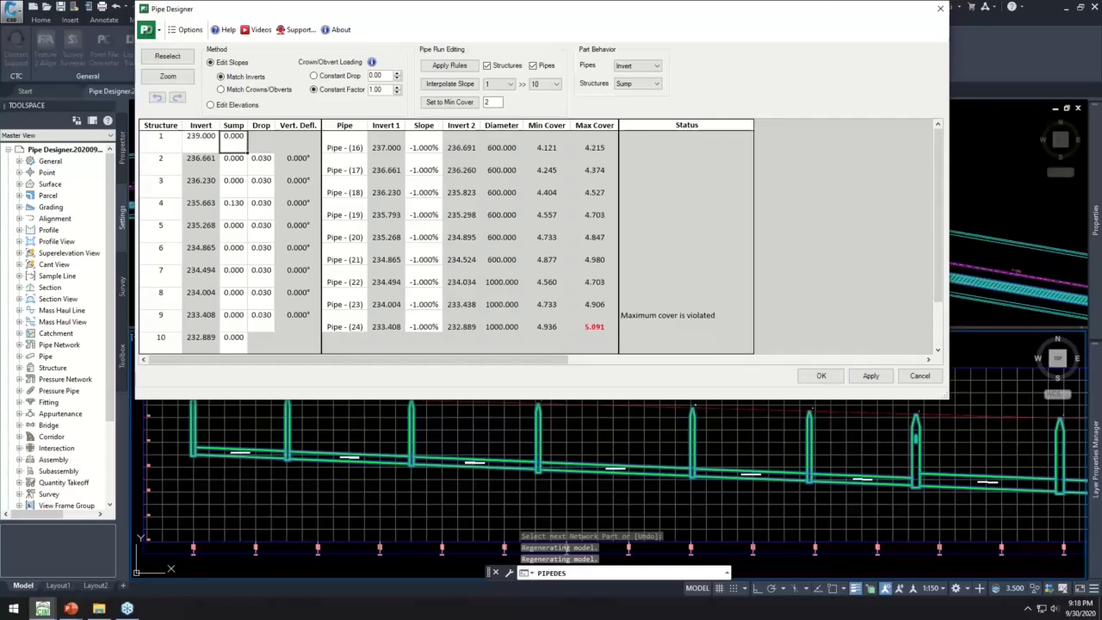
left_click(870, 375)
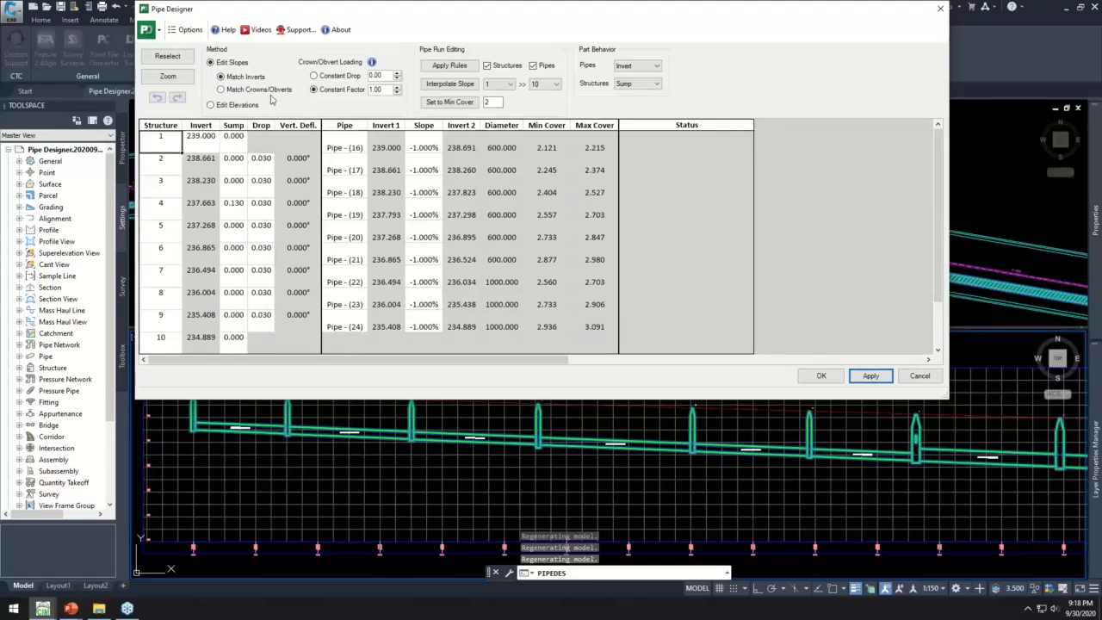
- Compare which slope and invert columns are editable under the Edit Slopes and Edit Elevations methods, finishing in Edit Slopes
left_click(229, 105)
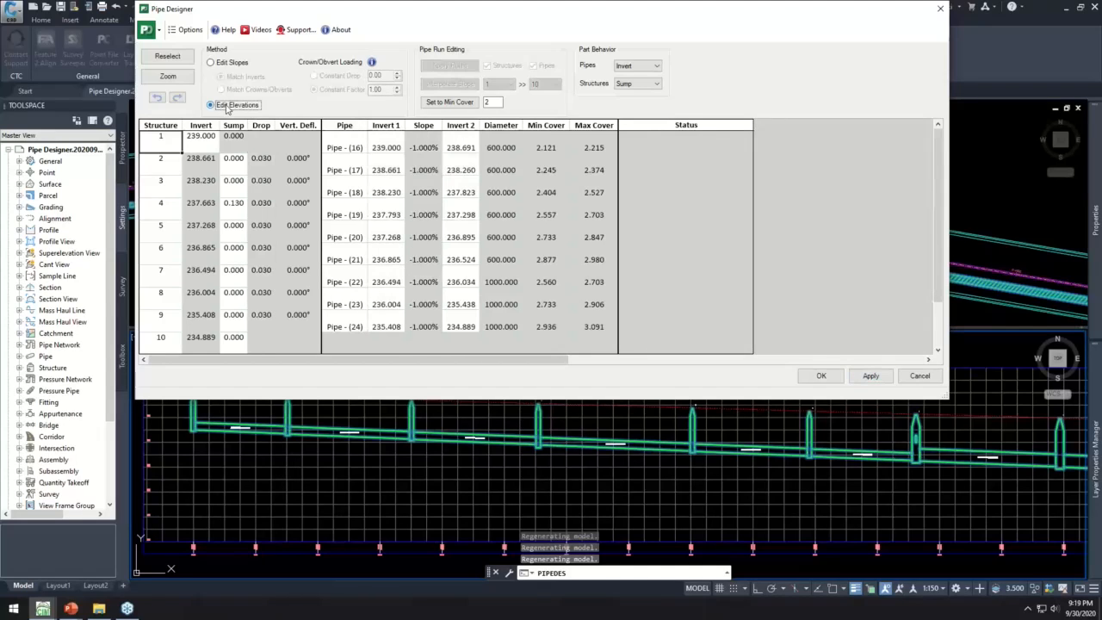
left_click(229, 62)
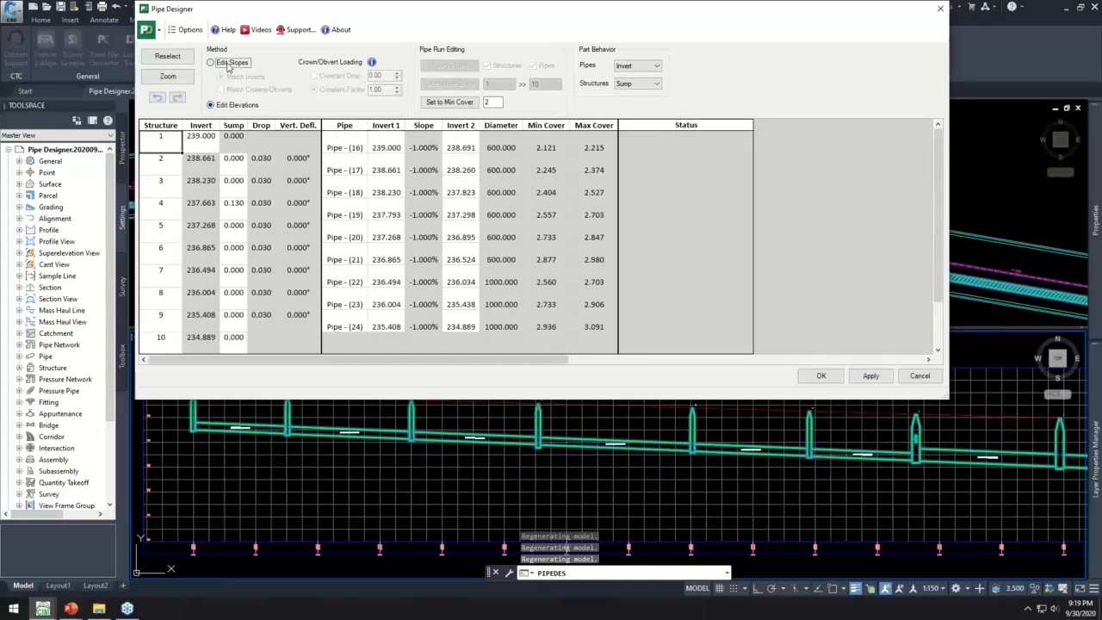
left_click(424, 170)
left_click_drag(424, 170, 427, 323)
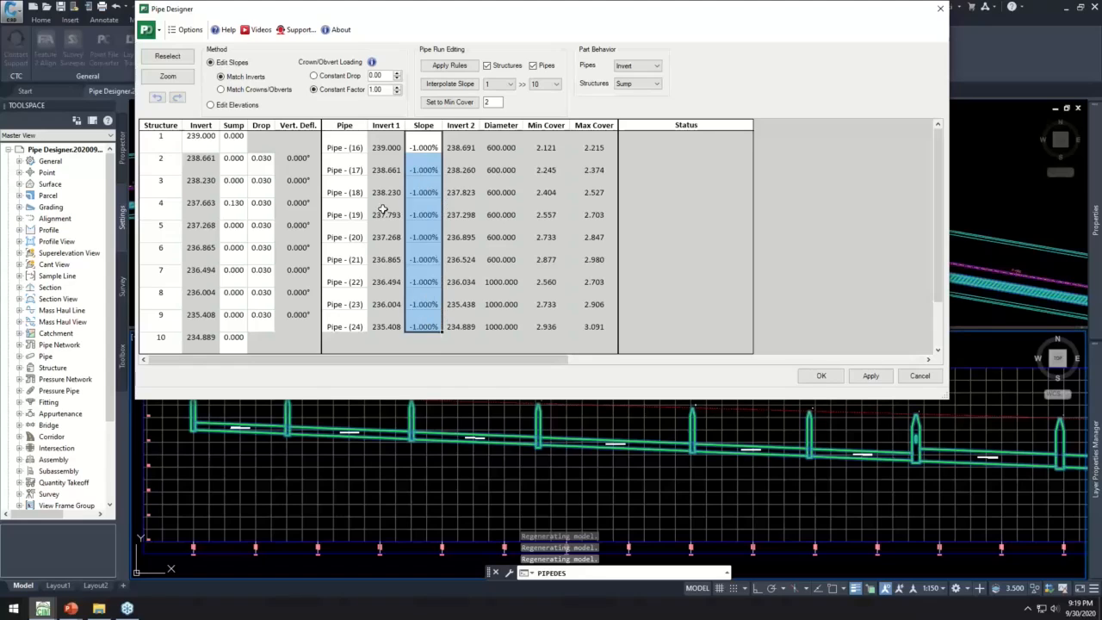
left_click_drag(386, 169, 391, 317)
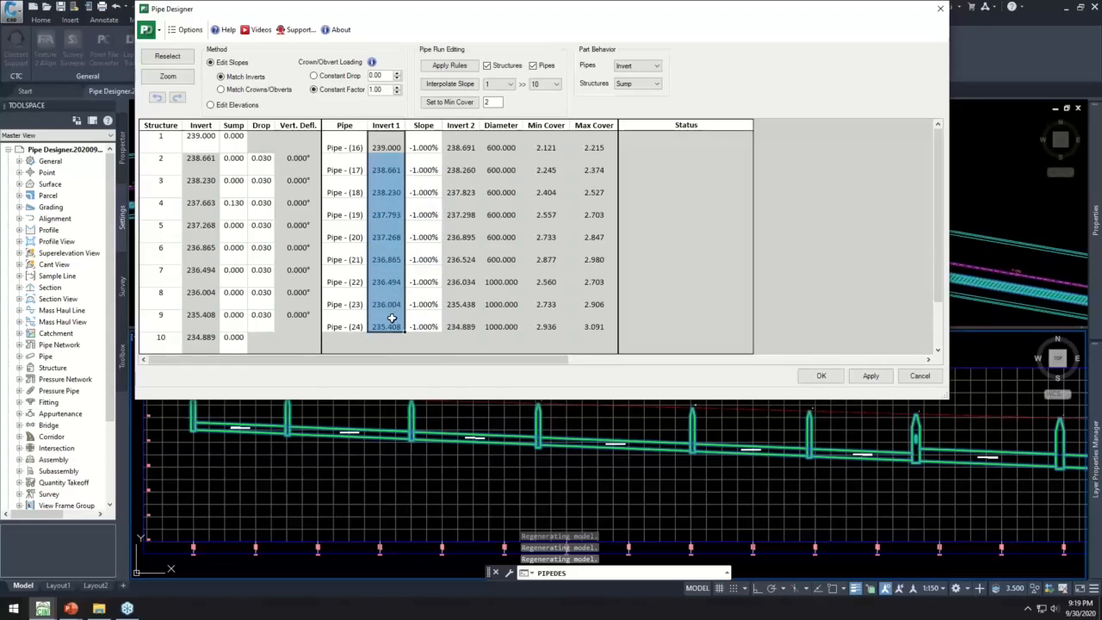
left_click_drag(460, 169, 459, 318)
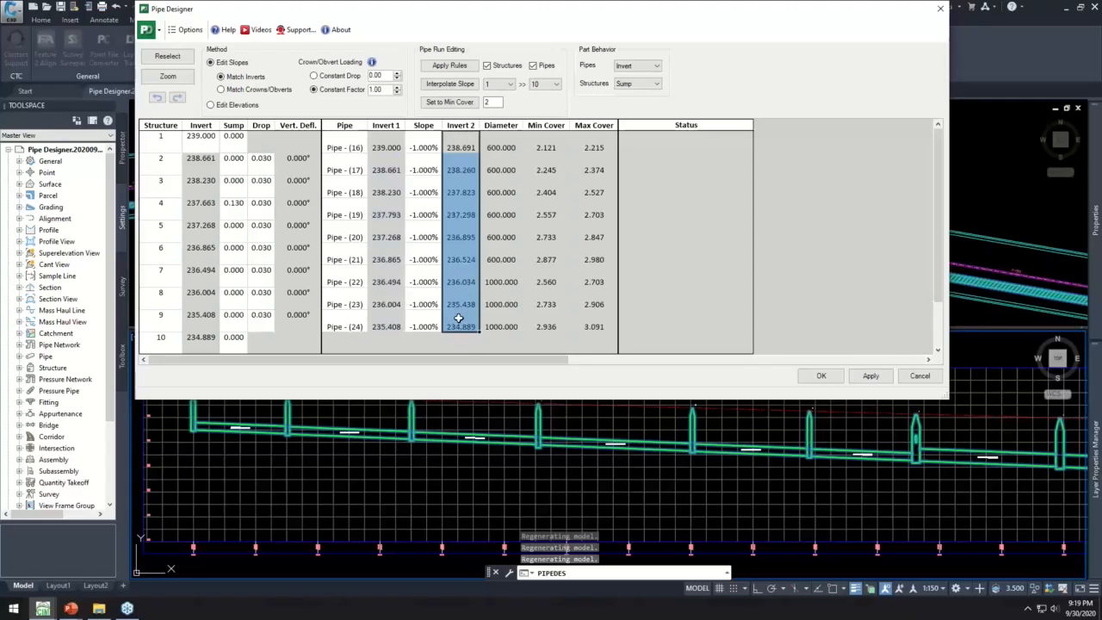
left_click(223, 106)
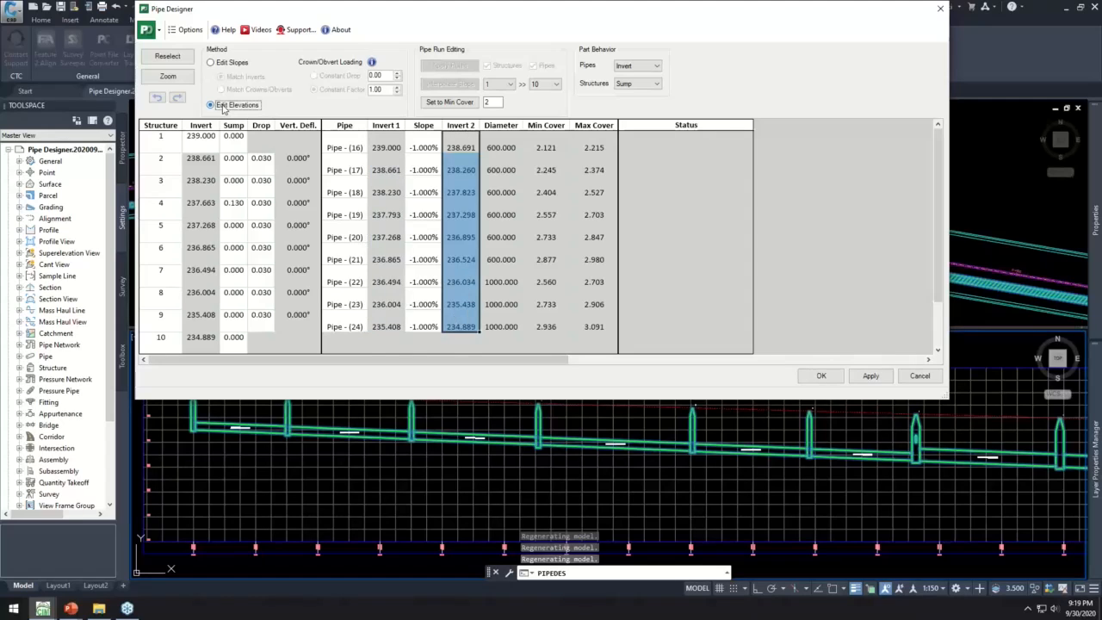
left_click(387, 167)
left_click_drag(386, 166, 388, 324)
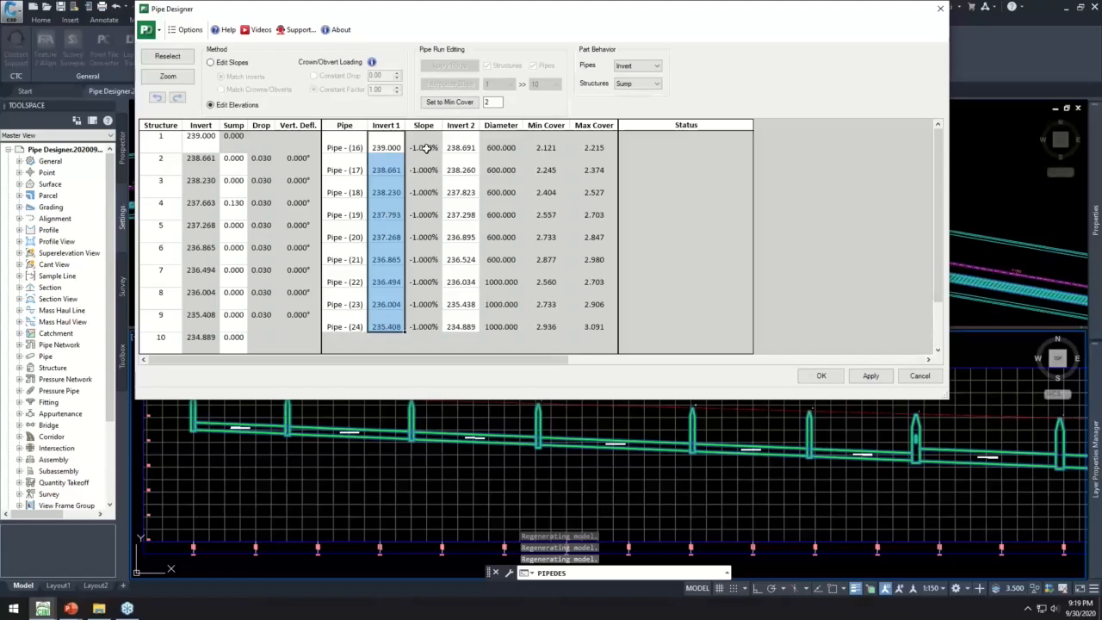
left_click(213, 63)
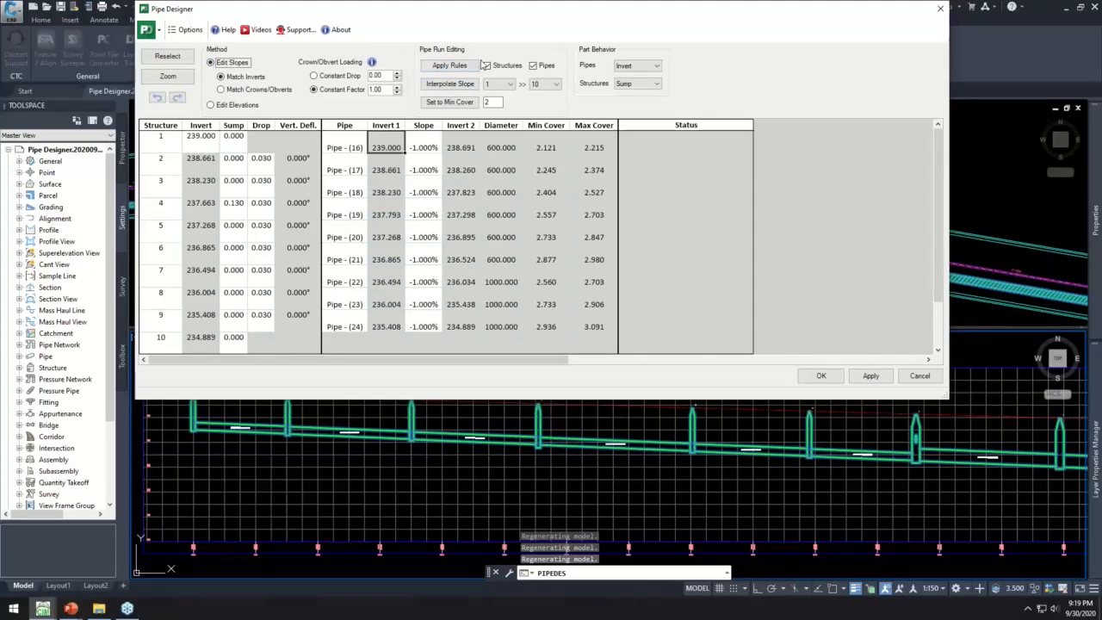
- Lock the invert of structure 5 and check its sump value
left_click(162, 229)
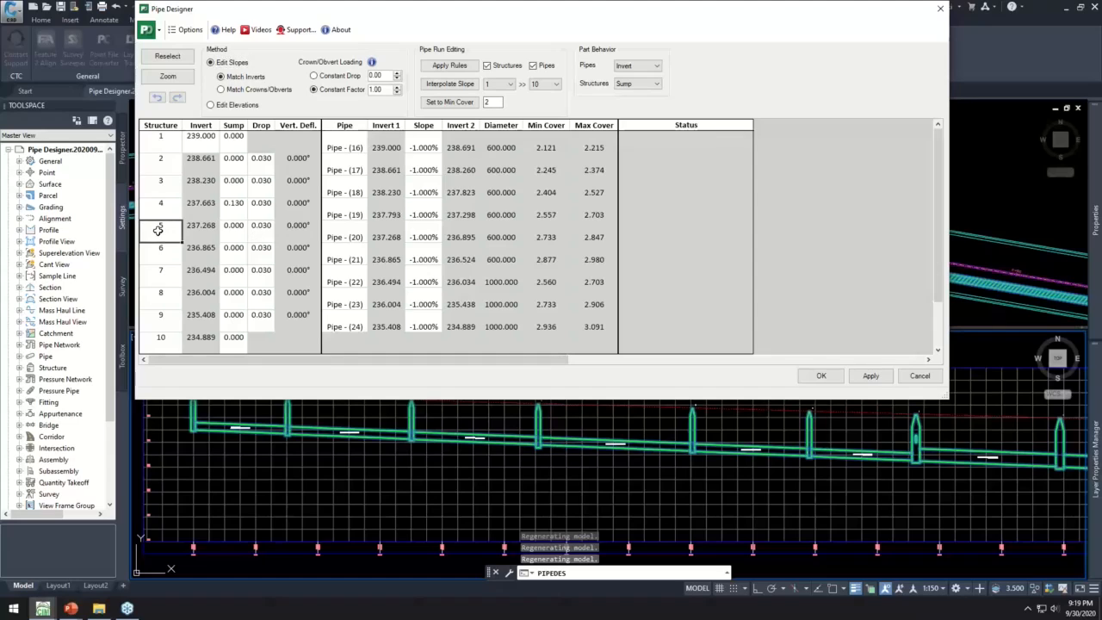
right_click(160, 233)
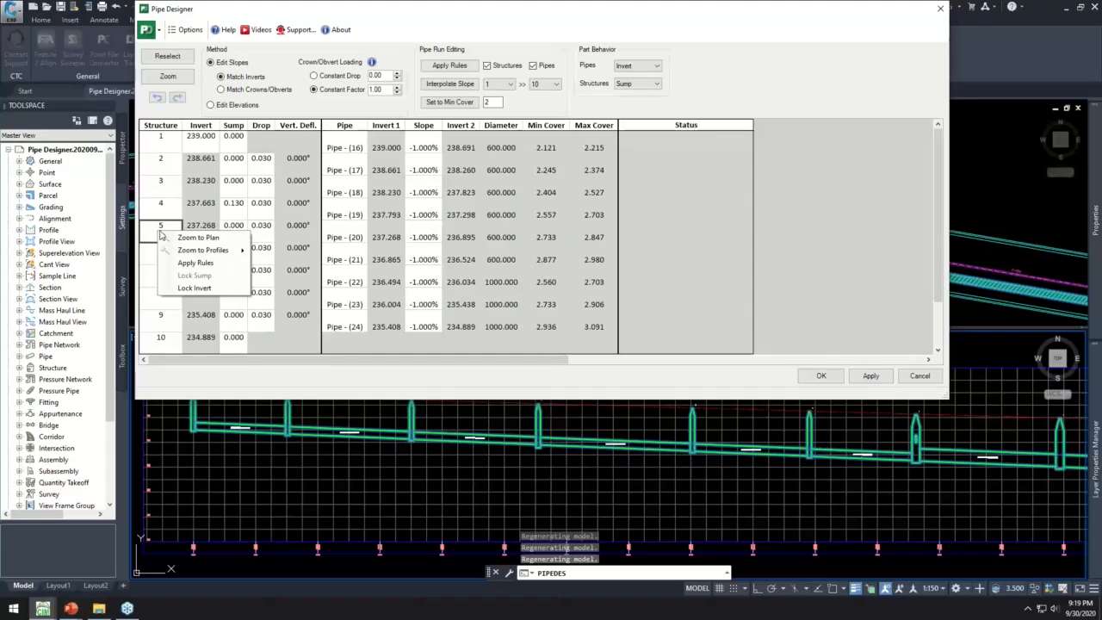
left_click(210, 289)
left_click(237, 226)
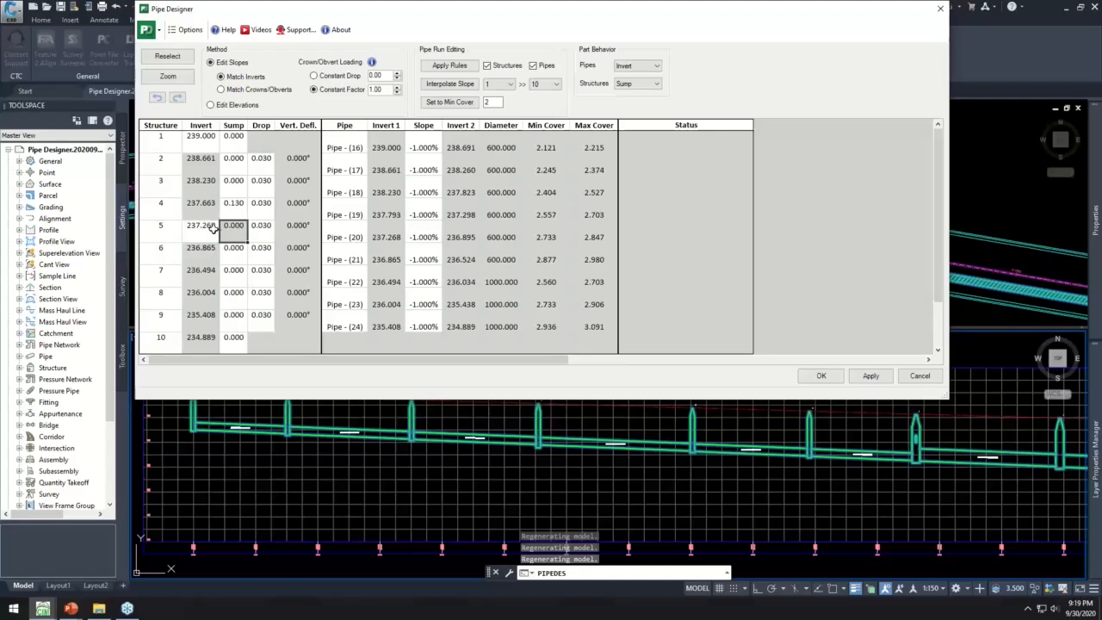
- Set the locked invert of structure 5 to 235, apply it, and check the structure's base in the profile
left_click(208, 228)
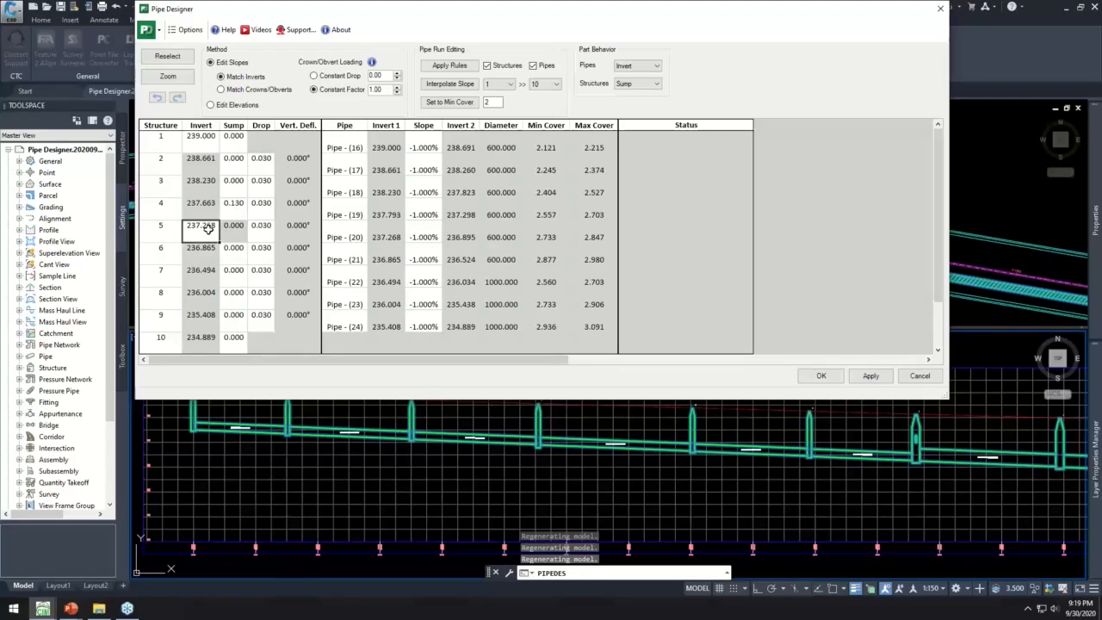
type("235")
key("Tab")
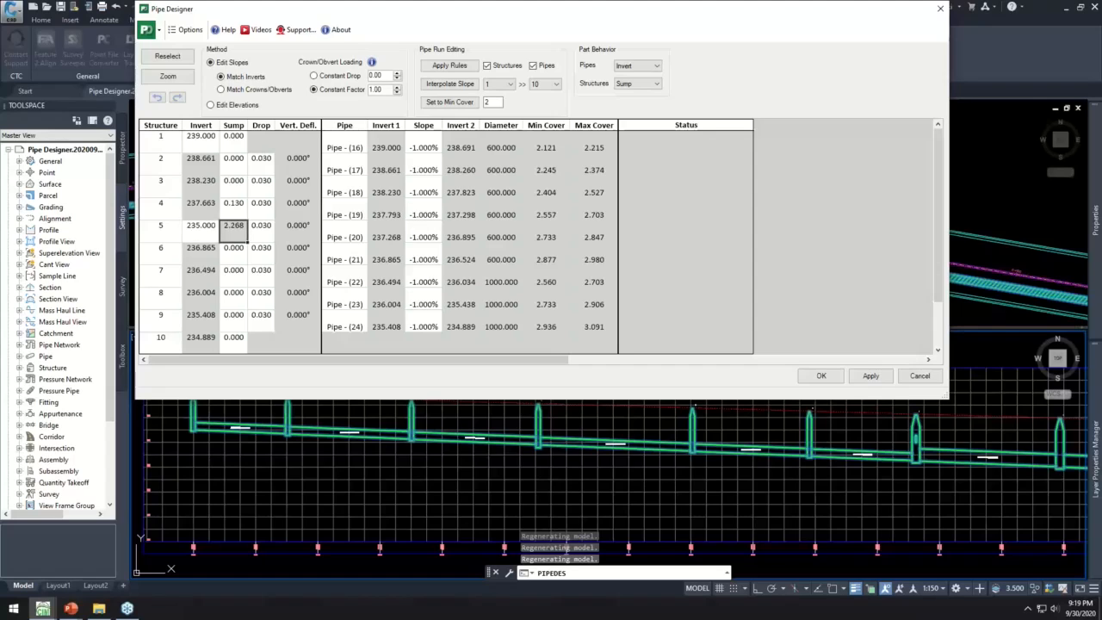
left_click(869, 376)
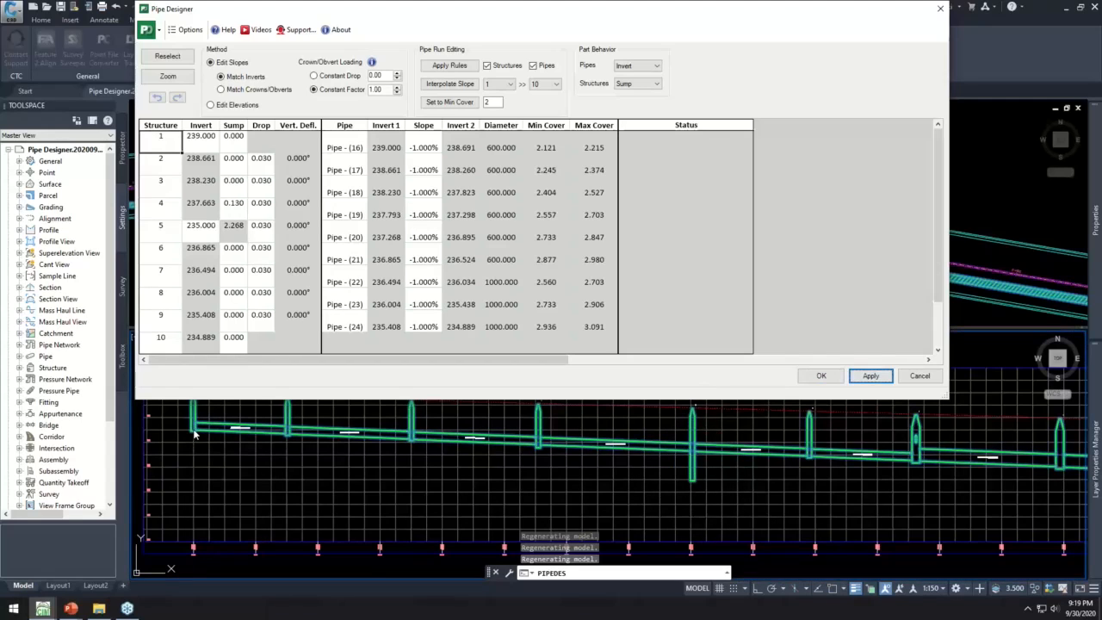
left_click(694, 482)
- Interpolate the pipe slopes from structure 1 to structure 5 and apply the changes to the profile
left_click(549, 84)
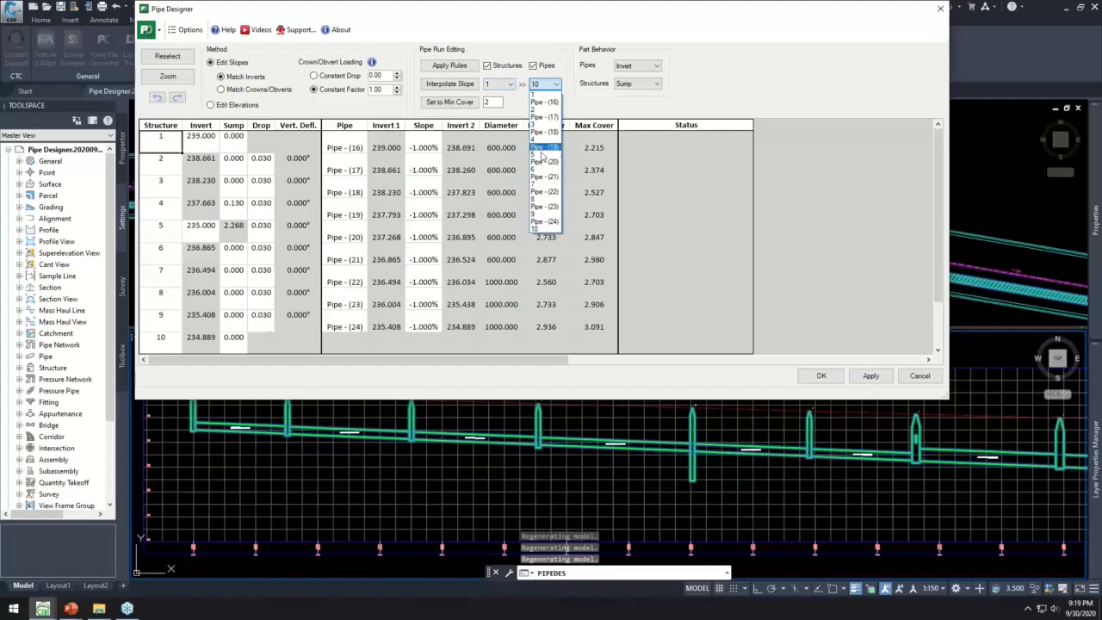
left_click(537, 154)
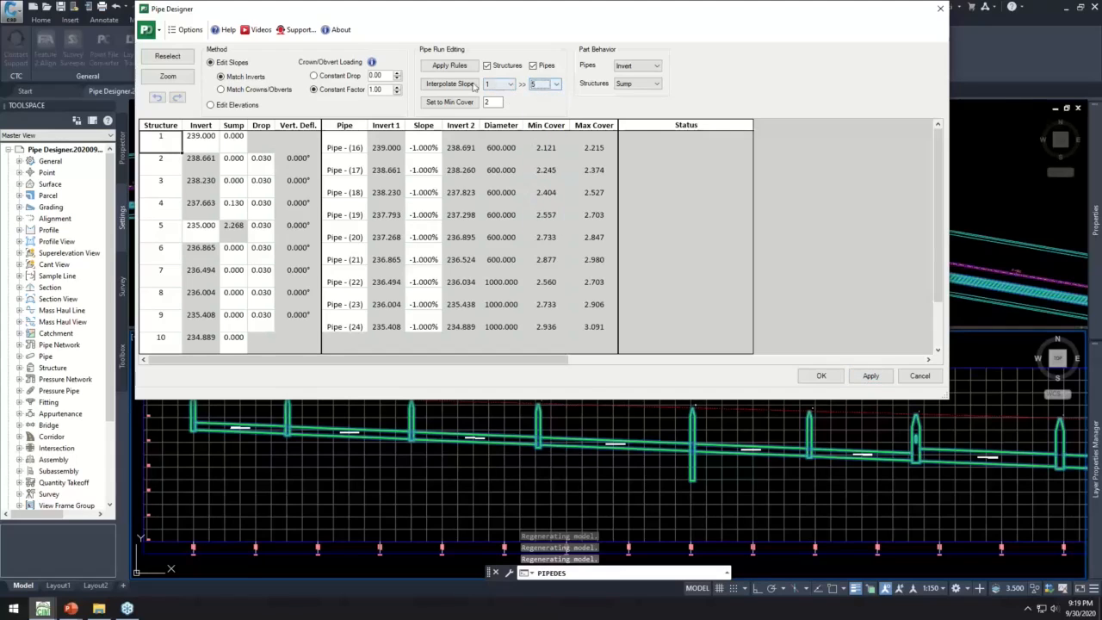
left_click(447, 84)
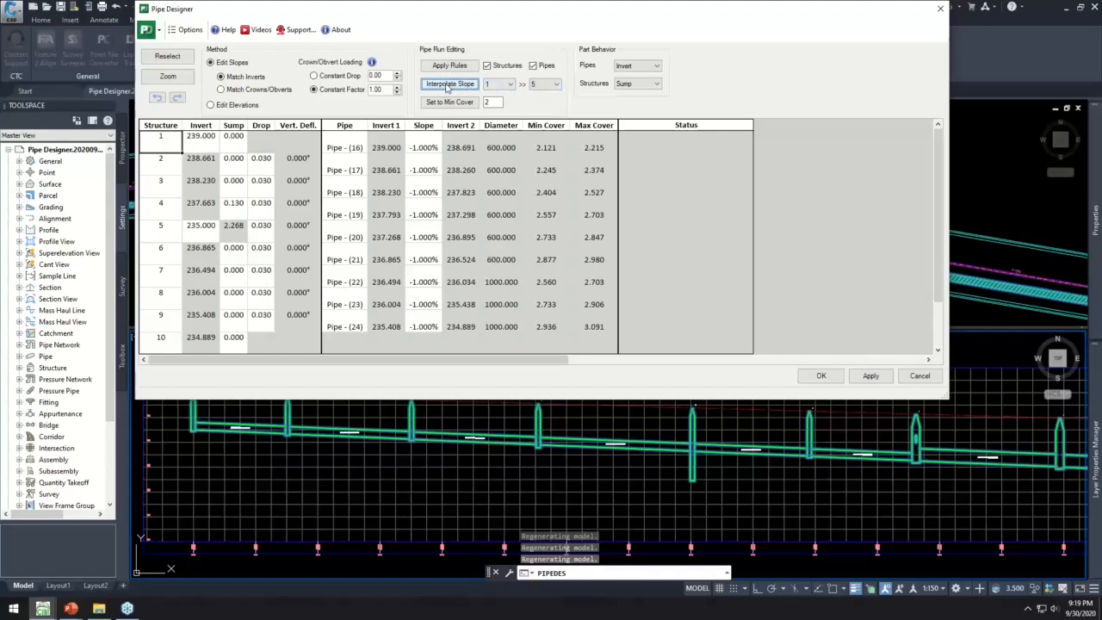
left_click_drag(423, 147, 423, 218)
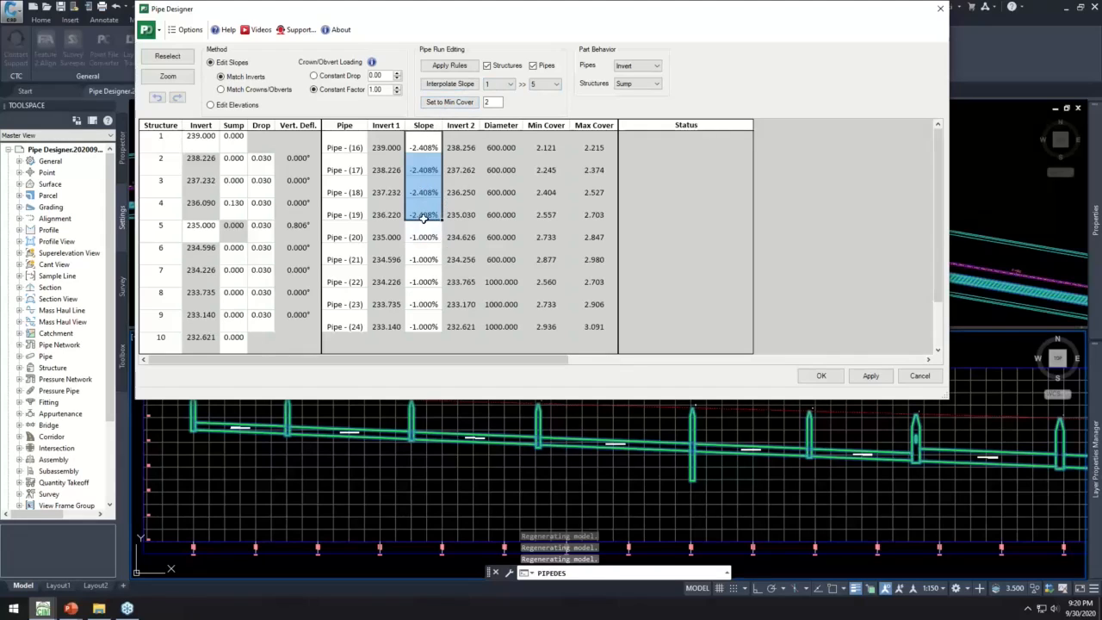
left_click(871, 376)
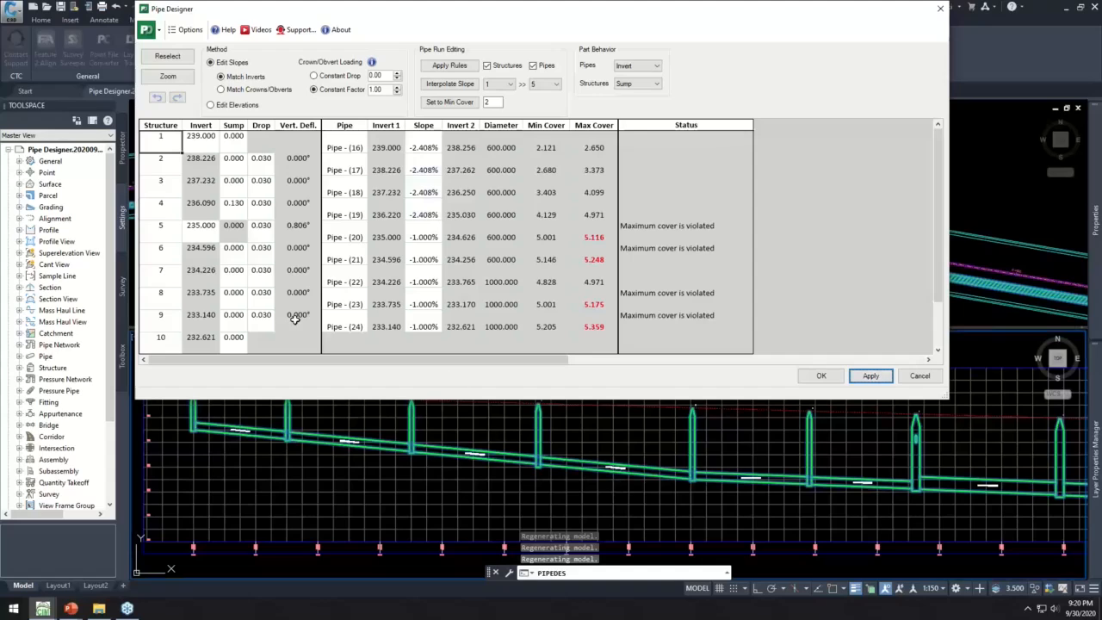
- Examine the flagged maximum cover values of Pipe - (20) and Pipe - (21) and review the supplemental cover checking options without changing them
left_click_drag(596, 238, 605, 258)
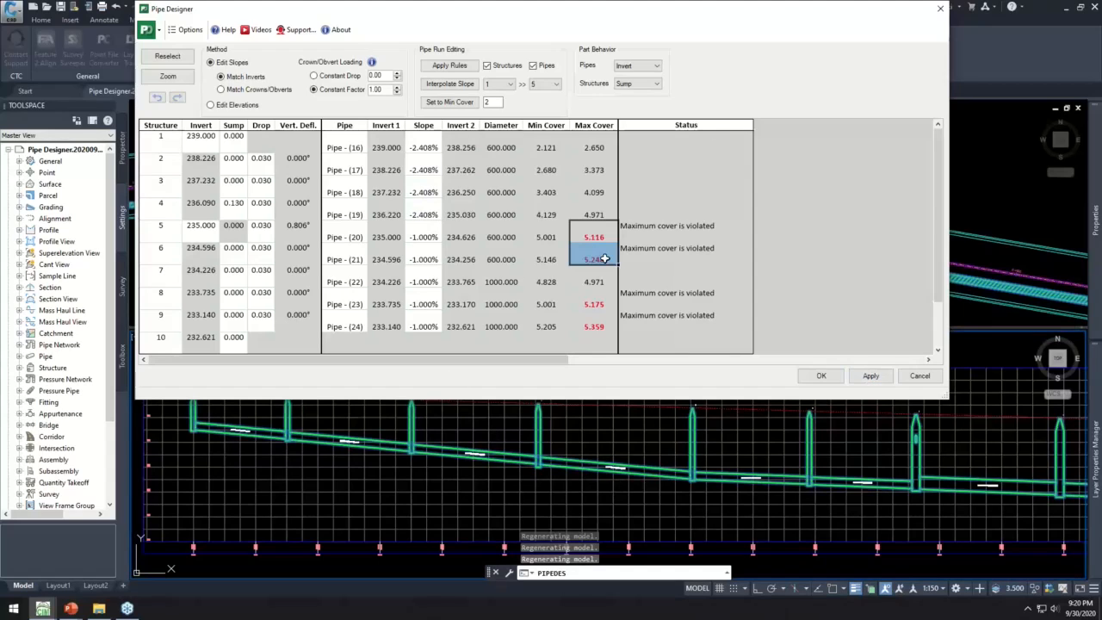
left_click(194, 36)
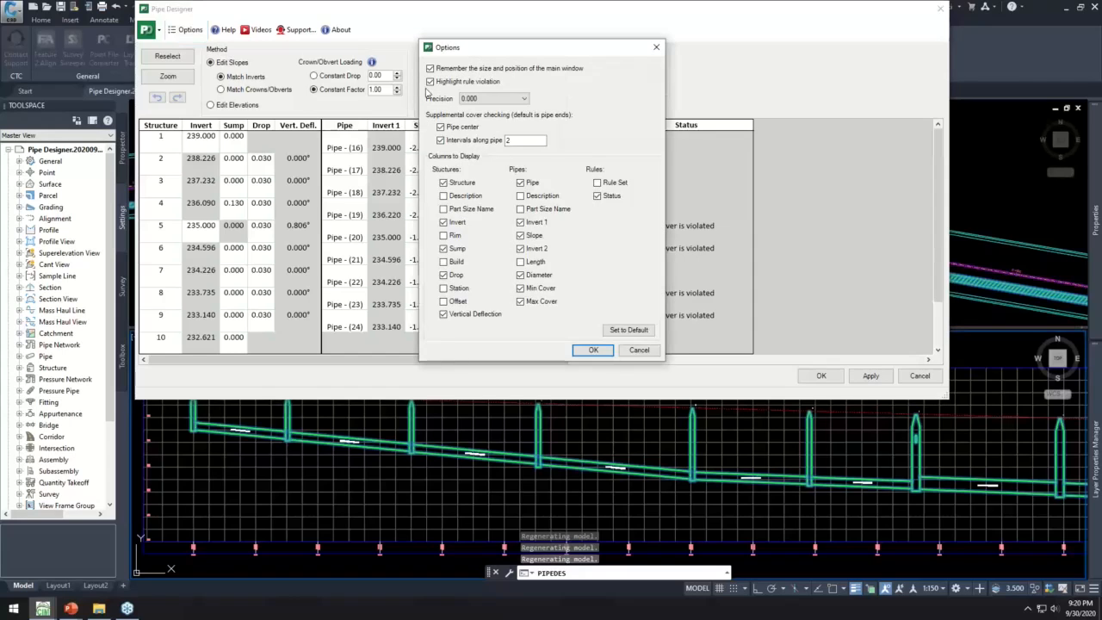
left_click(594, 351)
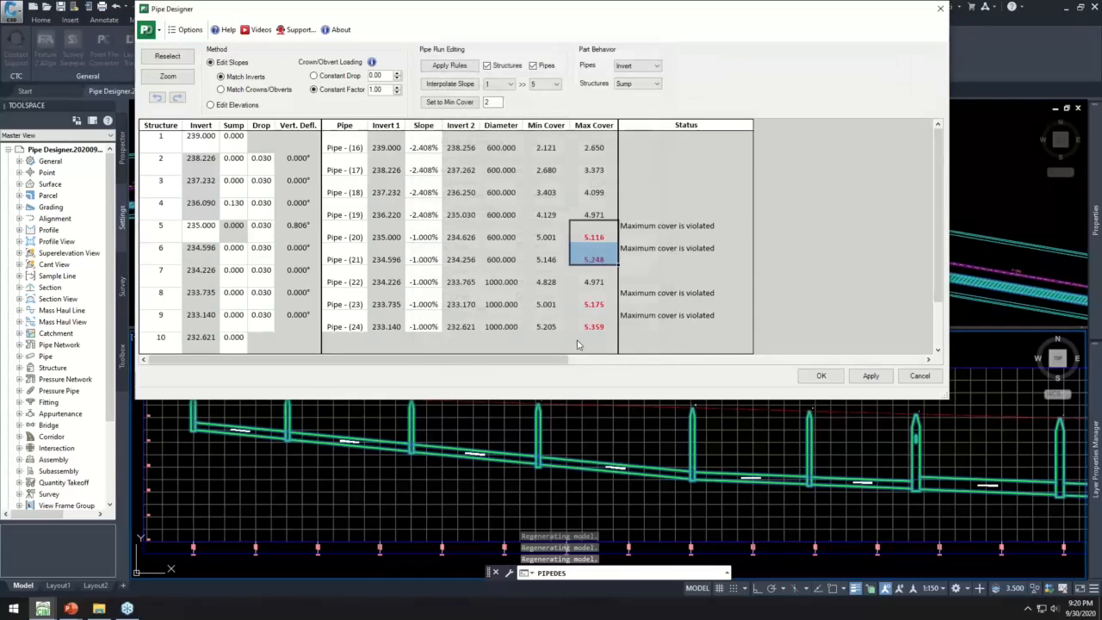
left_click(602, 235)
left_click_drag(603, 236, 600, 259)
- Apply the part rules to the run's structures and pipes and review the pipe slopes and the minimum cover setting
left_click(462, 68)
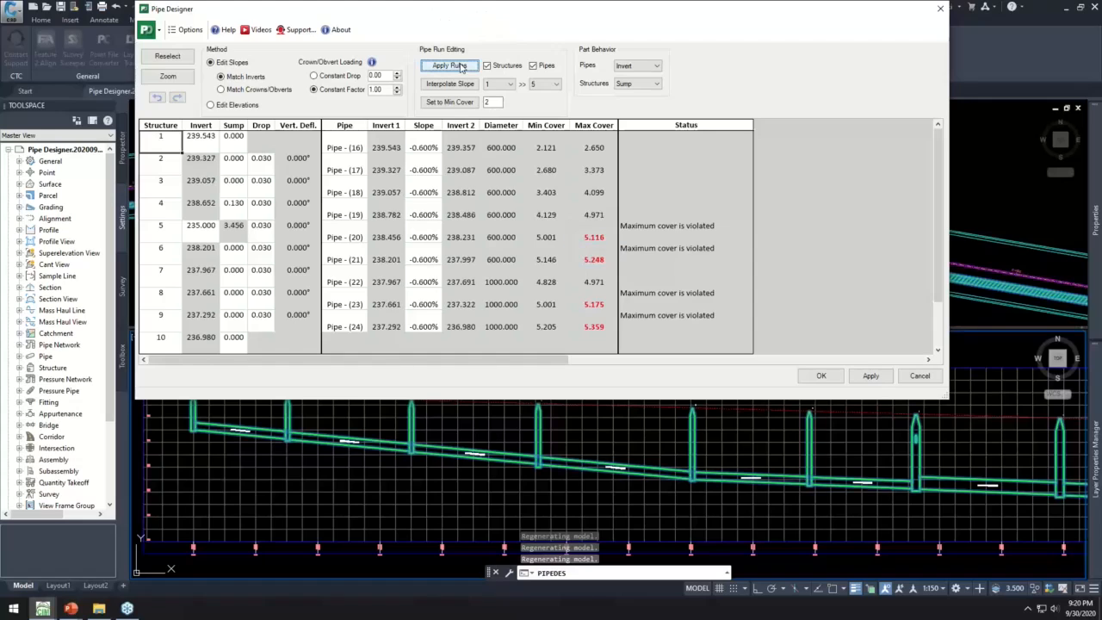
left_click_drag(424, 148, 433, 280)
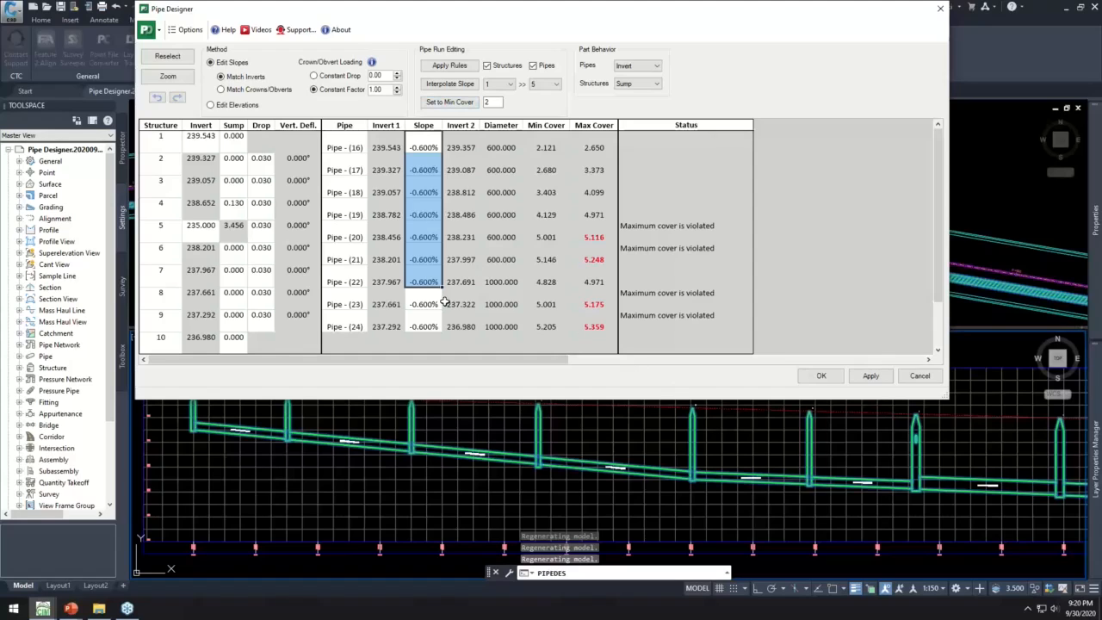
double_click(491, 101)
left_click_drag(487, 102, 482, 103)
left_click_drag(548, 13, 536, 21)
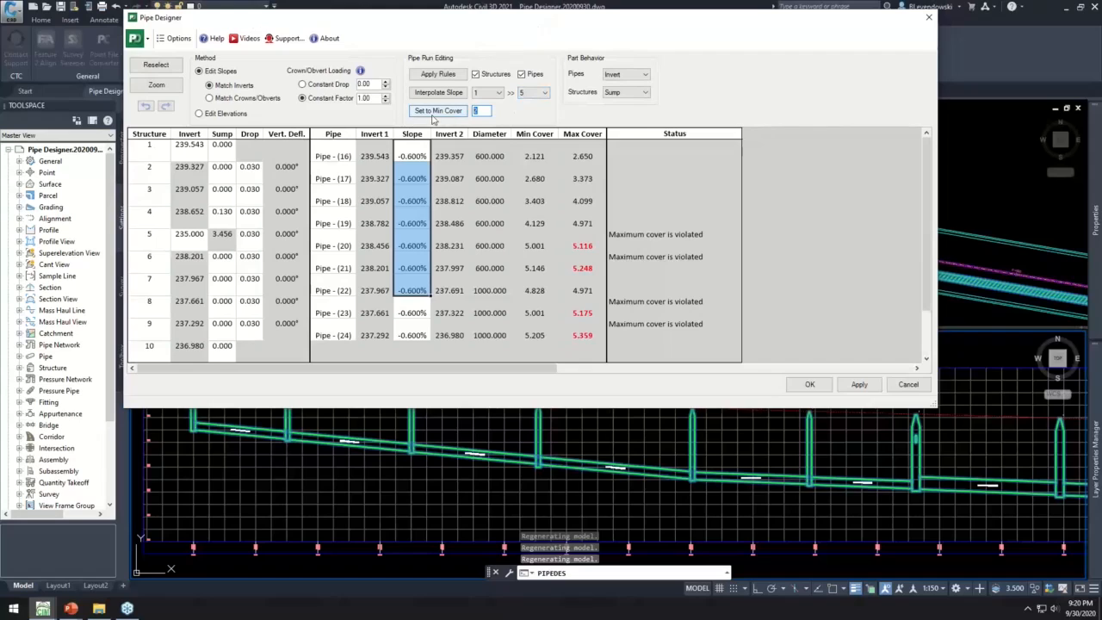
left_click(476, 110)
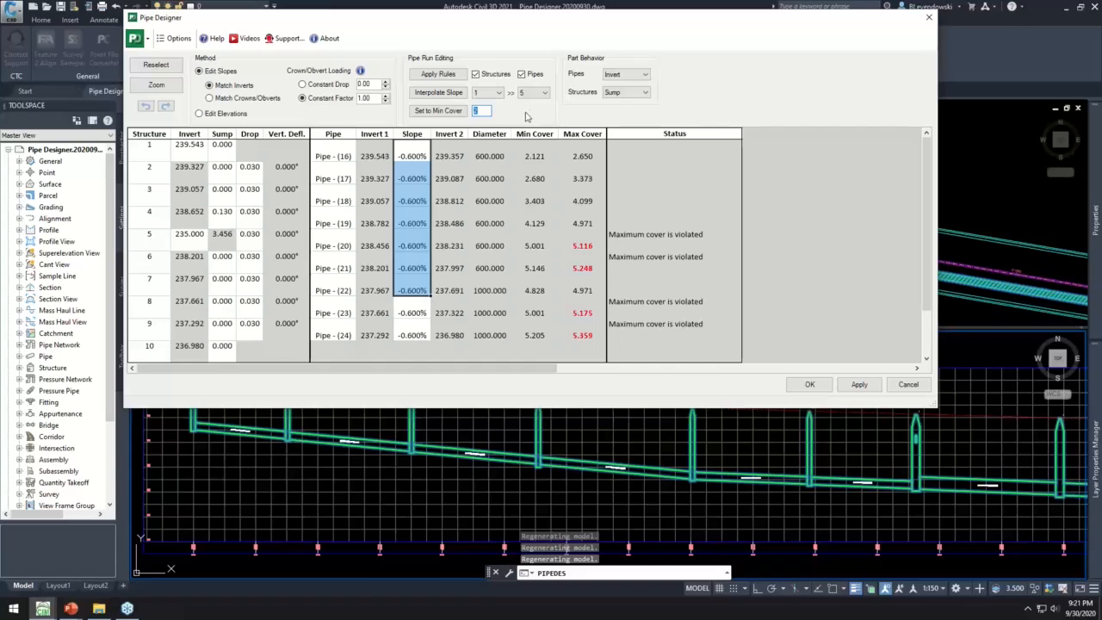
- Set the pipe behavior to Top of Pipe and display the structure and pipe descriptions and the Build column in the table
left_click(630, 74)
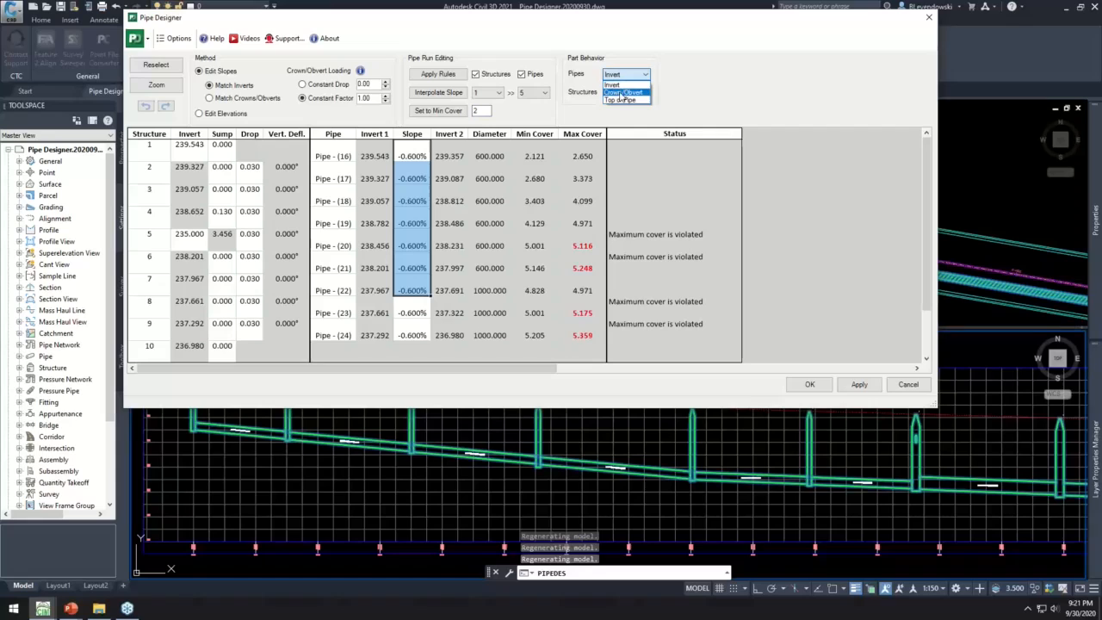
left_click(621, 100)
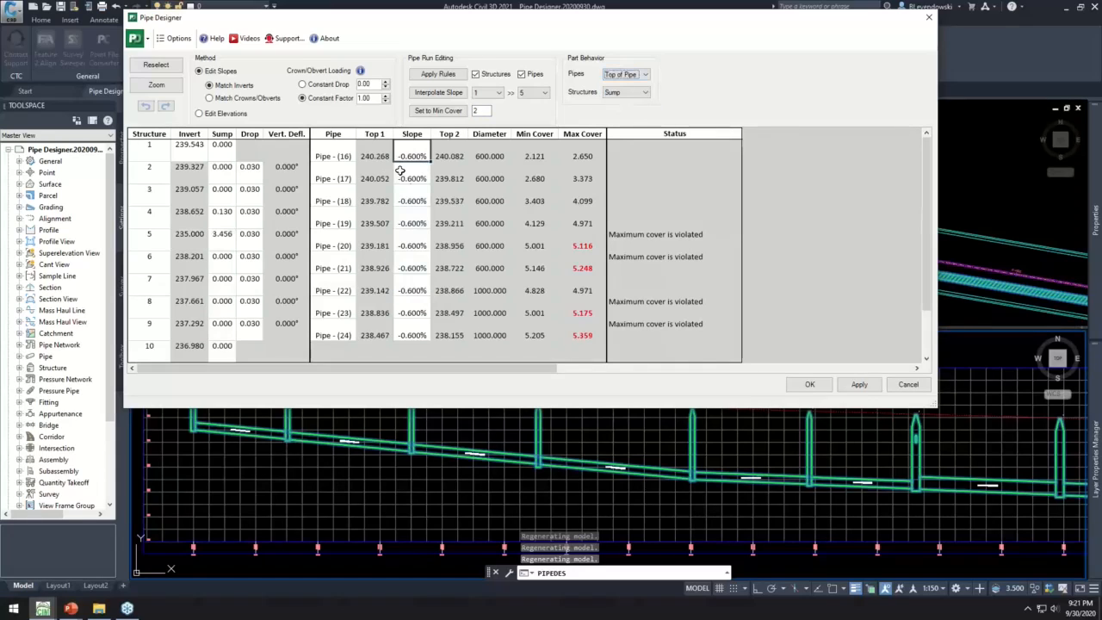
left_click(178, 39)
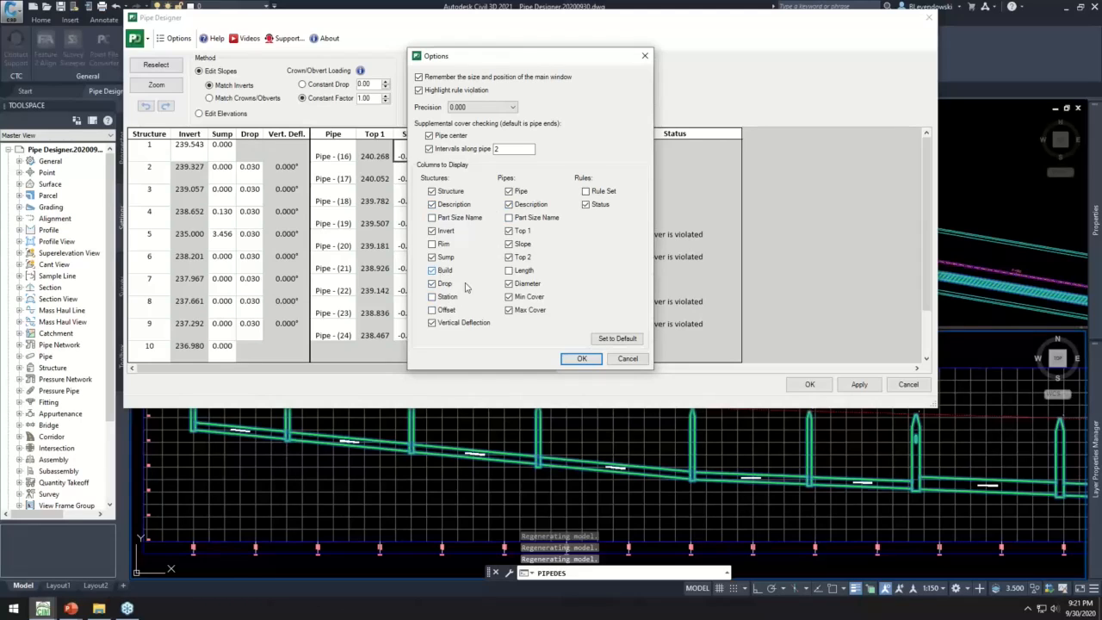
left_click(575, 358)
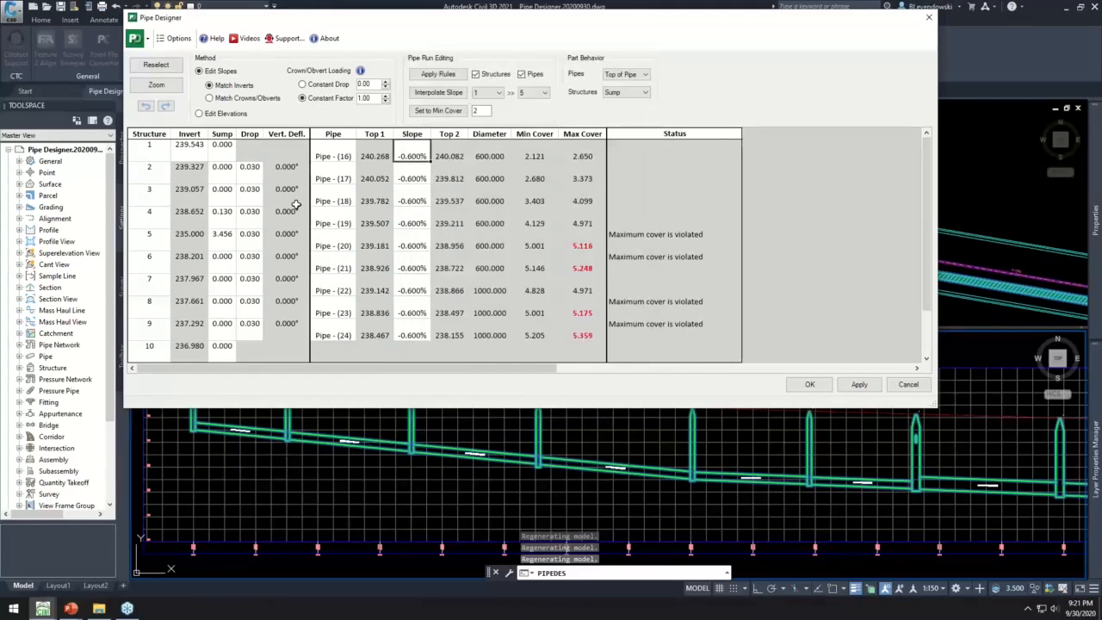
- Review the structure descriptions, accept the pipe run edits, and switch to the Parts Tagger drawing
left_click_drag(150, 164, 140, 325)
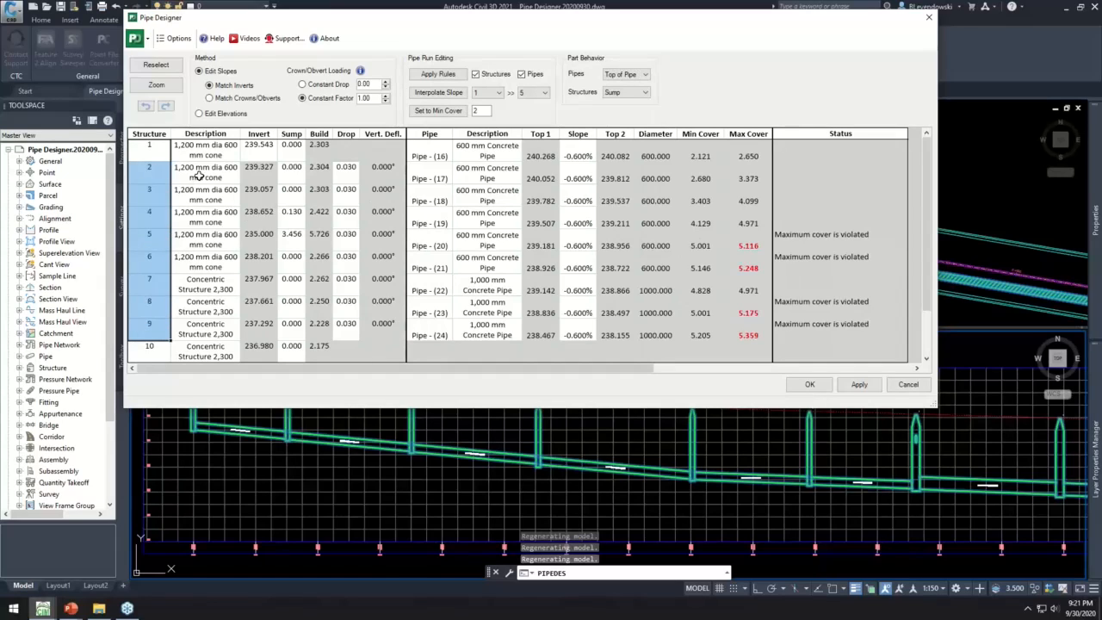
left_click_drag(199, 176, 226, 321)
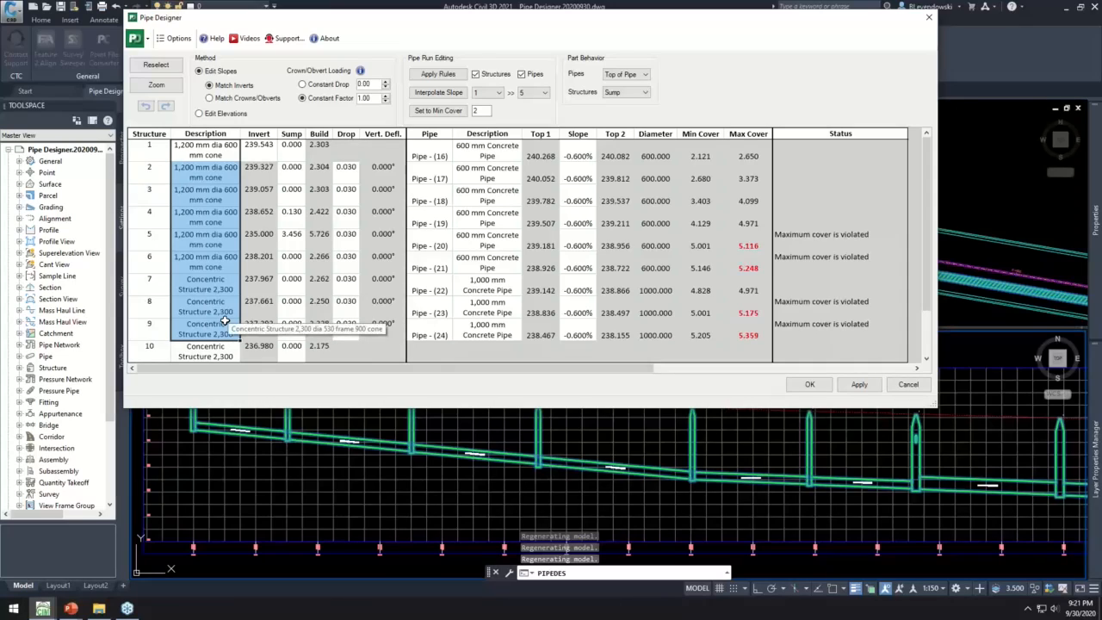
left_click(808, 384)
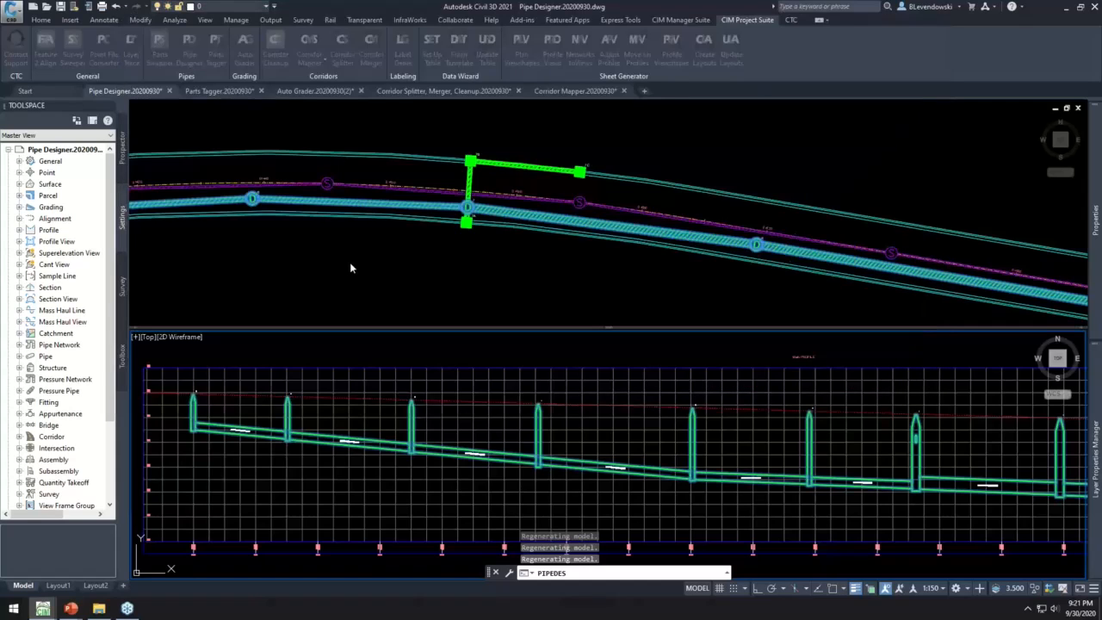
left_click(225, 91)
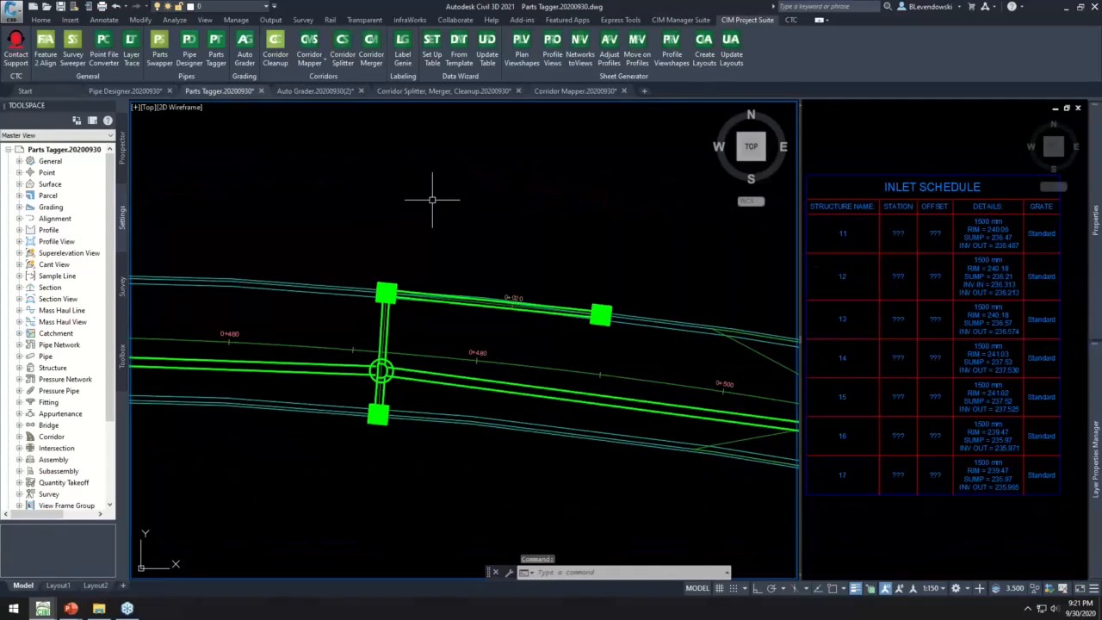
left_click(354, 249)
left_click(425, 319)
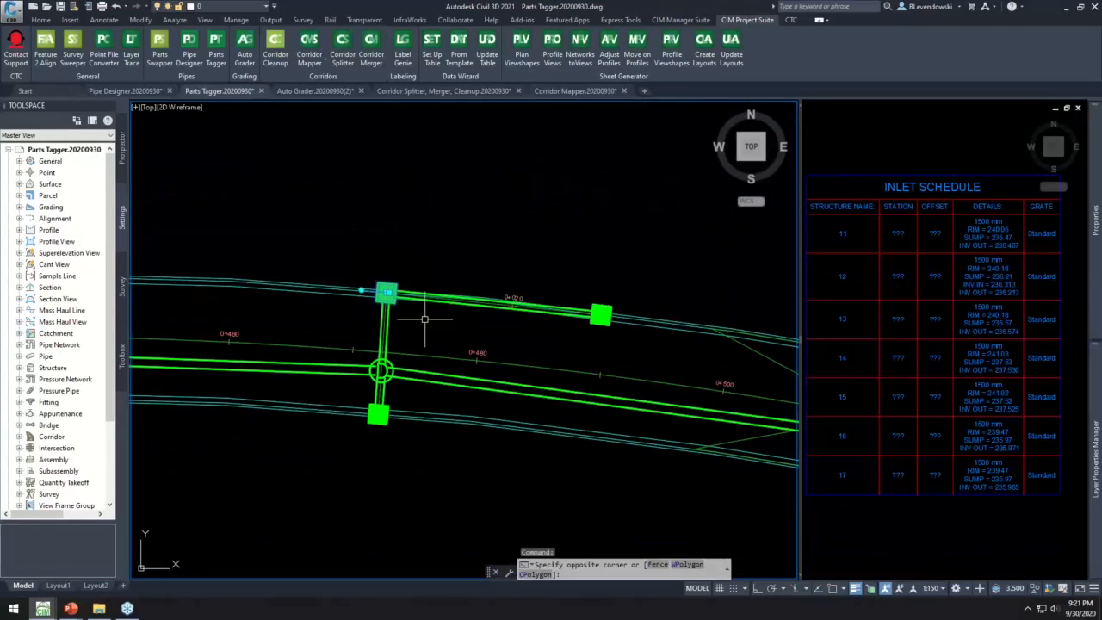
right_click(413, 221)
key("Escape")
key("Escape")
key("Escape")
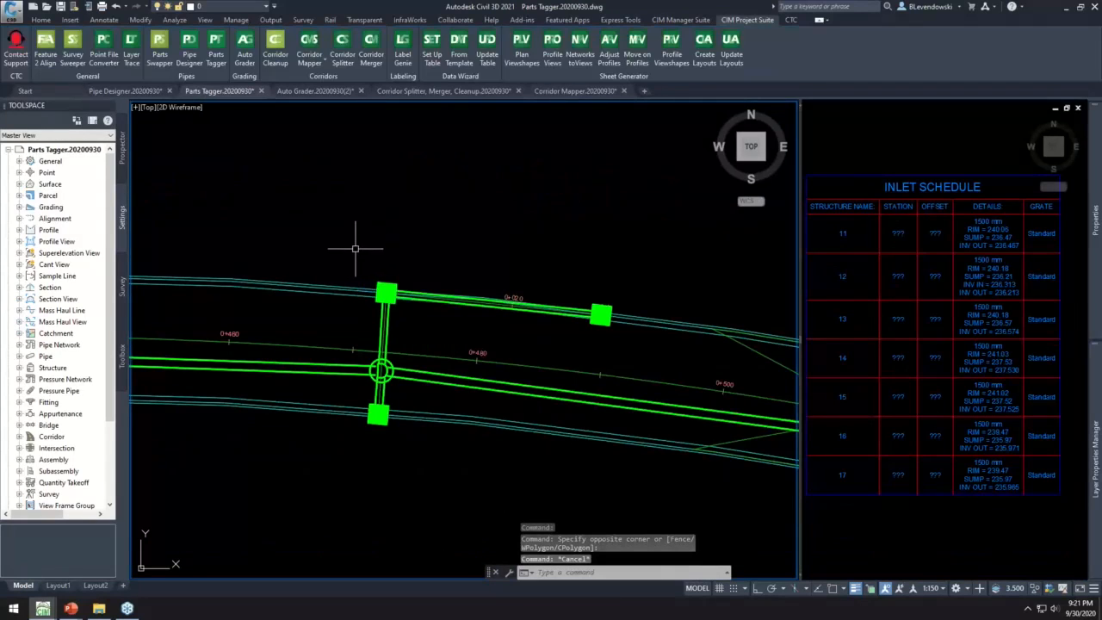
- Examine the part properties of structure 12, including its reference alignment and grate, and close them without changes
right_click(388, 215)
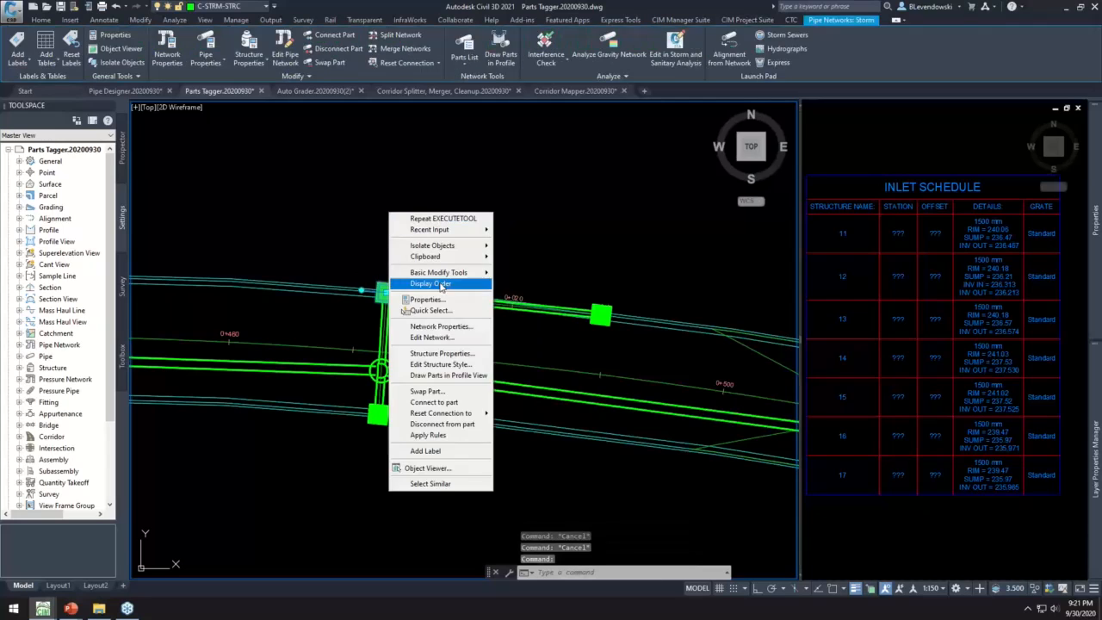
left_click(441, 353)
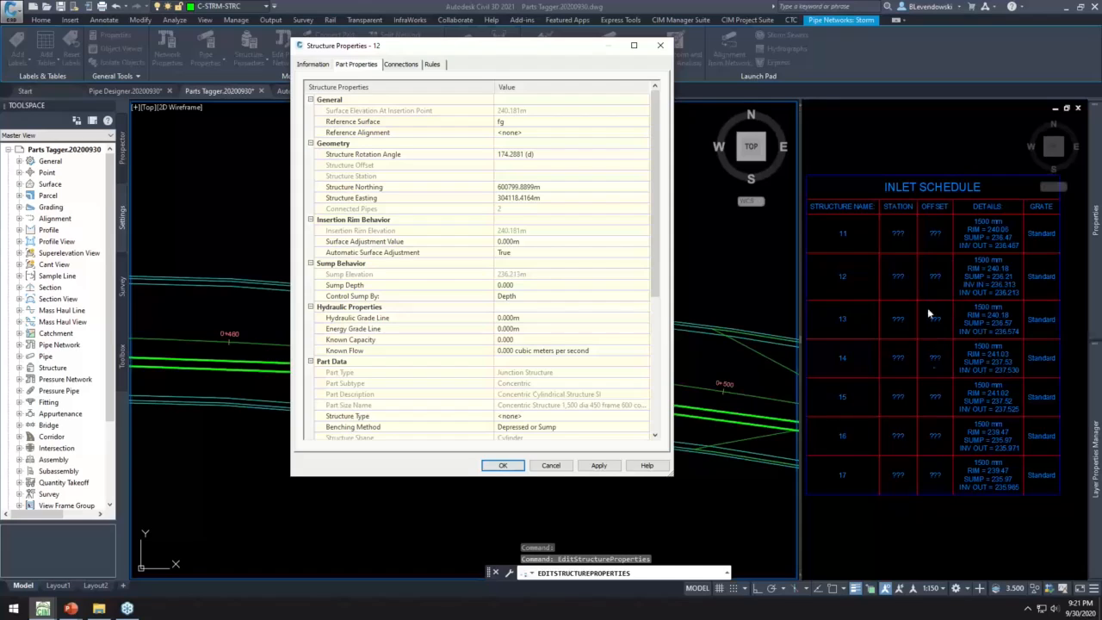
scroll(448, 339, "down", 4)
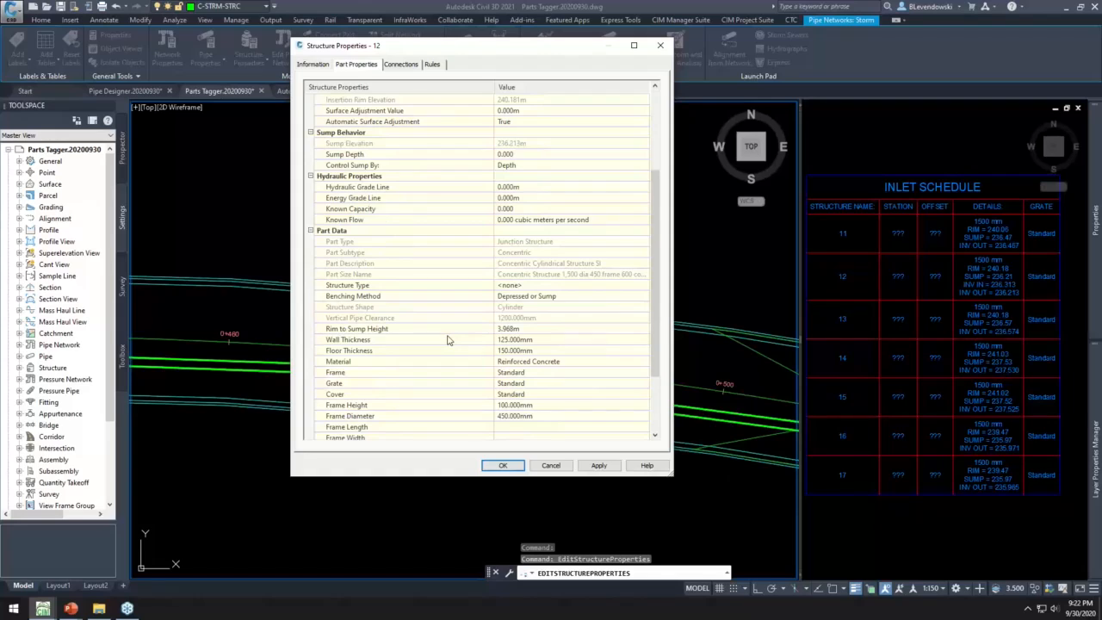
scroll(447, 340, "down", 3)
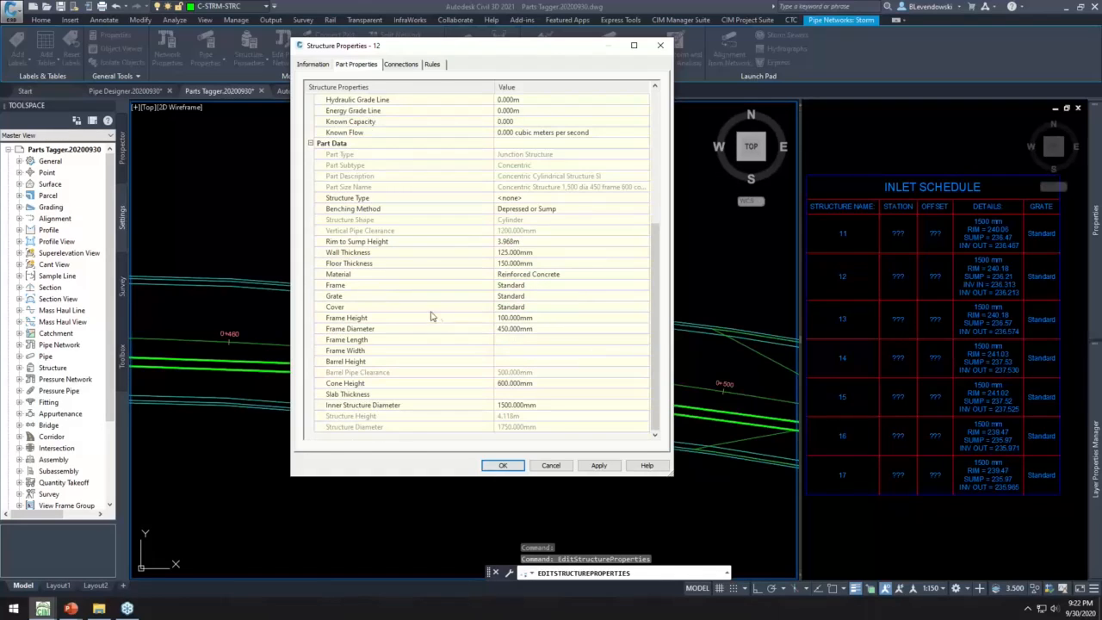
left_click(386, 297)
left_click(553, 466)
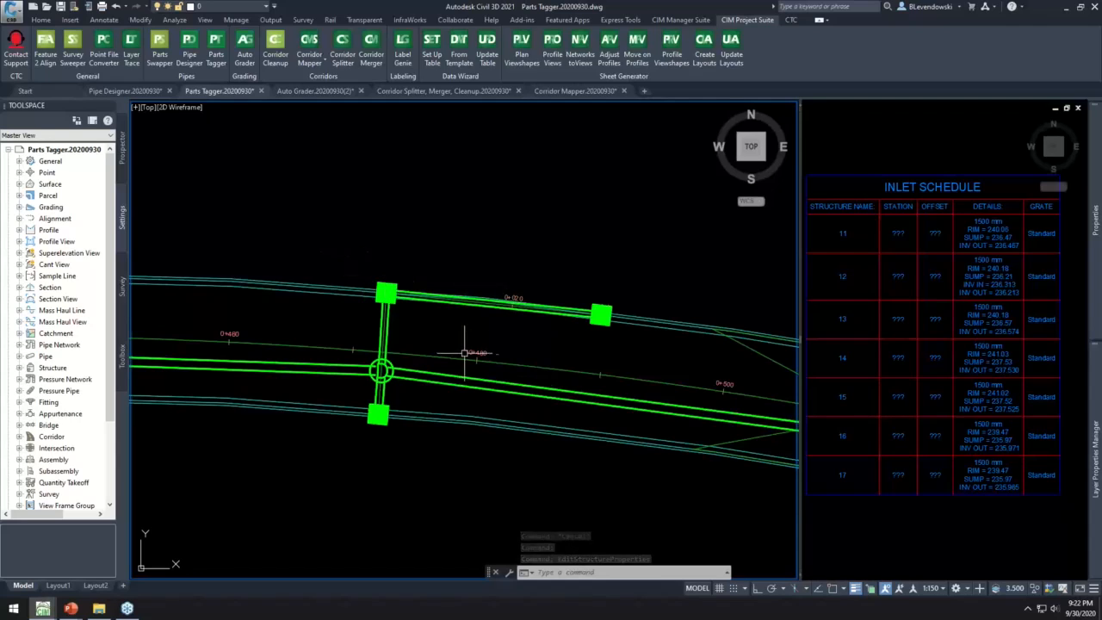
- Select all structures similar to inlet structure 12 and start Parts Tagger on them
left_click(350, 254)
left_click(428, 312)
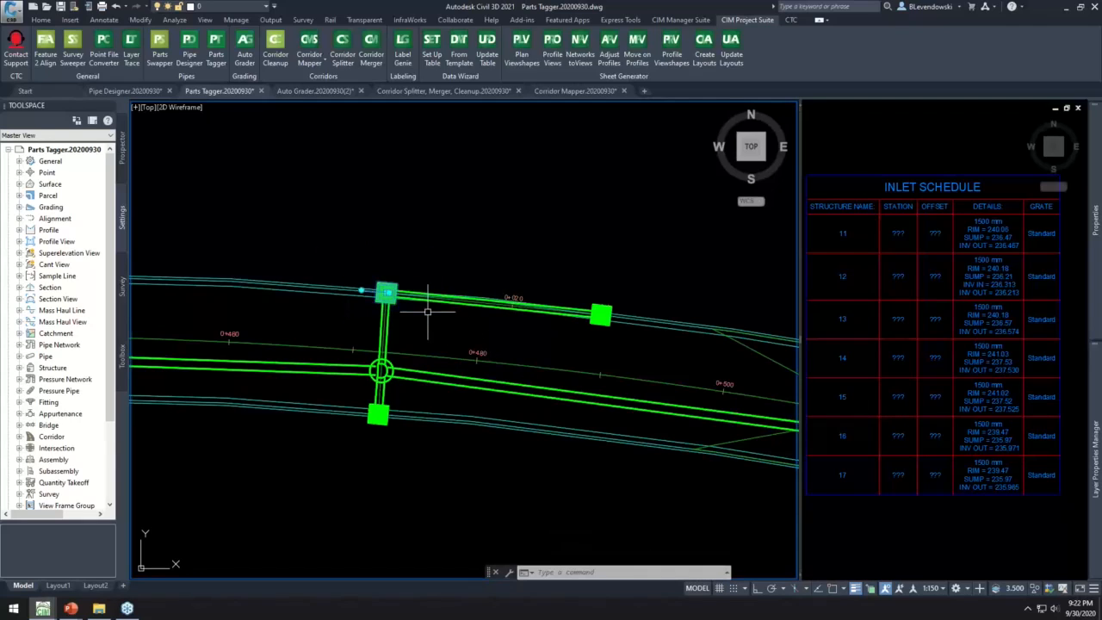
right_click(414, 203)
left_click(456, 335)
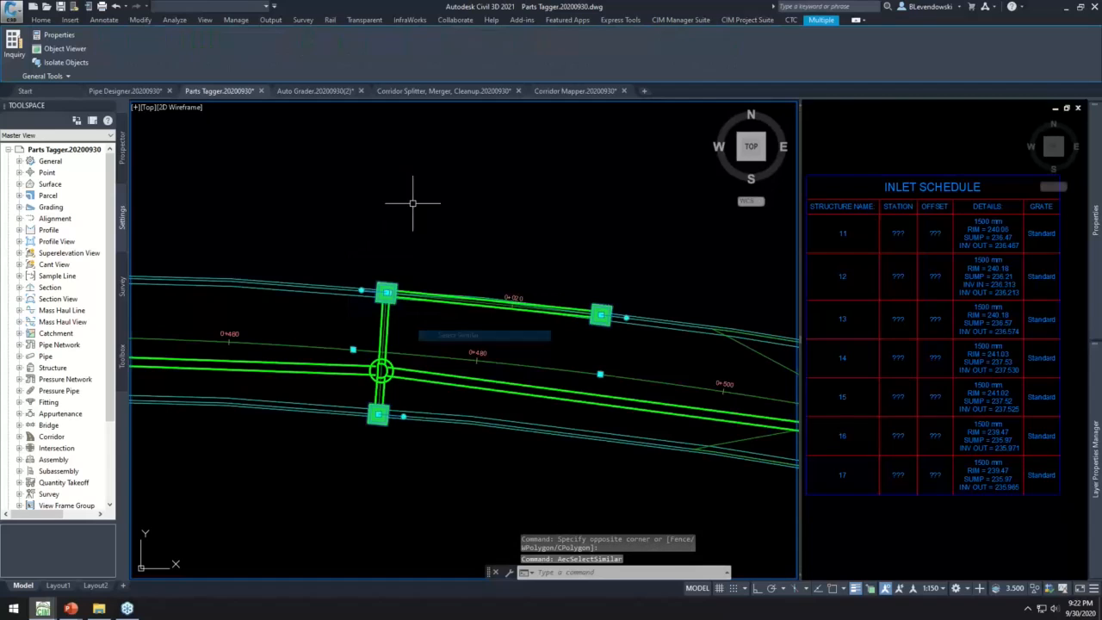
left_click(749, 23)
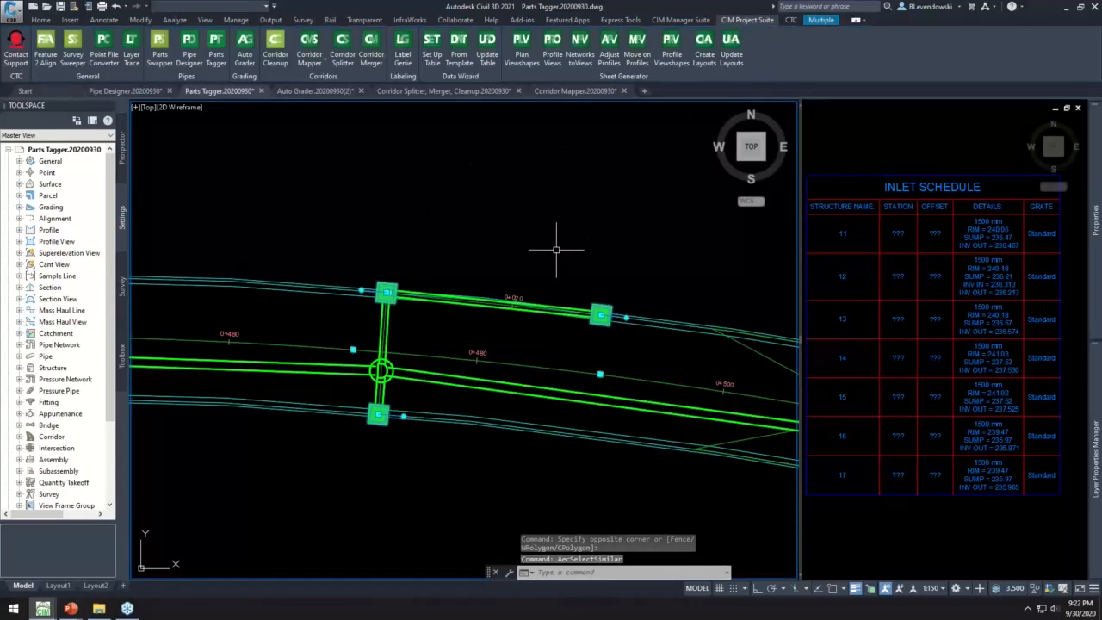
scroll(602, 301, "down", 5)
scroll(456, 319, "up", 6)
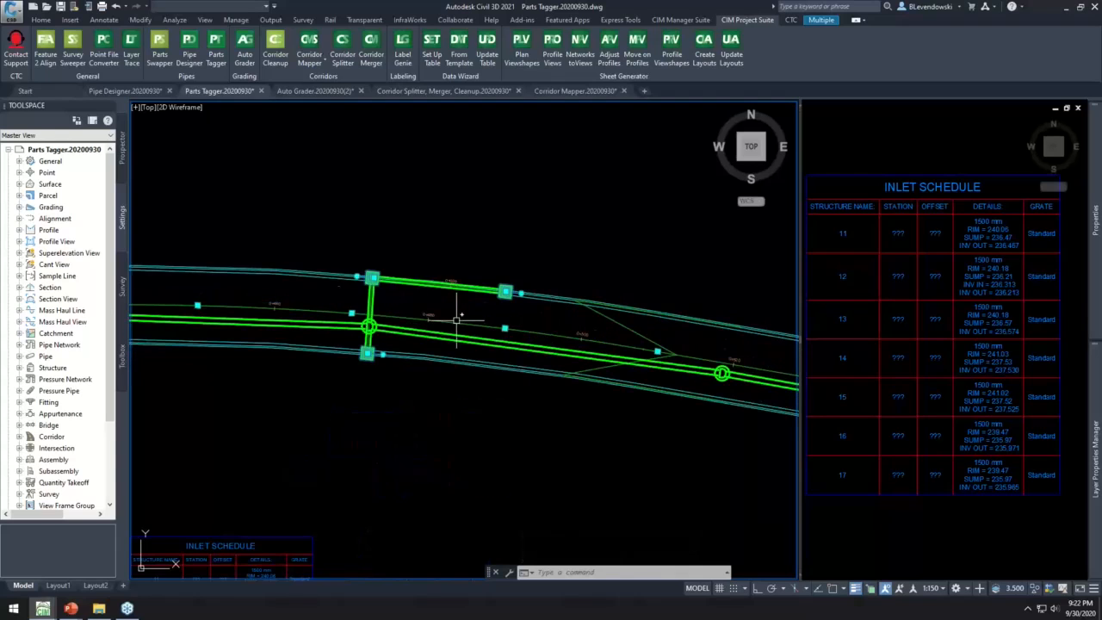
scroll(368, 290, "up", 2)
left_click(216, 47)
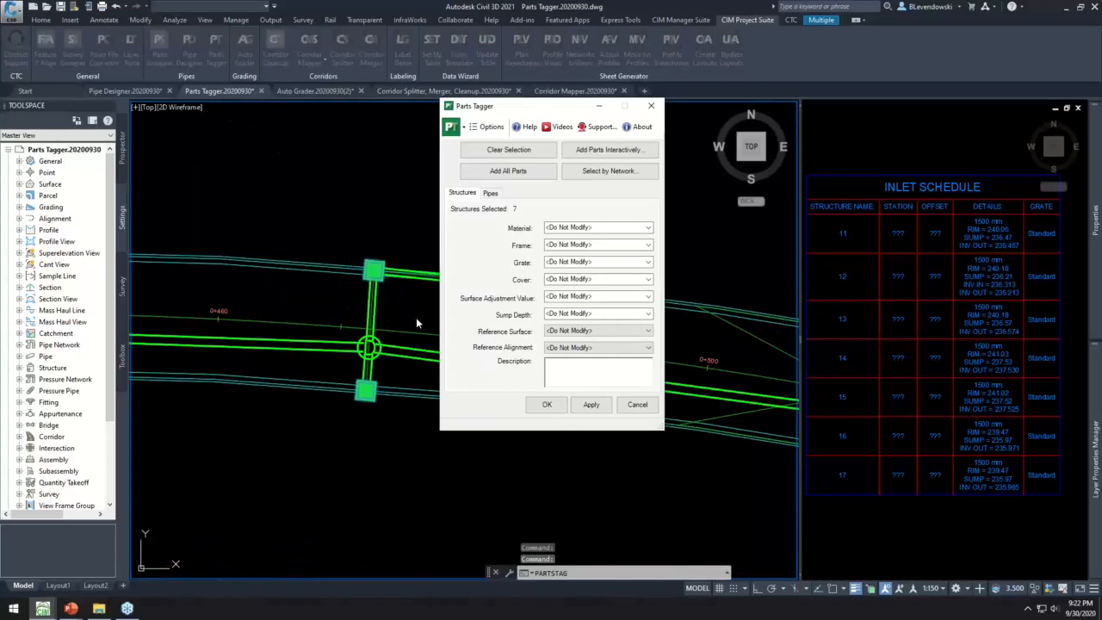
- Set the selected structures' grate to TYPE A and their reference alignment to Main, and accept the changes
left_click(618, 261)
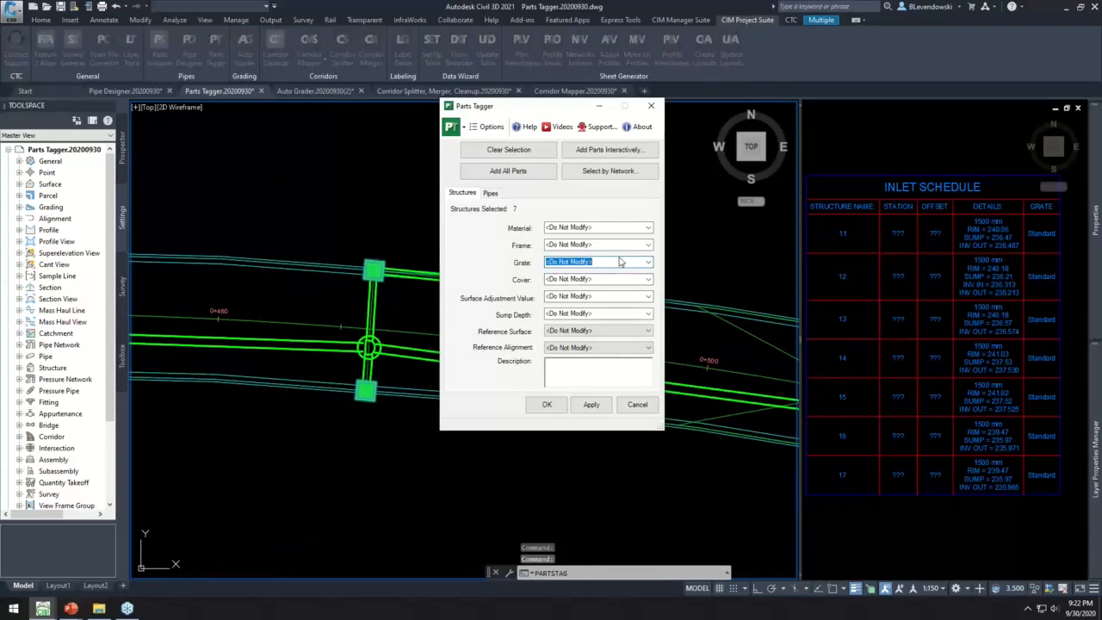
type("T")
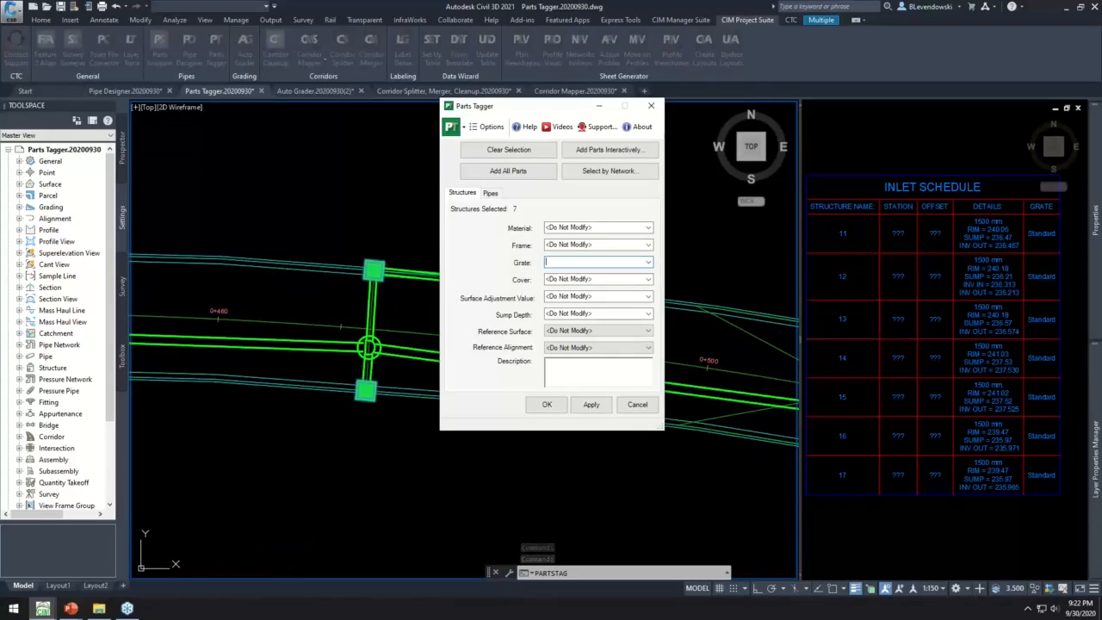
type("YPE A")
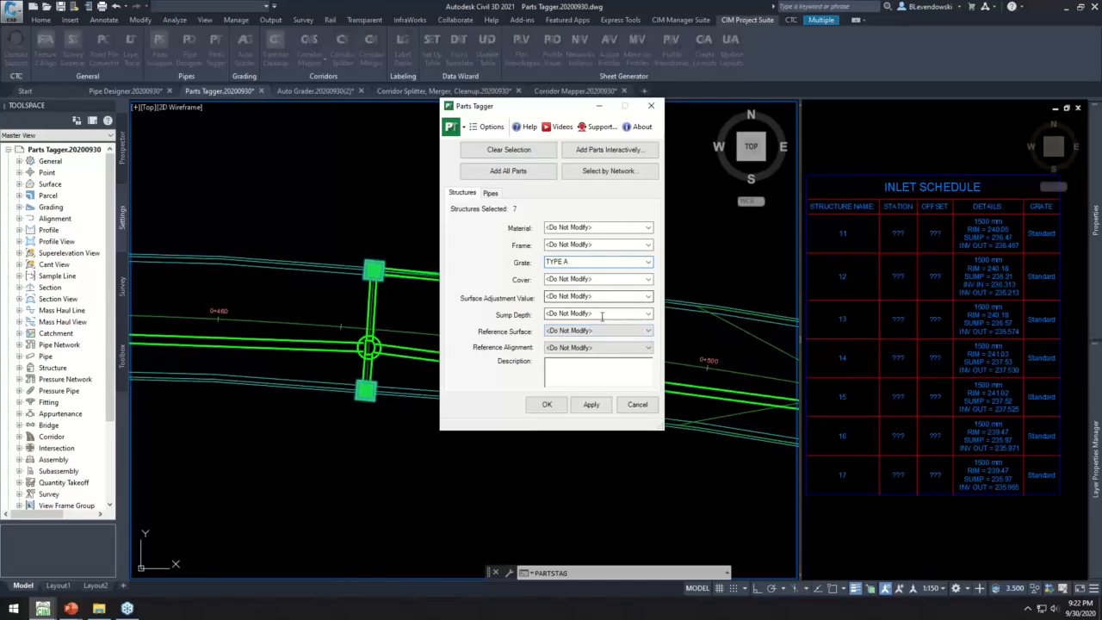
left_click(582, 348)
left_click(562, 365)
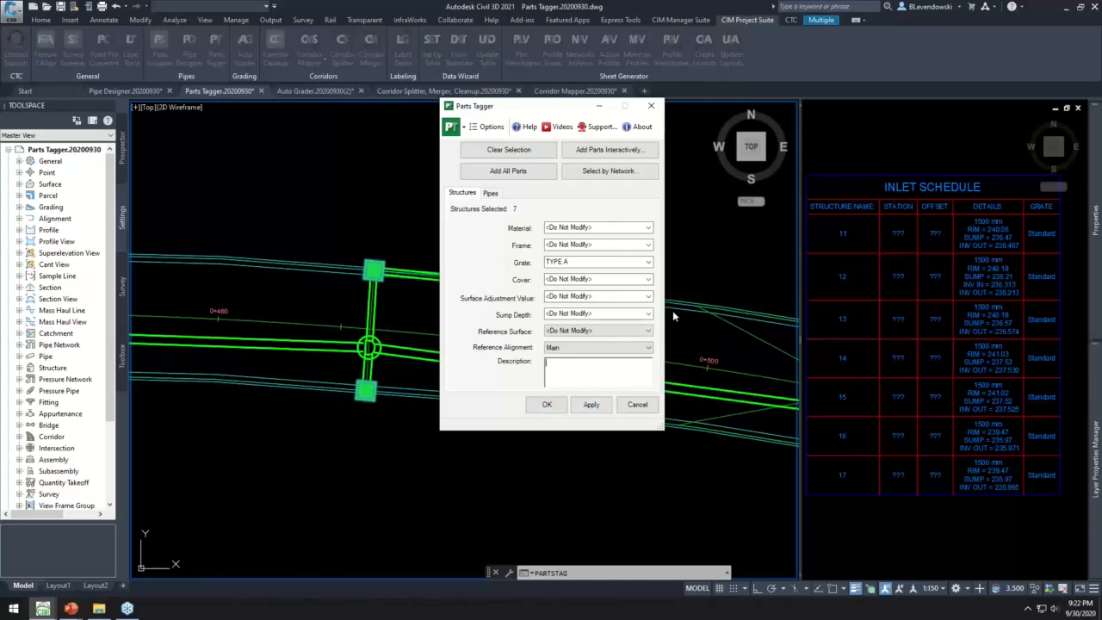
left_click(910, 250)
left_click(549, 406)
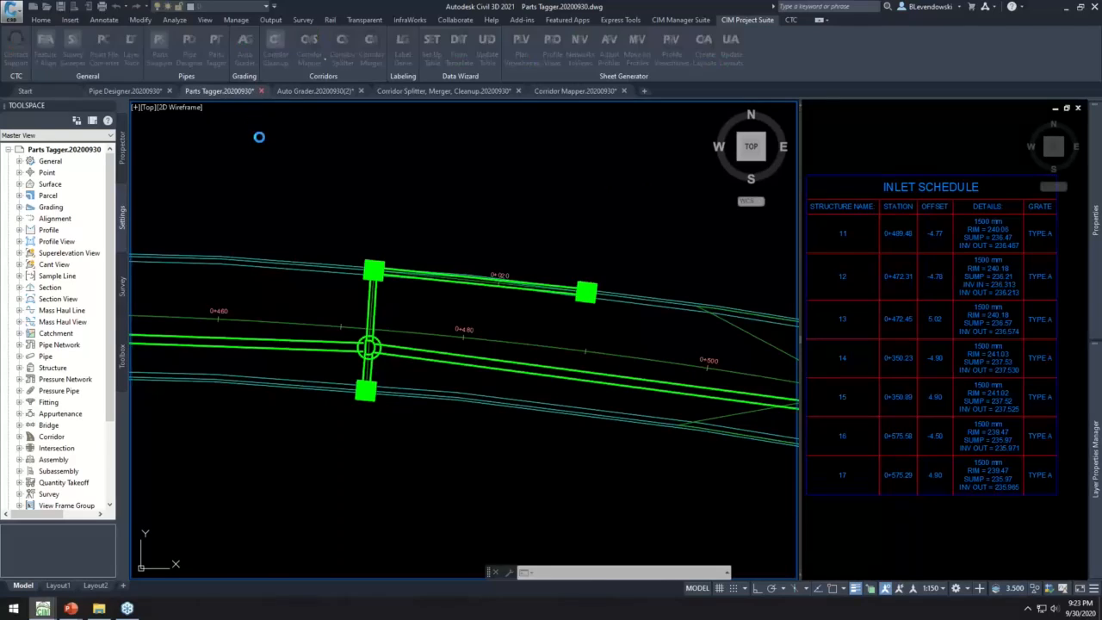
- Close the Parts Tagger and Pipe Designer drawings, leaving the Auto Grader drawing open
left_click(559, 328)
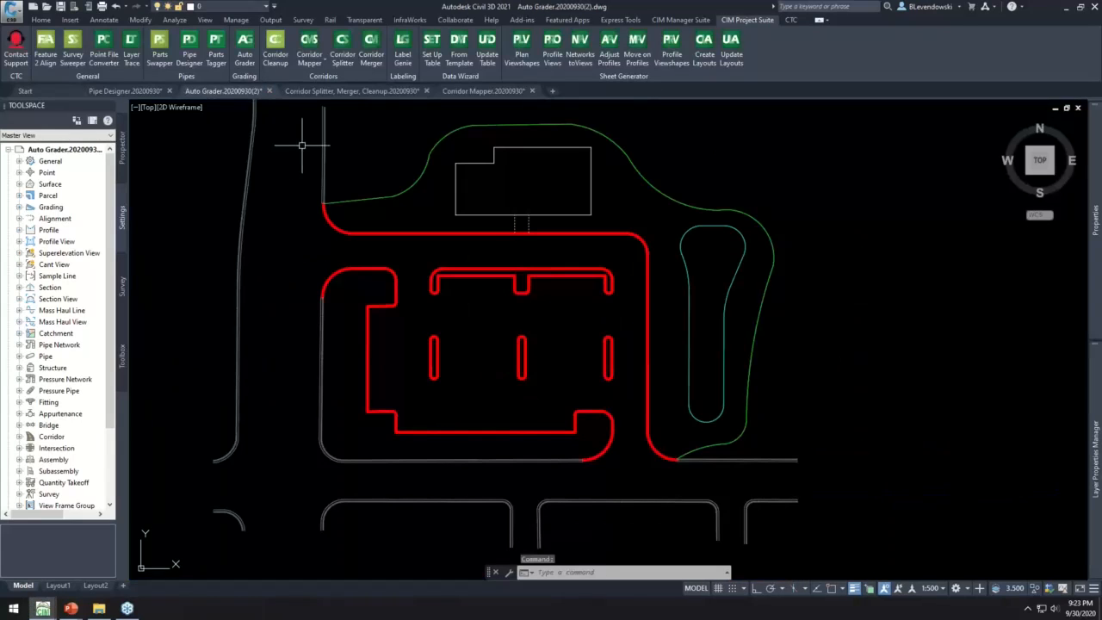
left_click(168, 89)
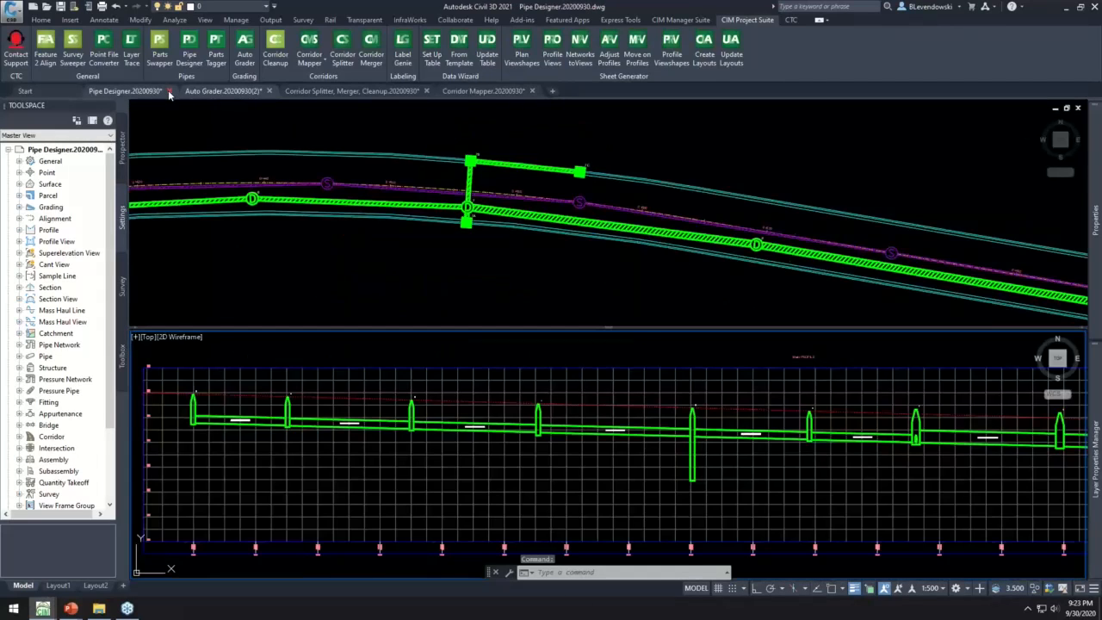
left_click(170, 90)
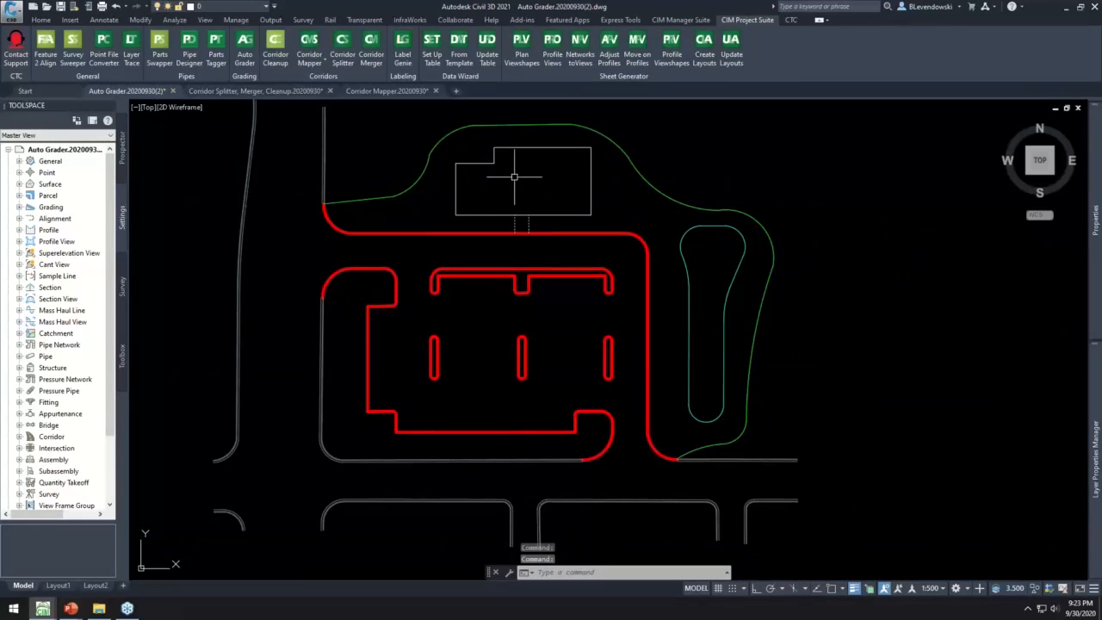
- Examine the building site layout and the subdivision layout with their curb, pond and grading limit lines
mouse_move(514, 176)
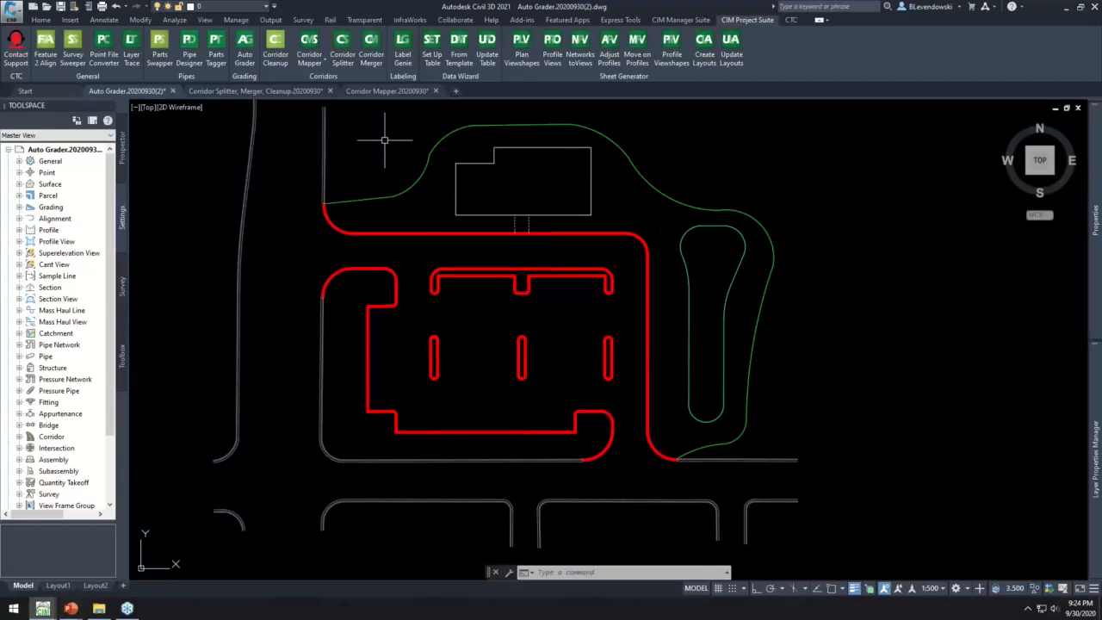
middle_click_drag(385, 140, 405, 149)
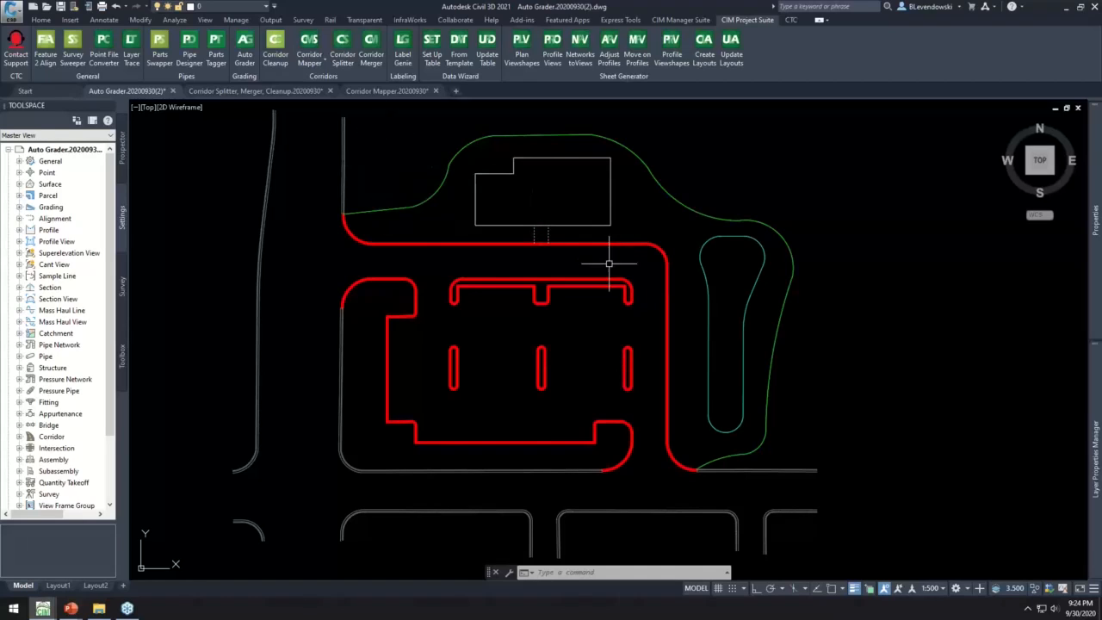
scroll(778, 323, "down", 10)
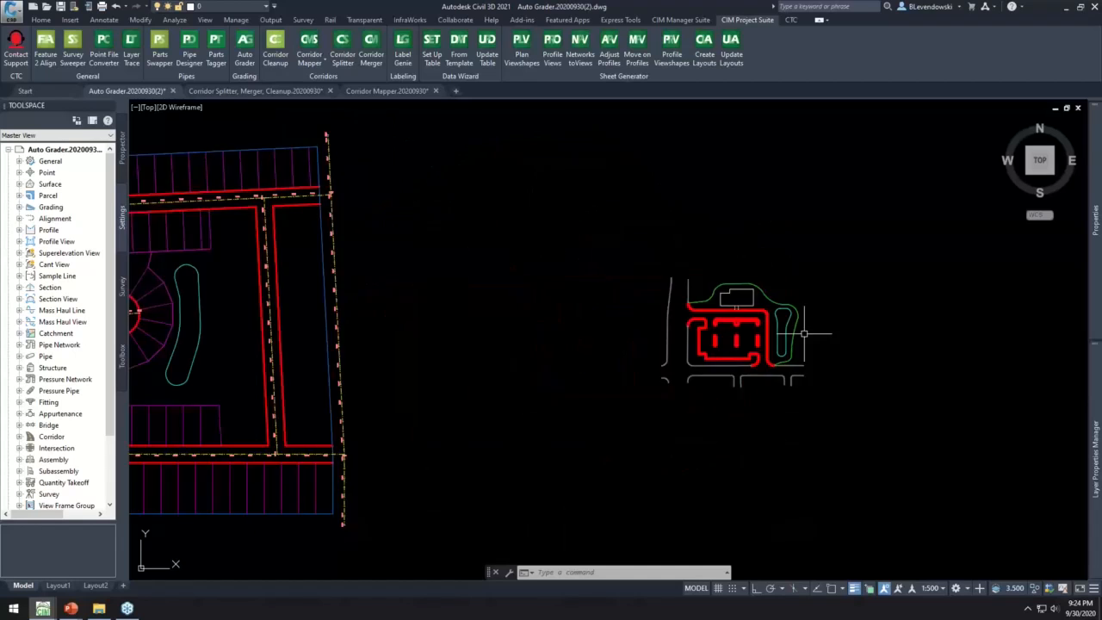
scroll(534, 388, "up", 6)
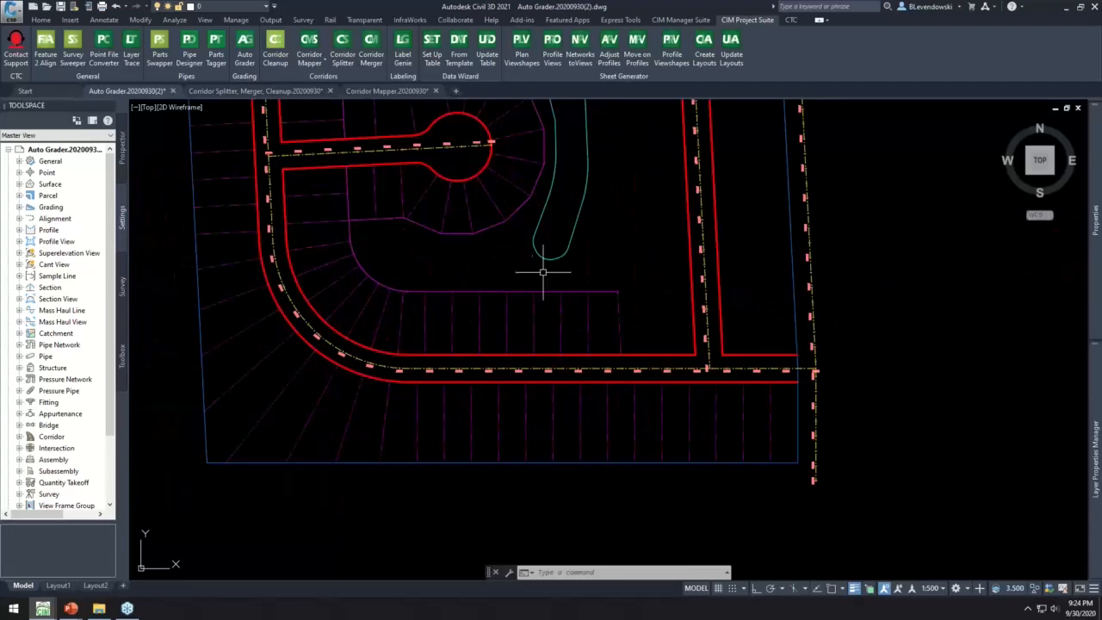
middle_click_drag(579, 230, 567, 379)
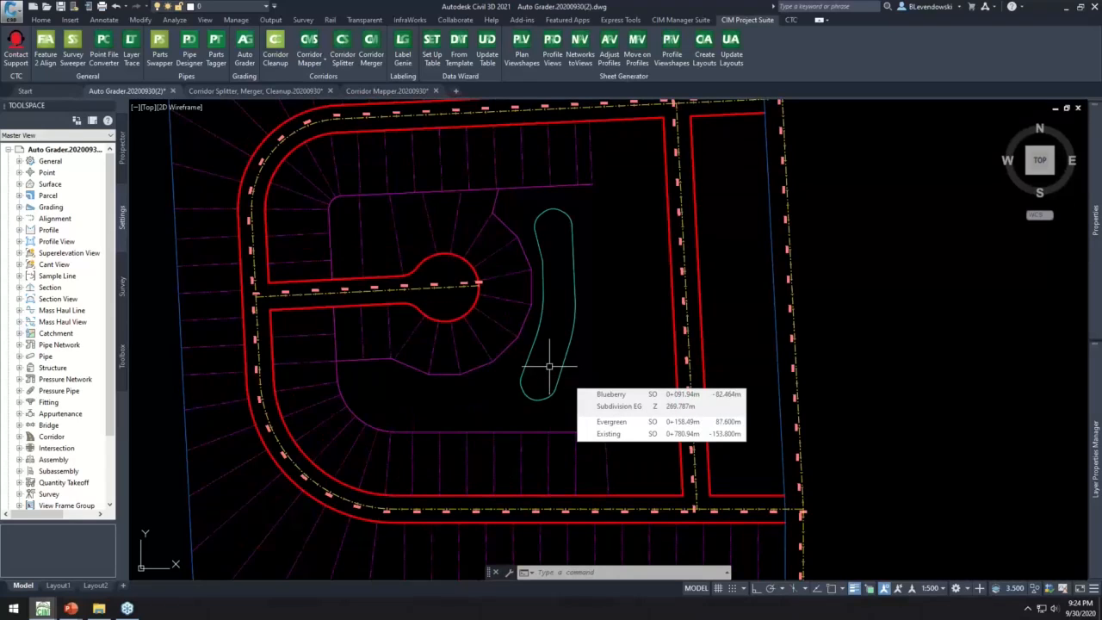
scroll(394, 216, "down", 8)
scroll(637, 244, "up", 9)
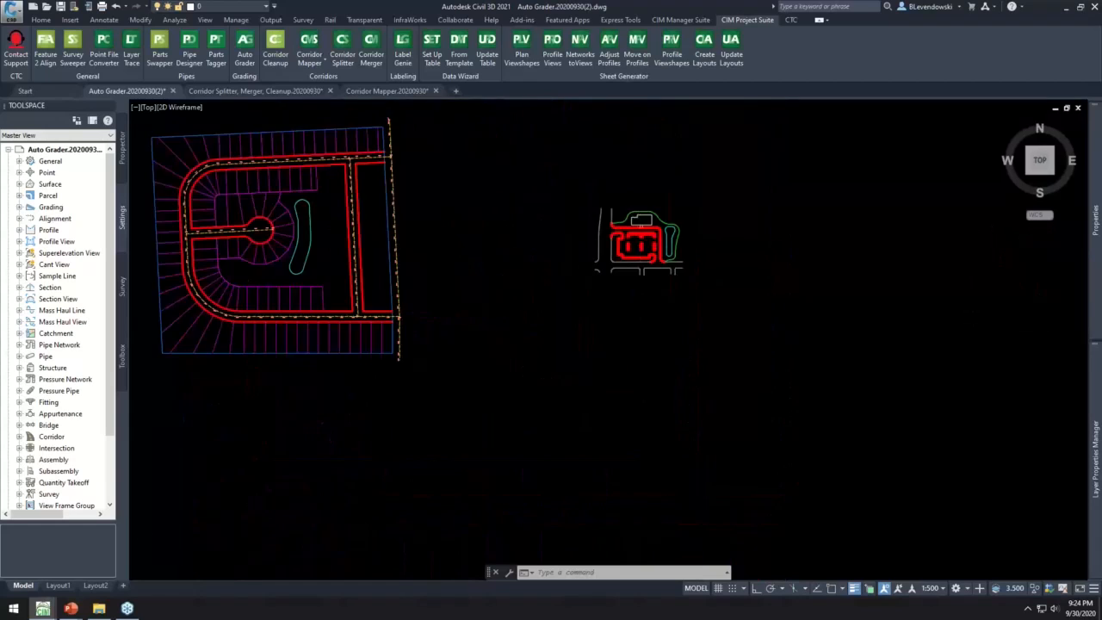
scroll(667, 204, "up", 1)
scroll(704, 197, "down", 2)
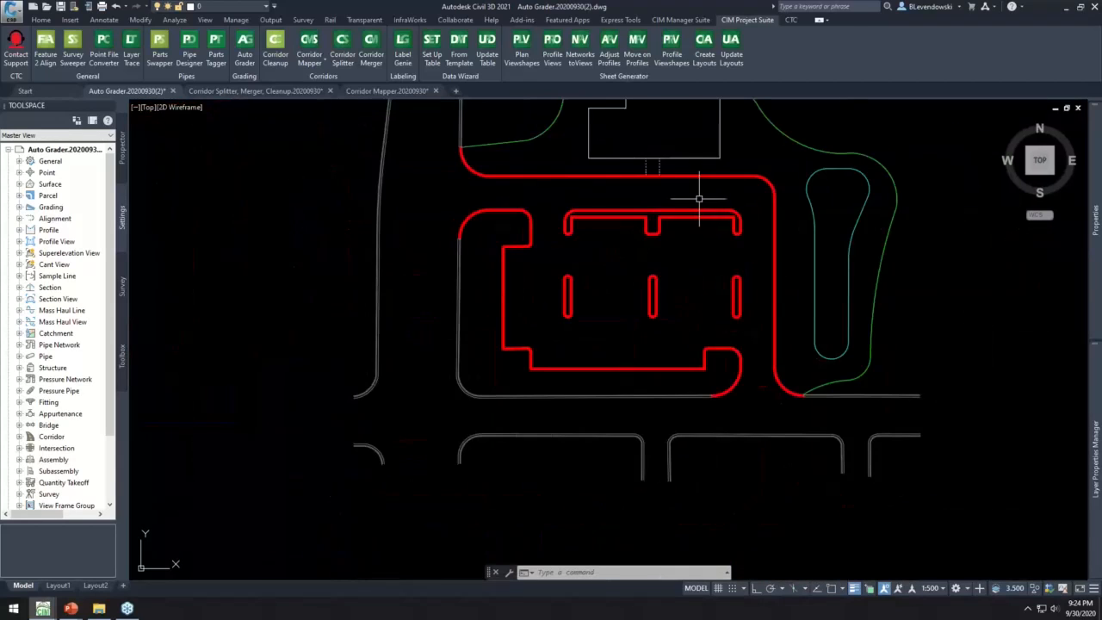
middle_click_drag(729, 197, 598, 269)
mouse_move(598, 268)
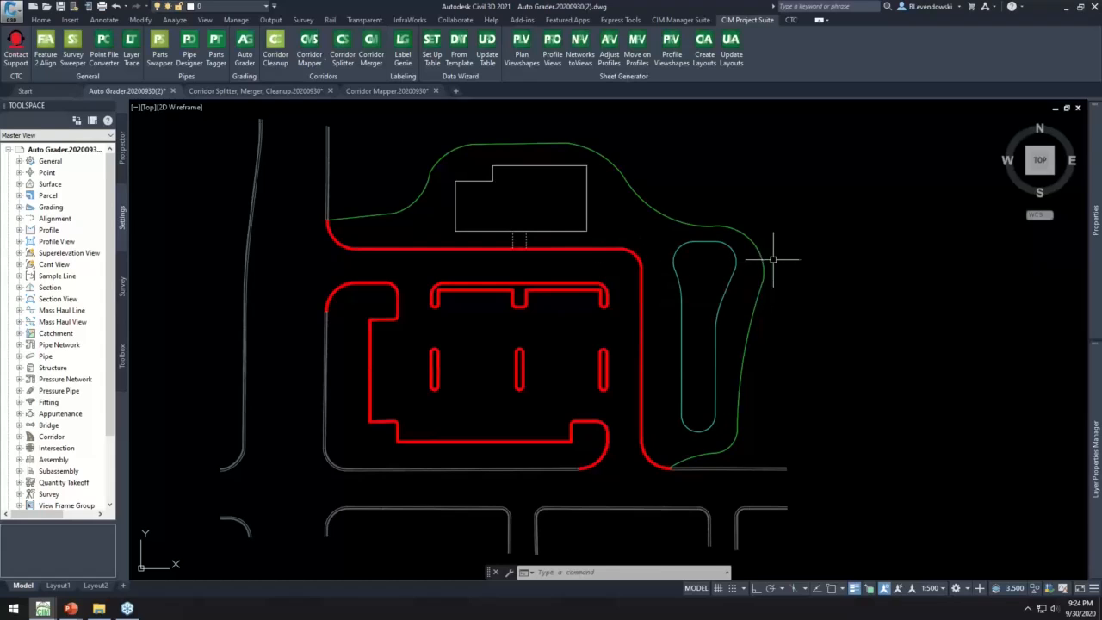
- Inspect the building site's pond feature line and the commands available for it, and deselect it without changes
scroll(764, 266, "up", 4)
middle_click_drag(763, 296, 592, 222)
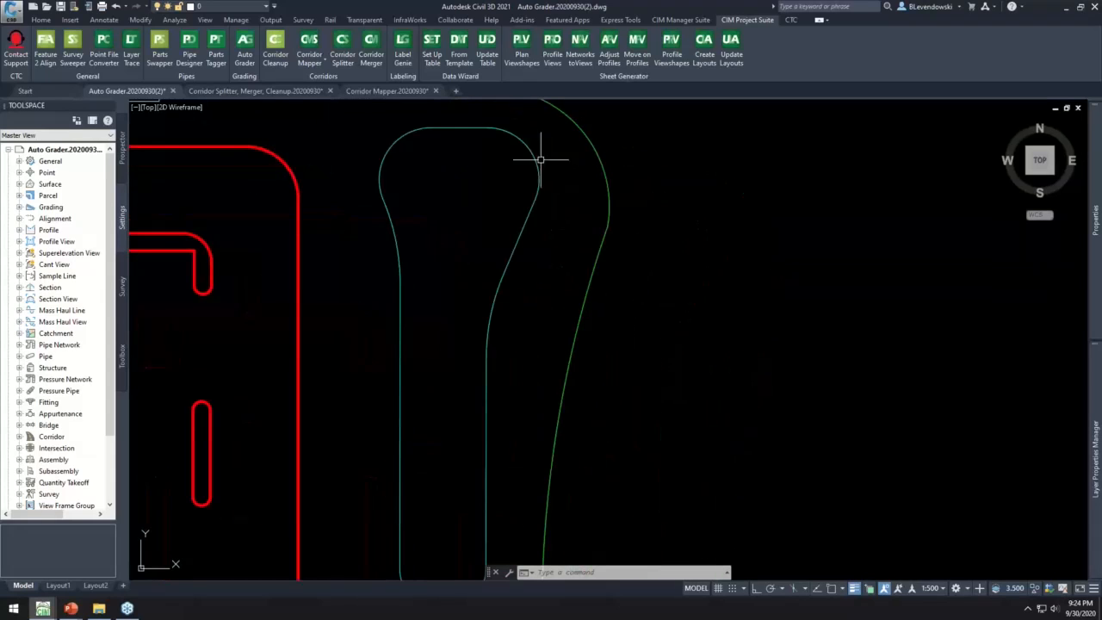
left_click(533, 163)
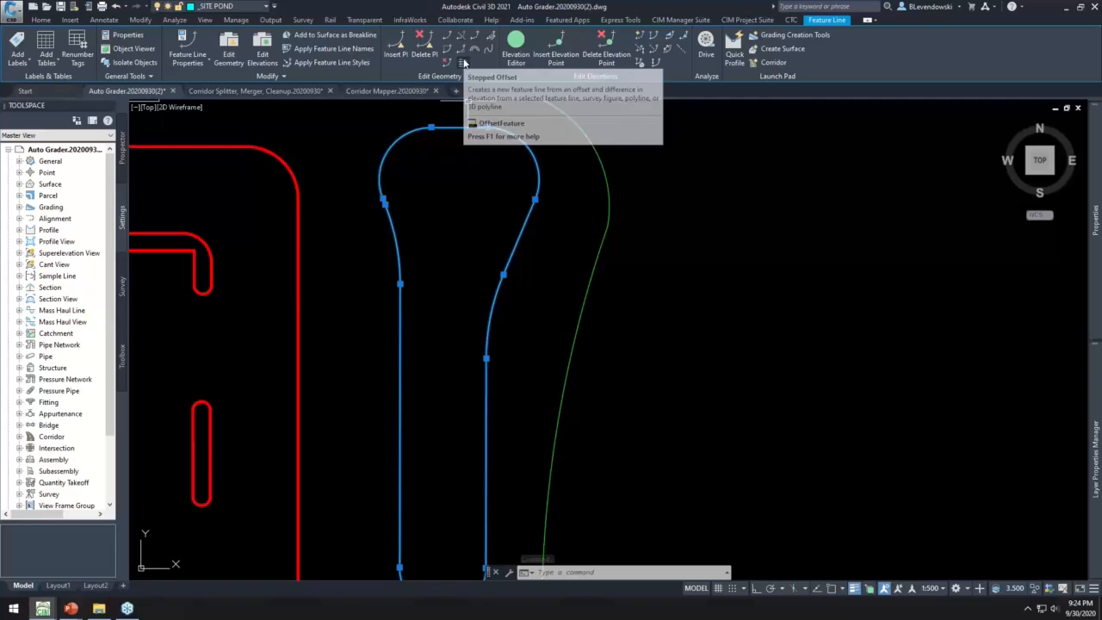
right_click(462, 185)
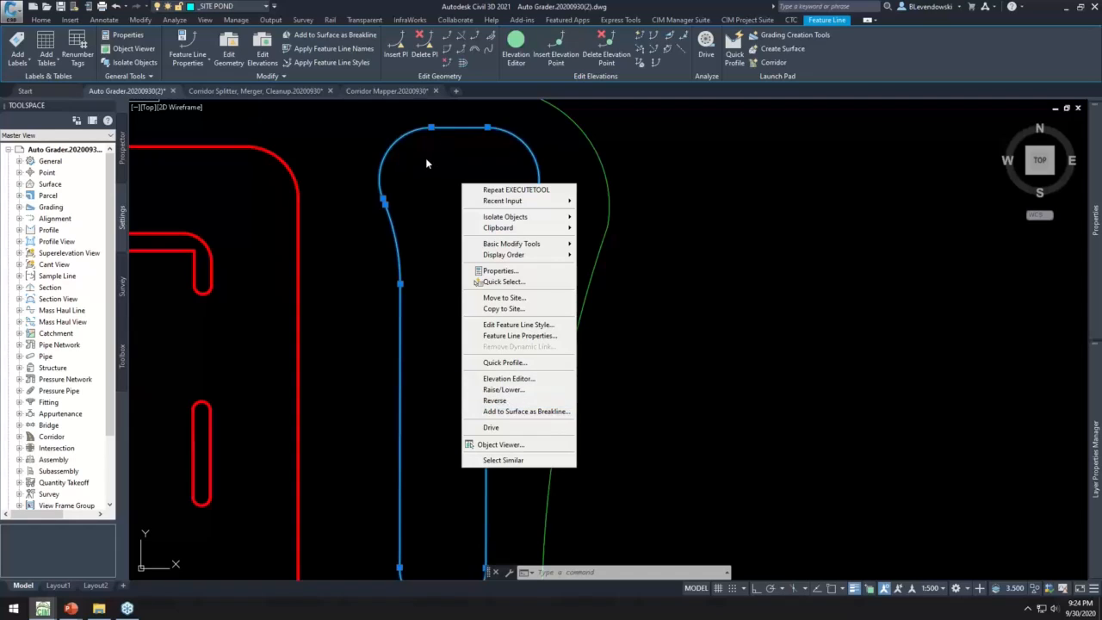
left_click(685, 225)
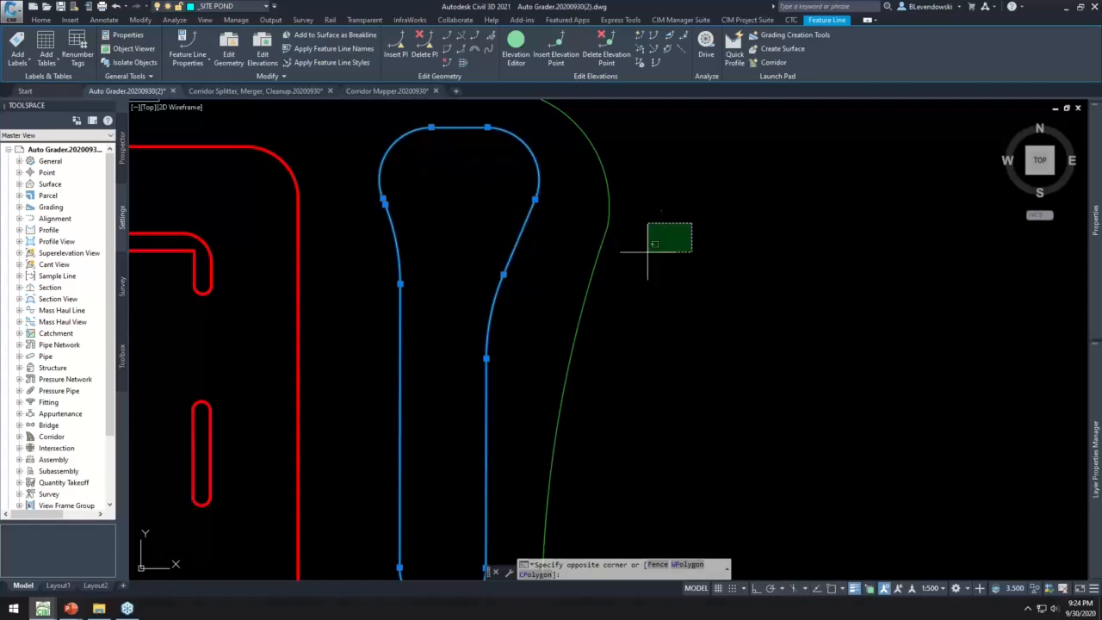
key("Escape")
key("Escape")
mouse_move(483, 170)
middle_mouse_down()
mouse_move(462, 197)
mouse_move(477, 199)
middle_mouse_up()
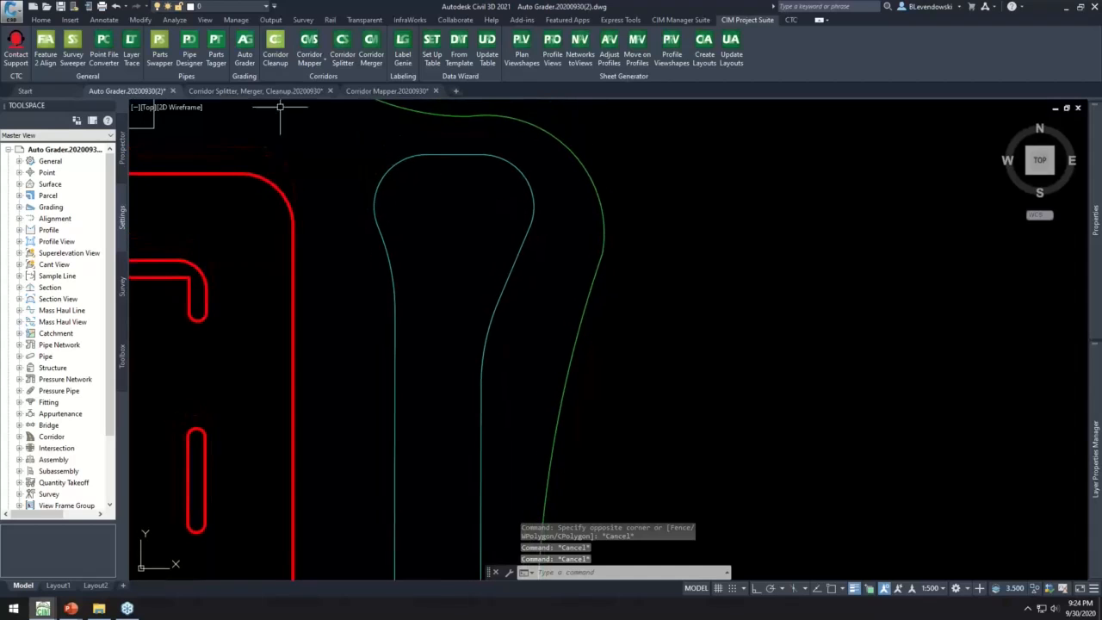
- Start Auto Grader and preview the Bldg Site Curb and Bldg Site Pond grading families
left_click(244, 50)
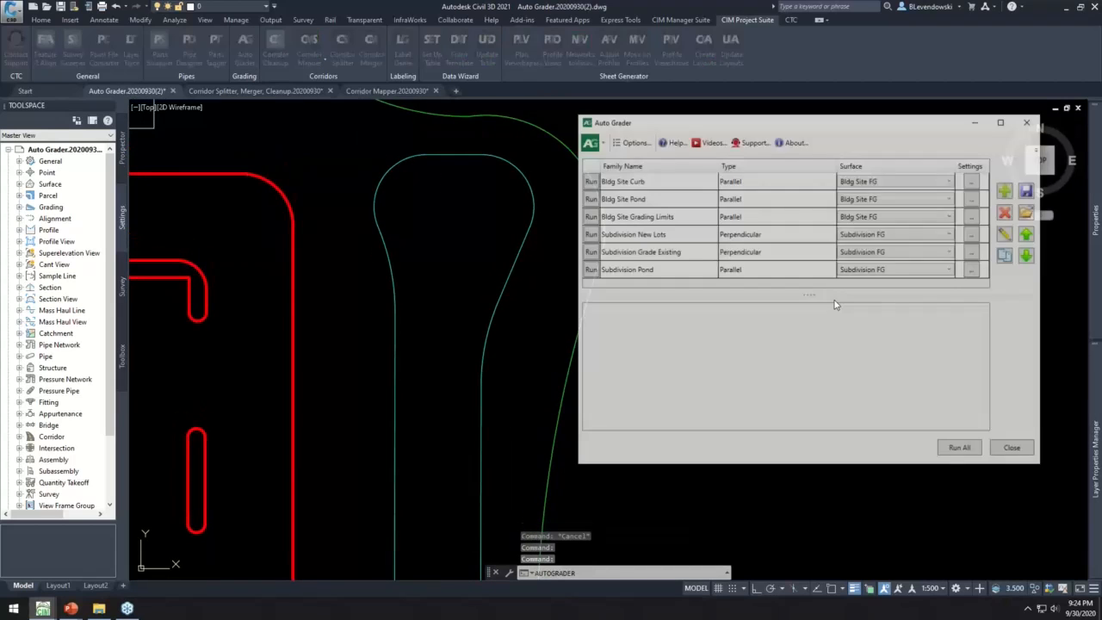
left_click_drag(800, 125, 839, 113)
left_click(710, 168)
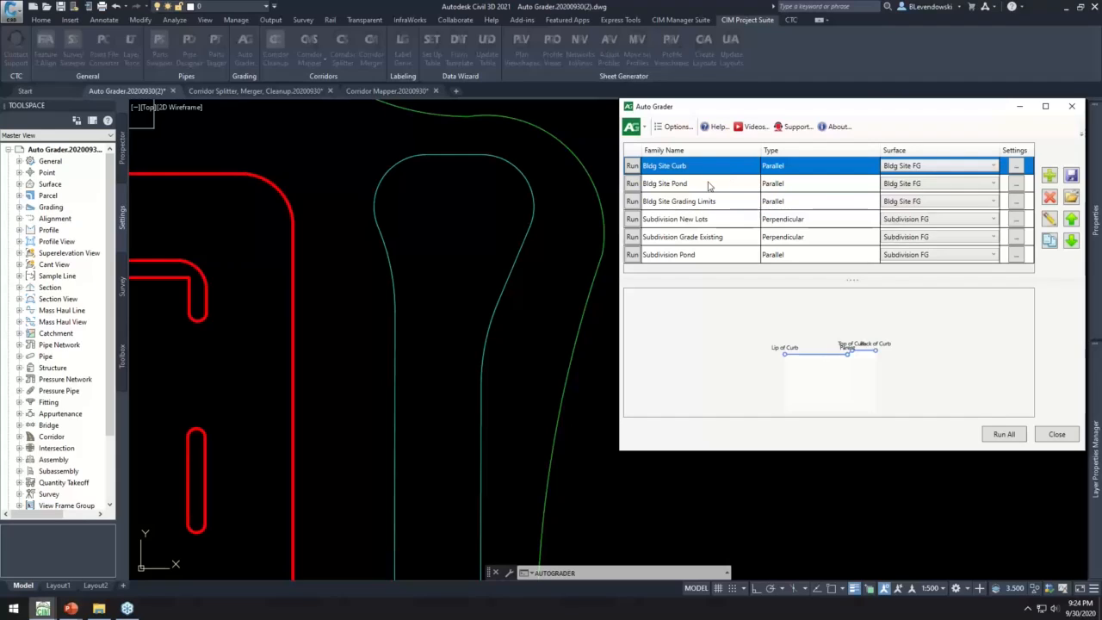
left_click(711, 186)
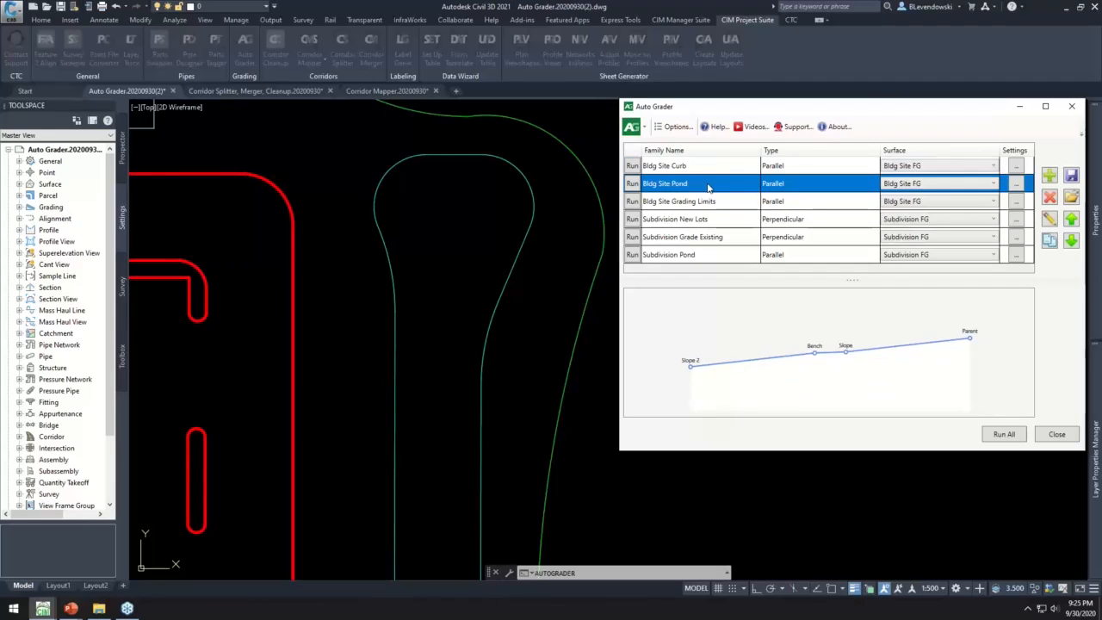
- Open the Bldg Site Pond family for editing and review its Slope, Bench and Slope 2 grading children
left_click(1050, 220)
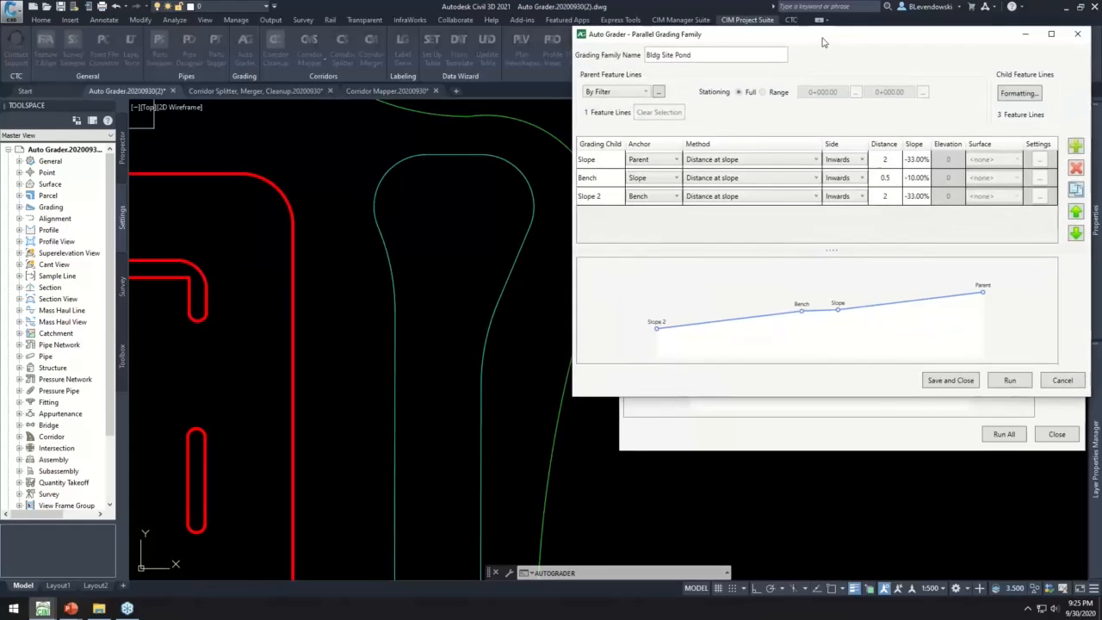
left_click(602, 172)
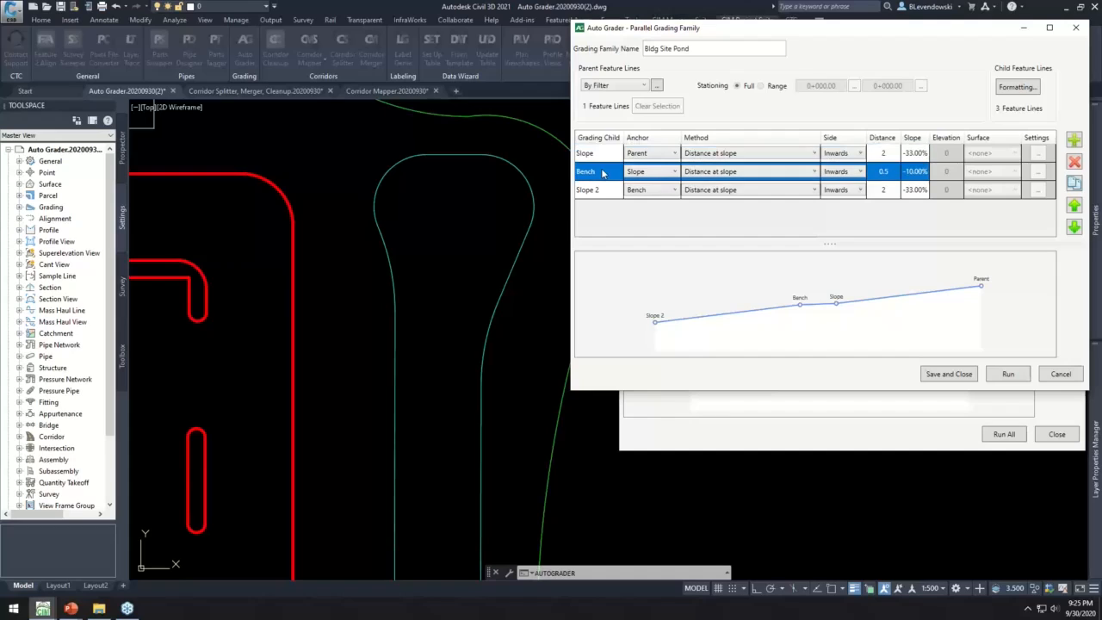
left_click(601, 188)
left_click(608, 156)
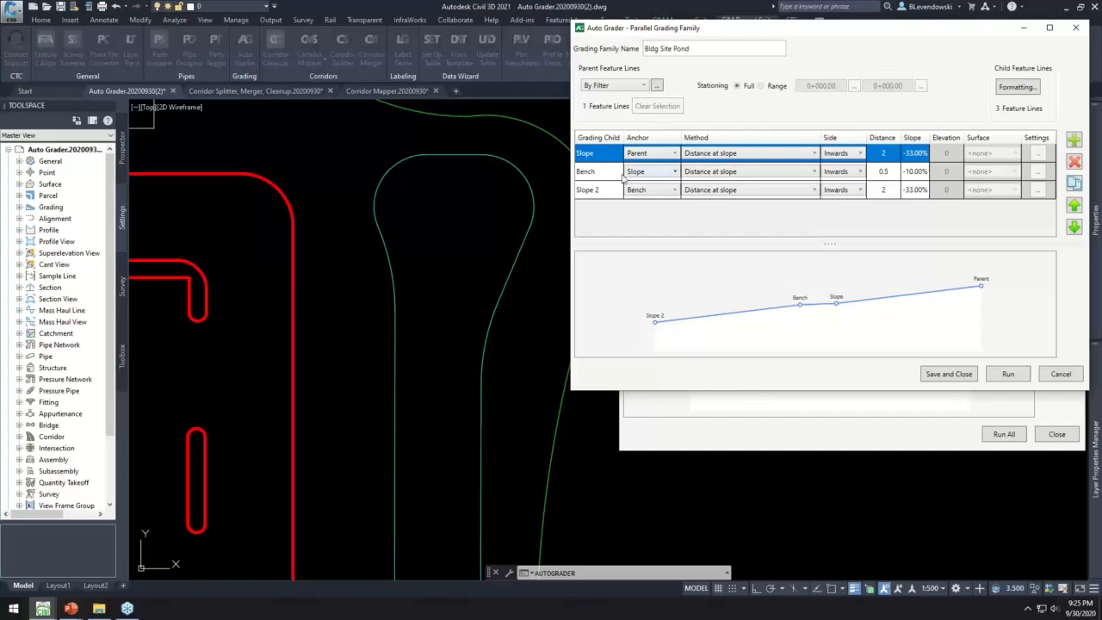
- Check the layer filter for the pond family's parent feature lines without changing it, and go through the grading children's slope settings
left_click(657, 86)
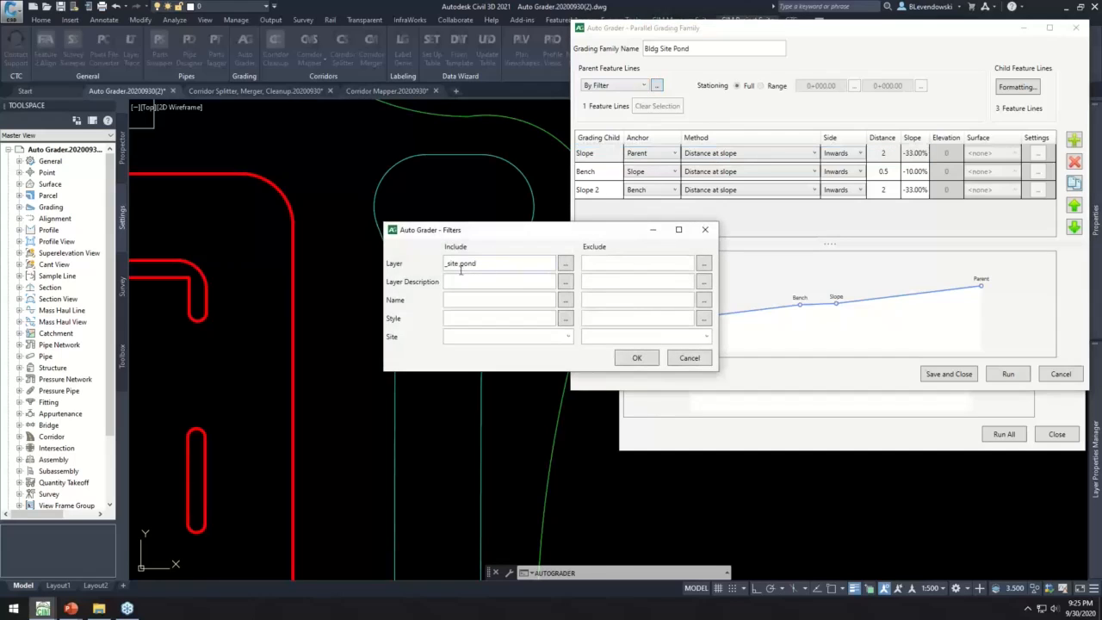
left_click(690, 358)
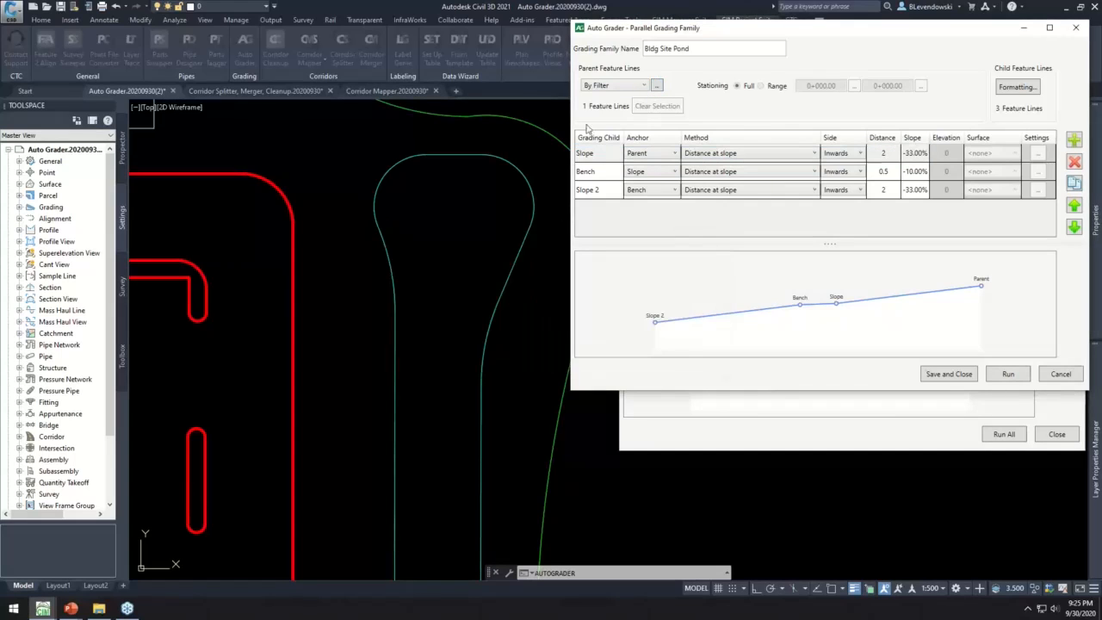
left_click(459, 159)
left_click(601, 155)
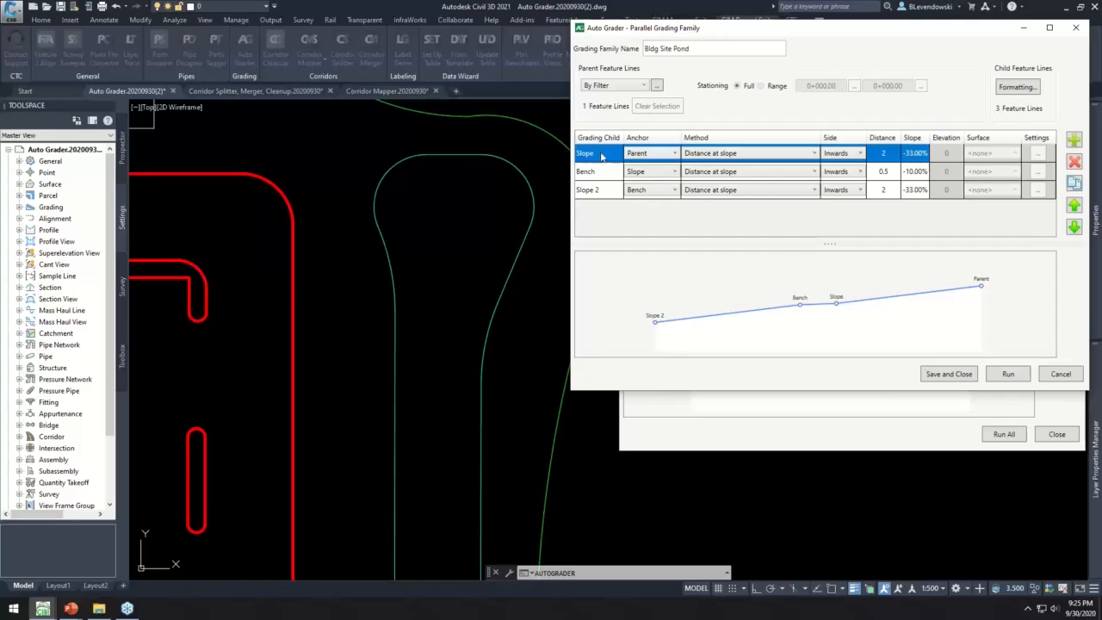
left_click(604, 177)
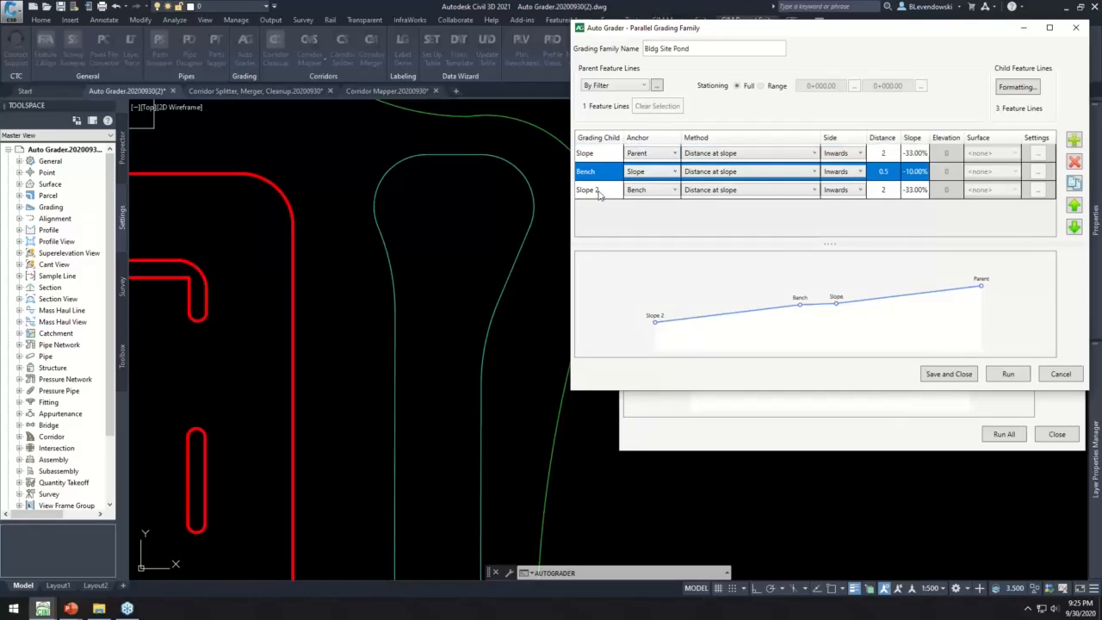
left_click(598, 191)
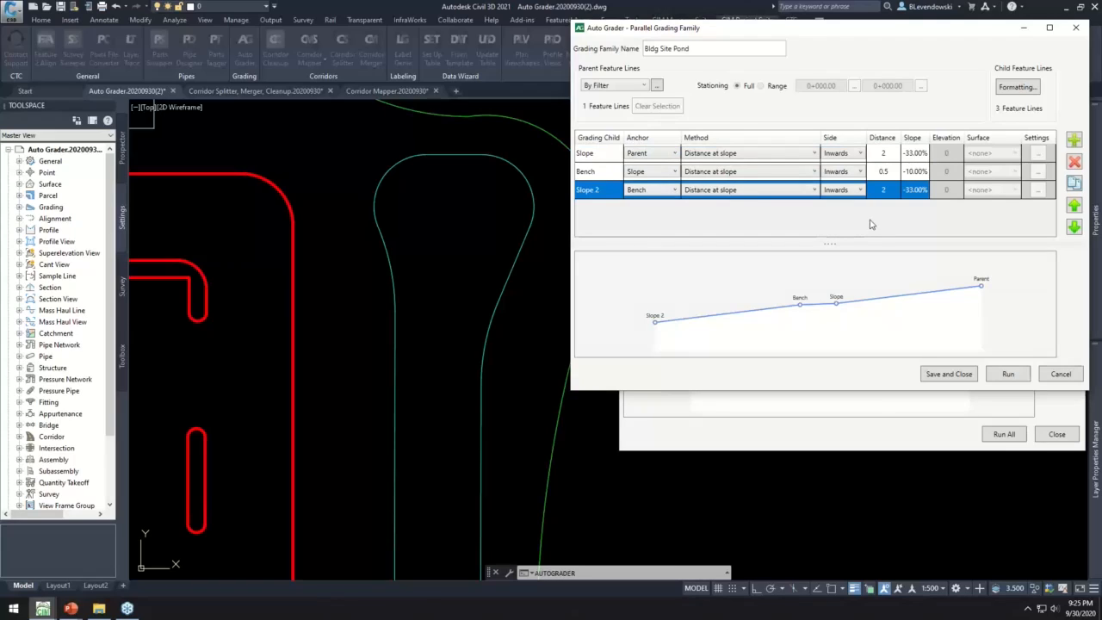
- Review and accept the style, layer and site formatting of the child feature lines, and save the Bldg Site Pond family
left_click(1019, 89)
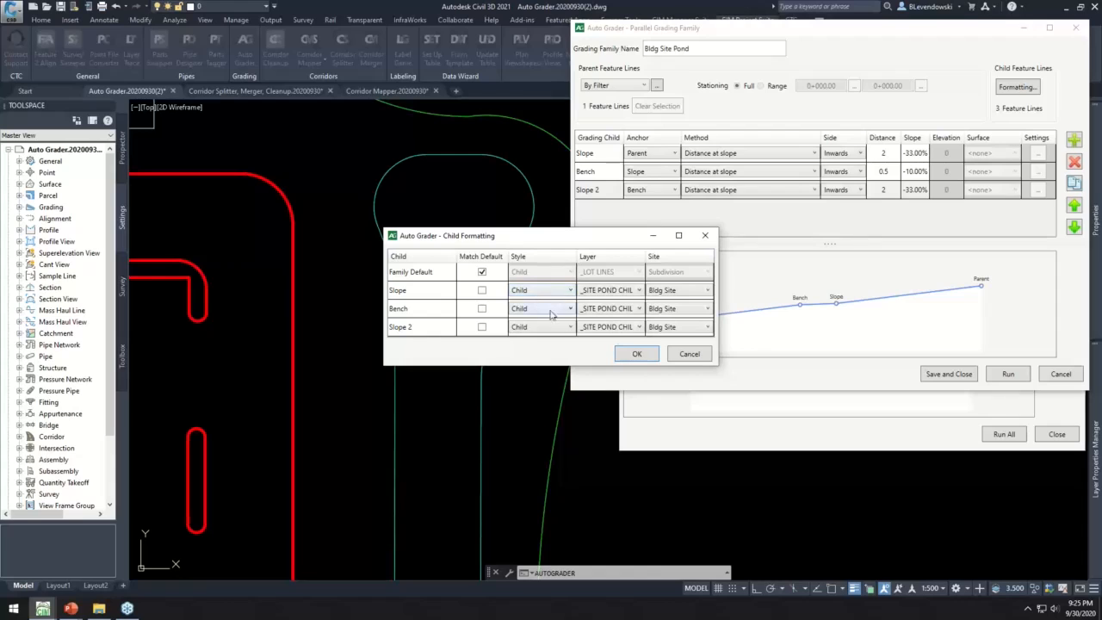
left_click(634, 354)
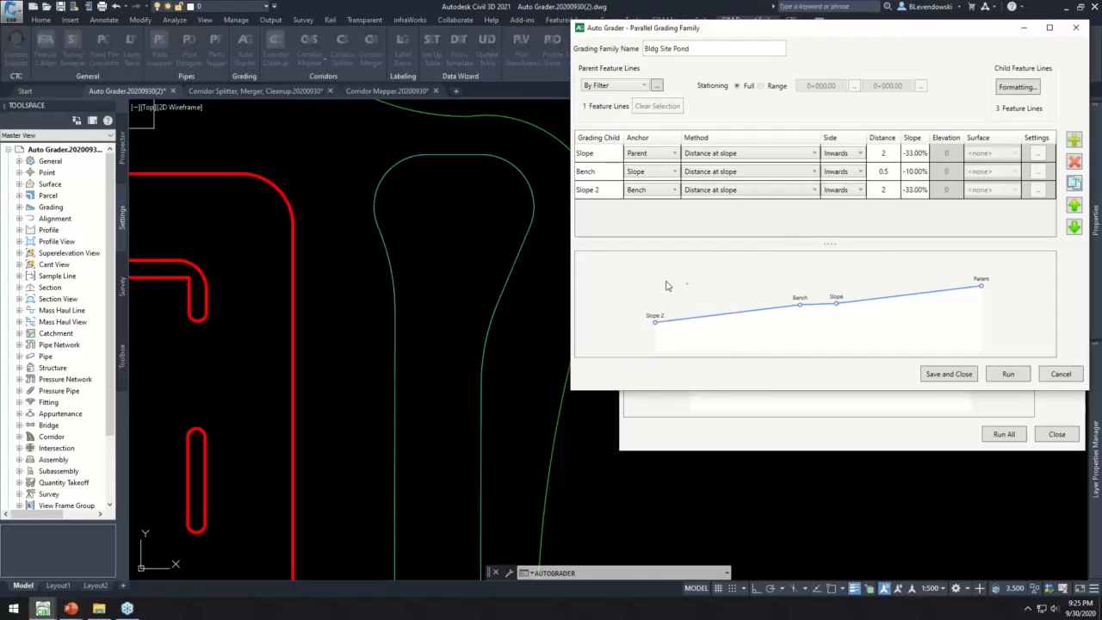
left_click(948, 373)
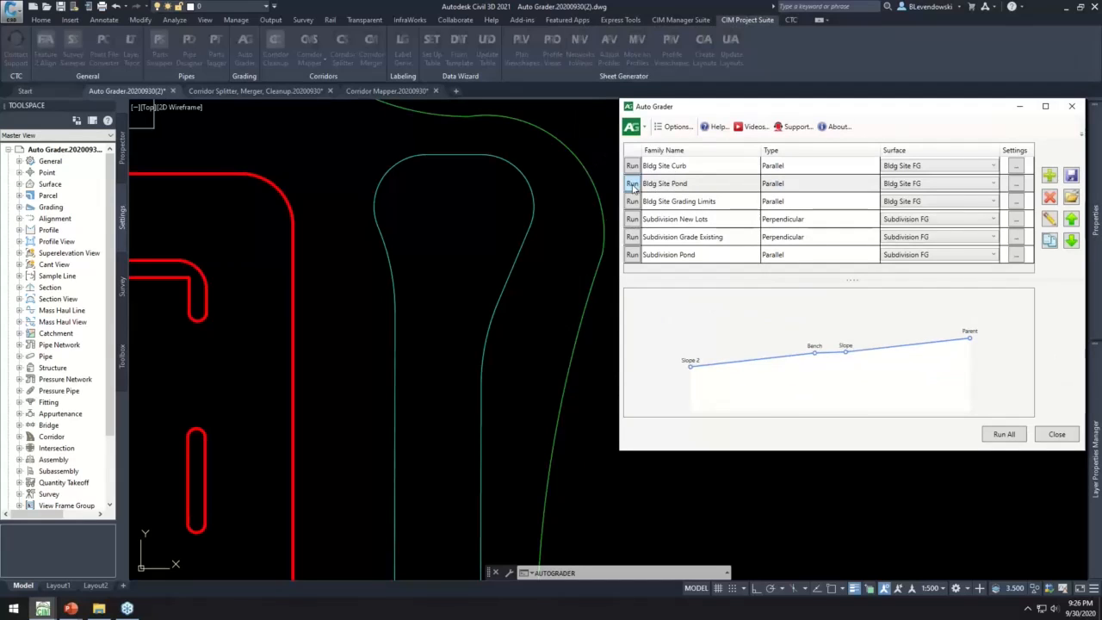
- Run the Bldg Site Pond grading family and close Auto Grader
left_click(633, 184)
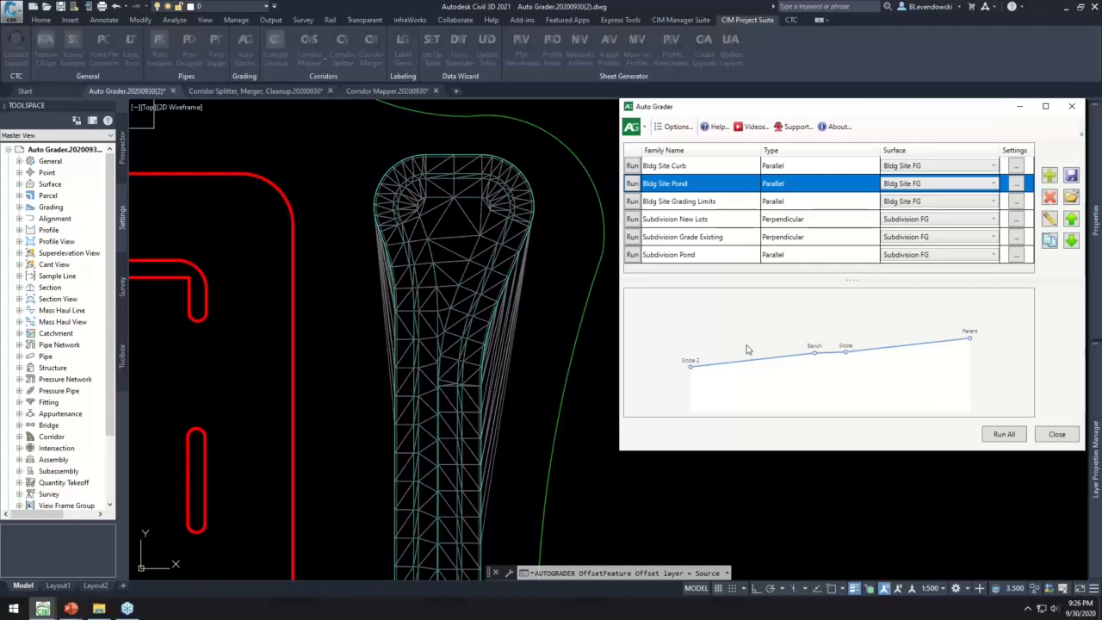
left_click(1055, 434)
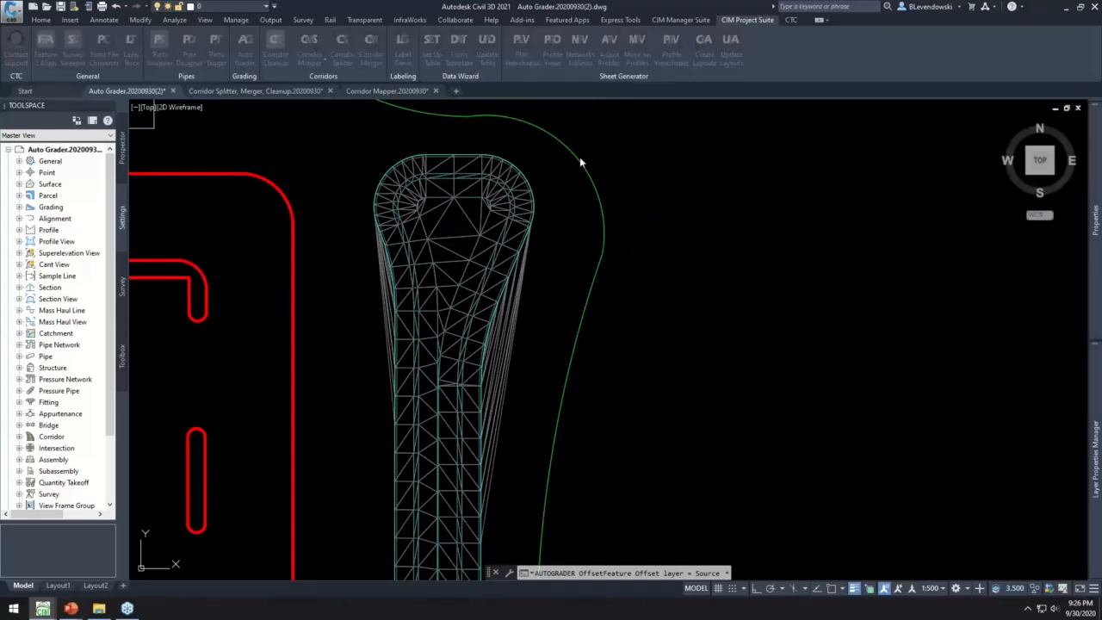
- Stretch the two vertices at the pond's north end outward on its outer feature line, and deselect the line
scroll(475, 138, "up", 5)
left_click(622, 212)
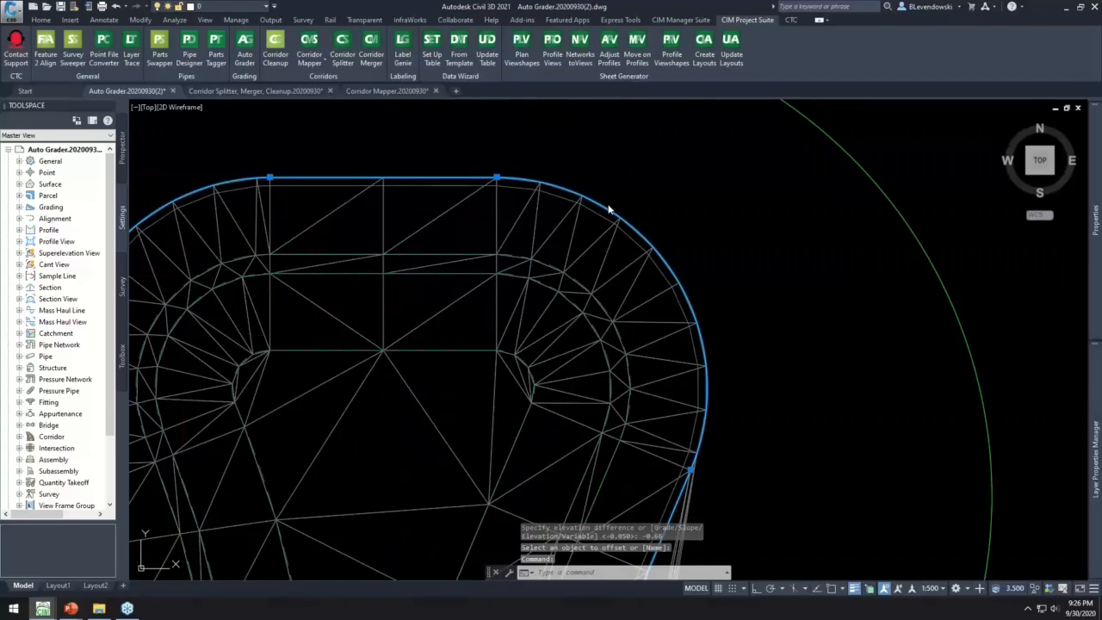
scroll(621, 213, "down", 2)
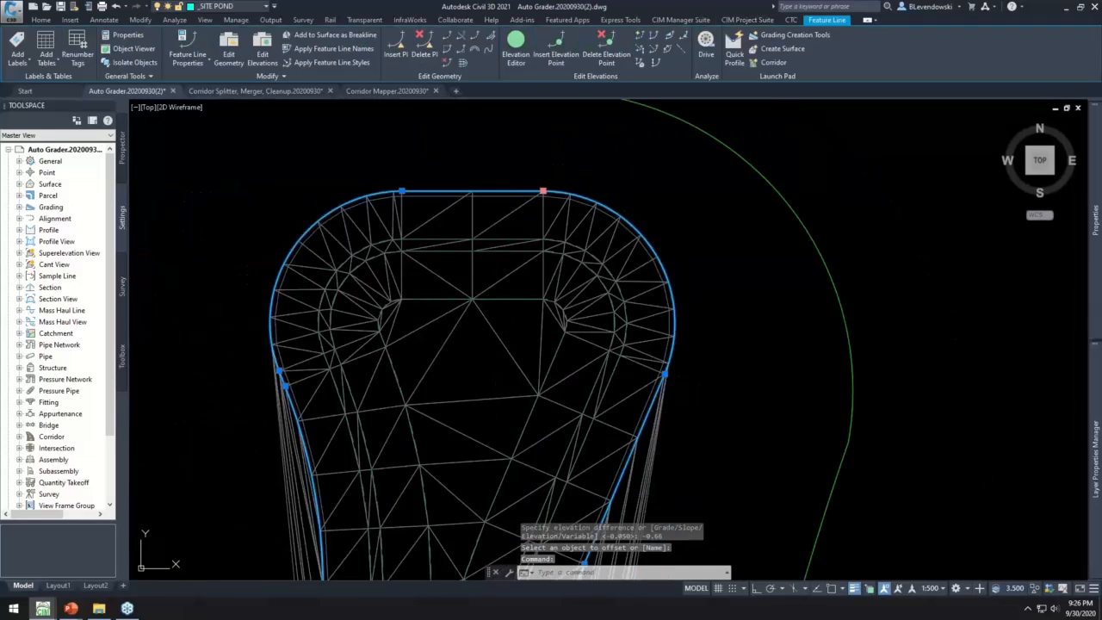
left_click(542, 190)
left_click(590, 147)
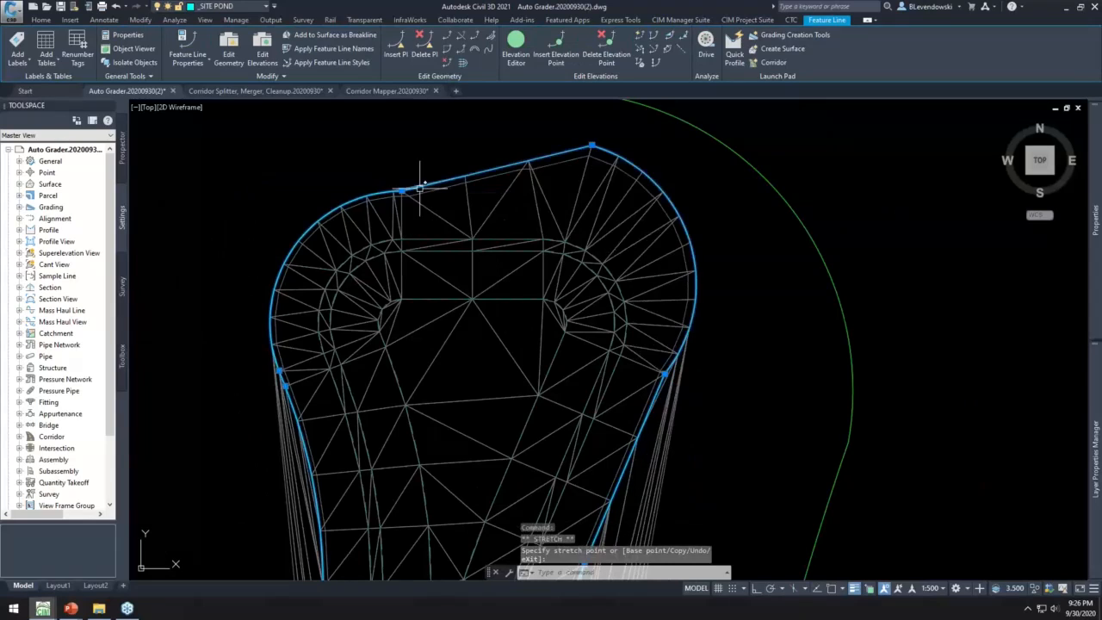
left_click(401, 191)
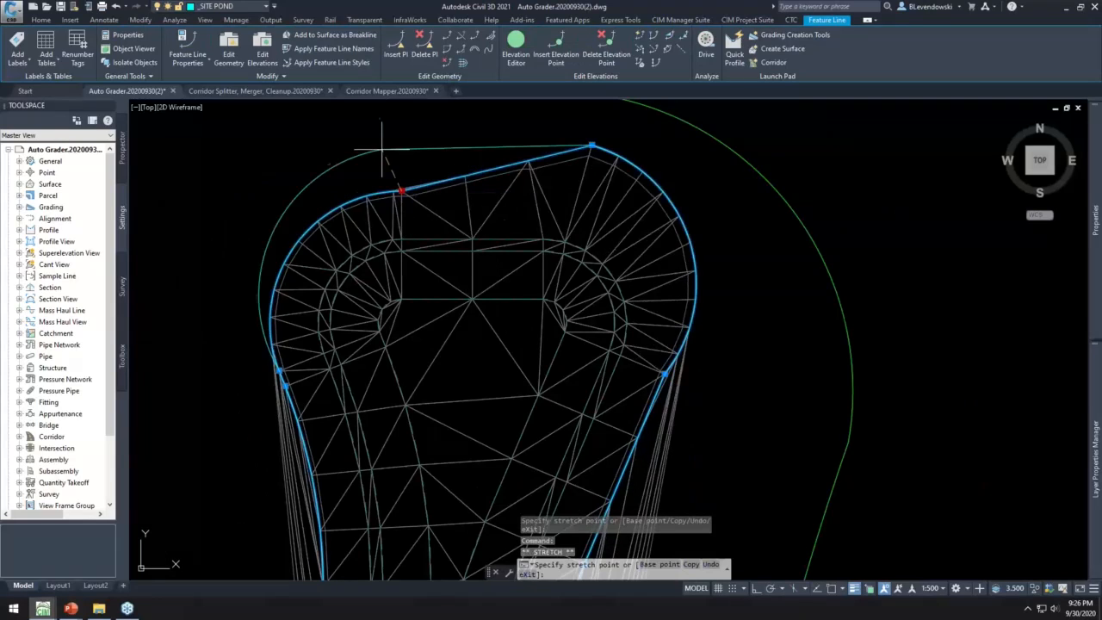
left_click(379, 145)
scroll(431, 202, "down", 2)
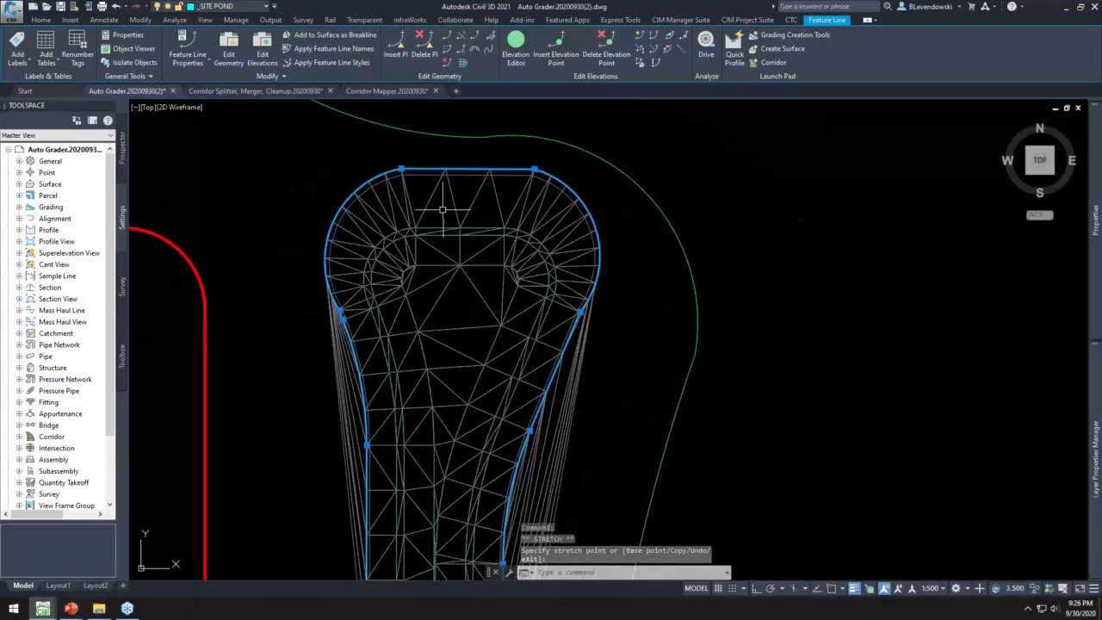
mouse_move(642, 259)
middle_mouse_down()
mouse_move(554, 201)
mouse_move(544, 155)
middle_mouse_up()
key("Escape")
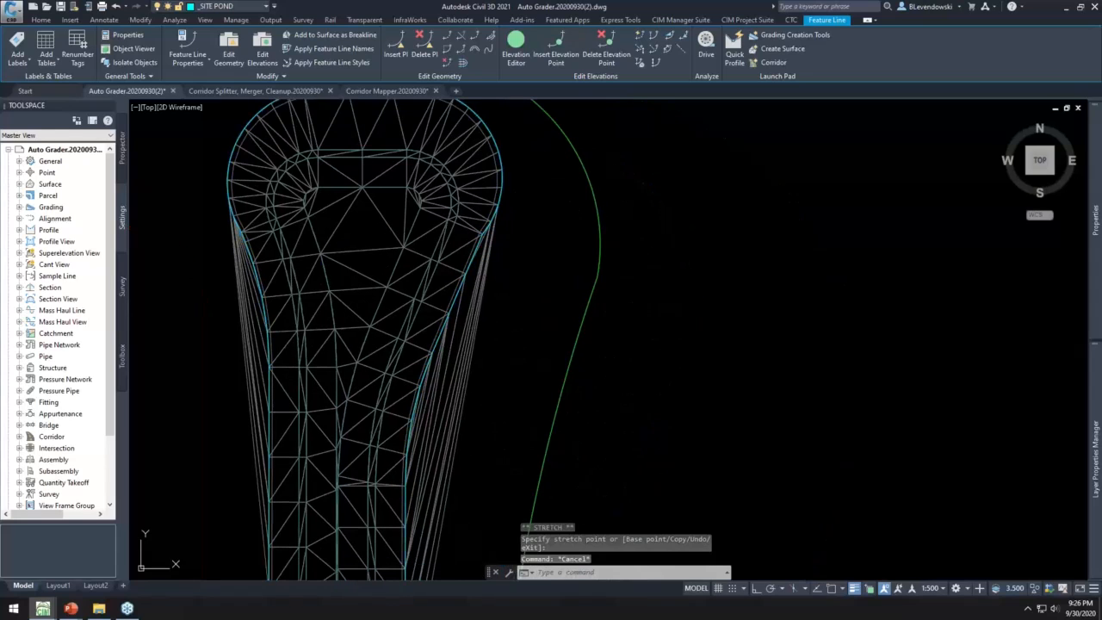
- Rerun the Bldg Site Pond grading family in Auto Grader to update the pond, and review and accept its breakline settings
key("Escape")
middle_click_drag(426, 158, 416, 185)
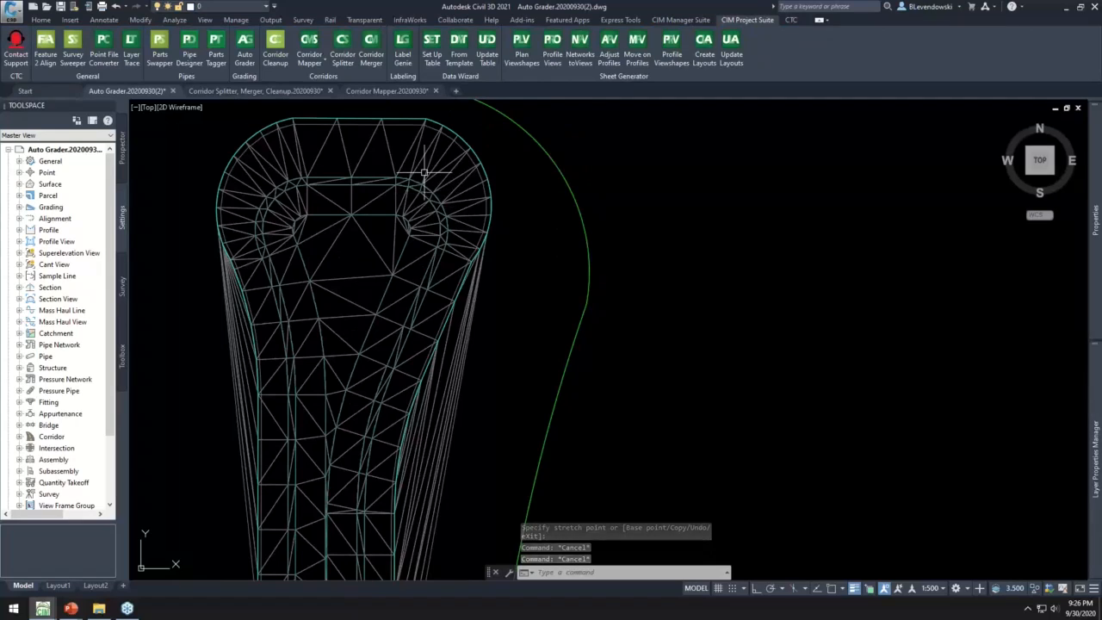
left_click(245, 45)
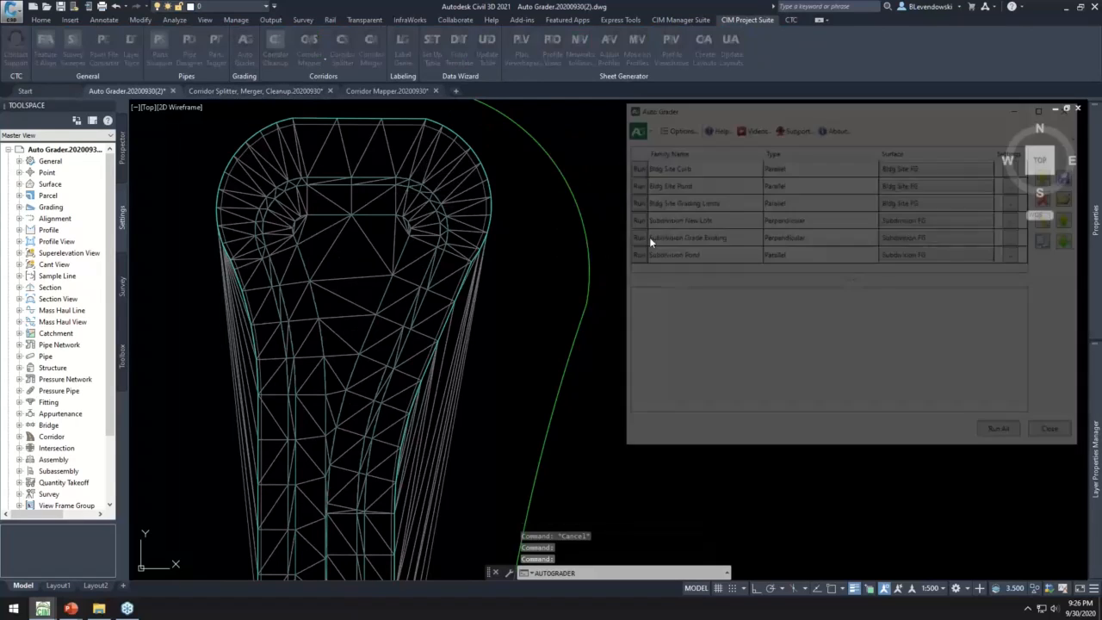
left_click(633, 183)
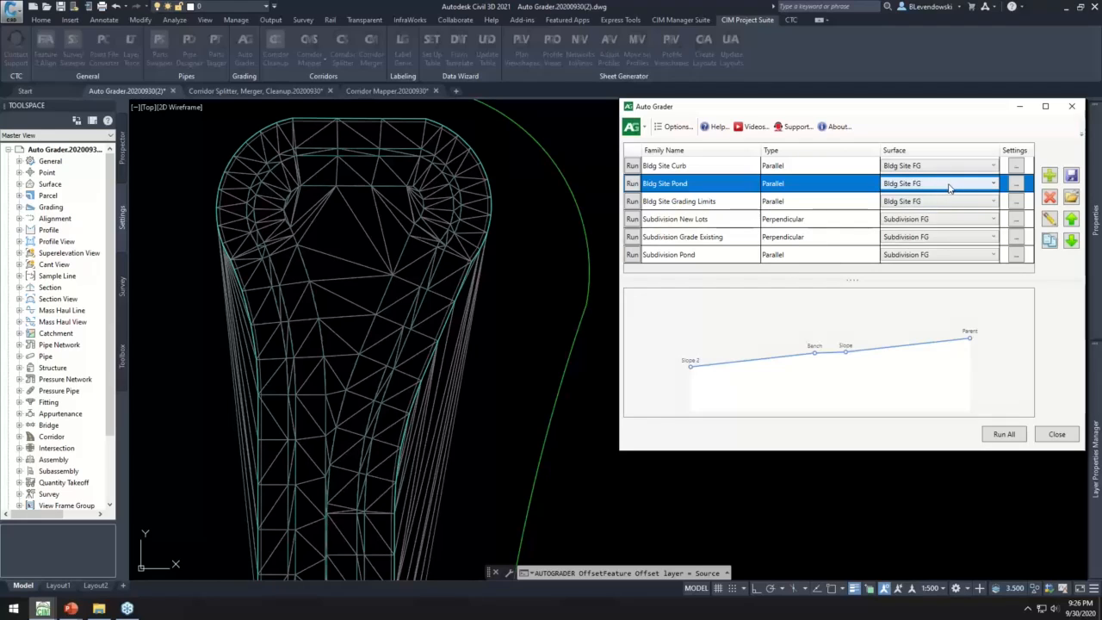
left_click(1017, 184)
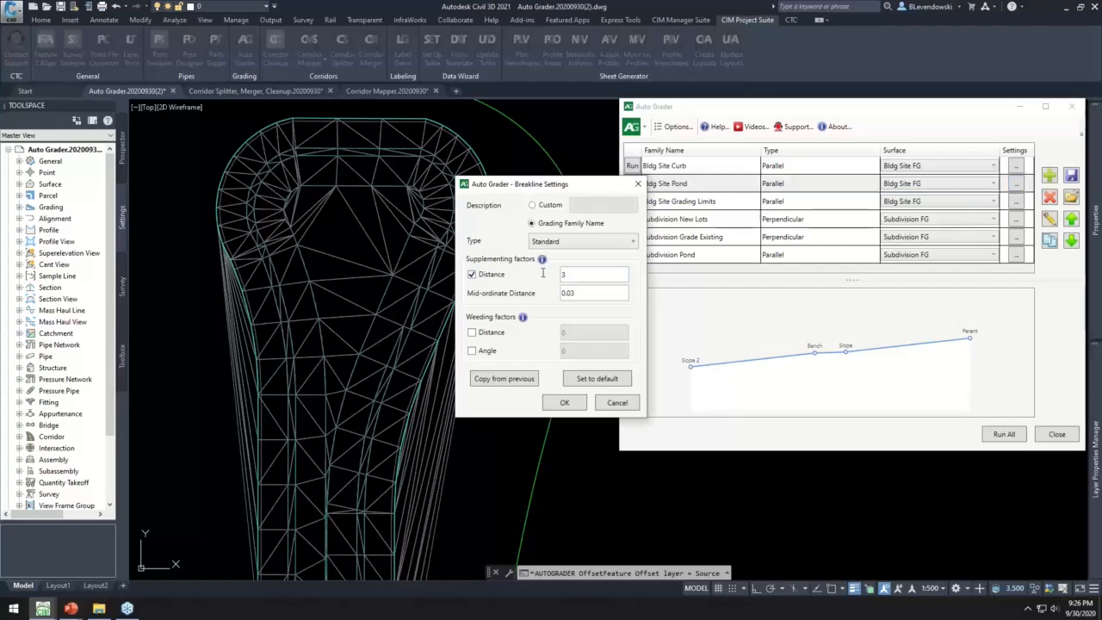
left_click(565, 402)
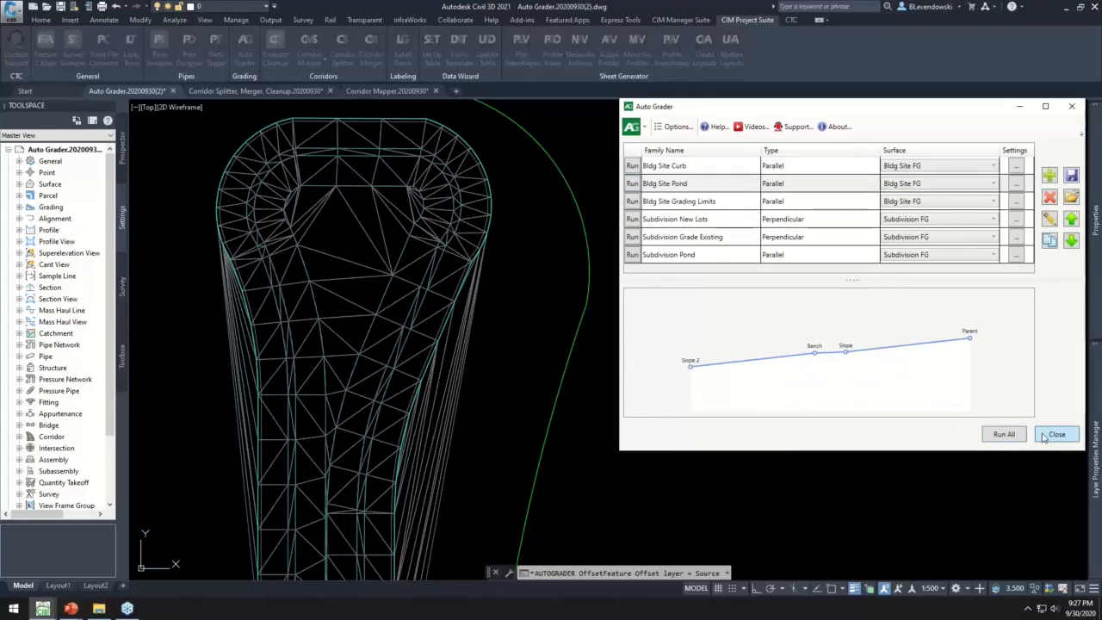
- Examine the red curb feature lines around the parking lot and its islands, west of the graded pond
scroll(671, 240, "down", 8)
scroll(507, 263, "up", 4)
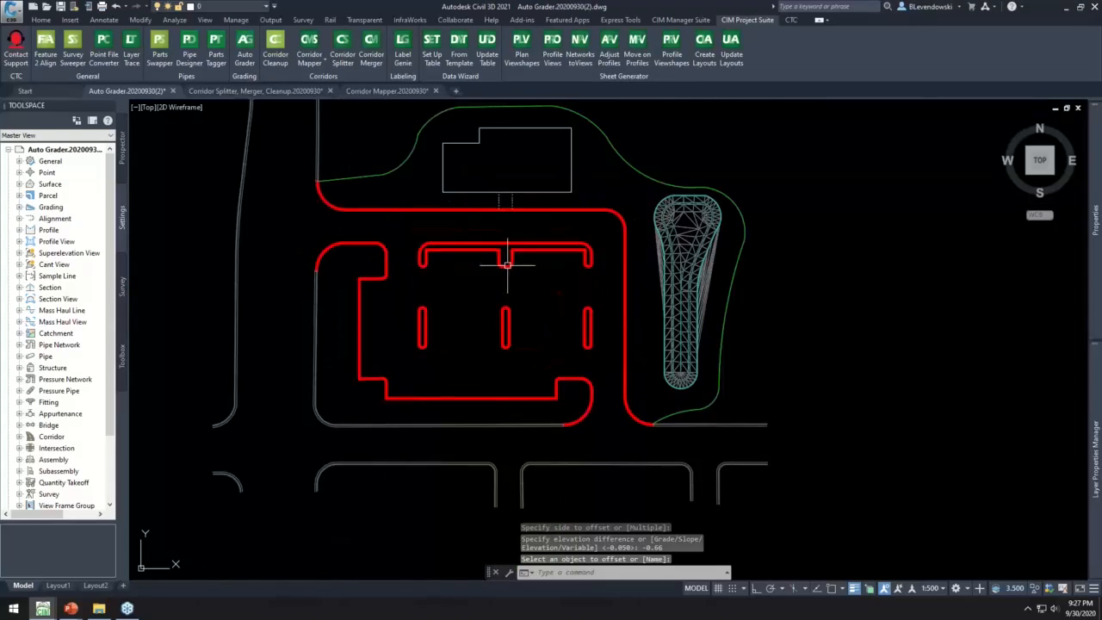
middle_click_drag(594, 246, 526, 279)
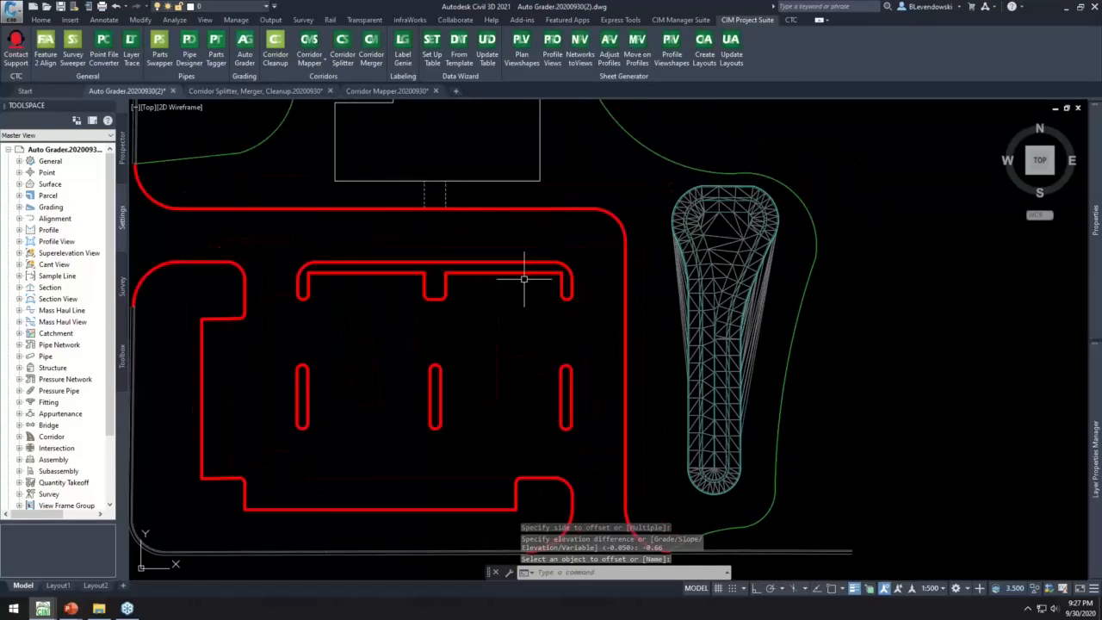
scroll(569, 269, "up", 7)
scroll(570, 275, "down", 4)
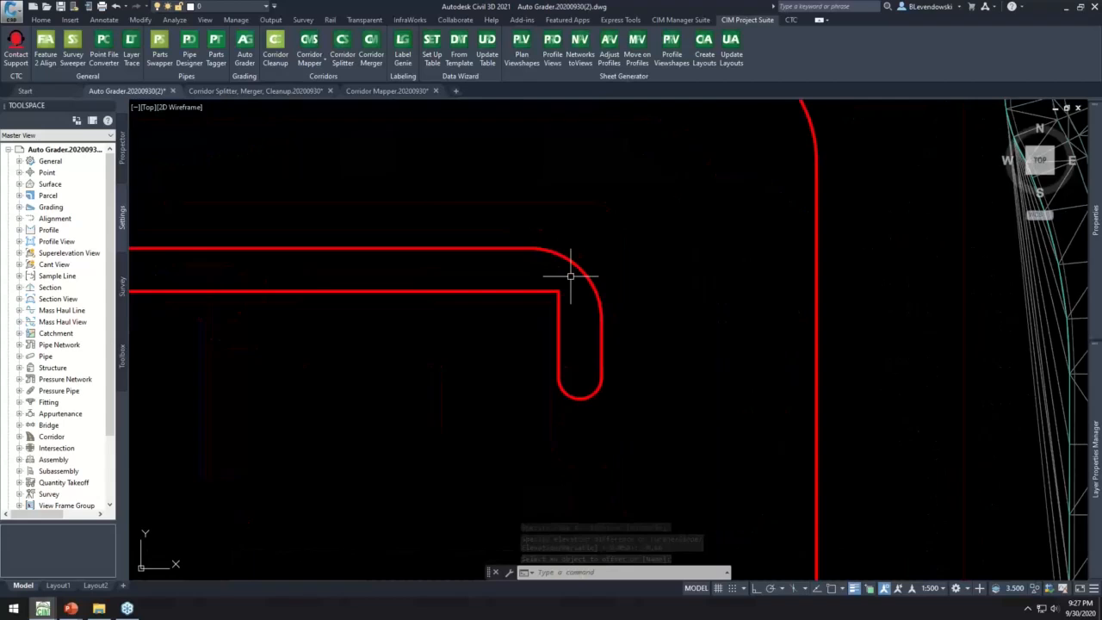
scroll(570, 275, "down", 5)
scroll(510, 307, "up", 3)
mouse_move(509, 307)
middle_mouse_down()
mouse_move(584, 286)
mouse_move(569, 283)
mouse_move(580, 269)
mouse_move(529, 249)
middle_mouse_up()
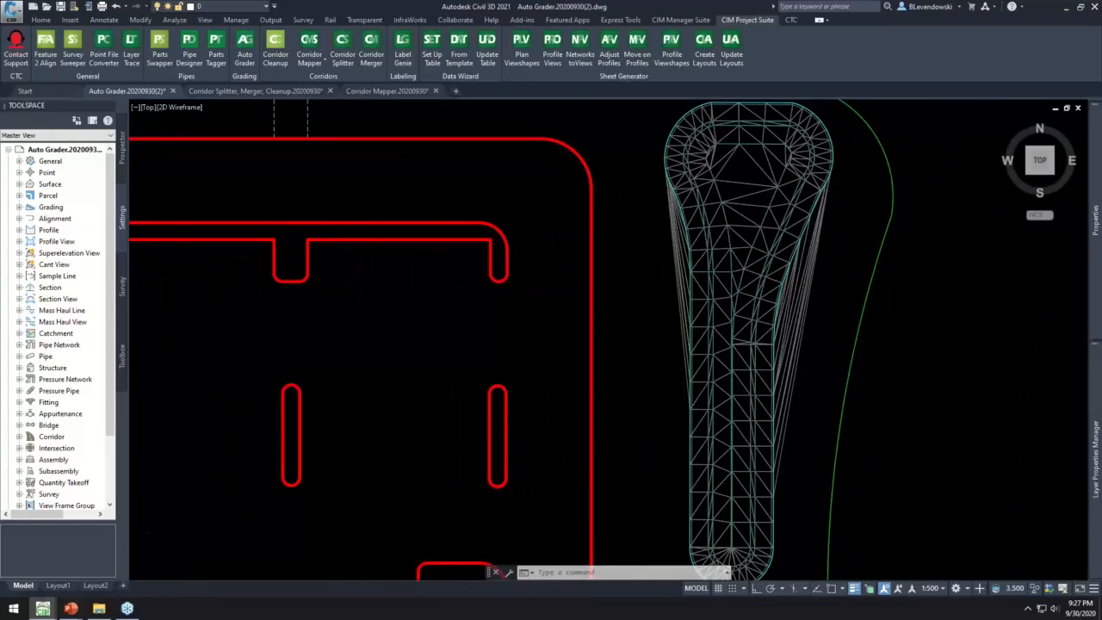
scroll(537, 247, "down", 2)
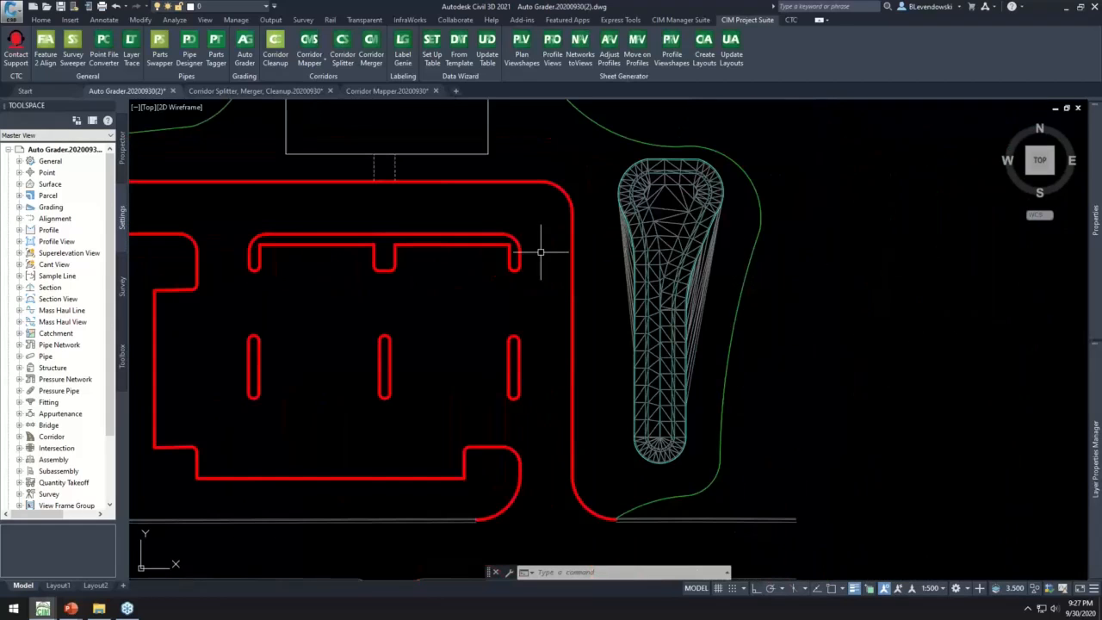
- Select the curb feature line of the long parking island south of the building to check its layer, and deselect it
left_click(496, 233)
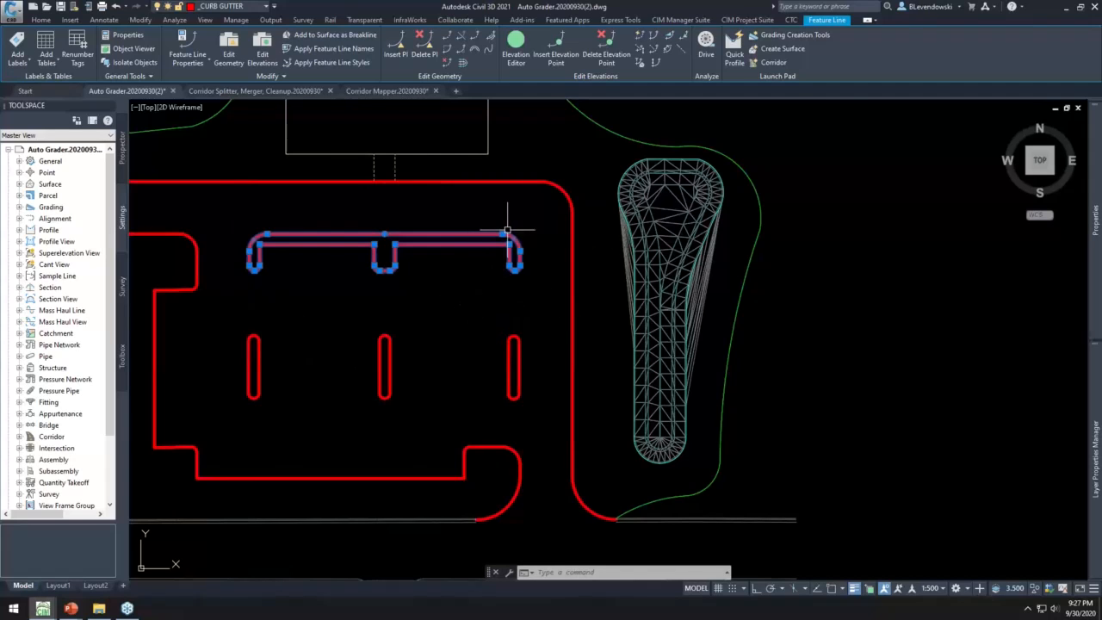
scroll(508, 236, "up", 5)
scroll(517, 256, "down", 4)
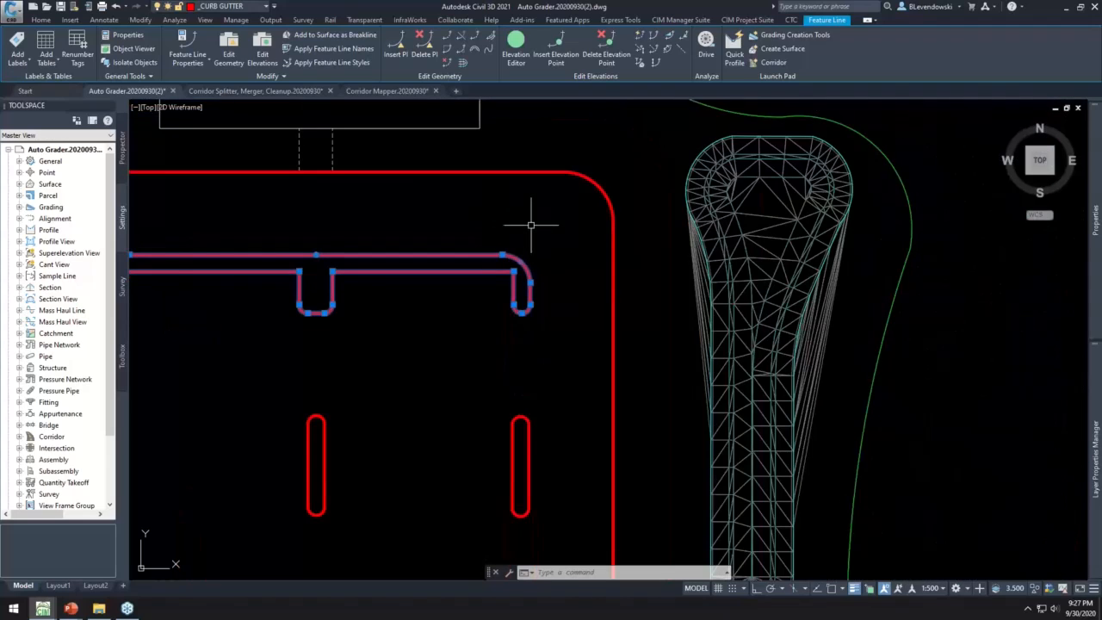
left_click(40, 20)
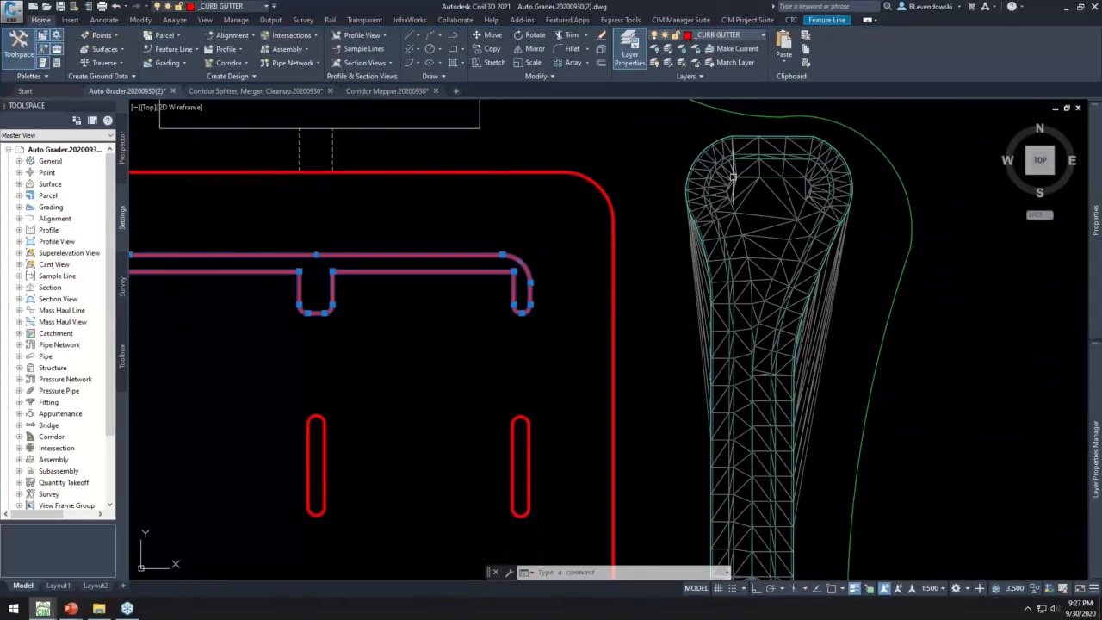
key("Escape")
key("Escape")
key("Escape")
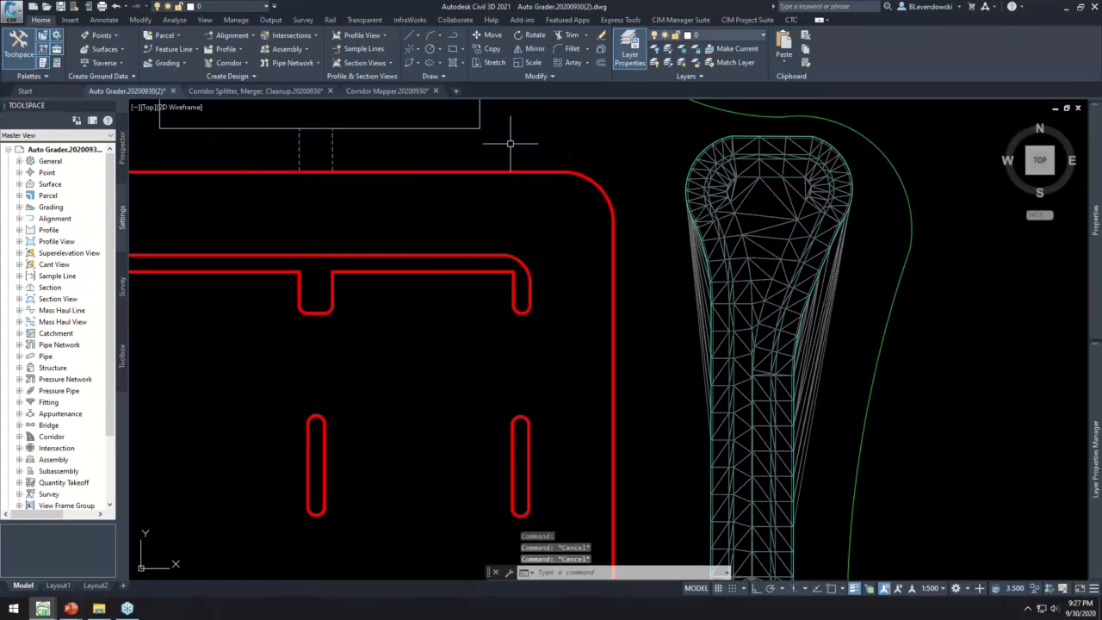
- Review the Top of Curb child in Auto Grader's Bldg Site Curb family, and save and run the family
left_click(742, 22)
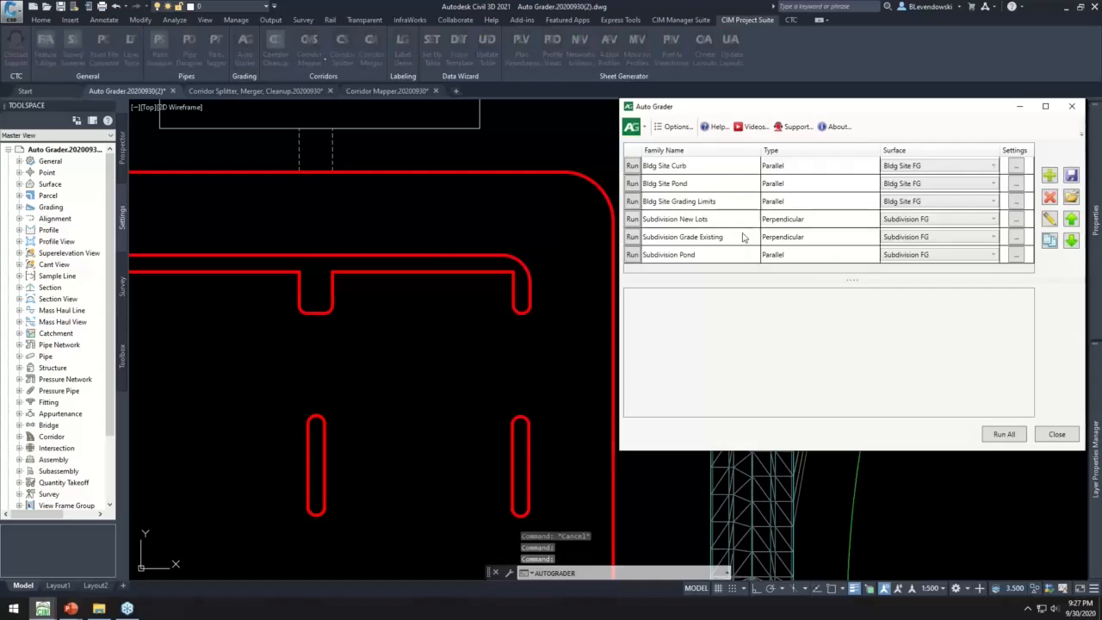
left_click(688, 166)
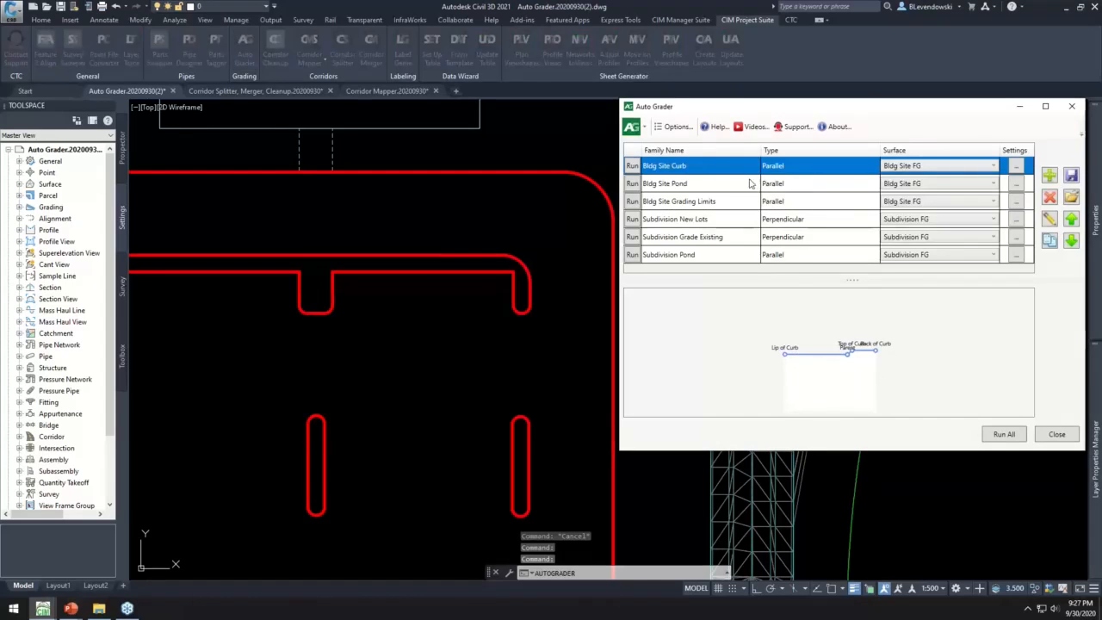
left_click(1050, 219)
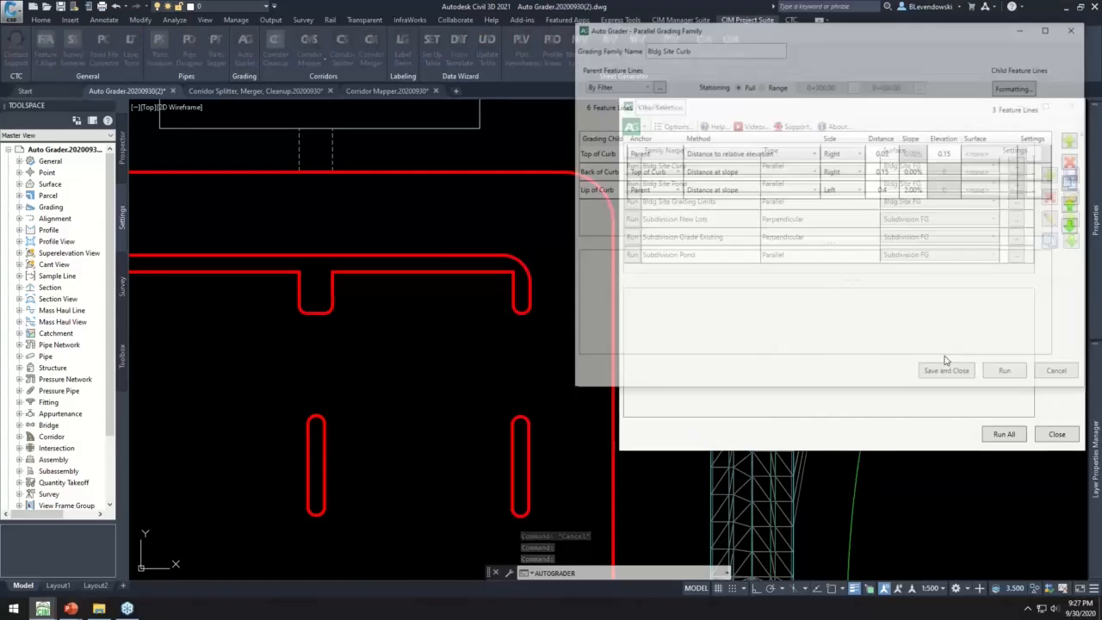
left_click(630, 157)
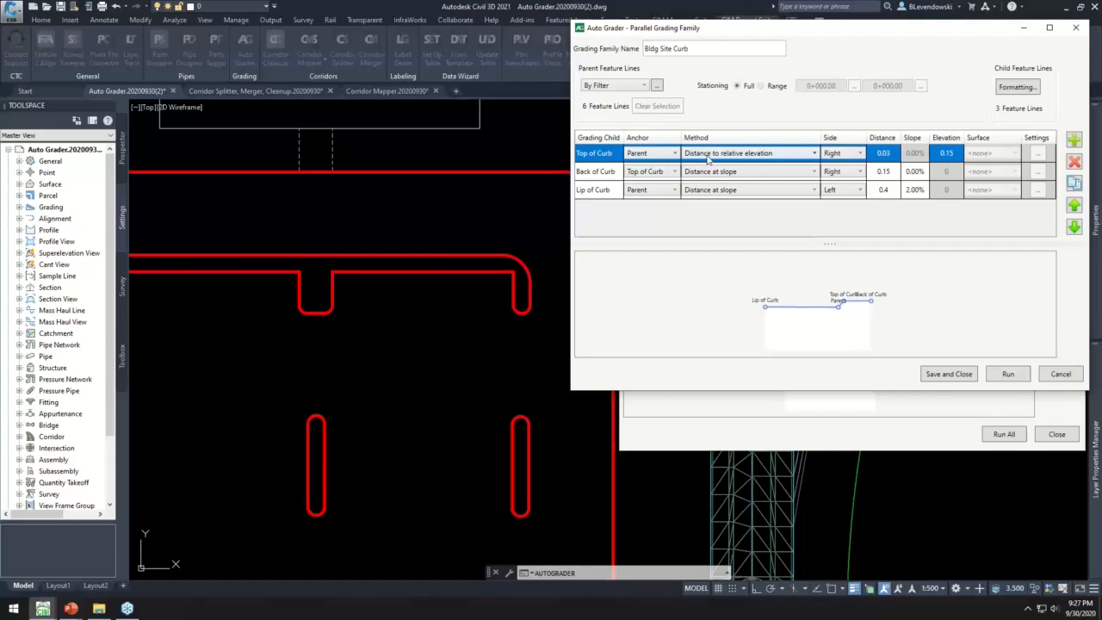
left_click(742, 155)
left_click(946, 374)
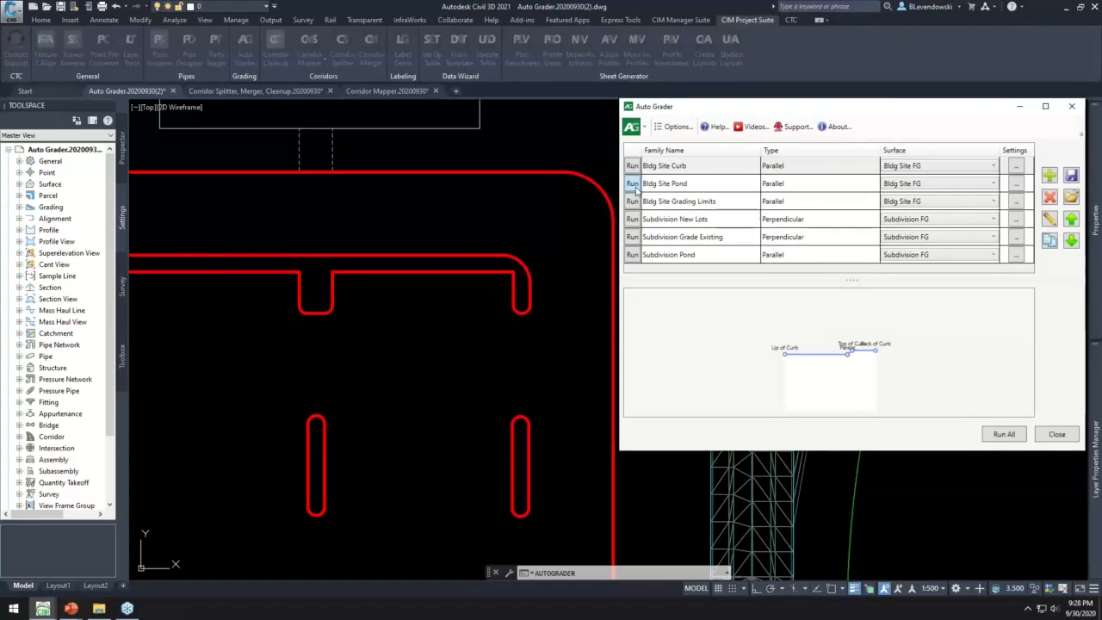
left_click(632, 166)
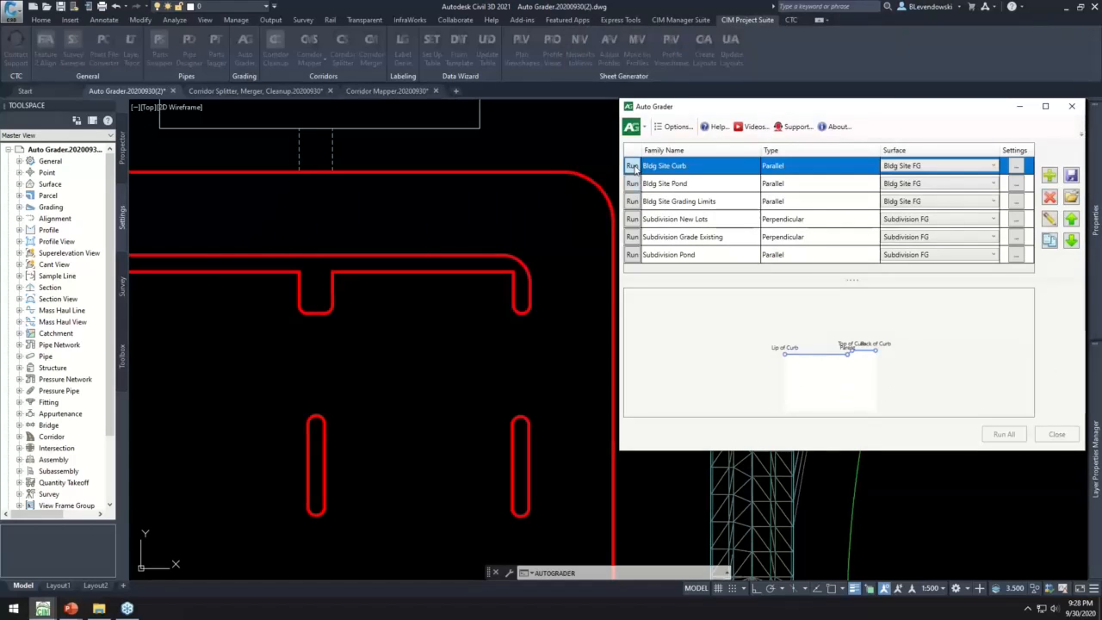
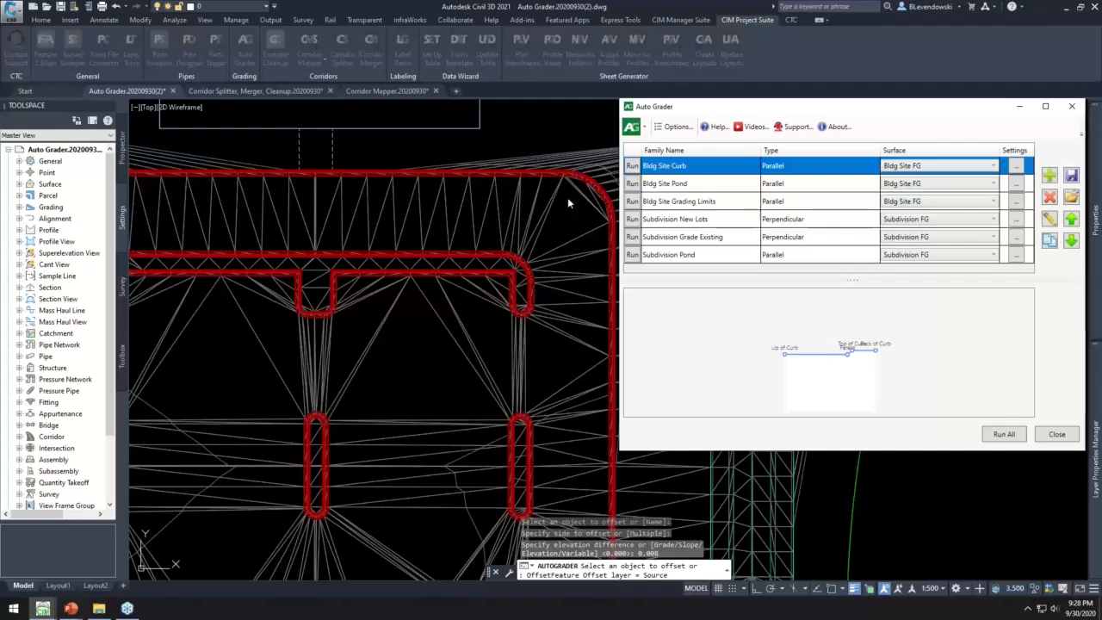
- Set the Lip of Curb distance to 0.8 in the Bldg Site Curb family and save the family
left_click(1048, 221)
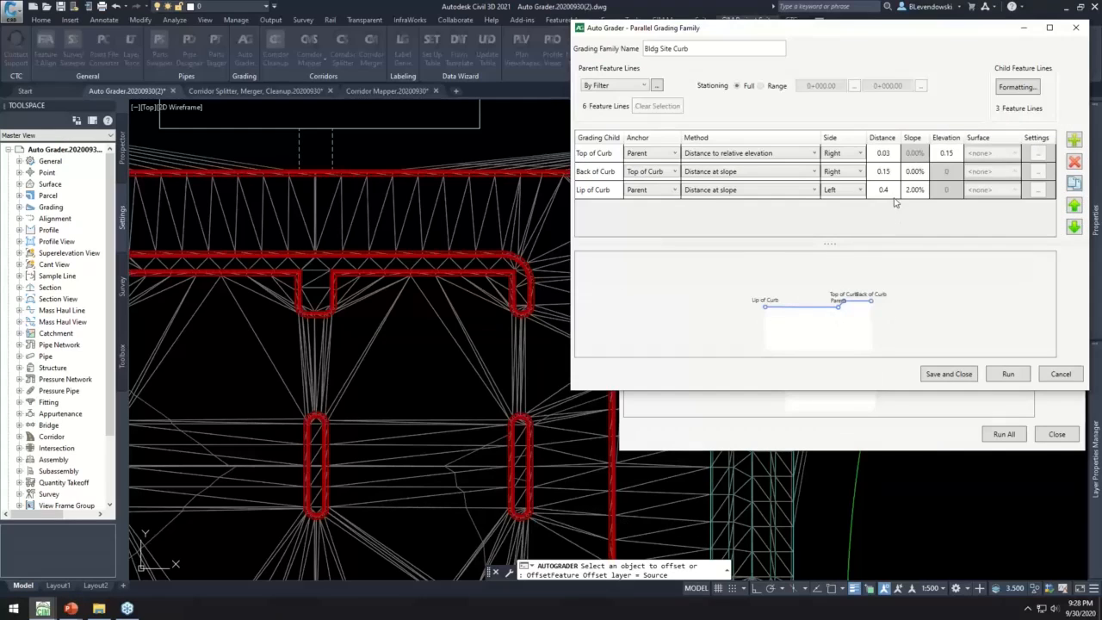
left_click(886, 196)
type("8")
key("Return")
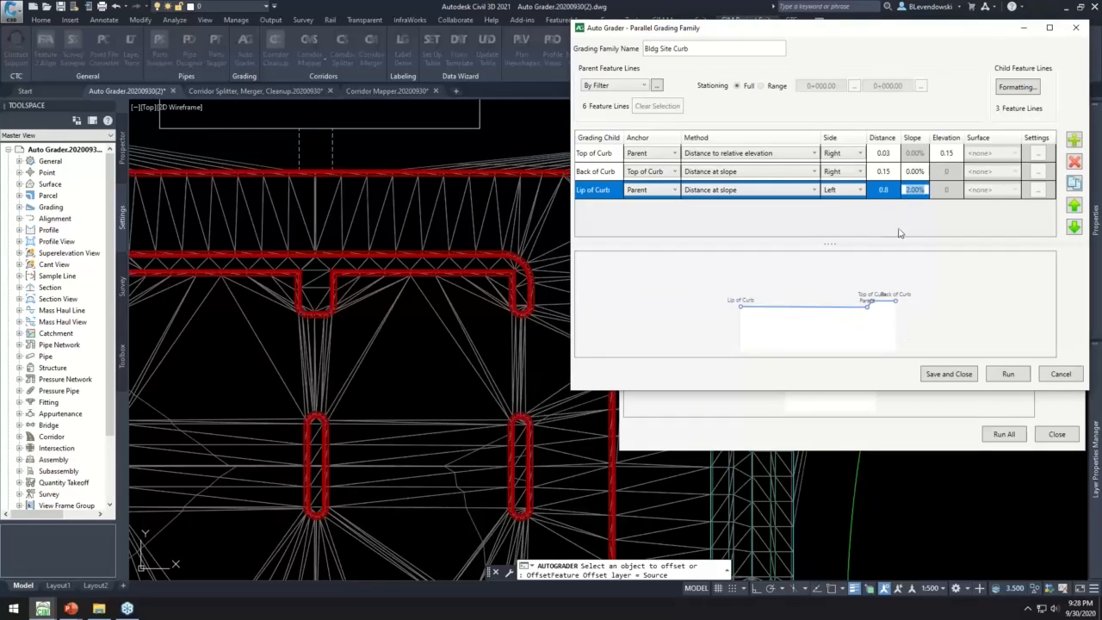
left_click(942, 376)
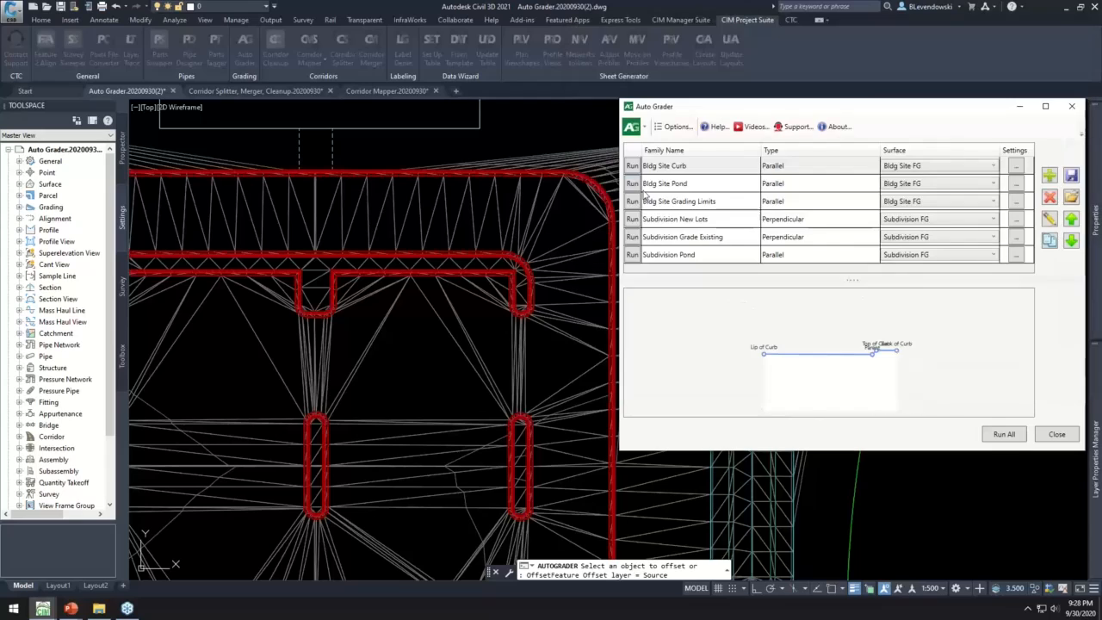
- Rerun the Bldg Site Curb family to regrade the parking lot curbs, and close Auto Grader
left_click(475, 173)
left_click(632, 167)
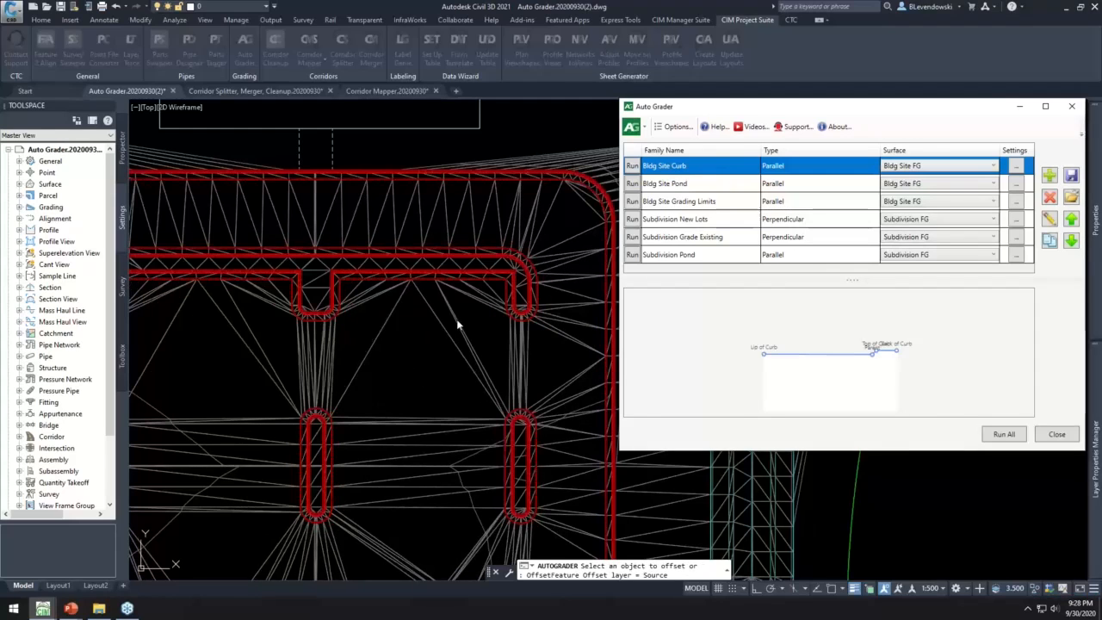
left_click(1056, 435)
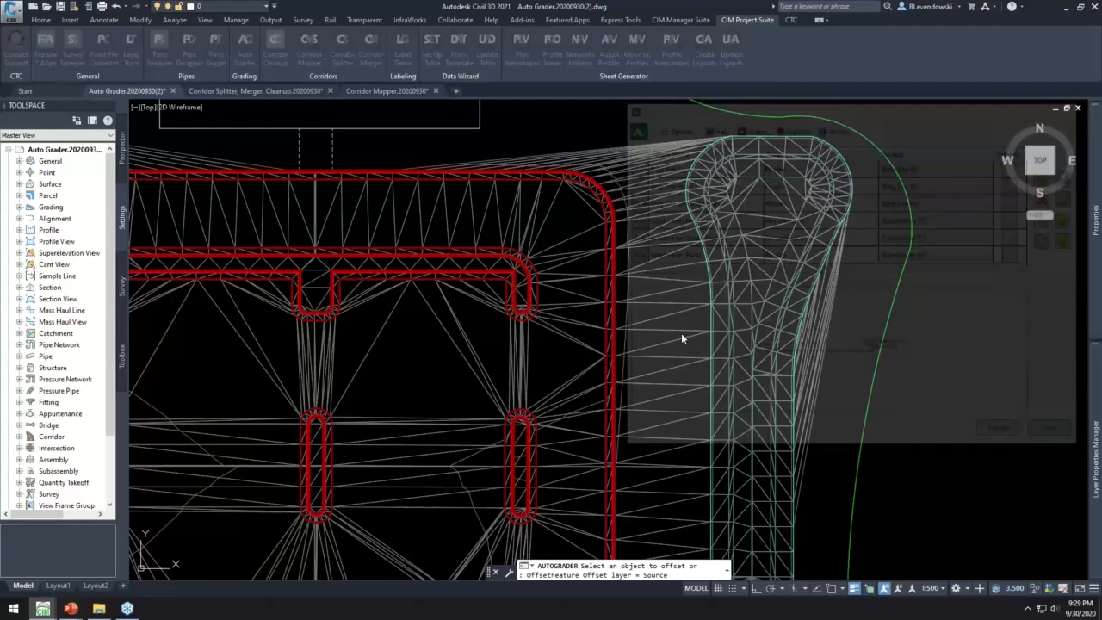
- Reopen Auto Grader, run the Bldg Site Grading Limits family on the Bldg Site FG surface, and close the tool
scroll(503, 343, "down", 2)
mouse_move(526, 164)
middle_mouse_down()
mouse_move(526, 209)
mouse_move(550, 222)
middle_mouse_up()
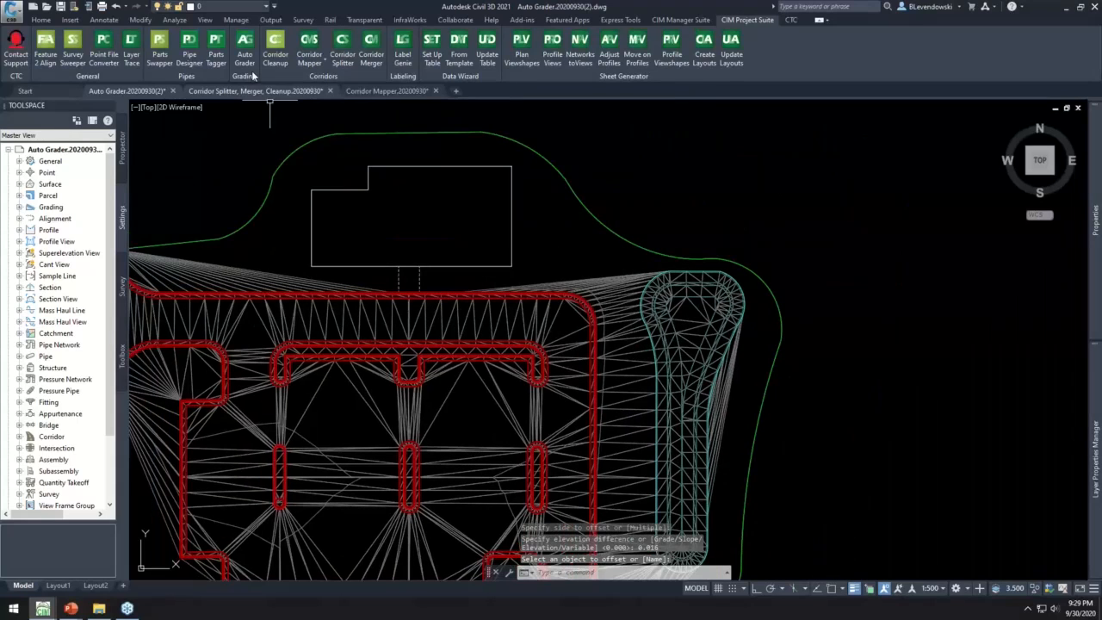
left_click(634, 202)
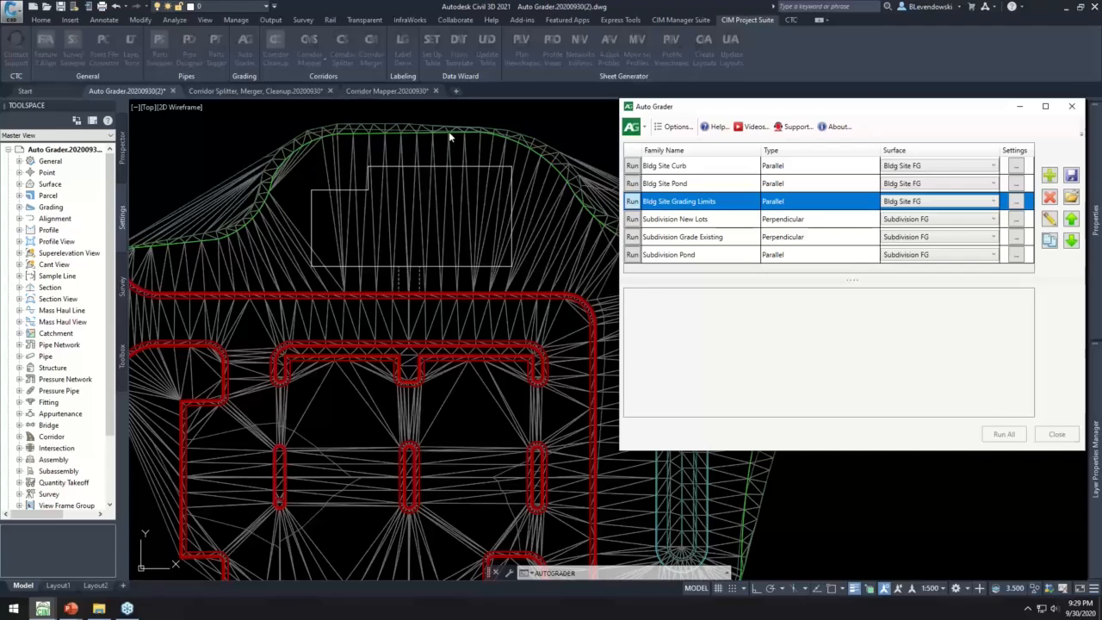
left_click(1018, 436)
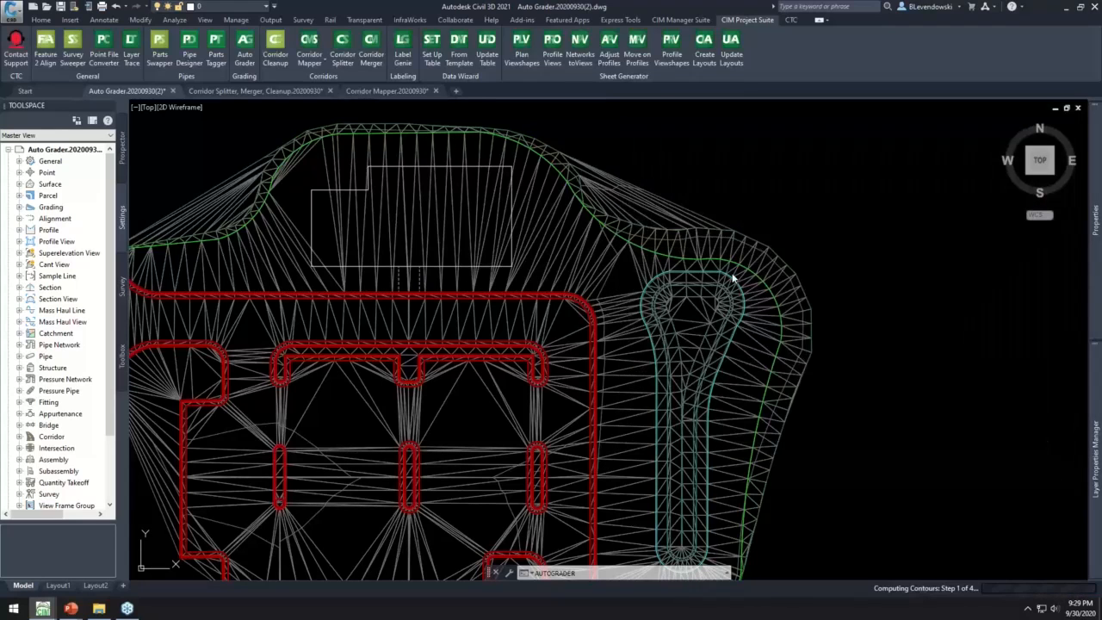
- Select the outer grading limits child feature line north of the pond, examine its course around the site, and deselect it
scroll(731, 278, "up", 5)
left_click(668, 233)
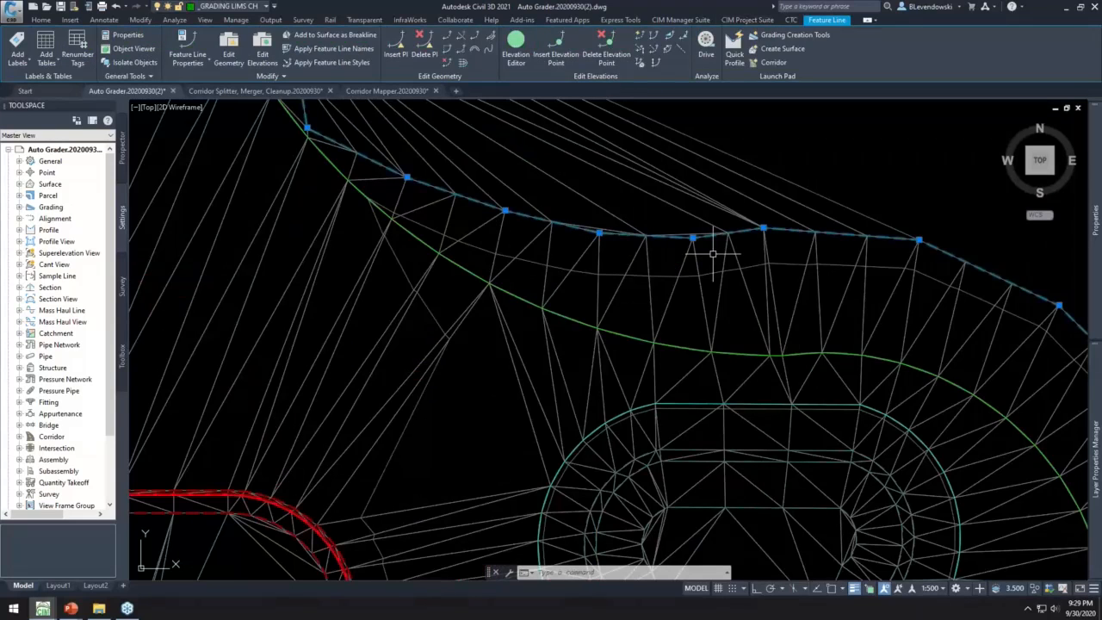
scroll(713, 254, "down", 2)
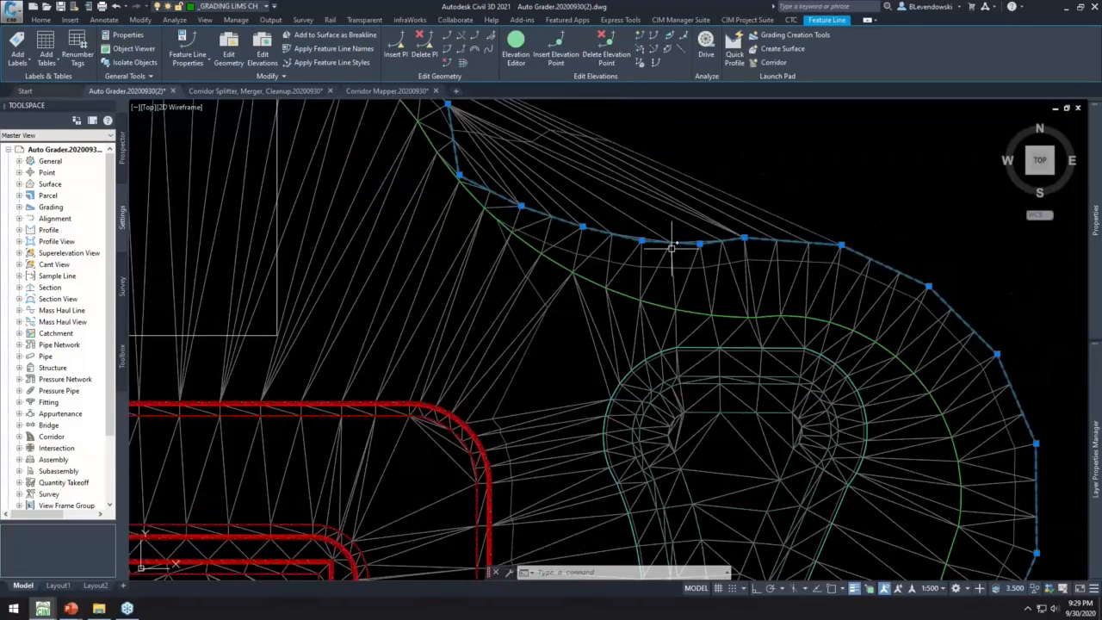
scroll(652, 246, "down", 2)
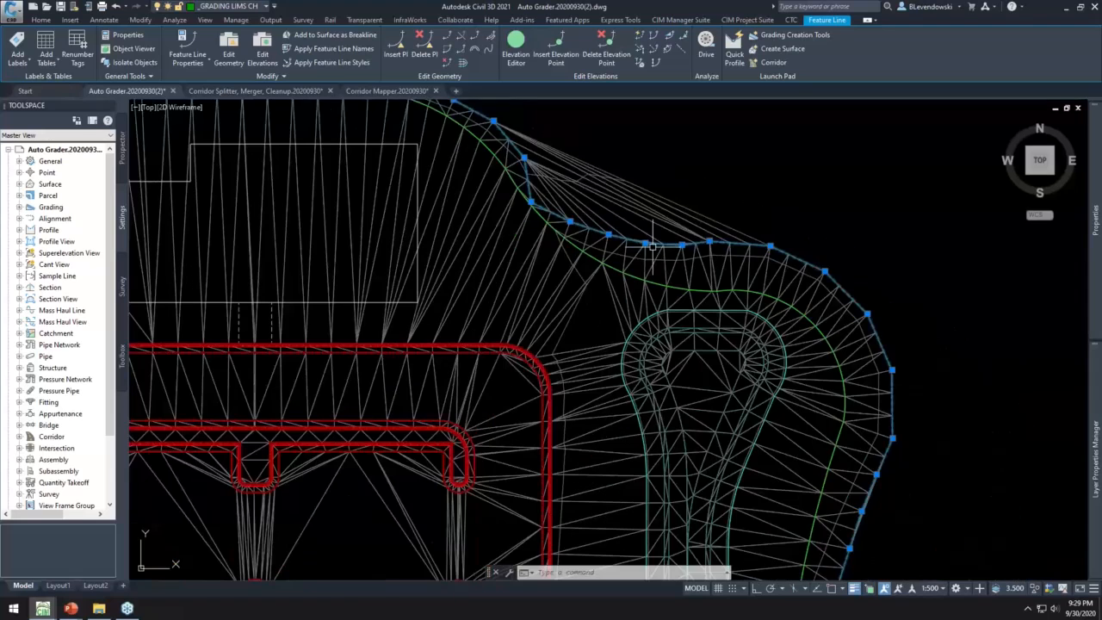
middle_click_drag(927, 359, 926, 359)
mouse_move(865, 559)
middle_mouse_down()
mouse_move(783, 411)
mouse_move(787, 375)
mouse_move(756, 573)
middle_mouse_up()
middle_click_drag(807, 304, 893, 511)
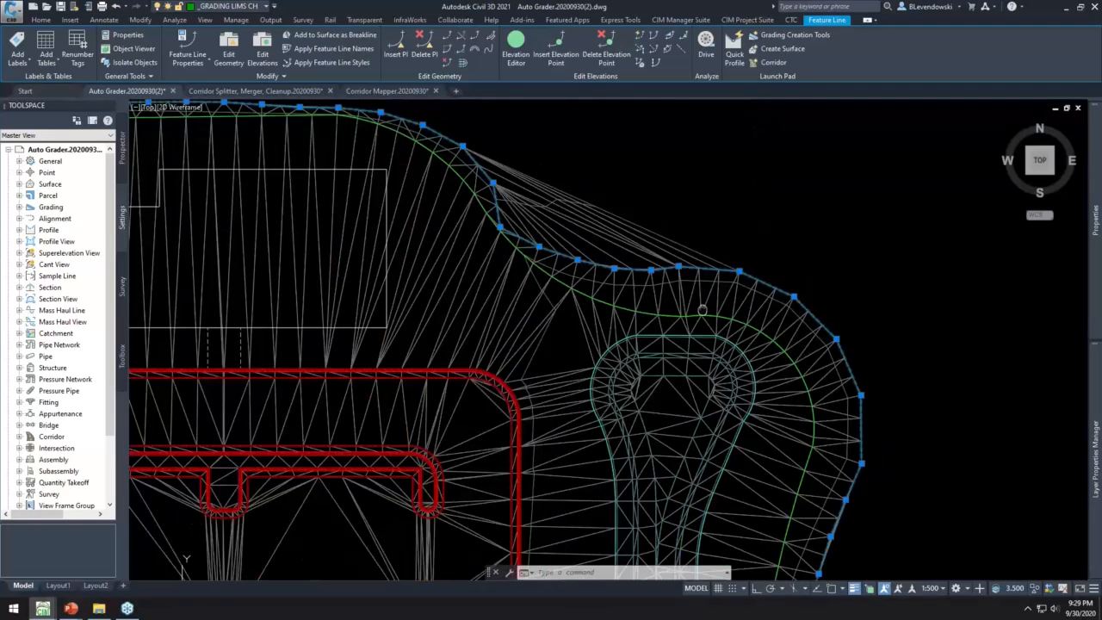
middle_click_drag(702, 310, 796, 353)
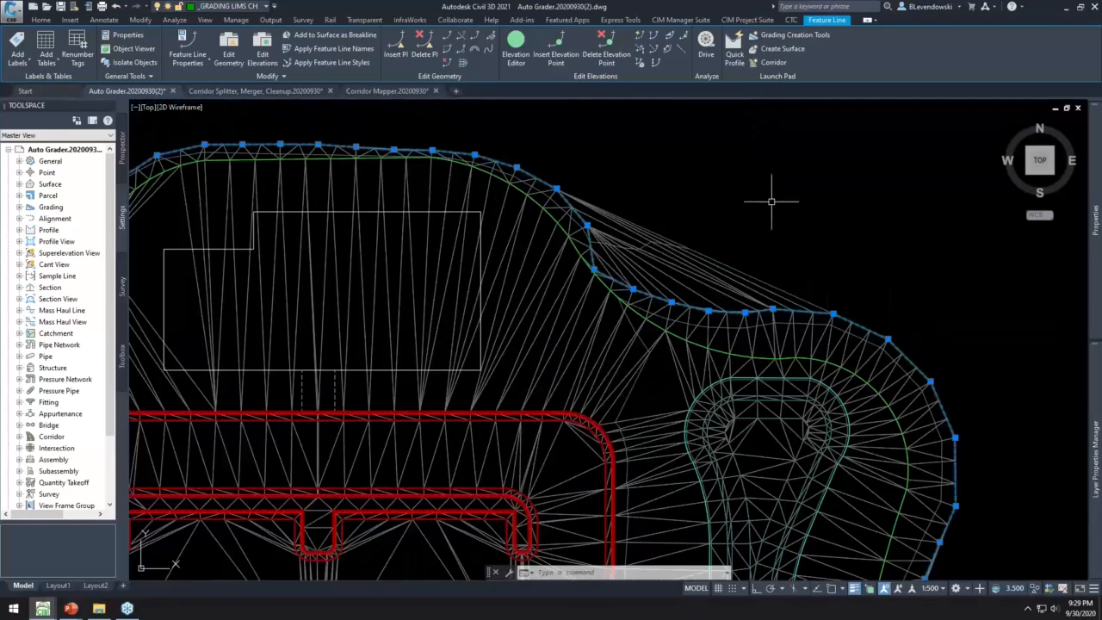
key("Escape")
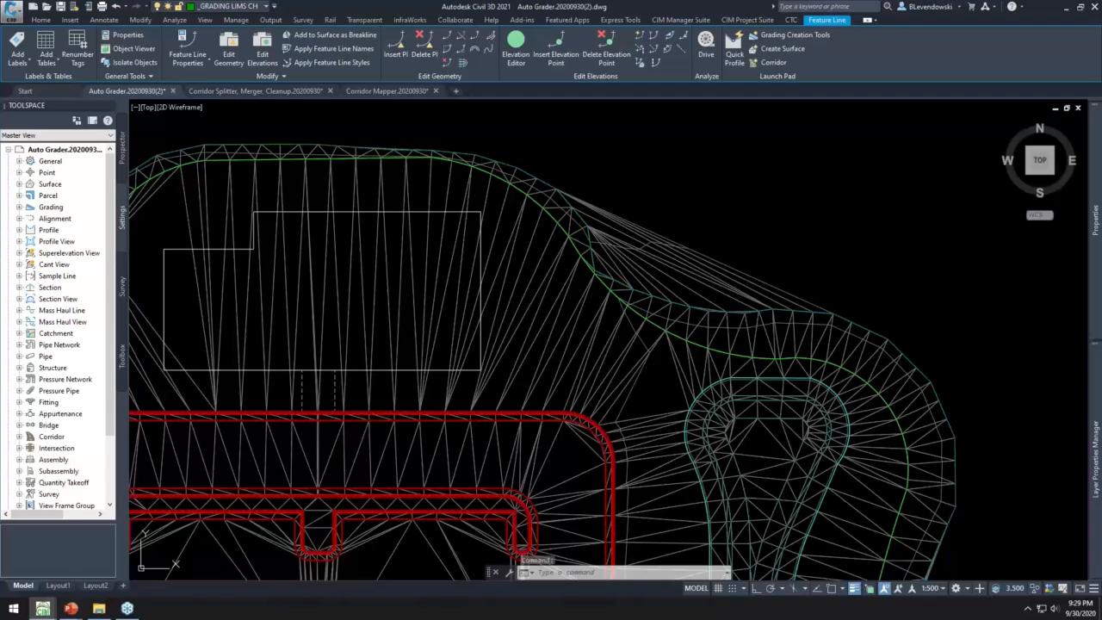
key("Escape")
key("Escape")
- Examine the subdivision's lot line feature lines south of the lower road, selecting a group of them and clearing the selection
scroll(482, 318, "down", 6)
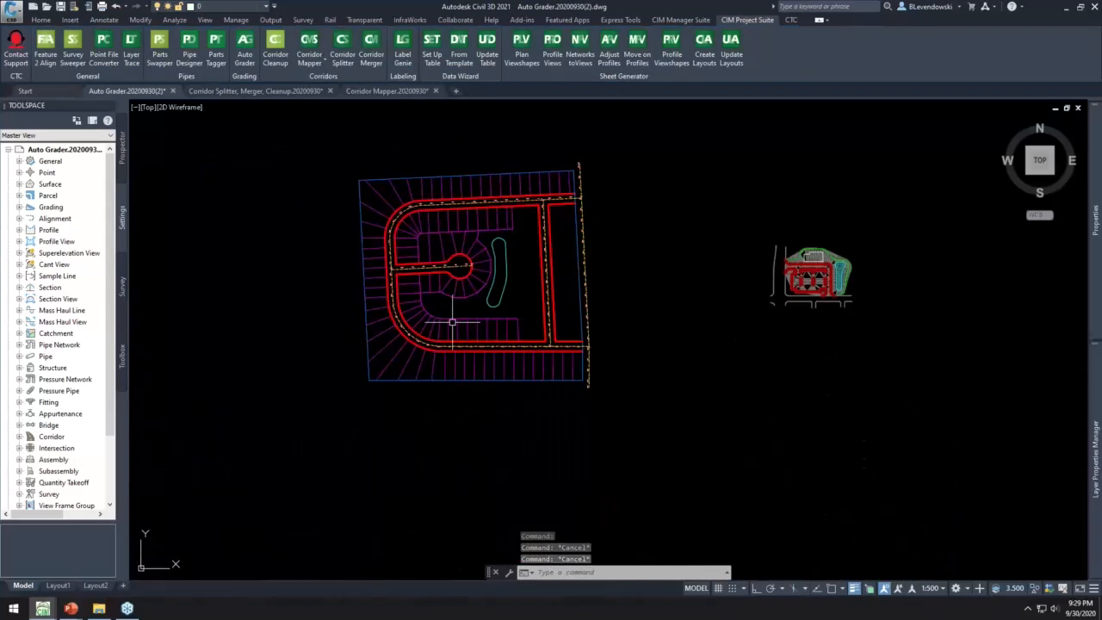
scroll(452, 322, "up", 4)
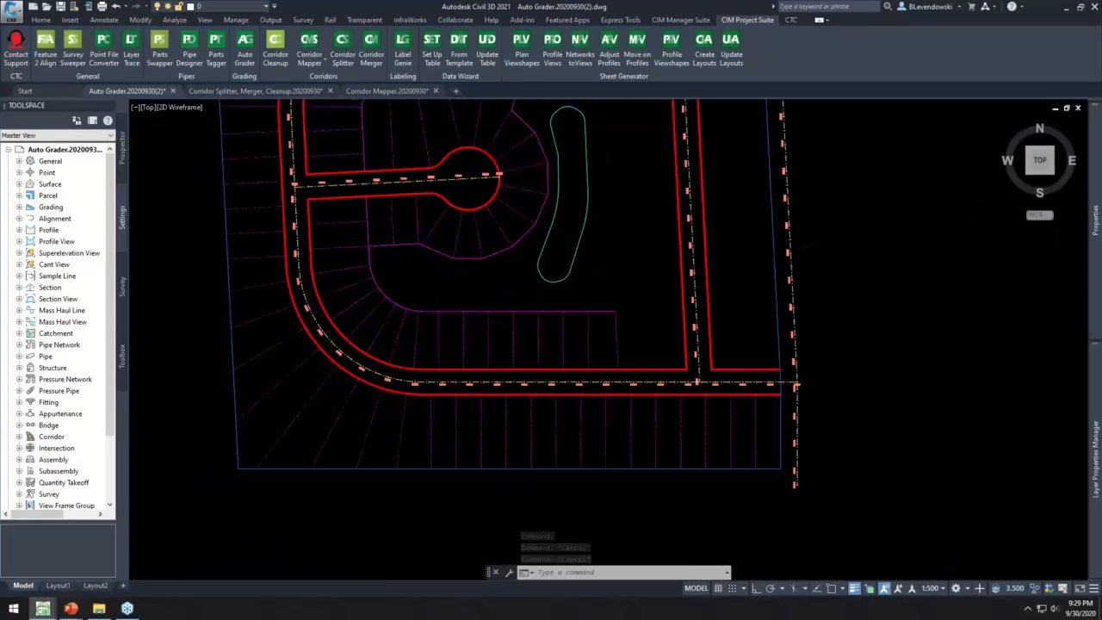
scroll(455, 290, "up", 2)
middle_click_drag(544, 320, 565, 228)
left_click_drag(649, 438, 246, 379)
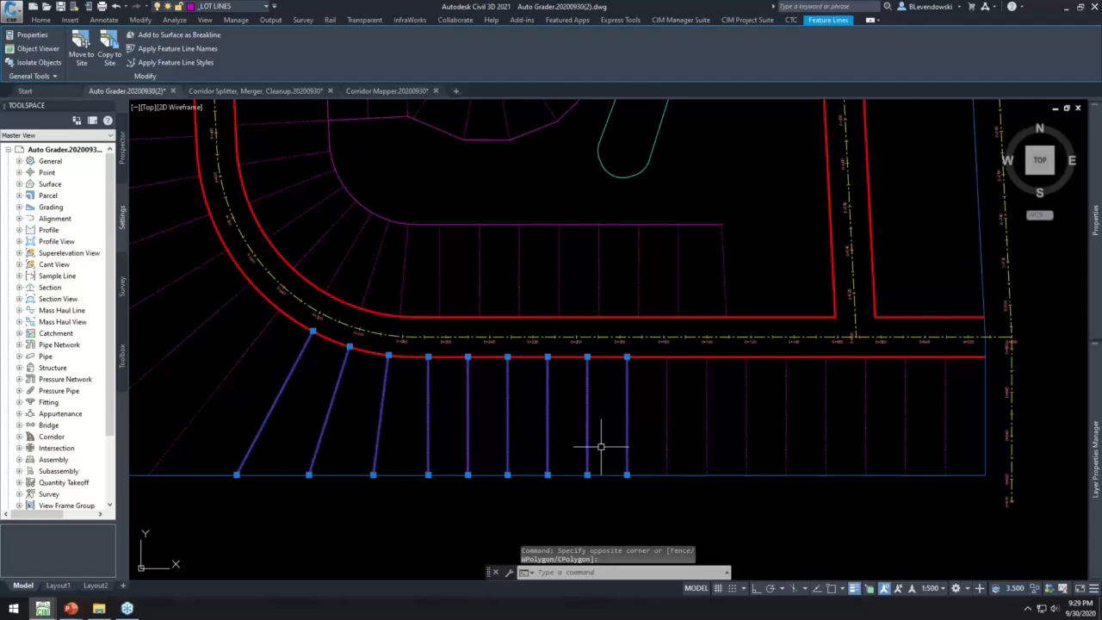
key("Escape")
key("Escape")
key("Escape")
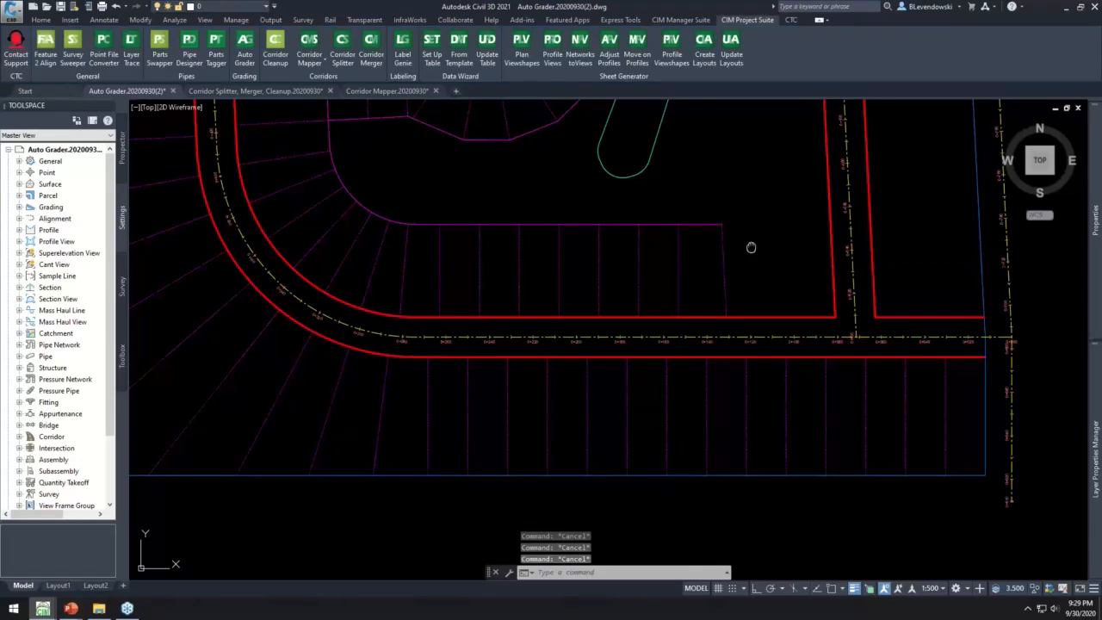
middle_click_drag(751, 247, 664, 236)
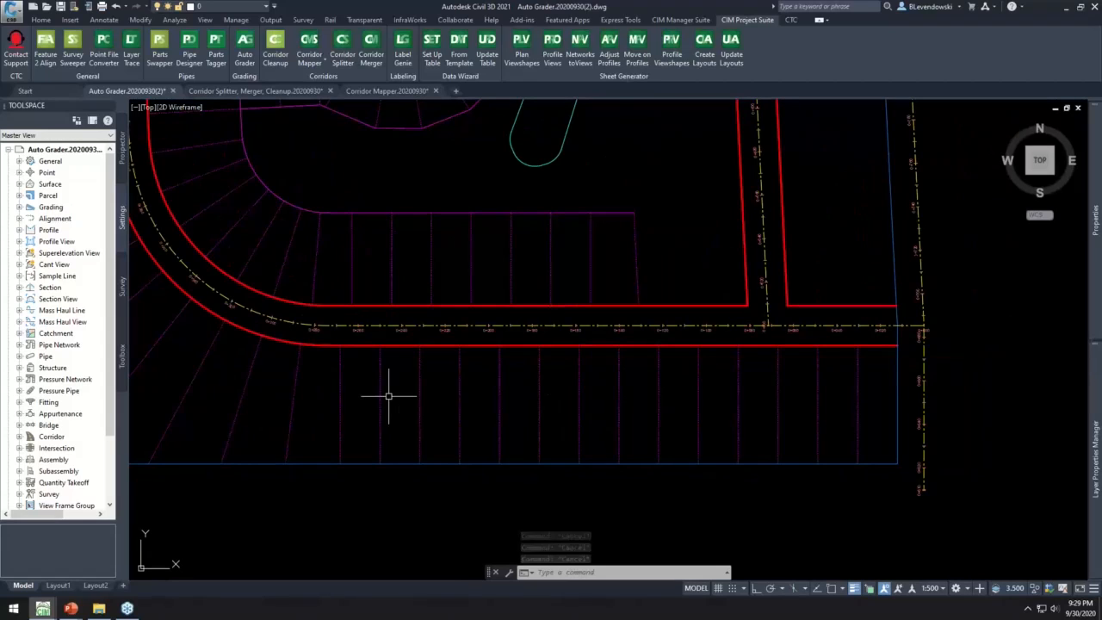
- Select a single lot line feature line south of the lower road to check how it meets the road edge, and deselect it
left_click(418, 361)
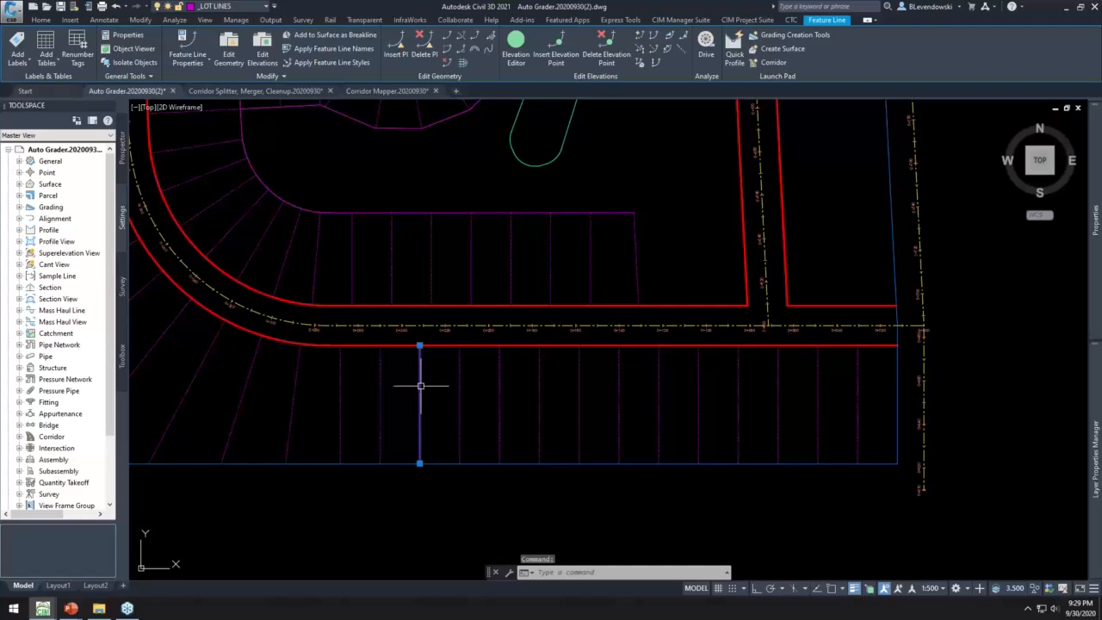
middle_click_drag(446, 267, 493, 282)
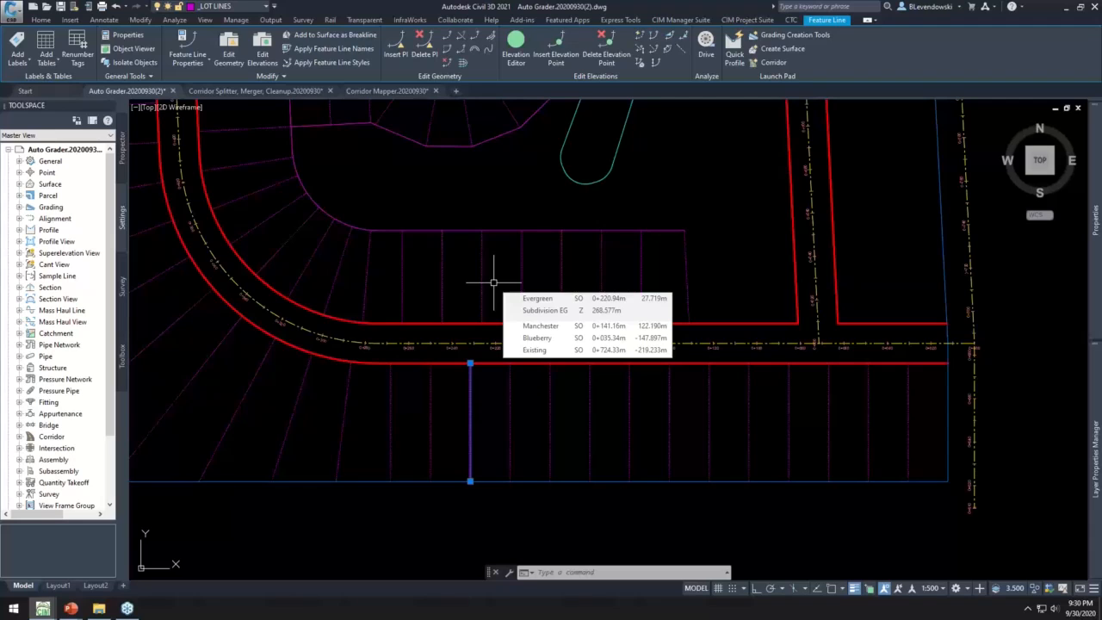
key("Escape")
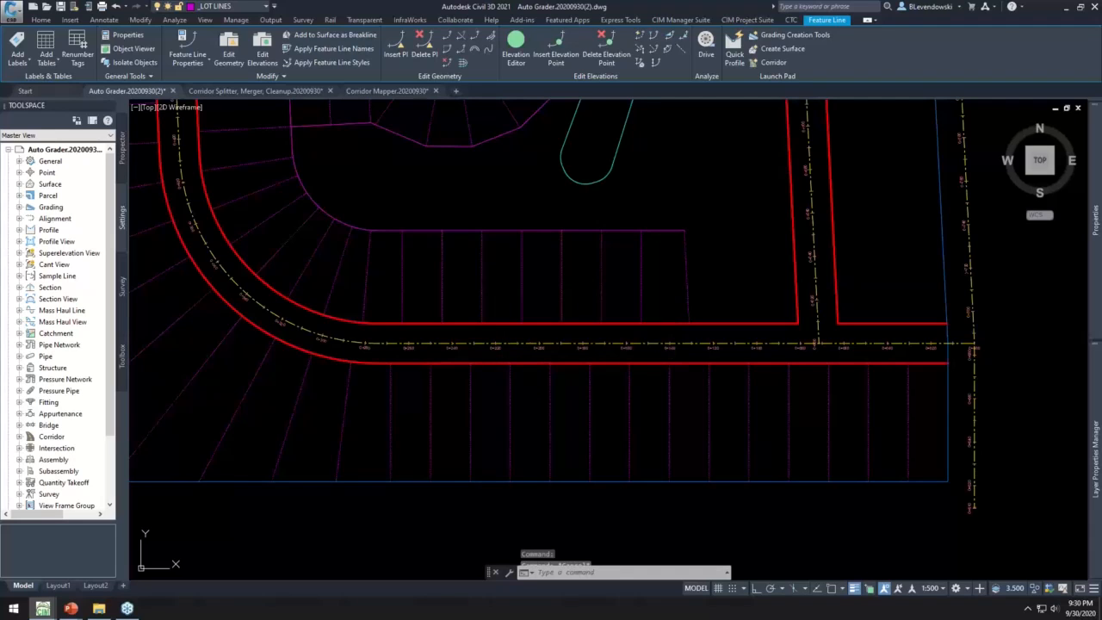
middle_click_drag(425, 183, 460, 197)
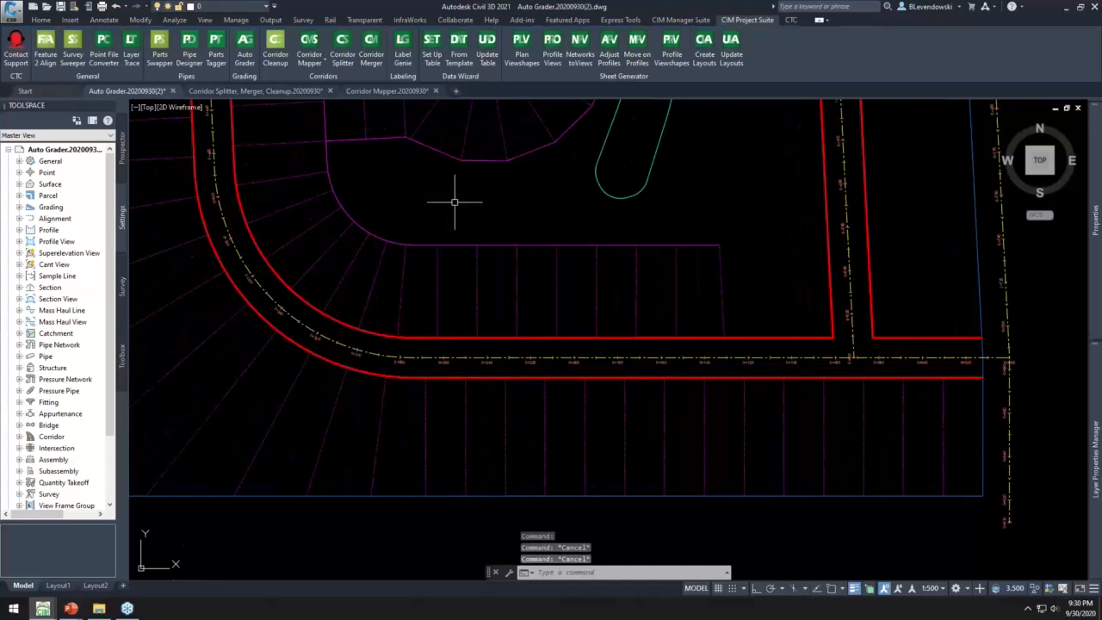
- Open Auto Grader, review the Subdivision Grade Existing family's parent and child settings, and leave the family without changes
left_click(246, 48)
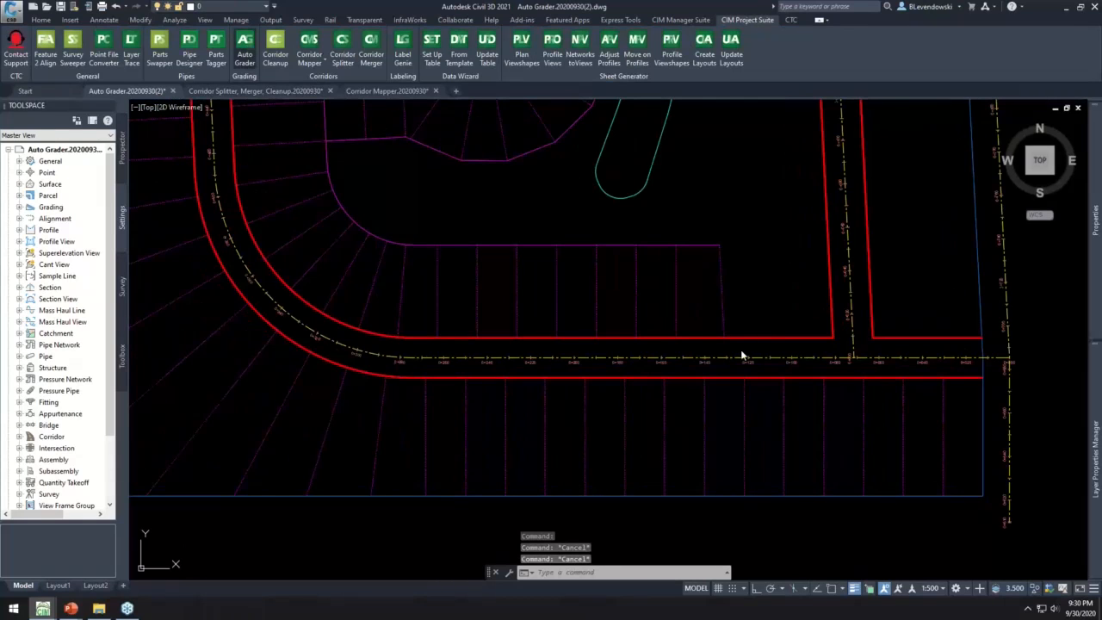
left_click_drag(775, 115, 789, 87)
left_click(702, 211)
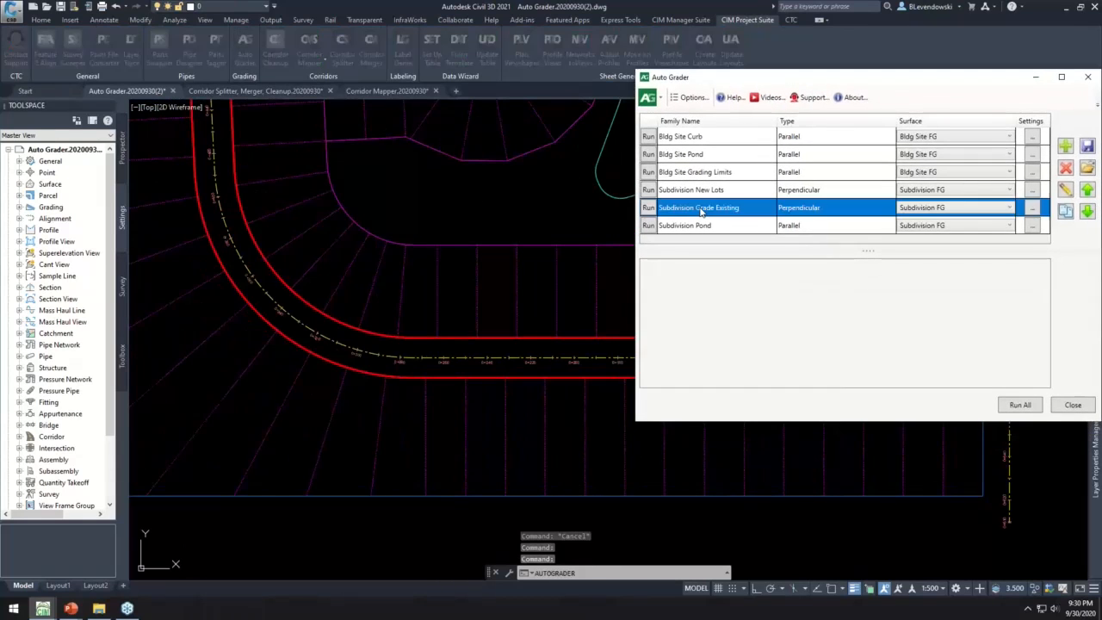
left_click(1065, 191)
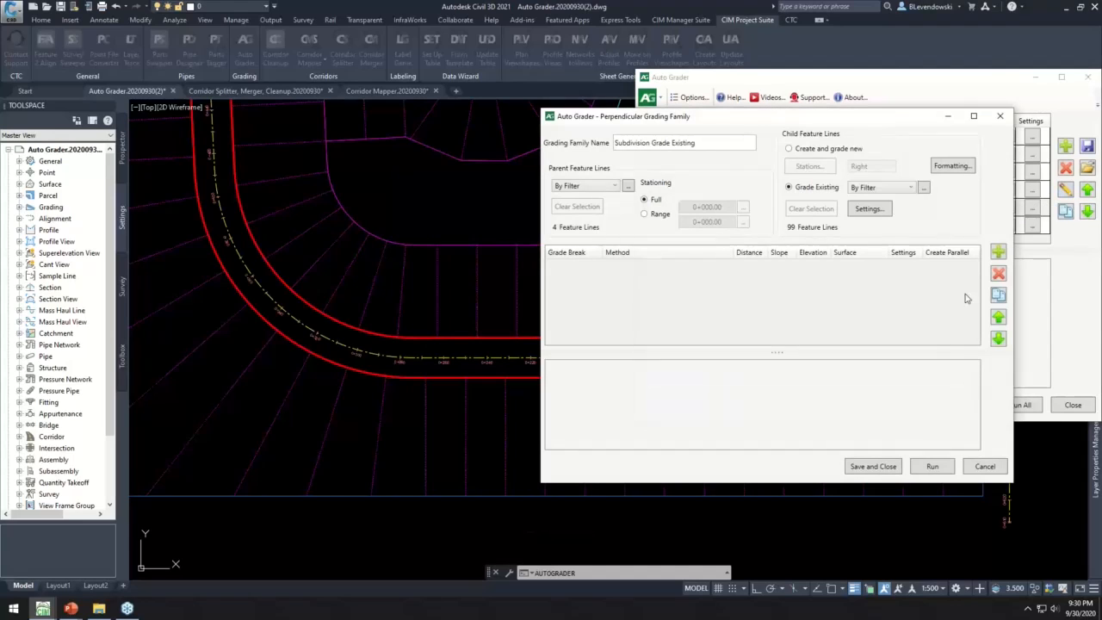
left_click_drag(813, 121, 902, 103)
left_click(1074, 447)
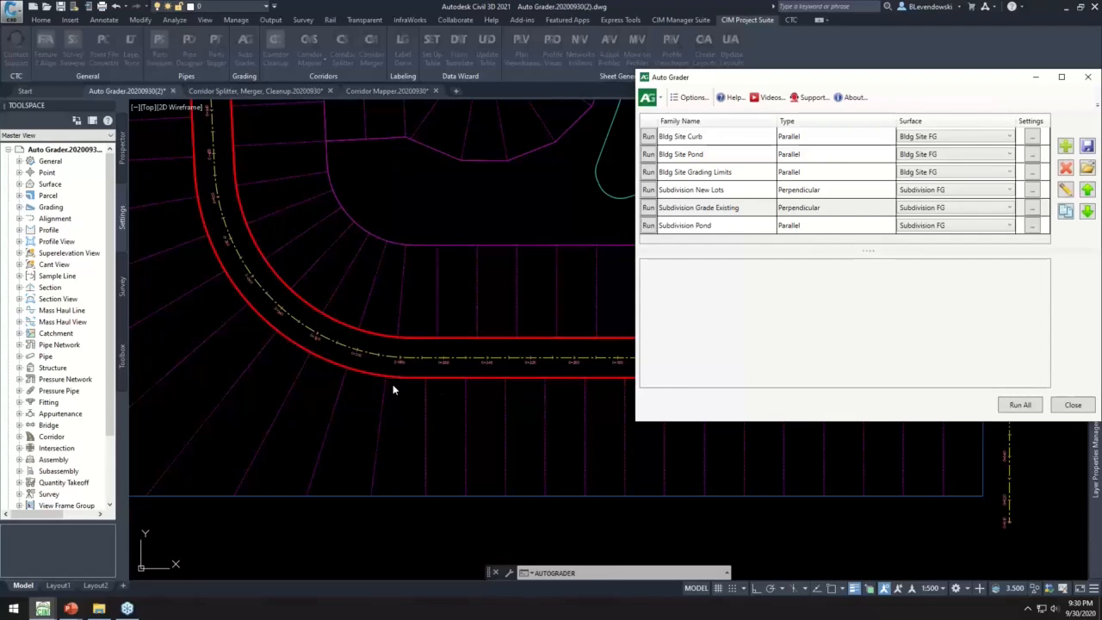
- Reopen the Subdivision Grade Existing family for editing and review the layer filter of its parent feature lines
left_click(505, 384)
left_click(735, 210)
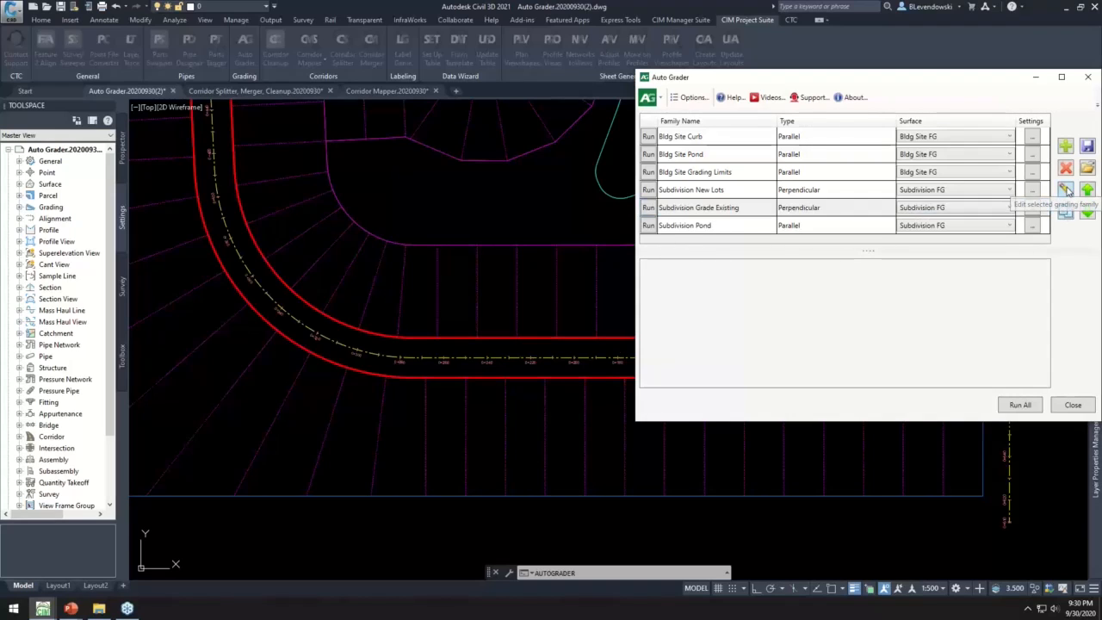
left_click(1066, 190)
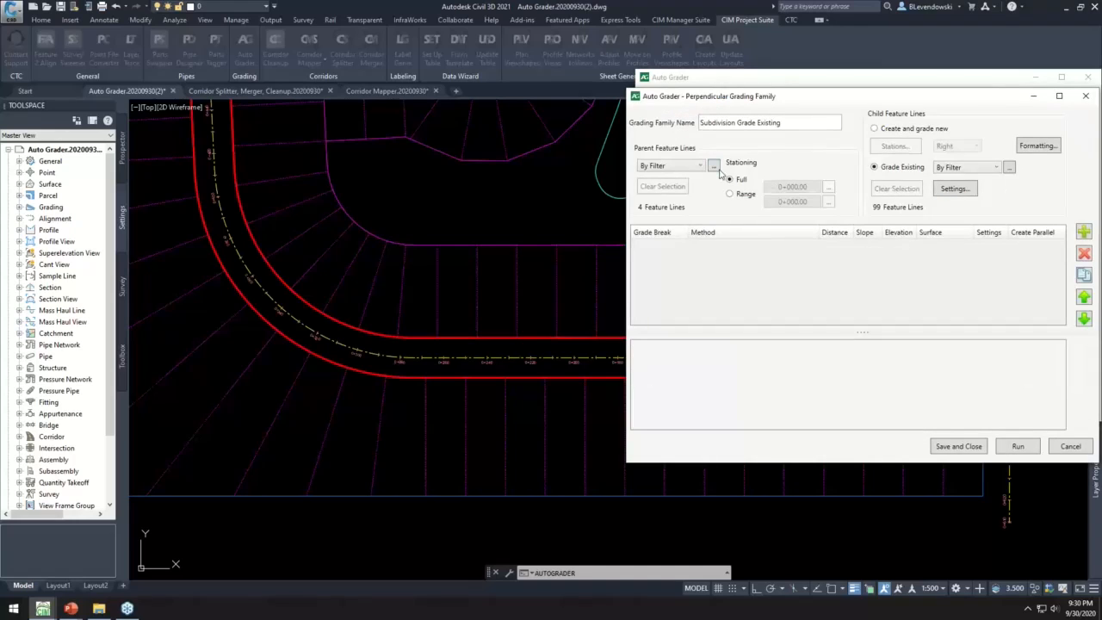
left_click(713, 166)
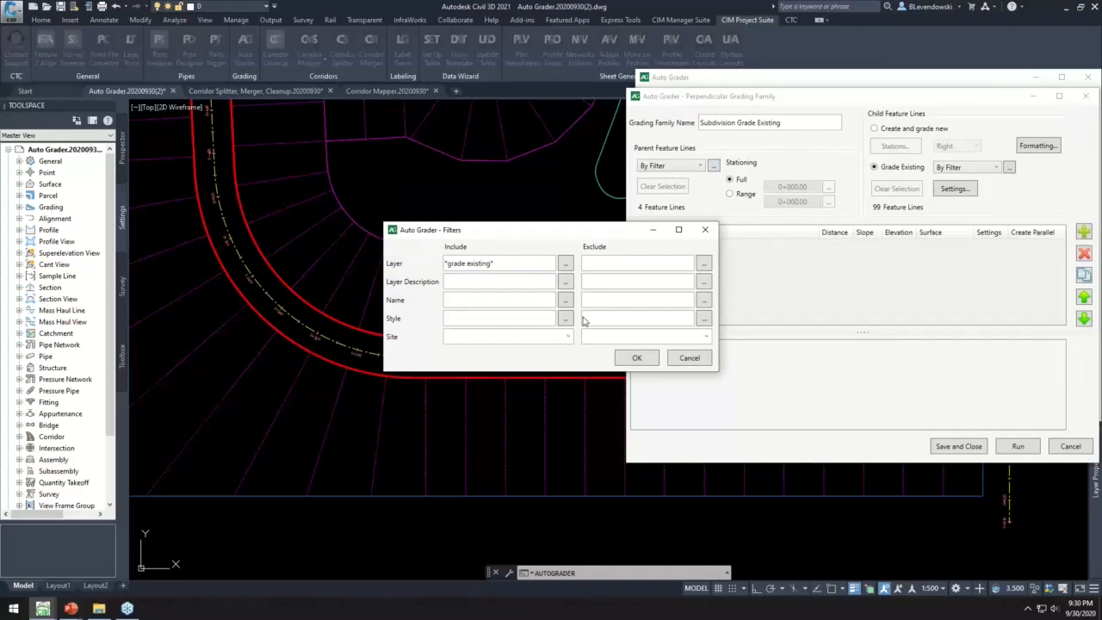
left_click(638, 360)
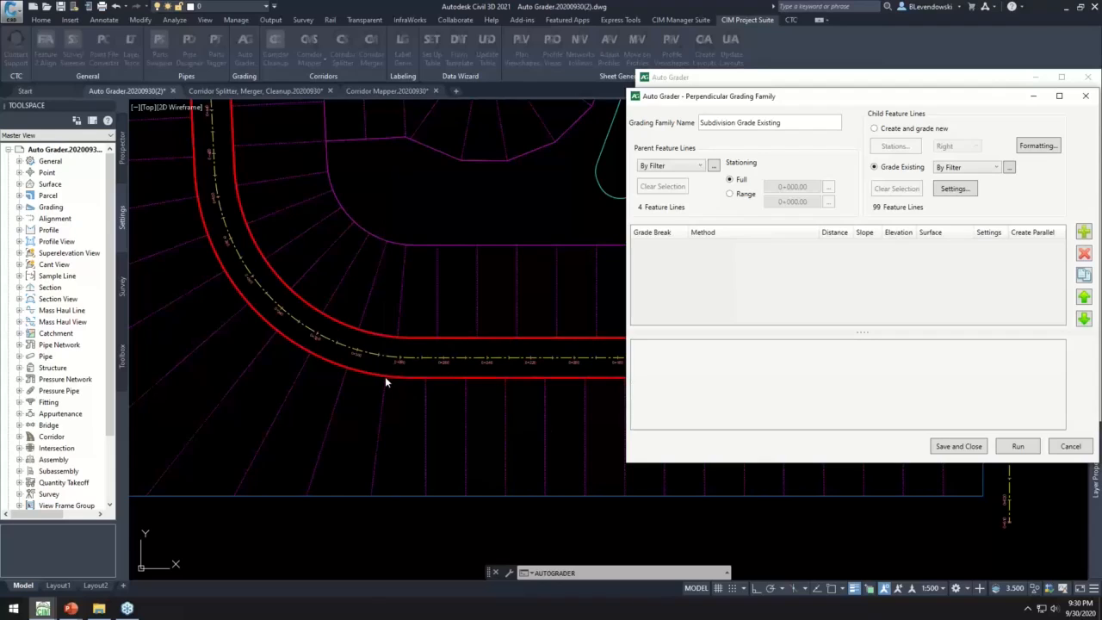
left_click(384, 376)
left_click(892, 171)
- Add a grade break named House Front to the Subdivision Grade Existing family and set its slope to 4%
left_click(1084, 231)
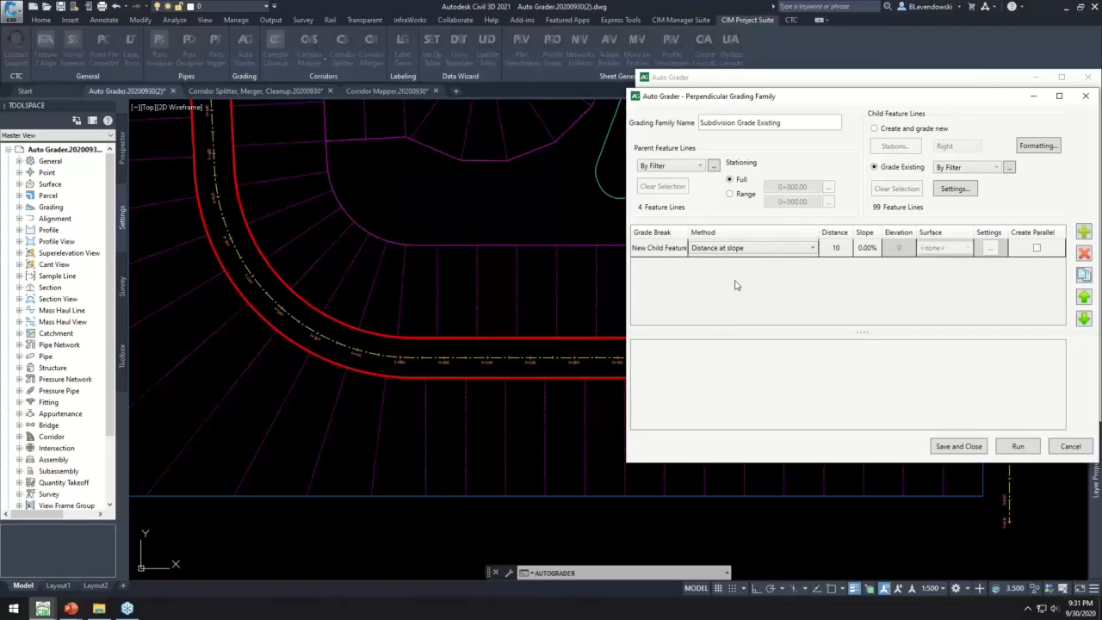
left_click(670, 248)
left_click(669, 248)
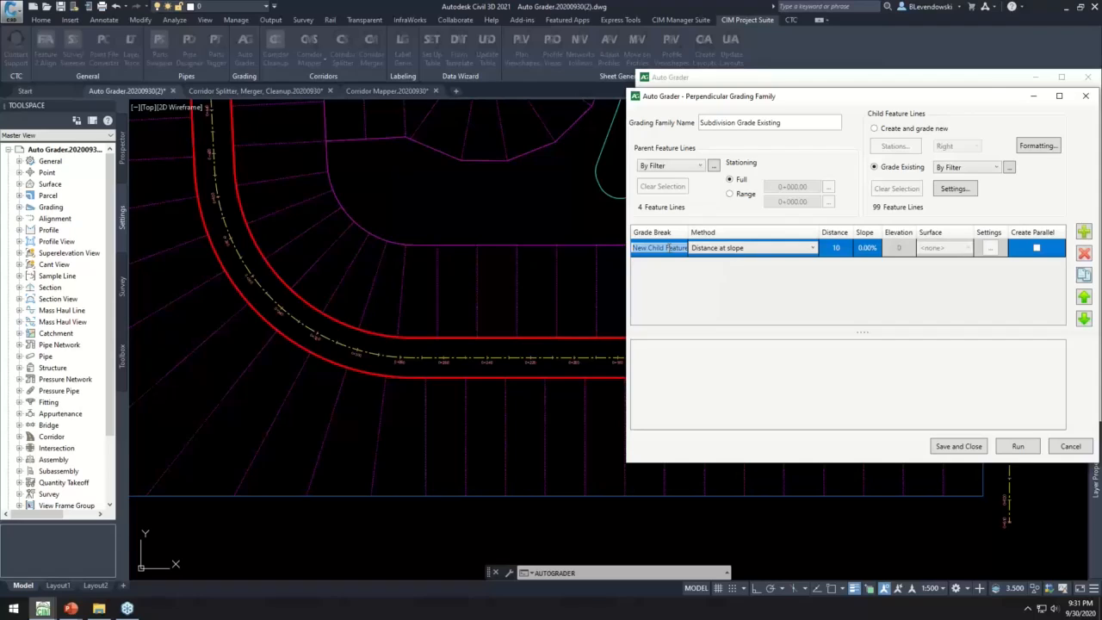
type("hOUS")
key("BackSpace")
key("BackSpace")
key("BackSpace")
type("House")
left_click(869, 249)
type("4")
key("Return")
- Add a grade break named House Mid to the family, with a distance of 5 and a slope of -10%
left_click(1083, 233)
left_click(671, 268)
left_click(671, 268)
type("House Mid")
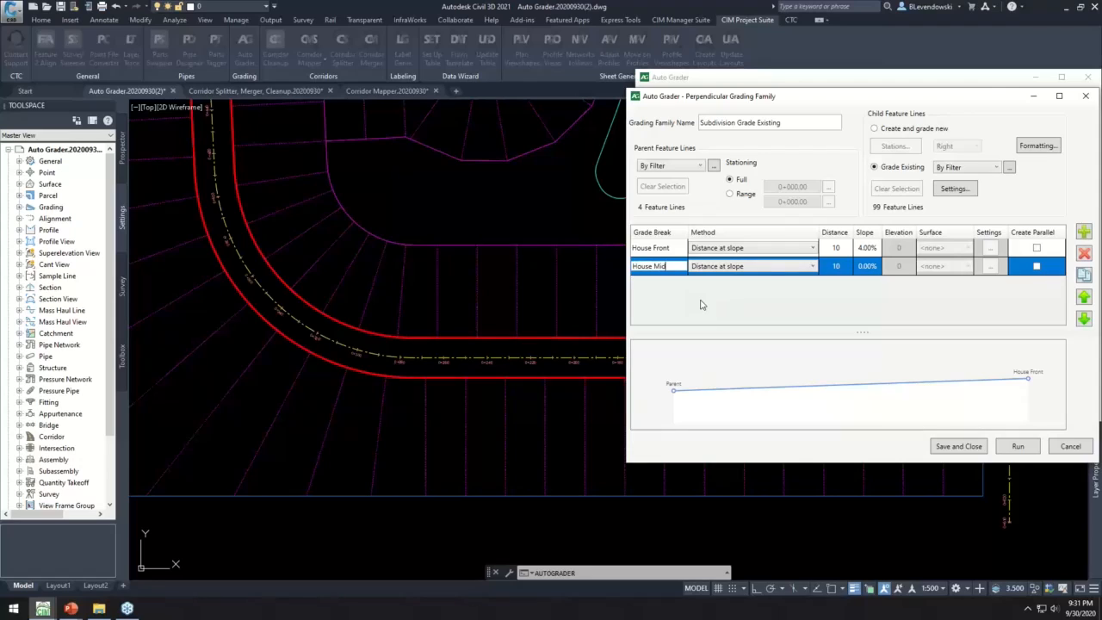
left_click(835, 266)
type("5")
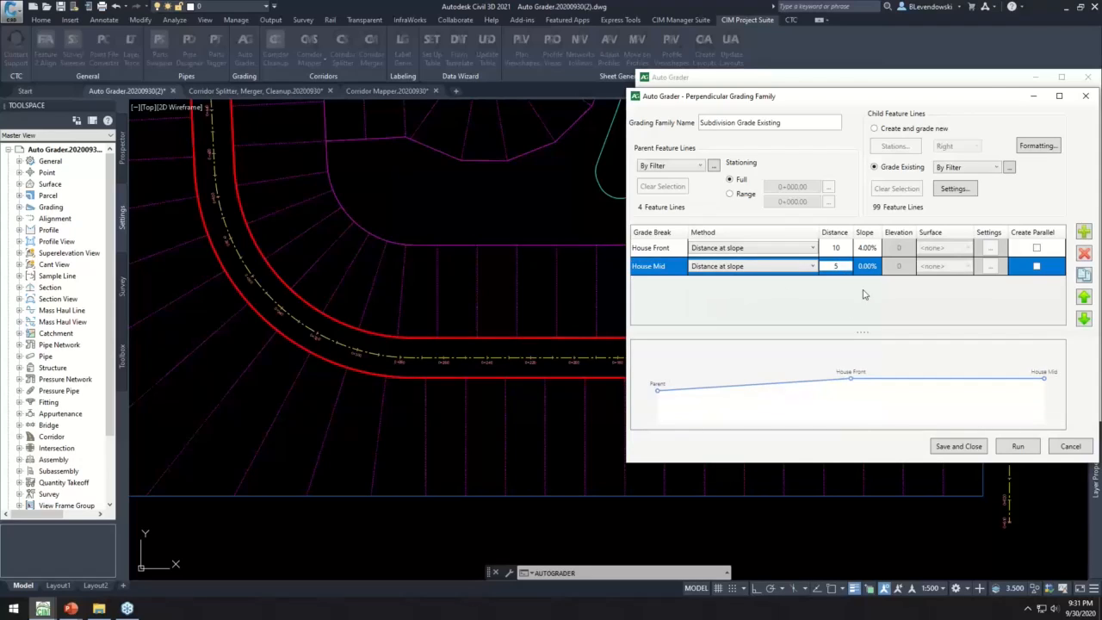
key("Tab")
type("-10")
key("Return")
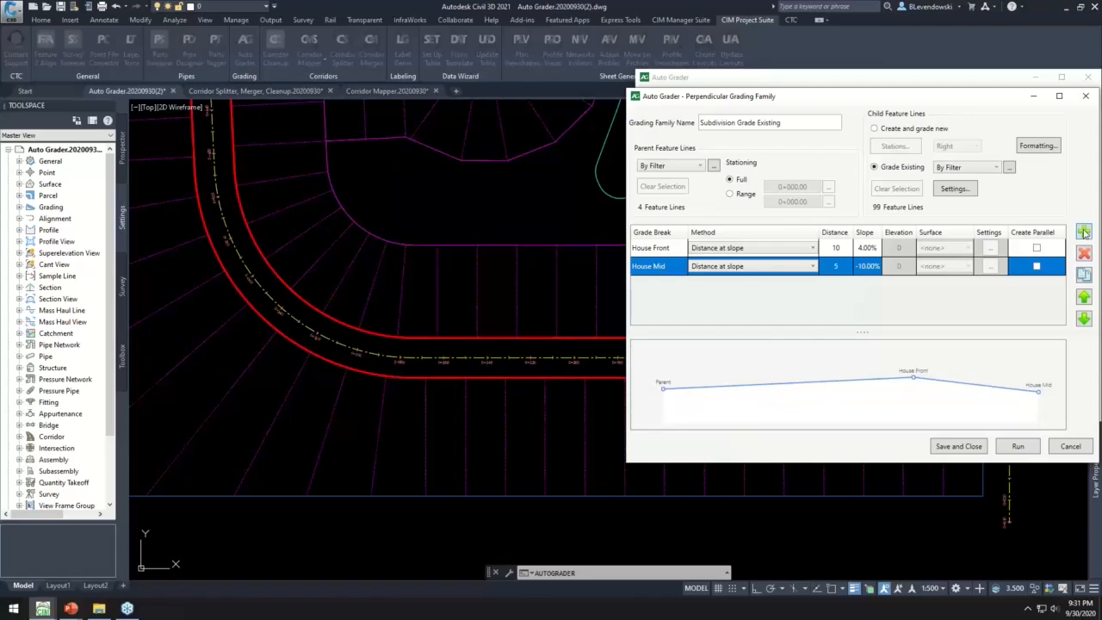
- Add a grade break named House Back after House Mid, with a distance of 5 and a slope of -2%
left_click(1085, 233)
double_click(661, 285)
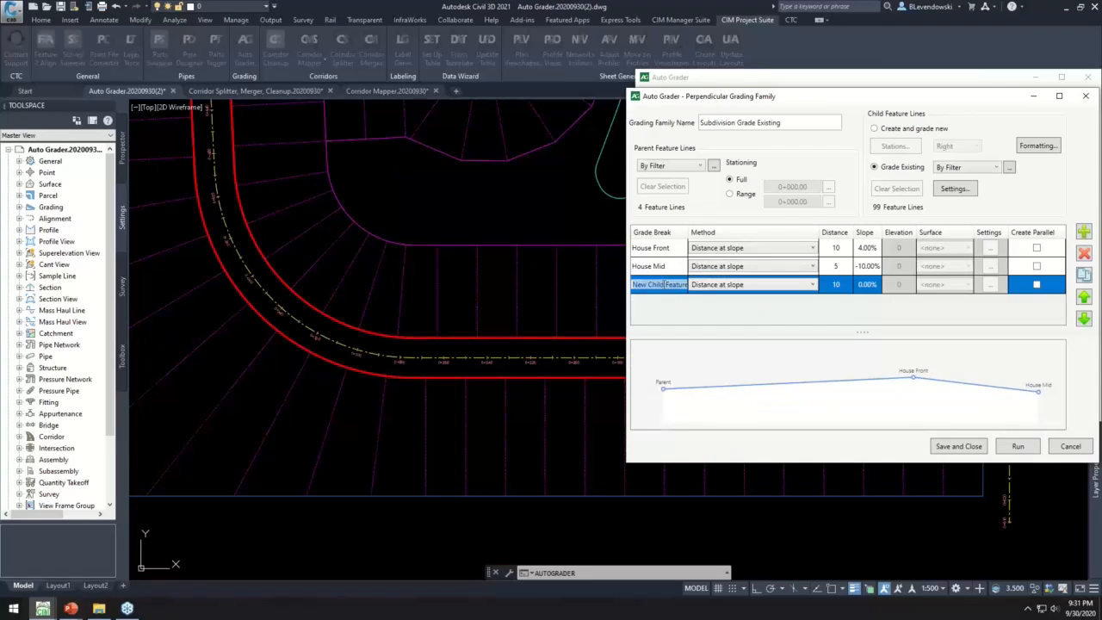
type("House Back")
left_click(840, 291)
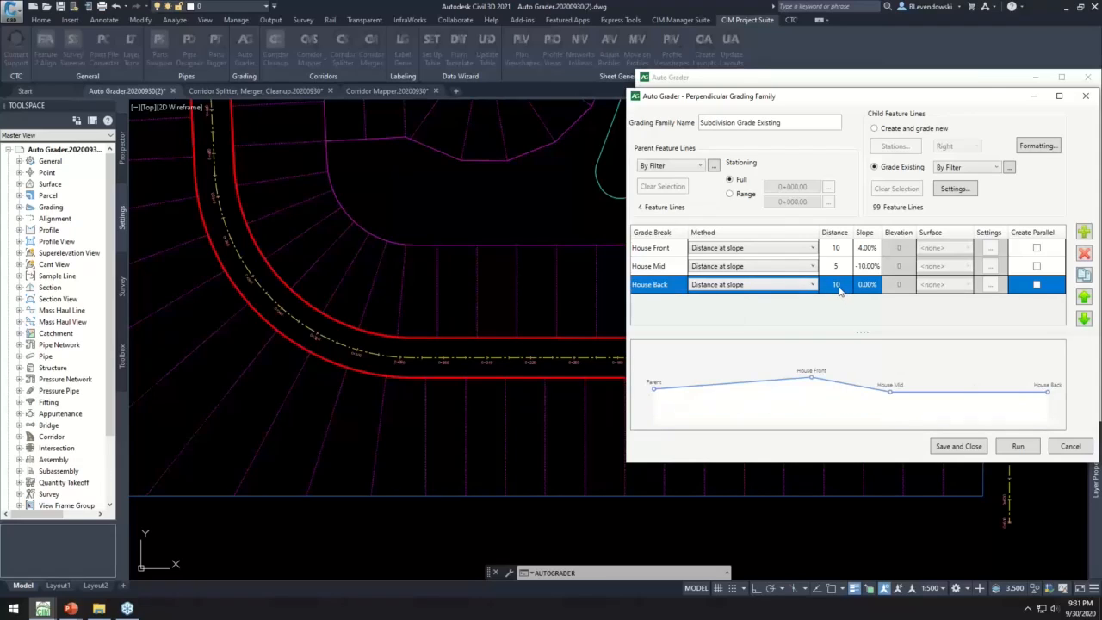
left_click(841, 290)
left_click(870, 288)
type("-2")
key("Return")
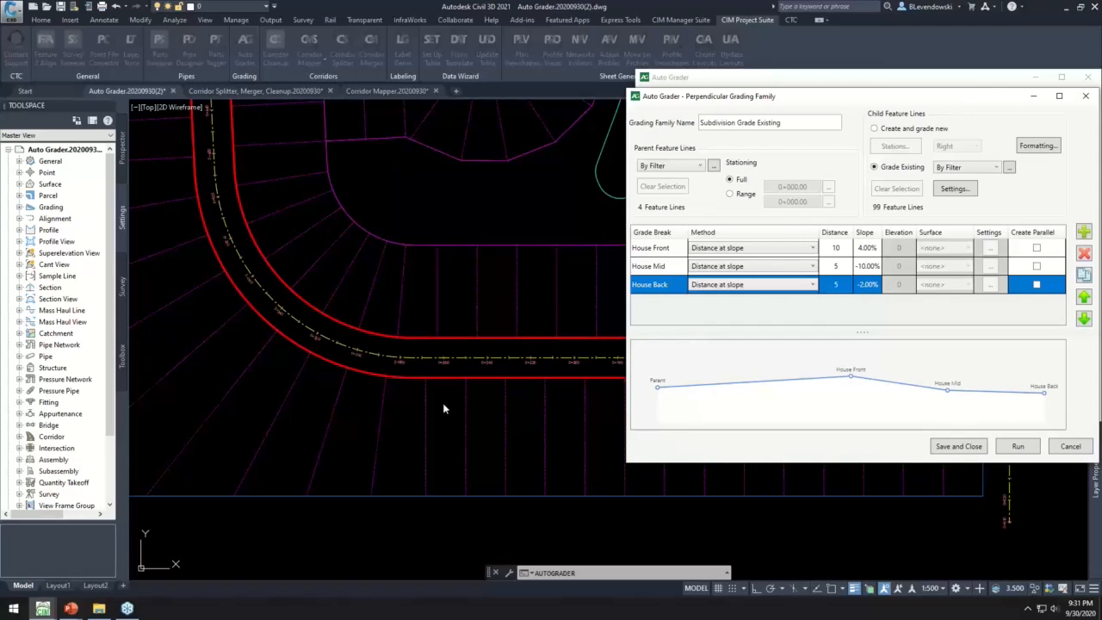
- Review the child formatting settings of the Subdivision Grade Existing family and leave them without changes
left_click(370, 496)
left_click(425, 417)
left_click(1038, 146)
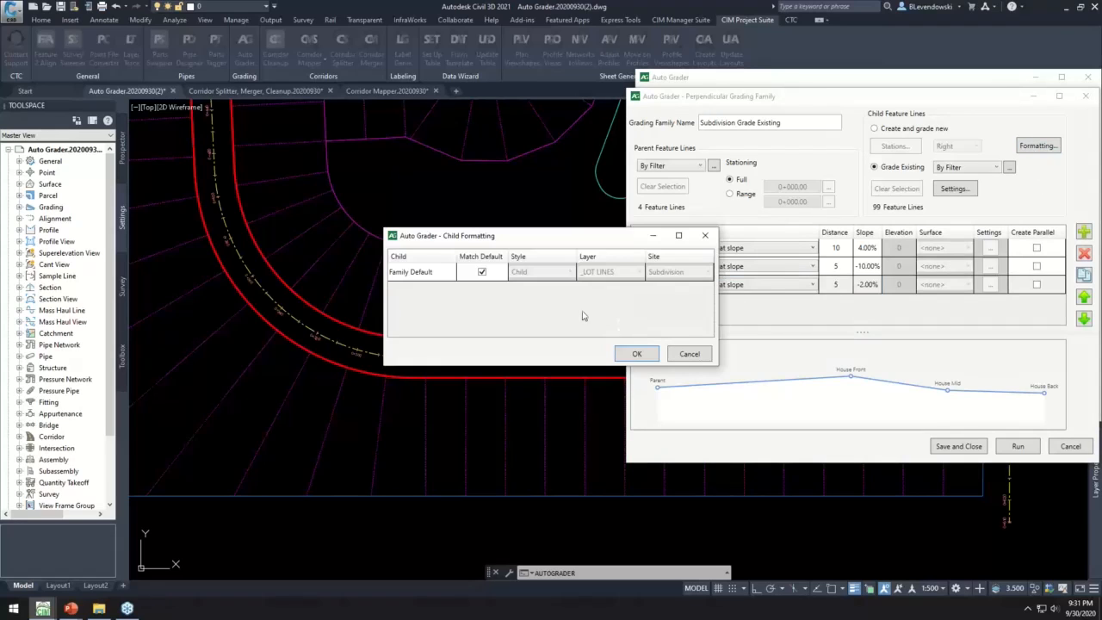
left_click(689, 355)
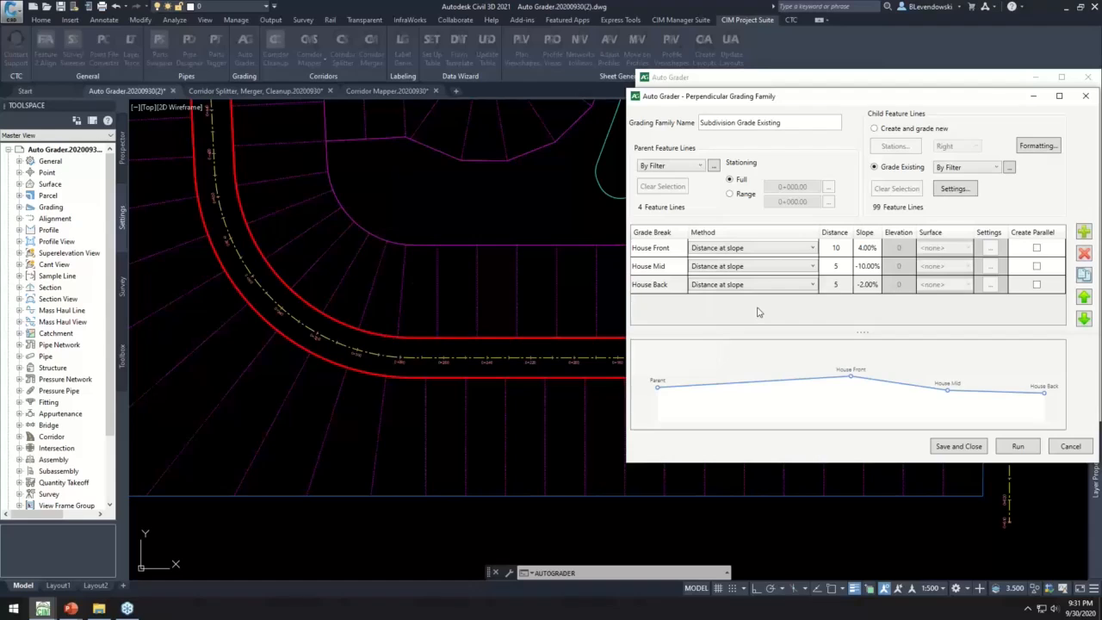
- Save the Subdivision Grade Existing family, run it on the existing lot lines, and close Auto Grader
left_click(953, 446)
left_click(948, 211)
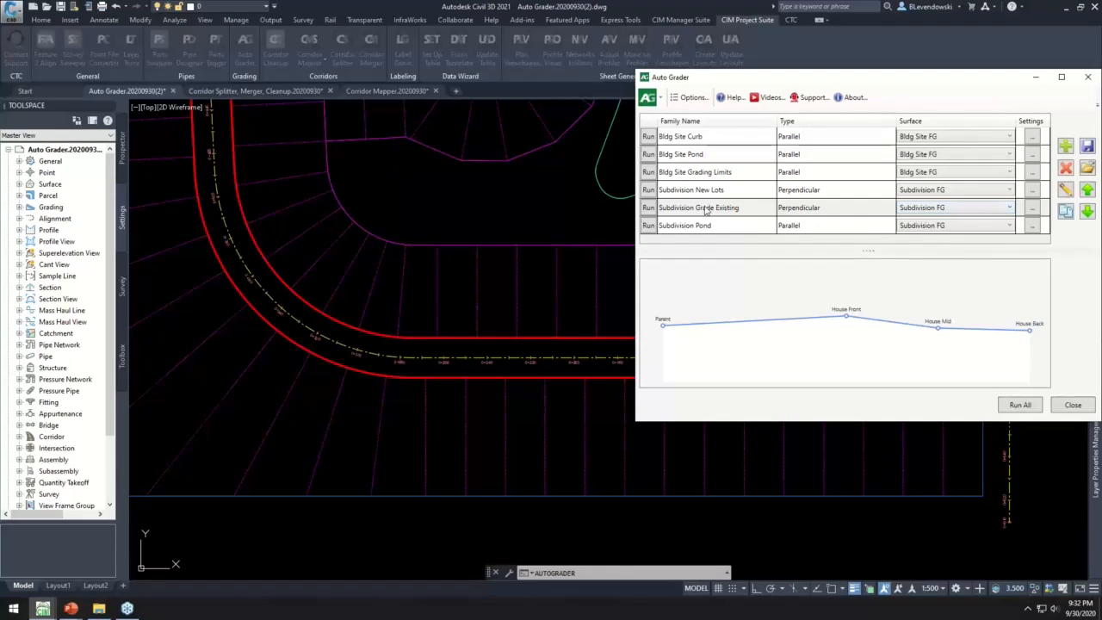
left_click(647, 208)
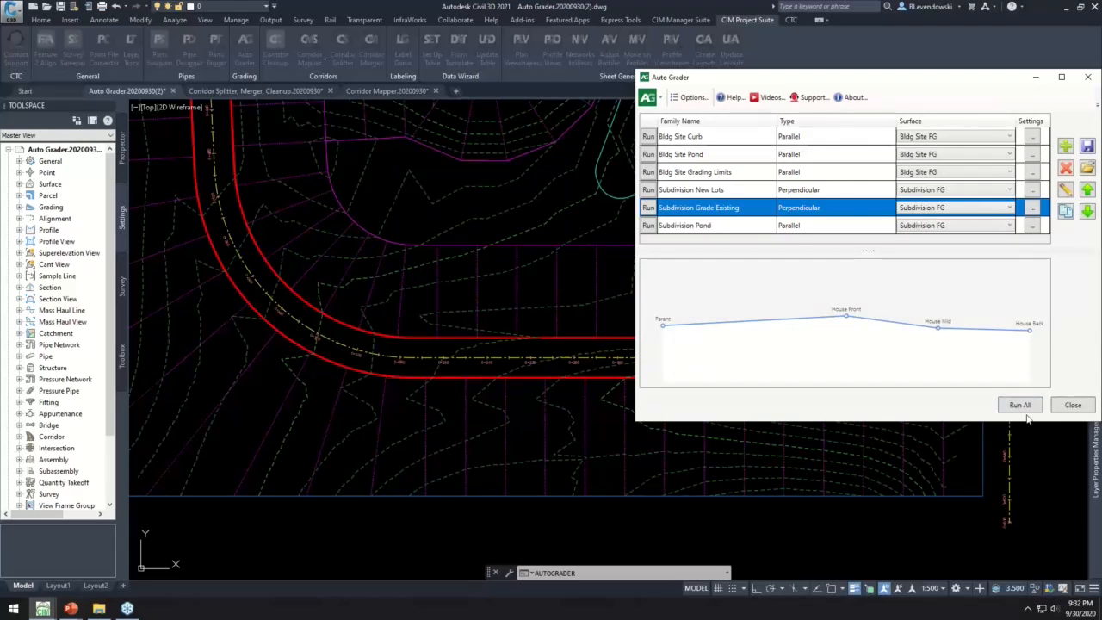
left_click(1073, 404)
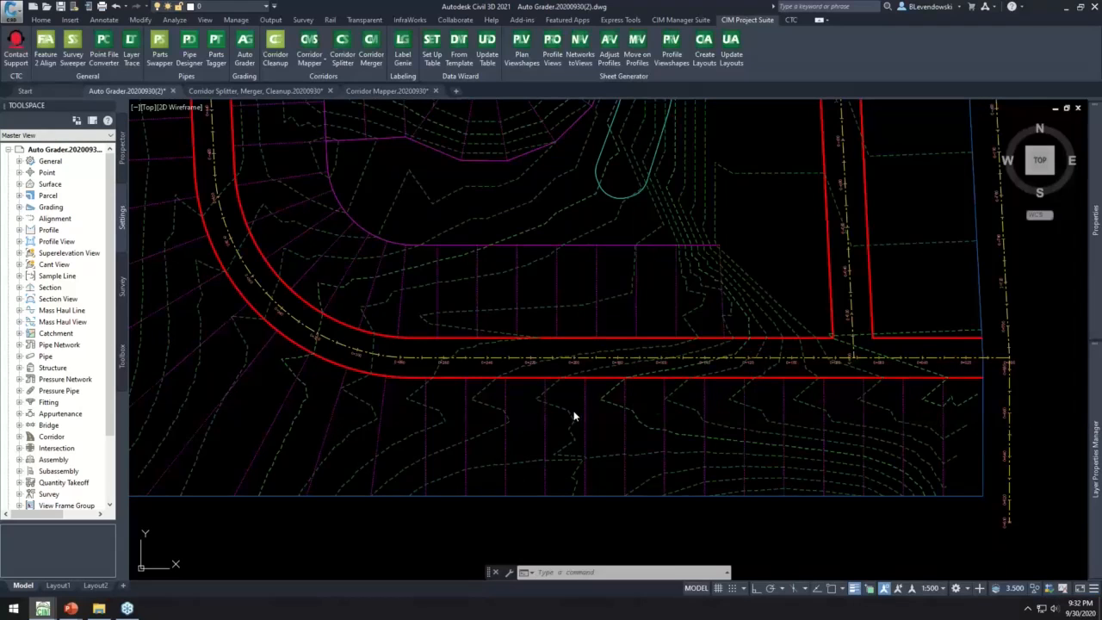
- Select a graded lot line south of the lower road, examine the elevation points where its grade breaks fall, and deselect it
key("Return")
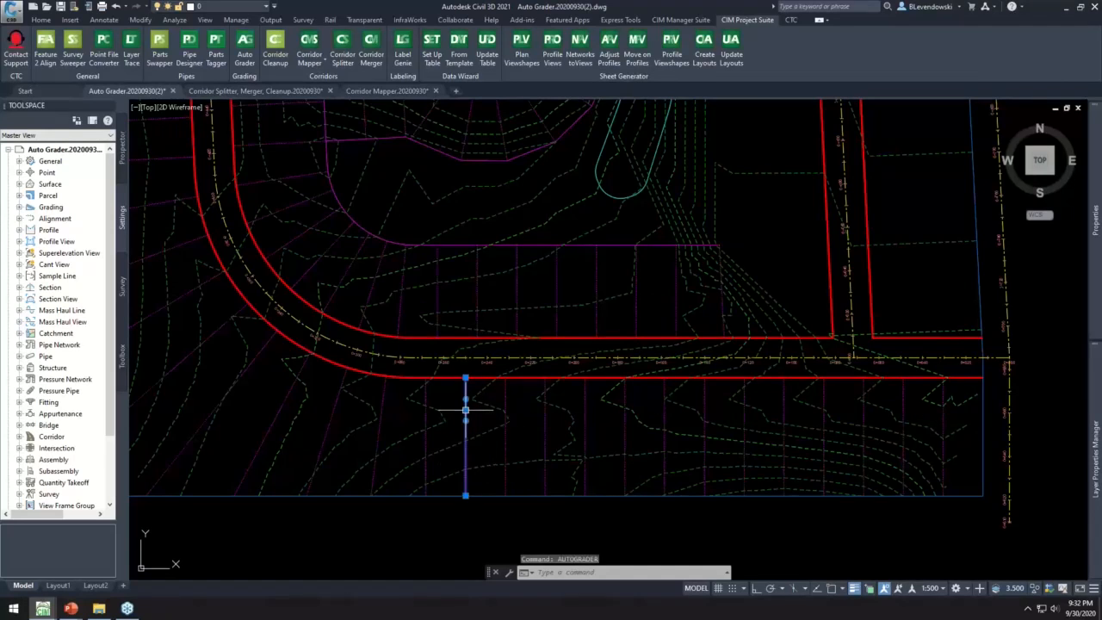
scroll(478, 413, "up", 6)
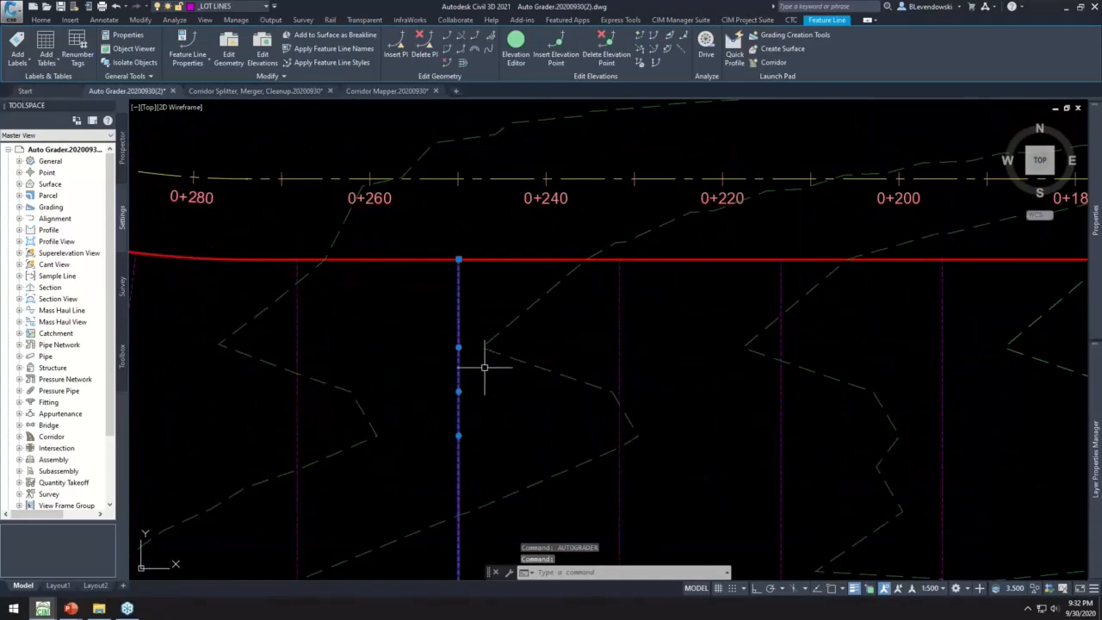
scroll(484, 367, "down", 2)
middle_click_drag(451, 384, 615, 382)
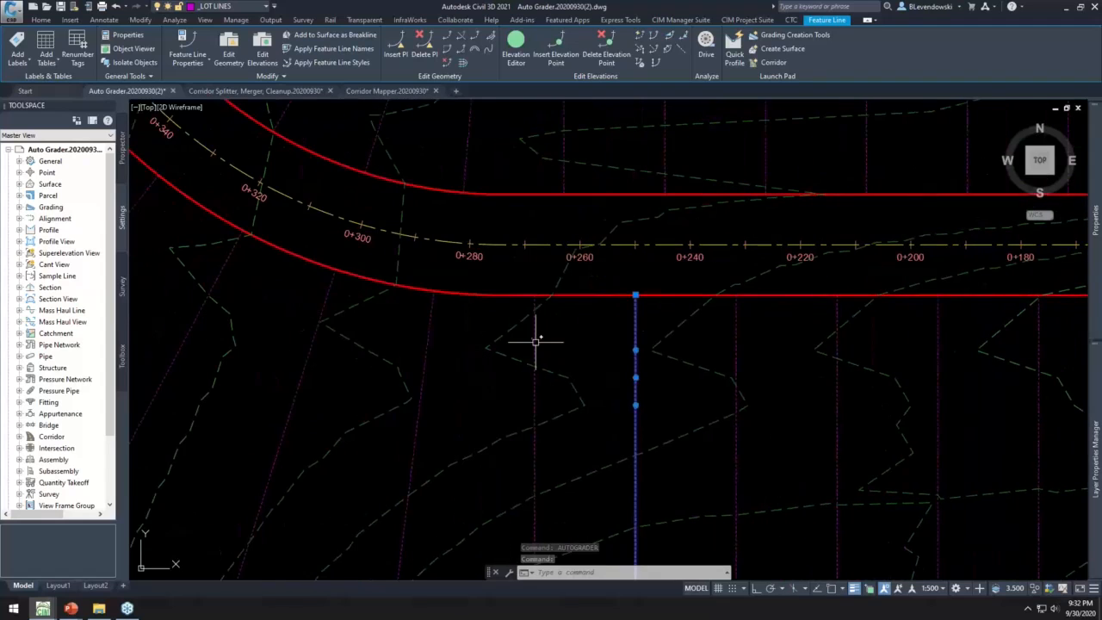
left_click(534, 338)
scroll(635, 378, "down", 2)
scroll(635, 378, "down", 2)
scroll(560, 374, "up", 2)
middle_click_drag(591, 383, 513, 396)
key("Escape")
key("Escape")
- Select the lot line near the start of the road's southwest curve, check its elevation points, and deselect it
left_click(471, 389)
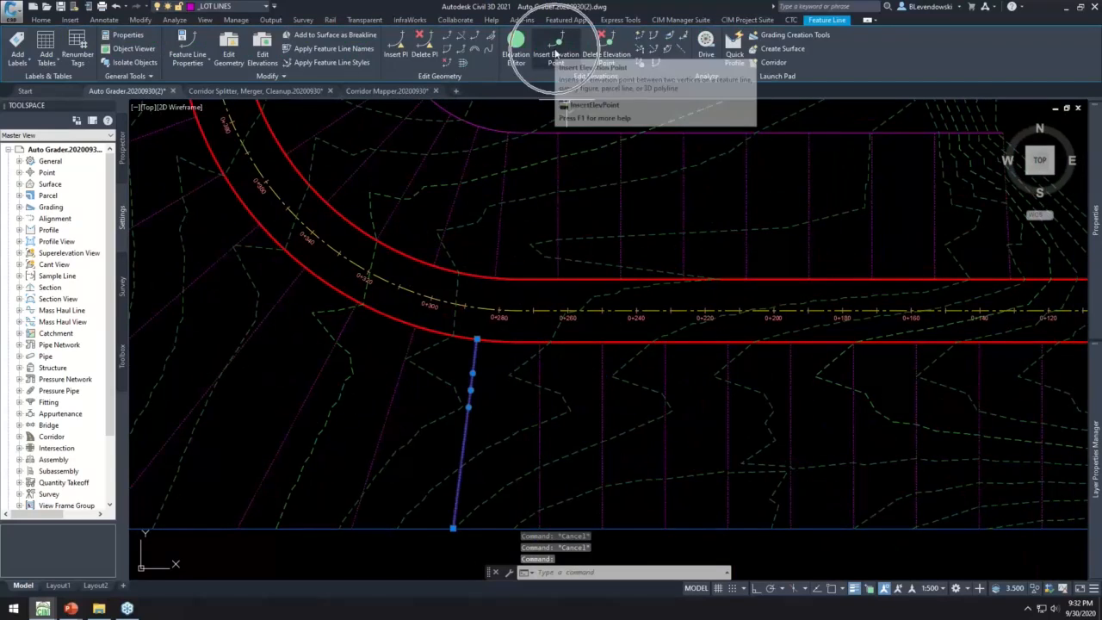
mouse_move(488, 390)
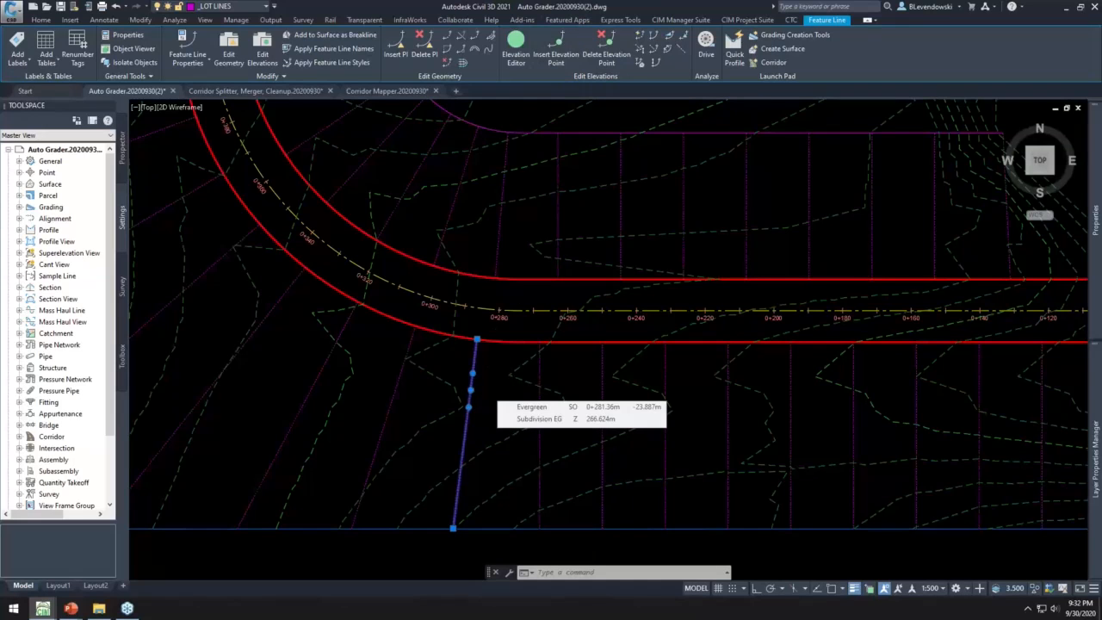
scroll(482, 387, "down", 2)
middle_click_drag(866, 373, 696, 364)
key("Escape")
key("Escape")
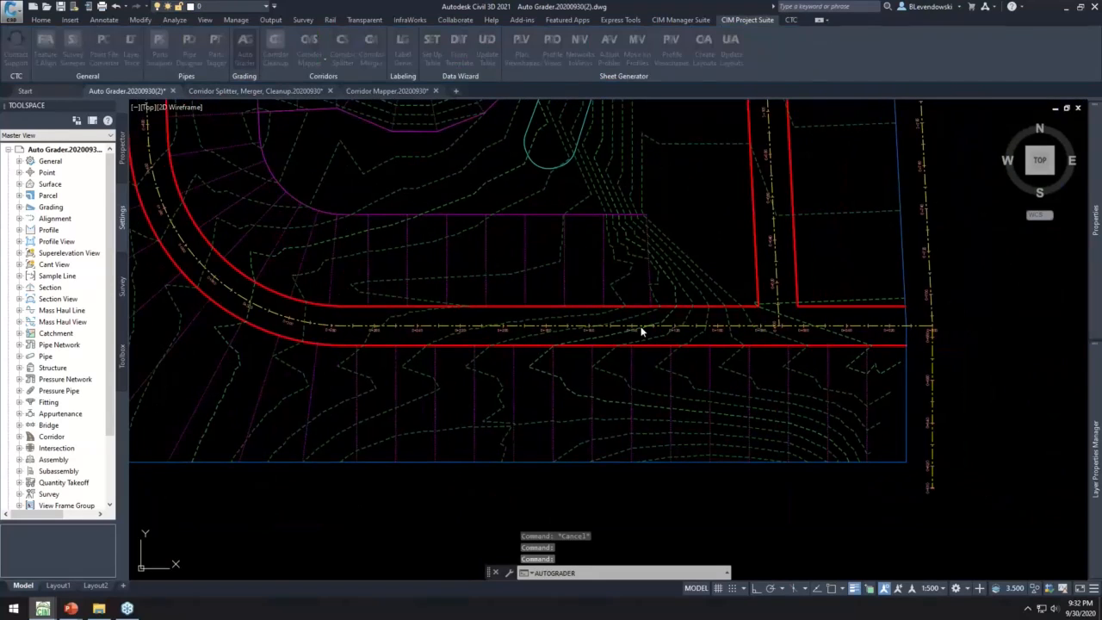
- Set the House Back distance to 15 in the Subdivision Grade Existing family, save it, and rerun the grading
left_click(732, 207)
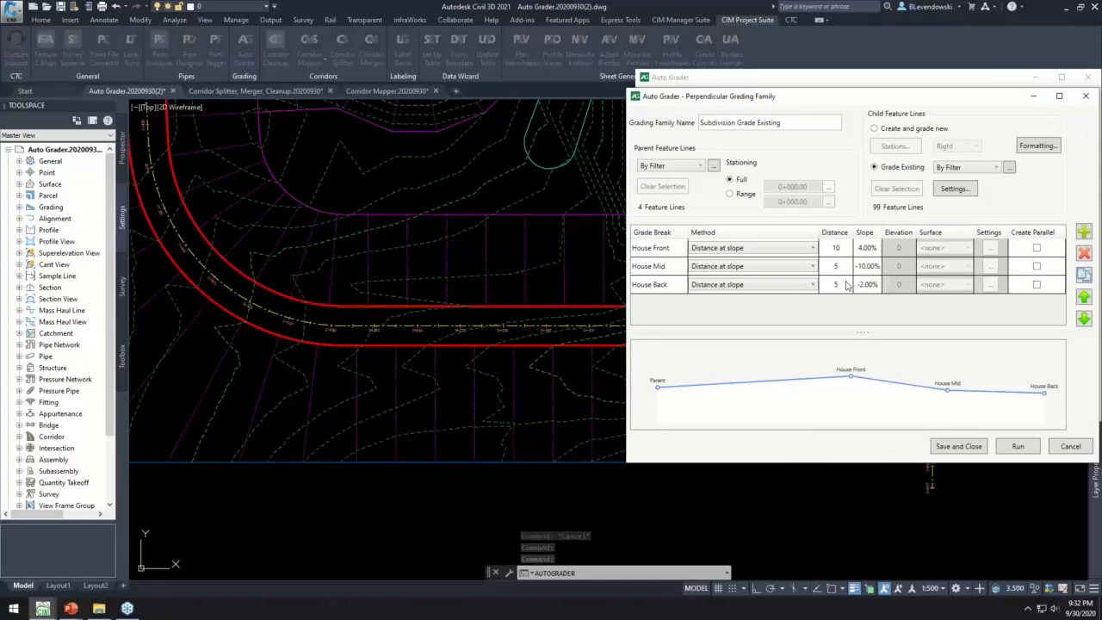
double_click(846, 285)
type("15")
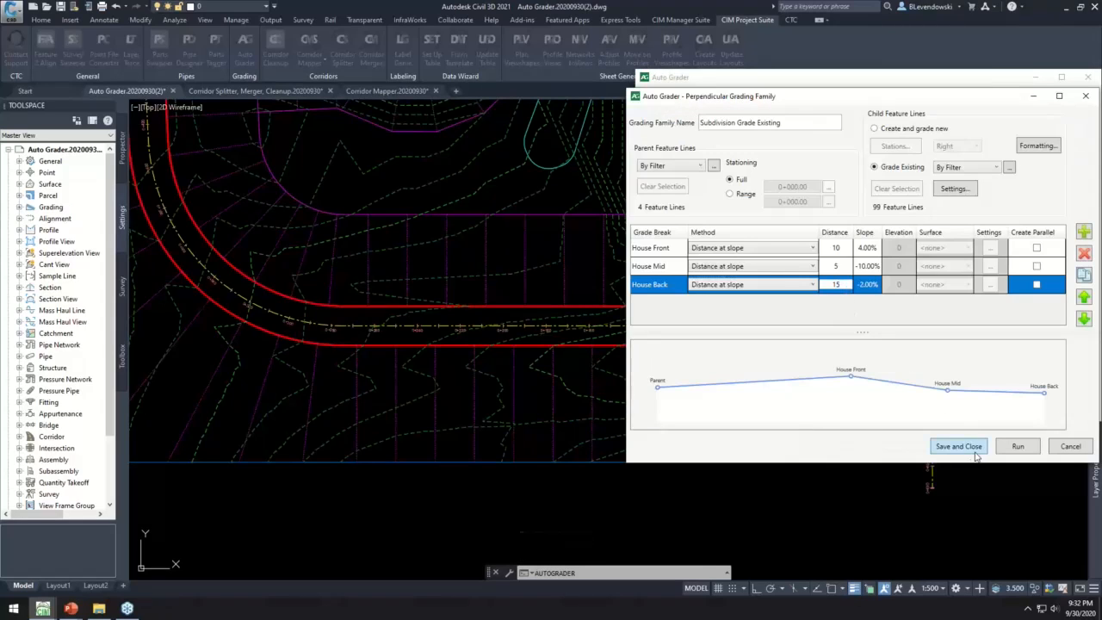
left_click(959, 446)
left_click(648, 208)
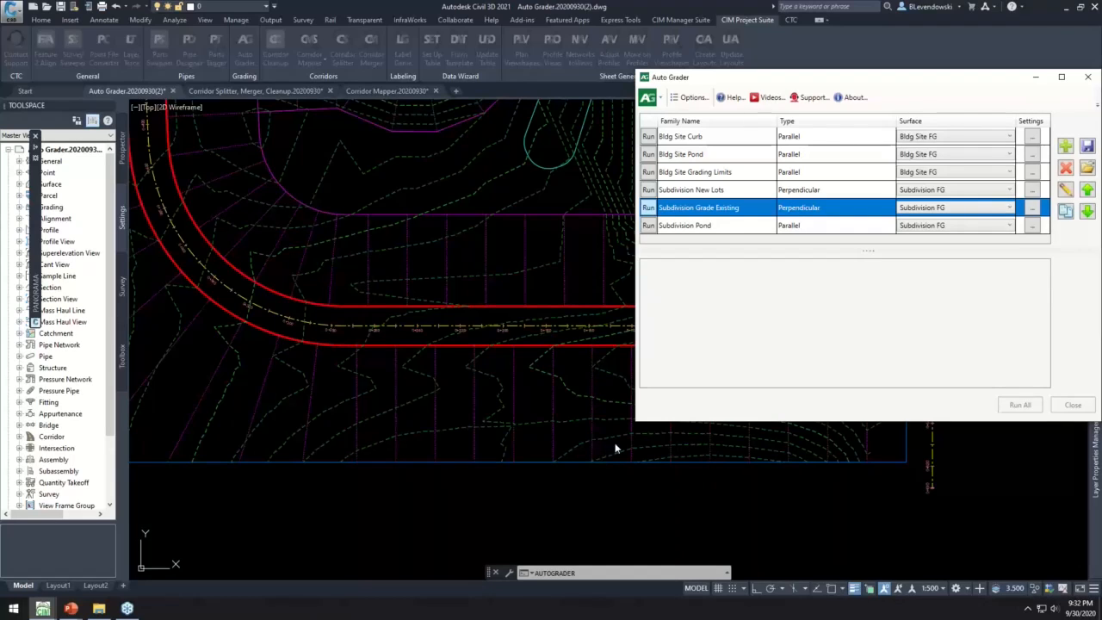
left_click(1062, 404)
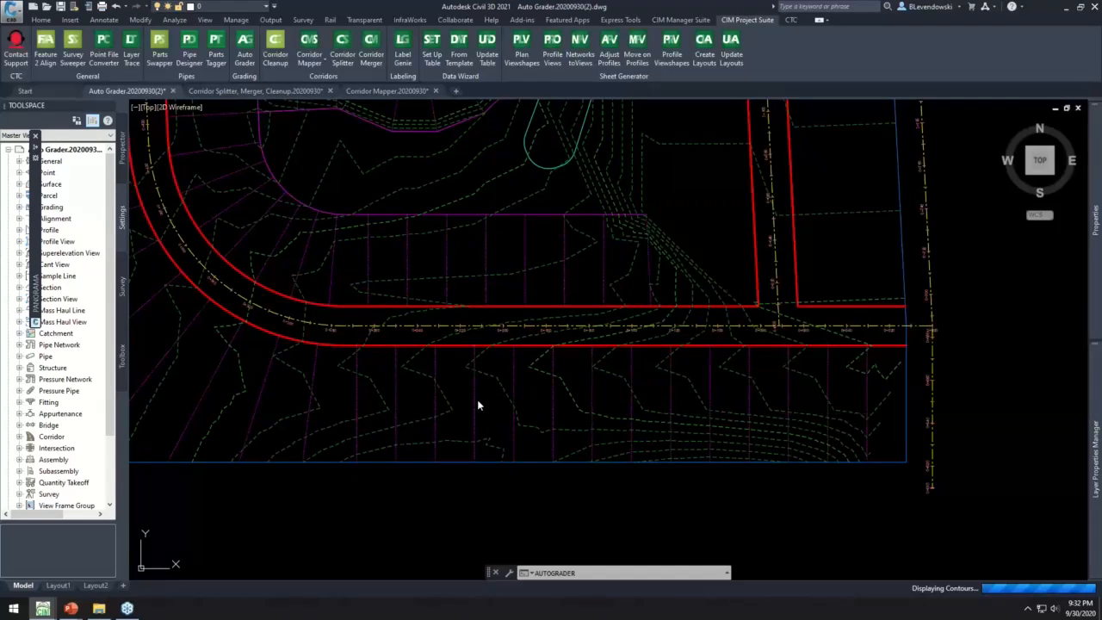
- Select a lot line south of the lower road to examine its regraded elevation points, and review the surrounding contours
left_click(475, 401)
scroll(465, 379, "up", 2)
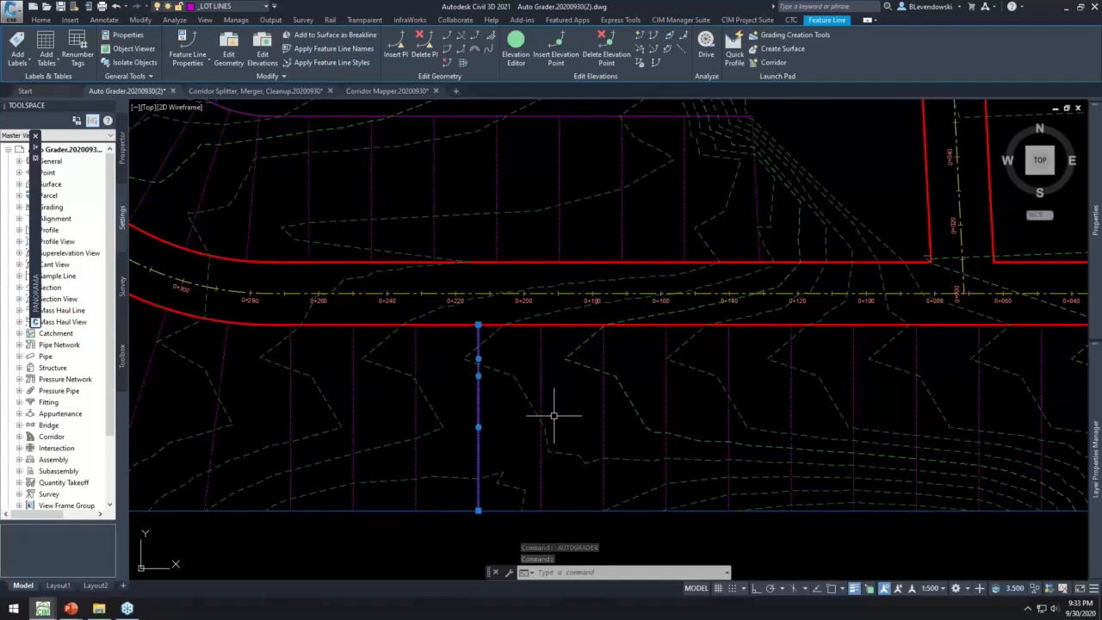
scroll(556, 417, "down", 5)
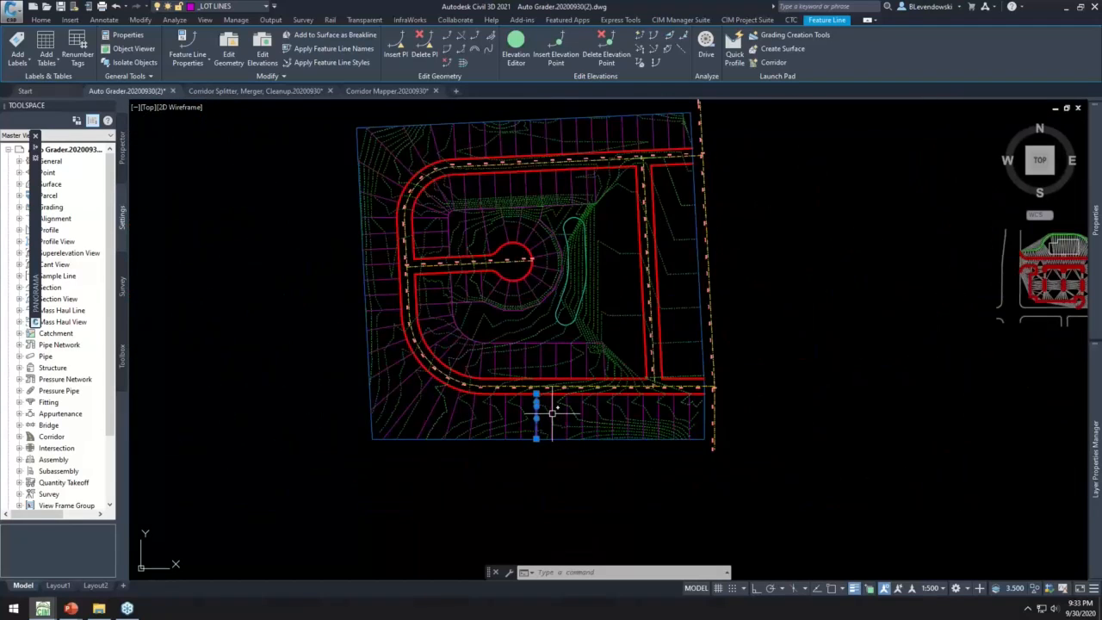
key("Escape")
scroll(537, 414, "up", 6)
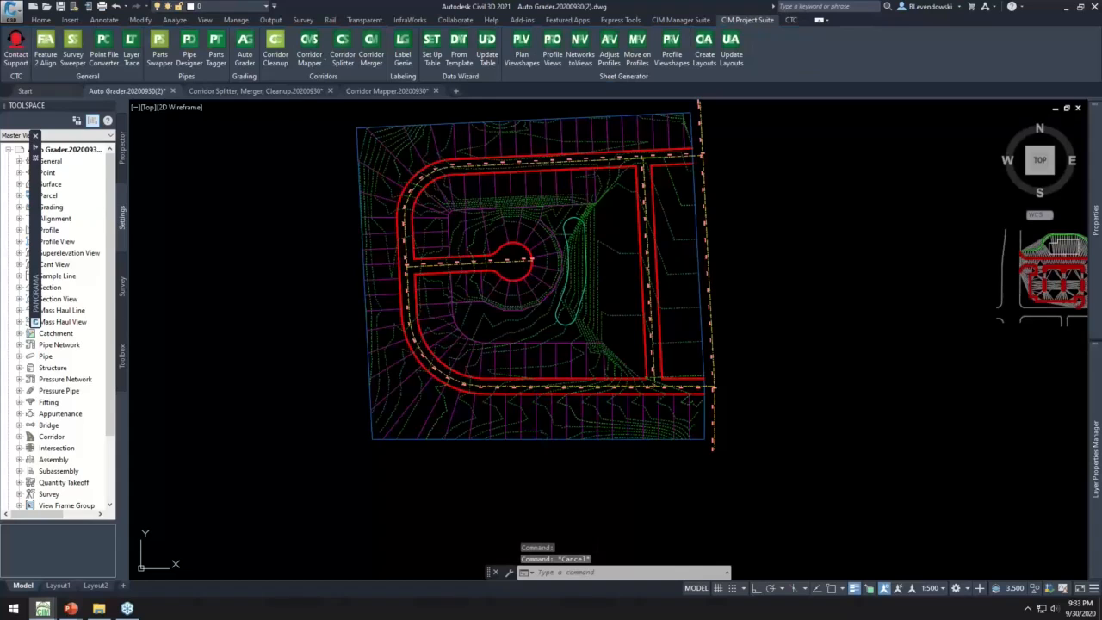
scroll(645, 431, "down", 2)
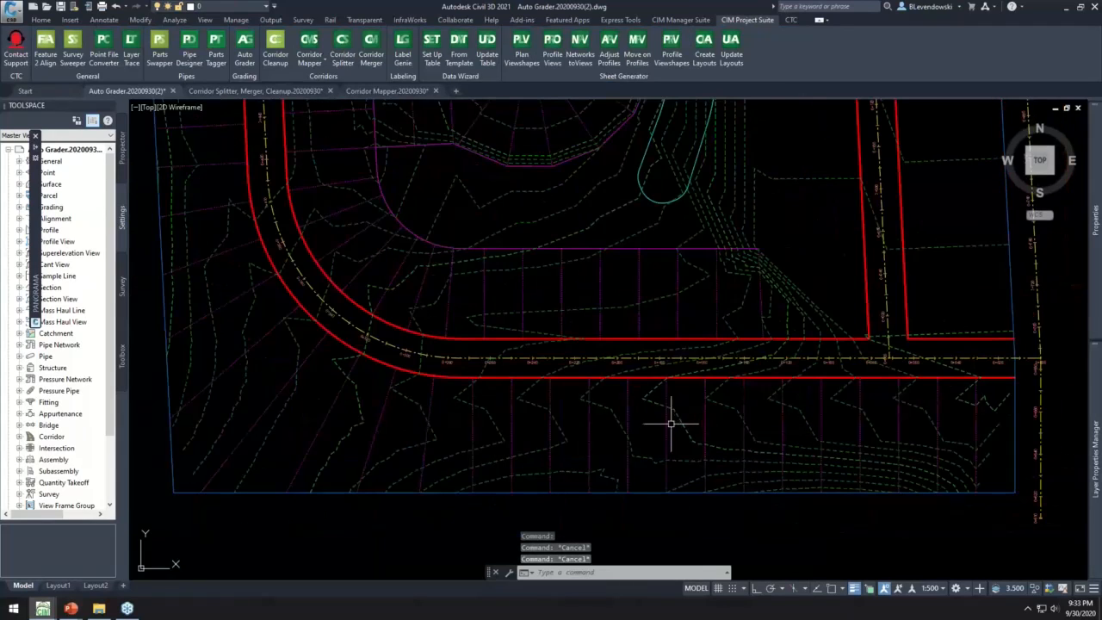
middle_click_drag(724, 422, 624, 443)
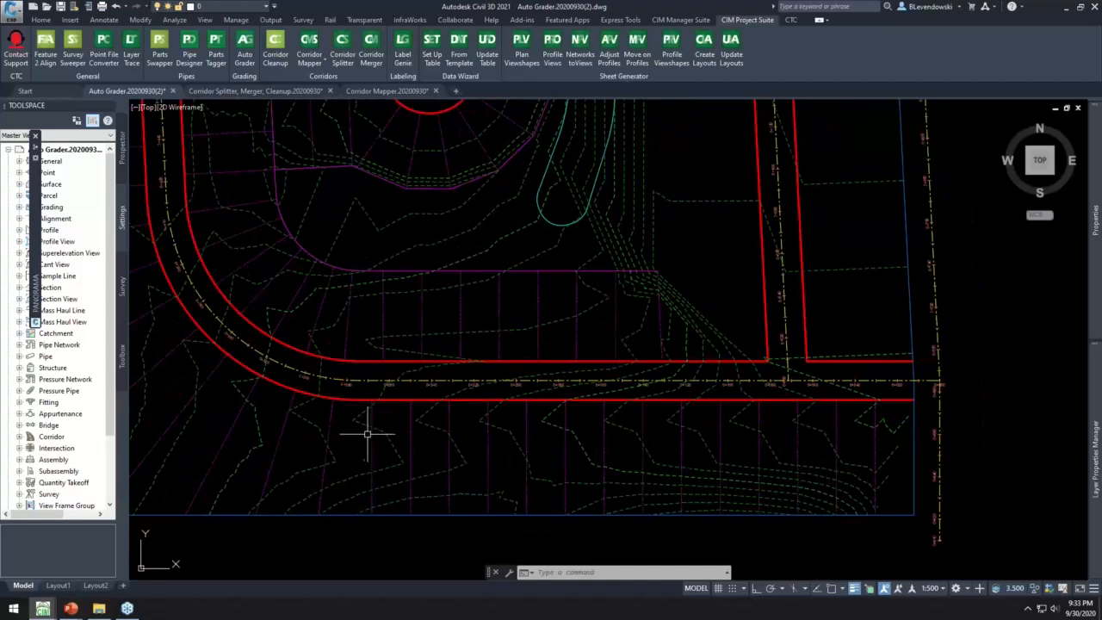
middle_click_drag(376, 445, 621, 458)
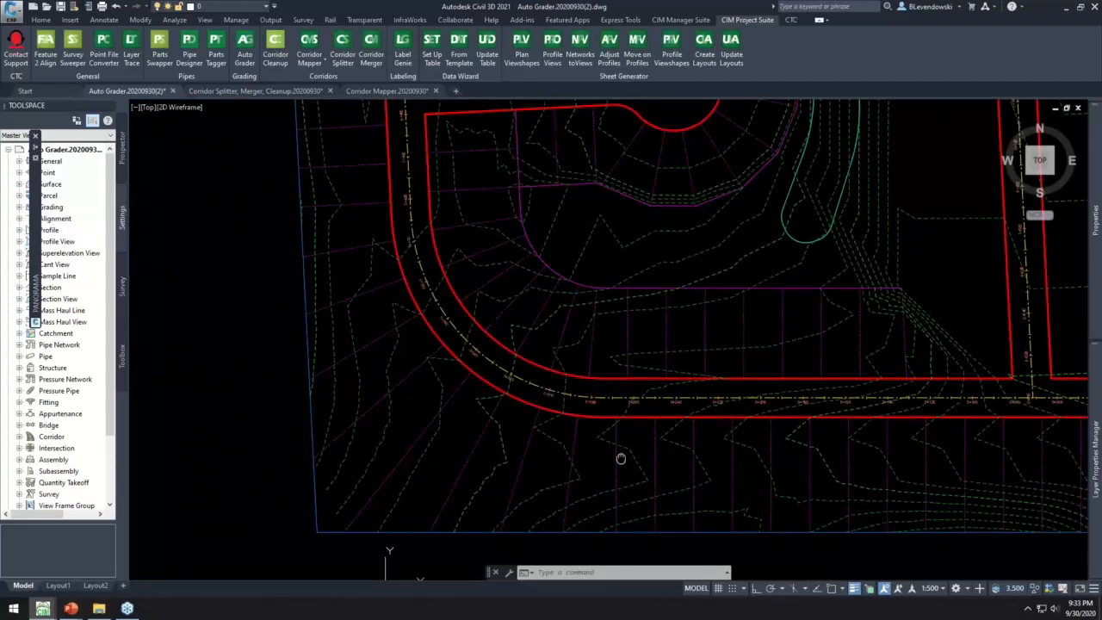
- Move the three lot lines outside the road's southwest curve to the _RES POND layer and clear the selection
key("Escape")
key("Escape")
left_click(491, 418)
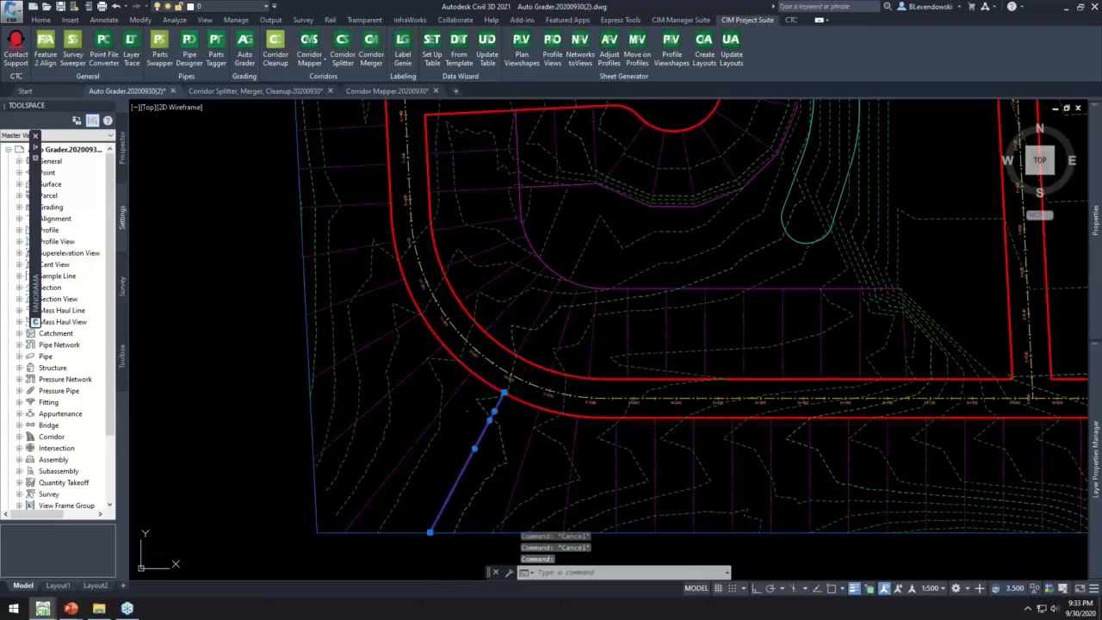
left_click(457, 387)
left_click(421, 365)
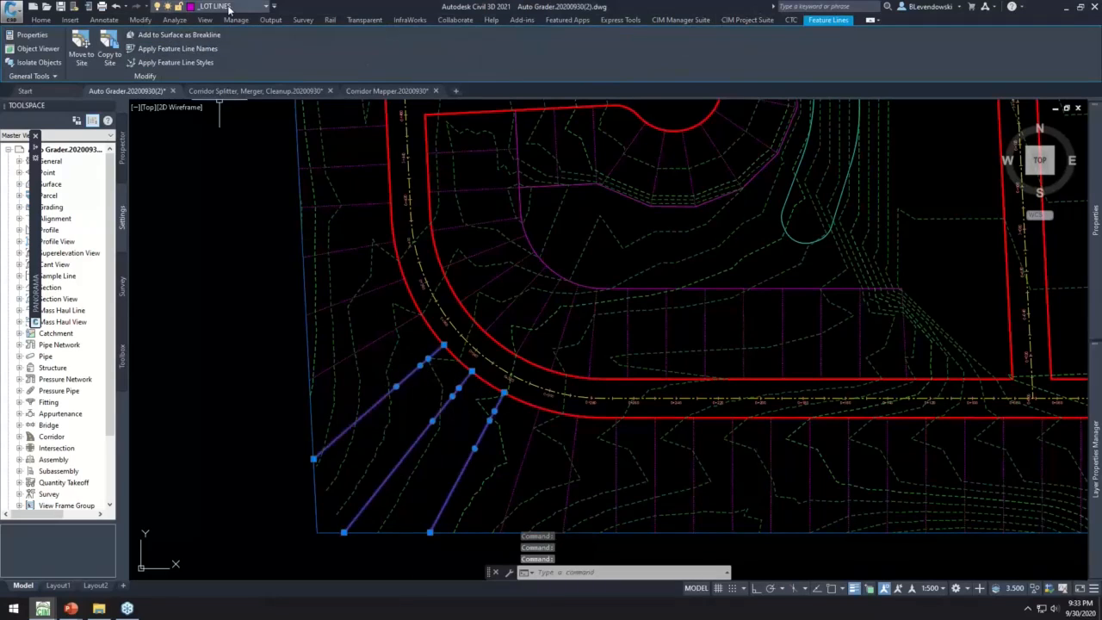
left_click(222, 6)
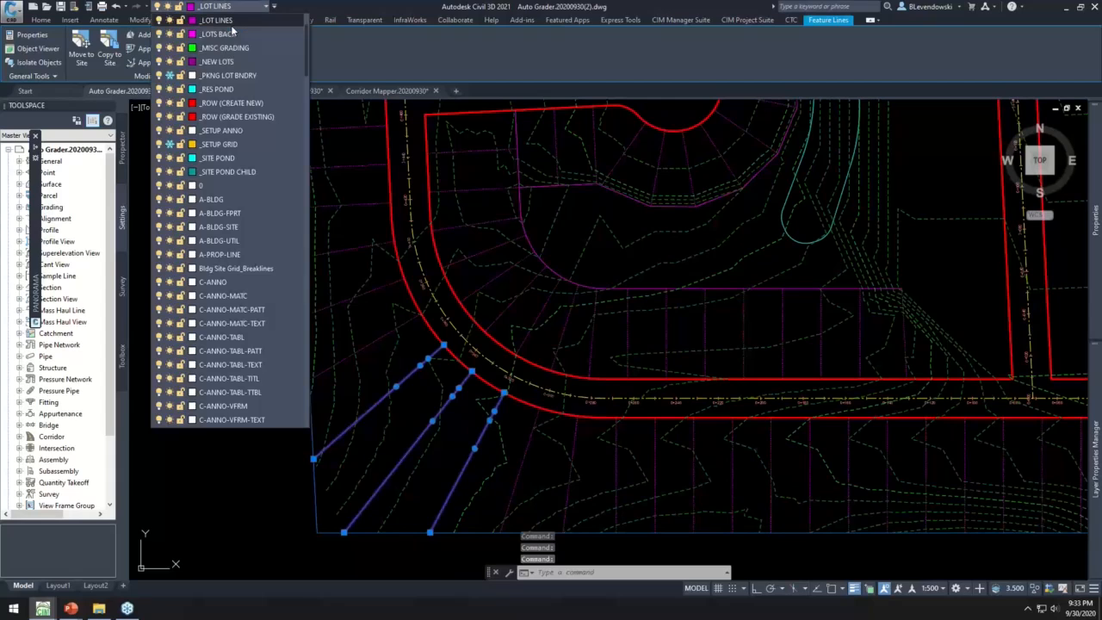
left_click(217, 90)
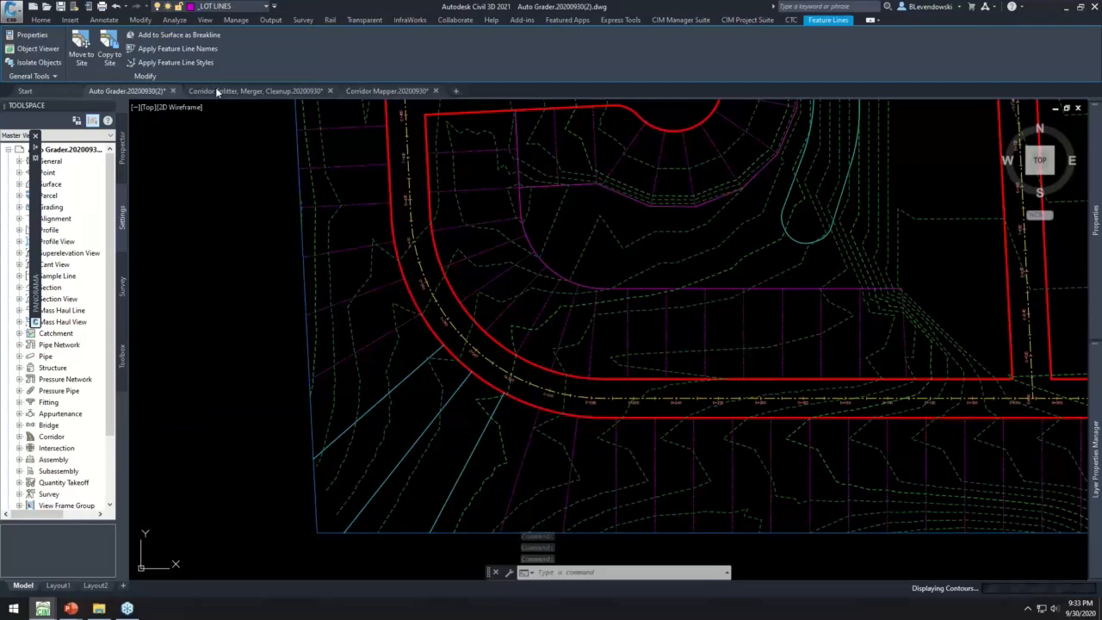
key("Escape")
key("Escape")
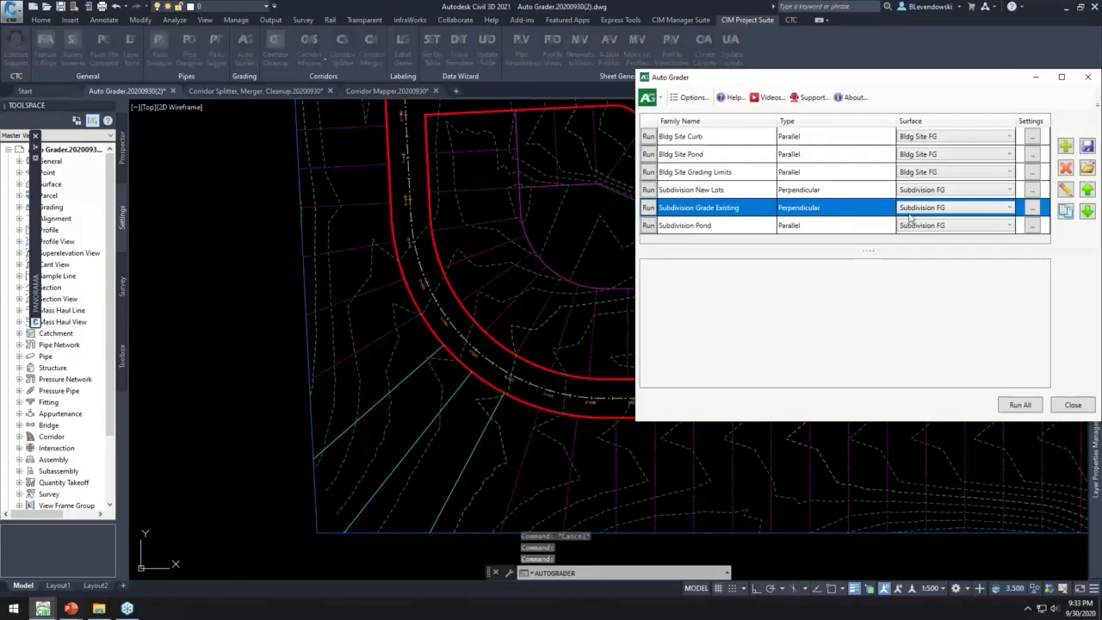
- Duplicate the Subdivision Grade Existing family and review the layer filter that picks the copy's existing child feature lines
left_click(1066, 211)
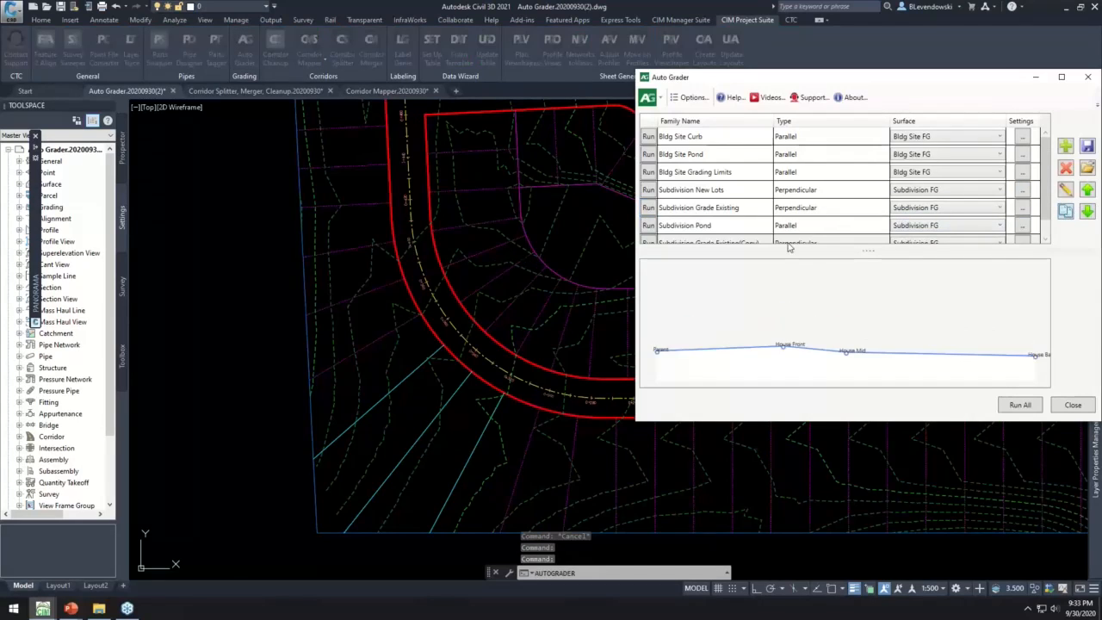
left_click(743, 227)
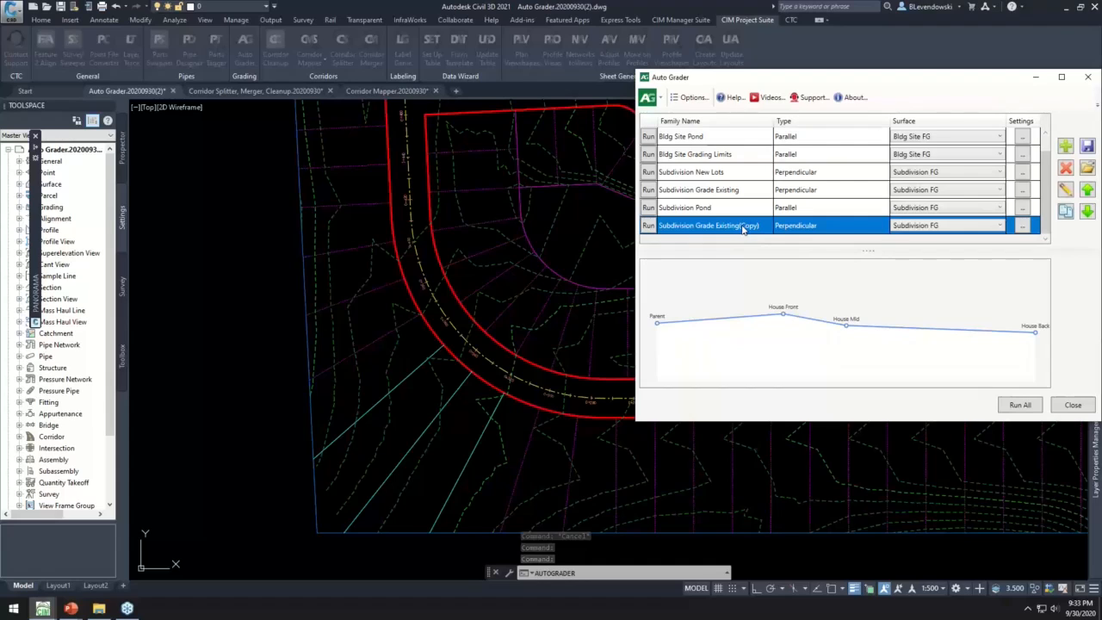
left_click(1066, 188)
left_click(1008, 168)
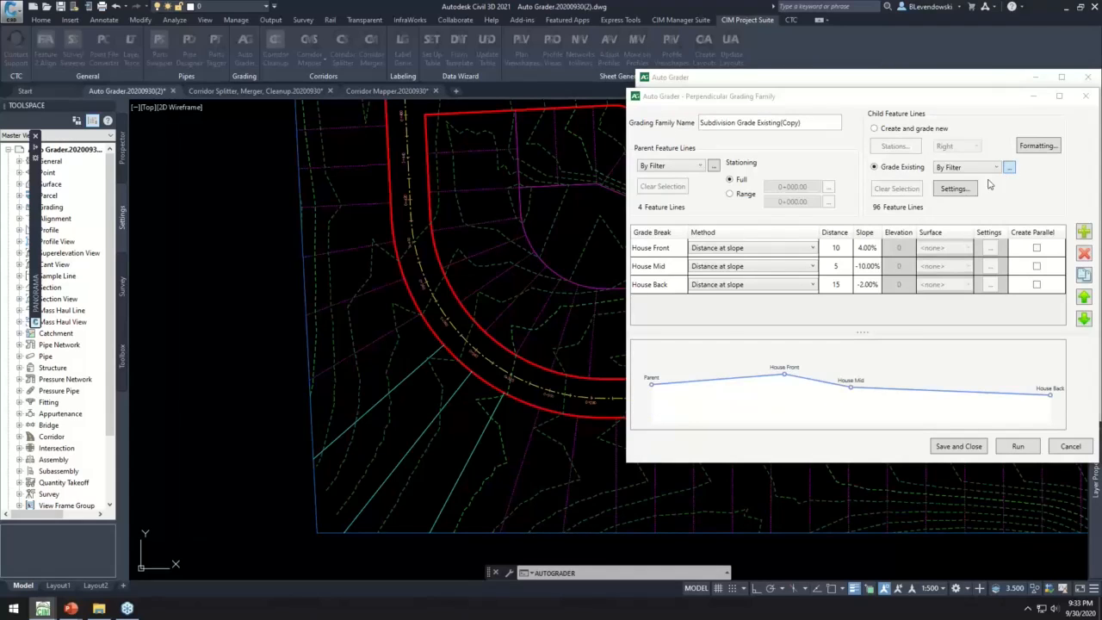
left_click_drag(488, 266, 397, 263)
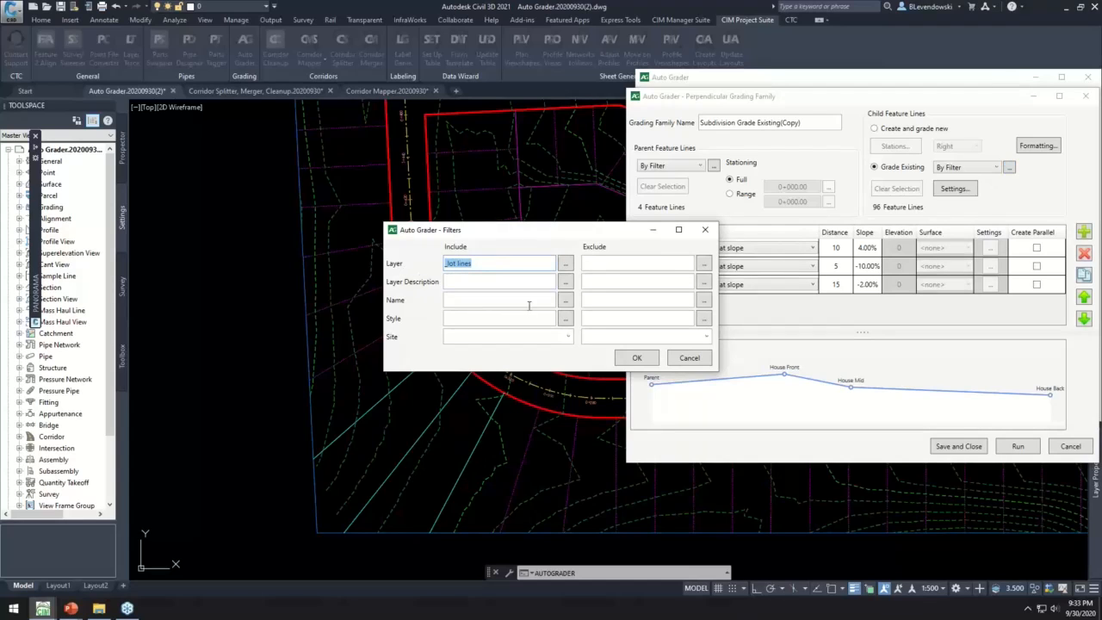
left_click(689, 358)
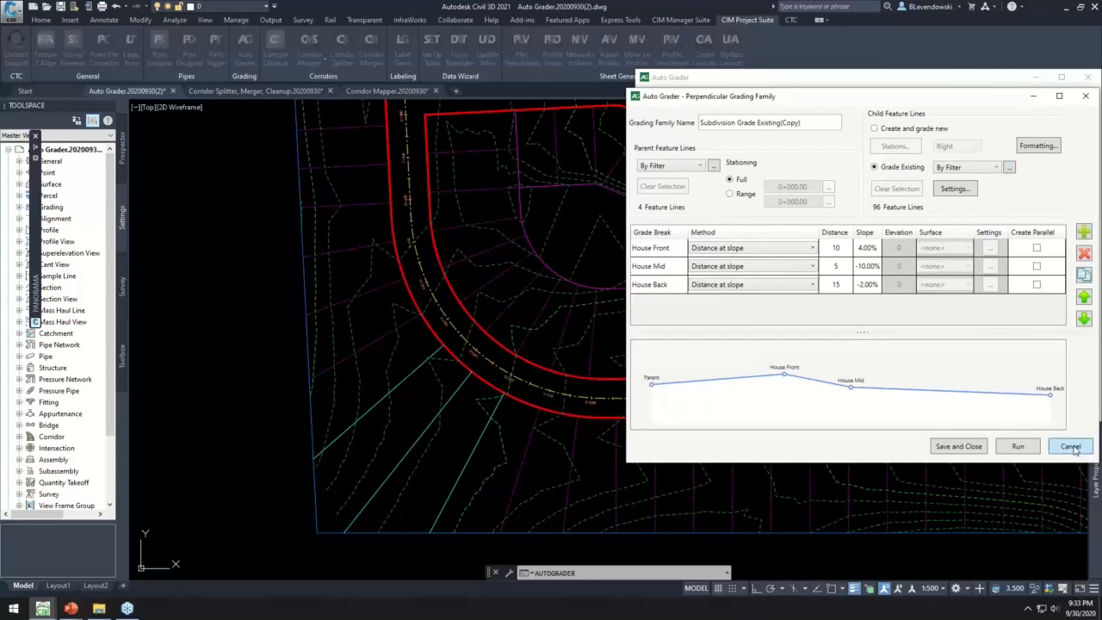
left_click(1070, 447)
left_click(1076, 406)
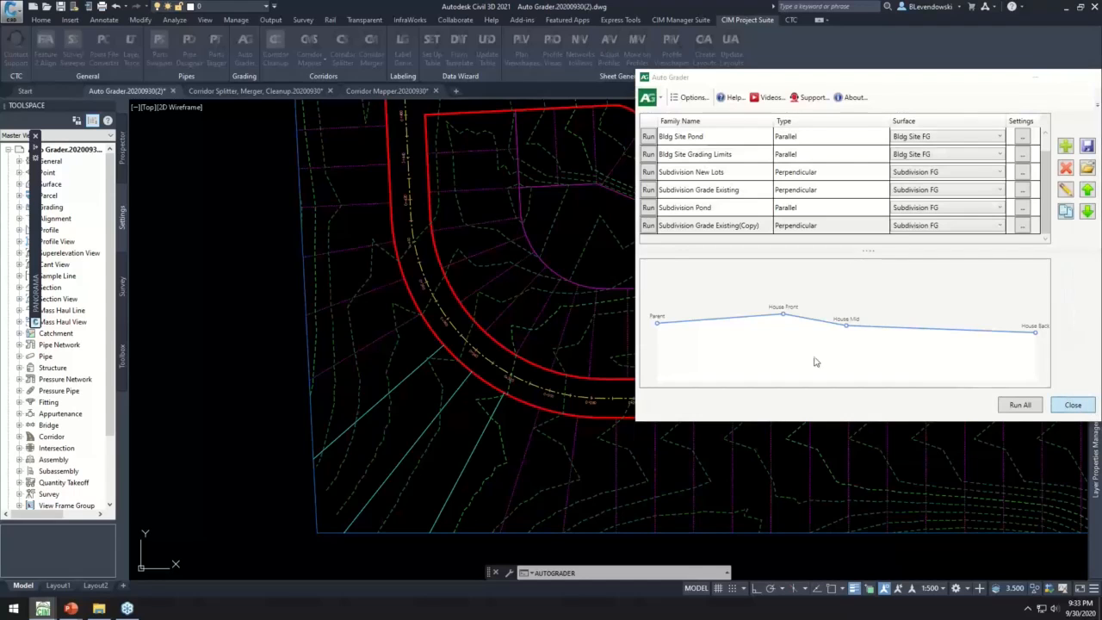
- Review the graded subdivision, and close the Auto Grader drawing to return to the Corridor Splitter, Merger, Cleanup drawing
scroll(607, 270, "down", 2)
middle_click_drag(716, 217, 525, 284)
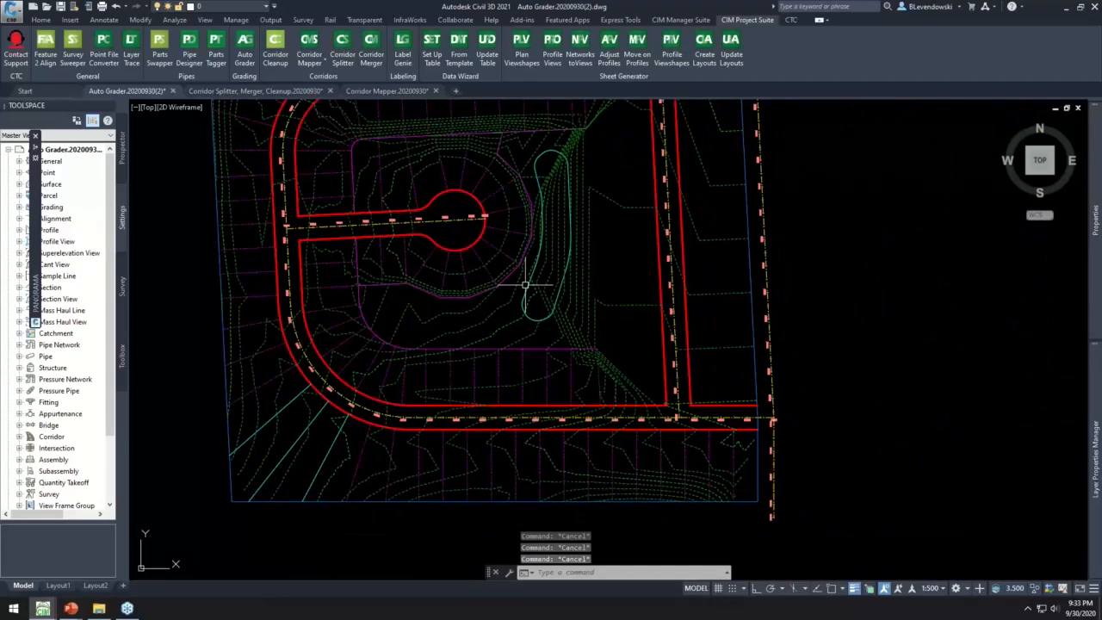
middle_click_drag(357, 215, 448, 225)
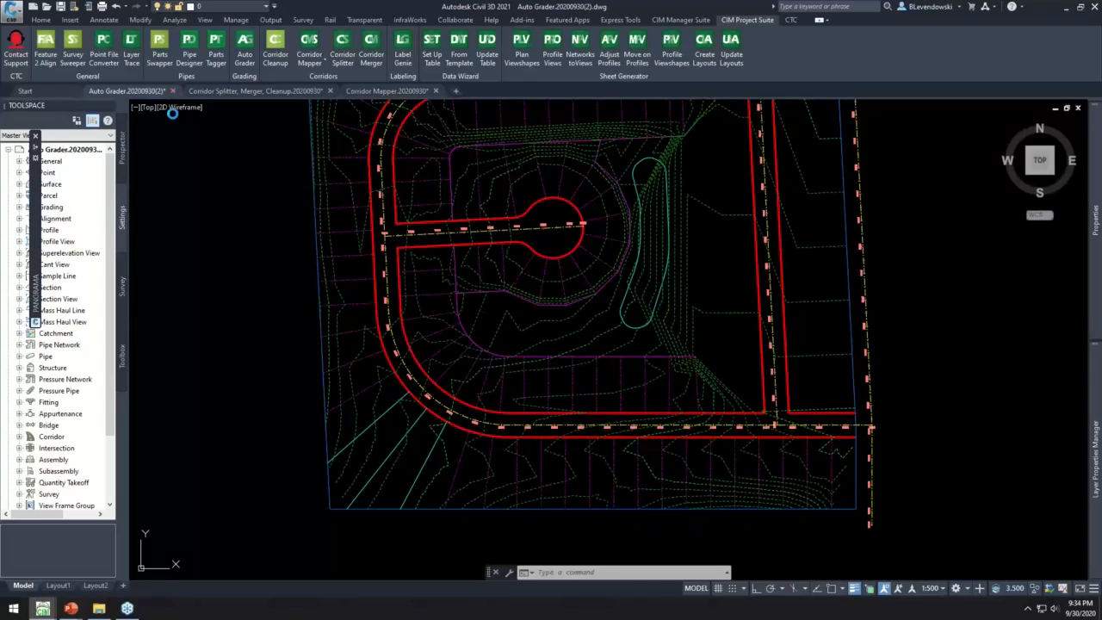
left_click(560, 329)
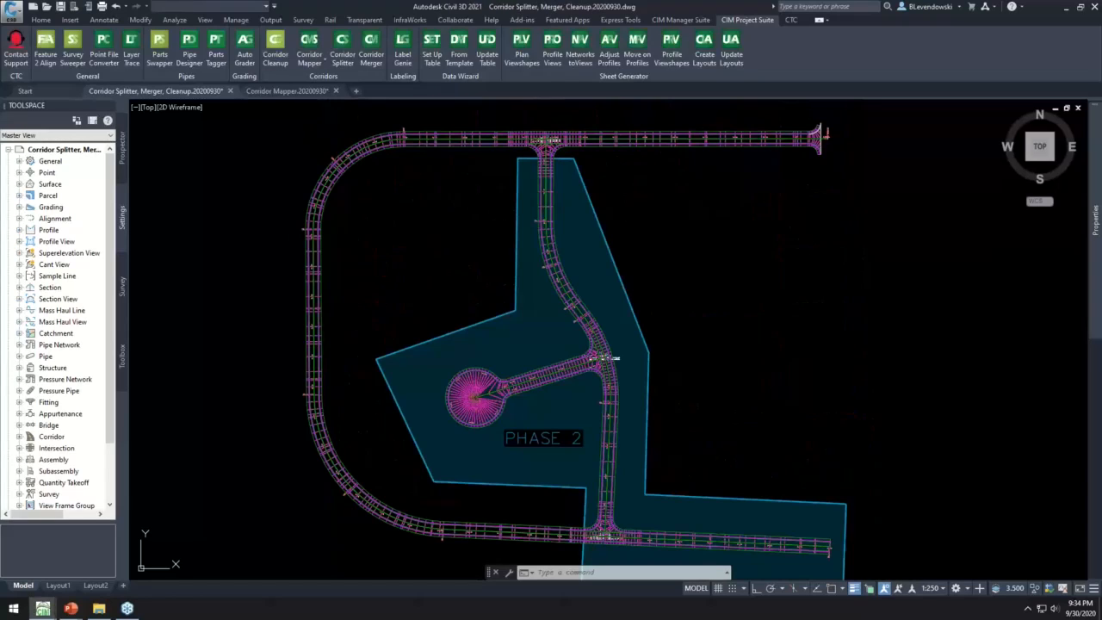
- Select the Pine Development corridor at its northwest curve to examine its full extent, and clear the selection
middle_click_drag(380, 222, 382, 206)
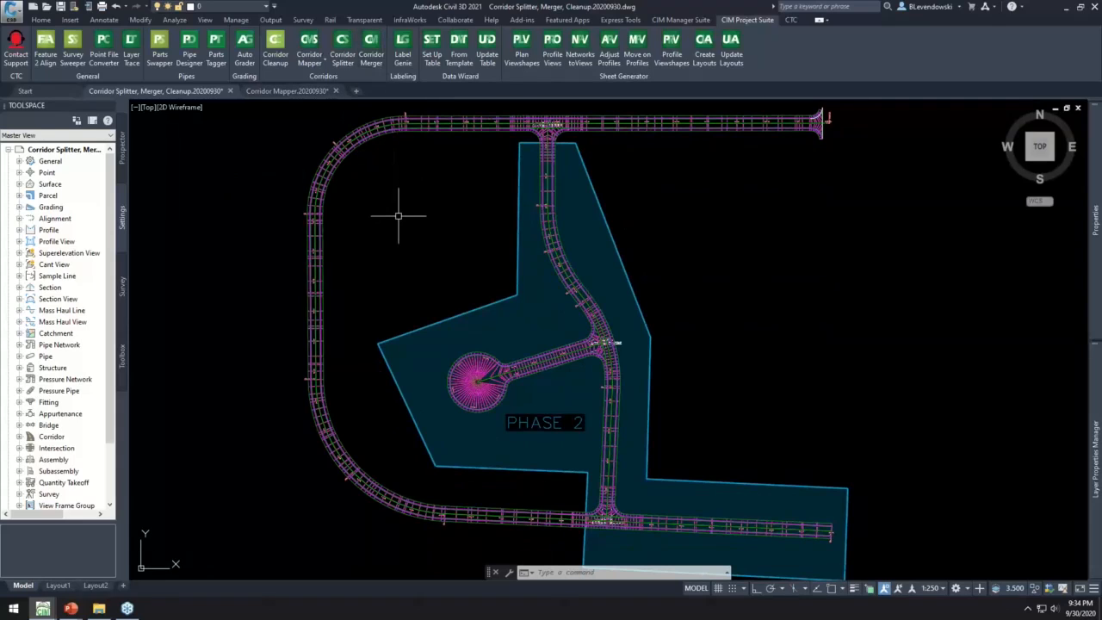
left_click(366, 137)
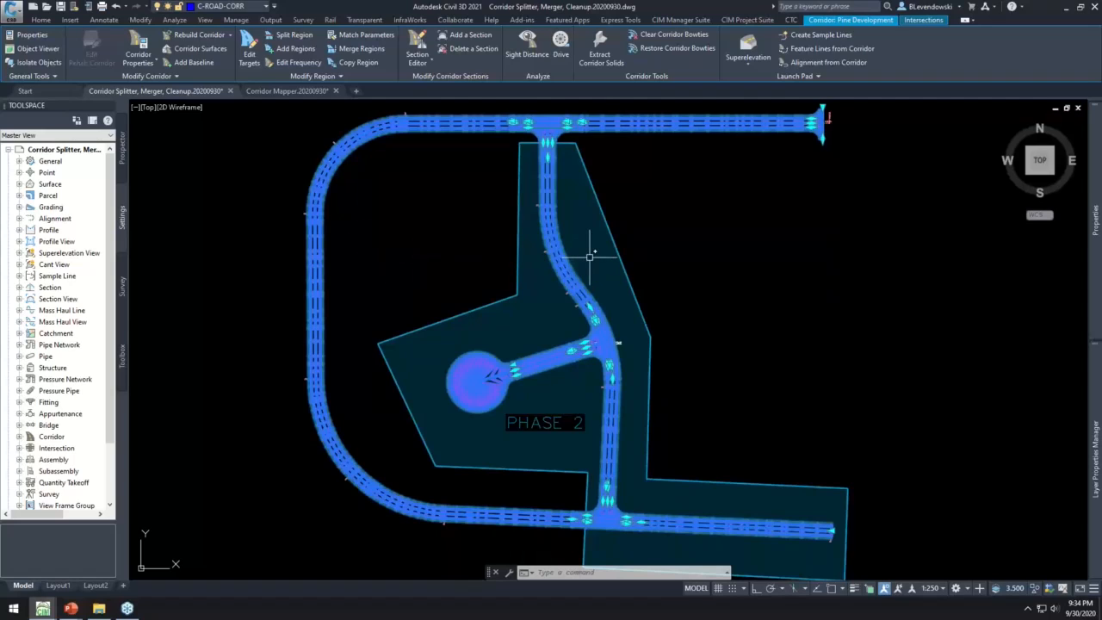
middle_click_drag(698, 298, 694, 292)
key("Escape")
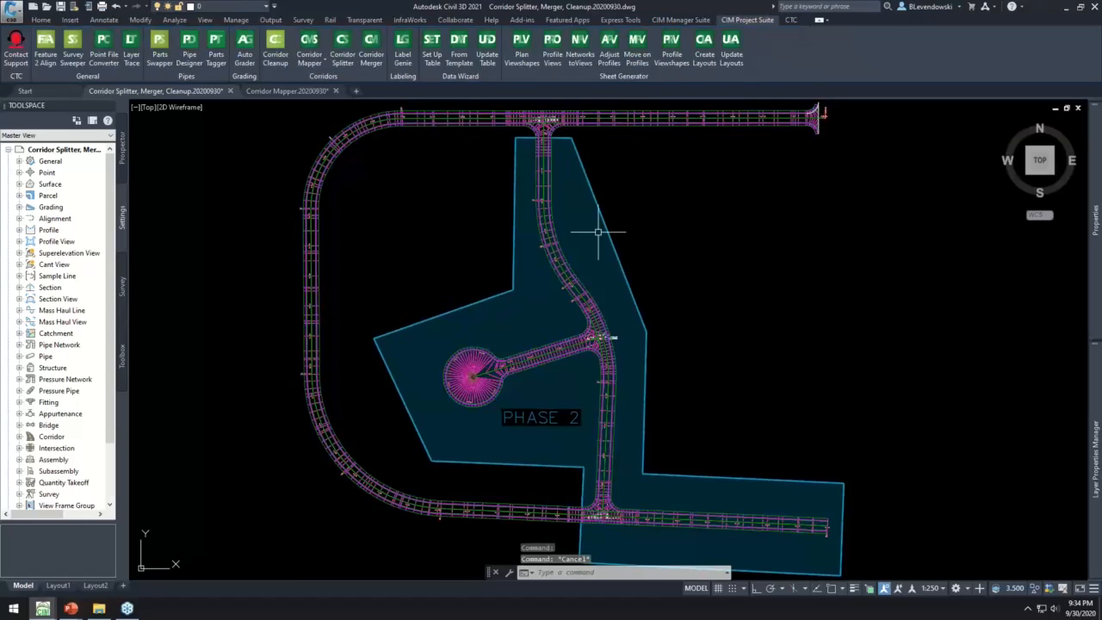
key("Escape")
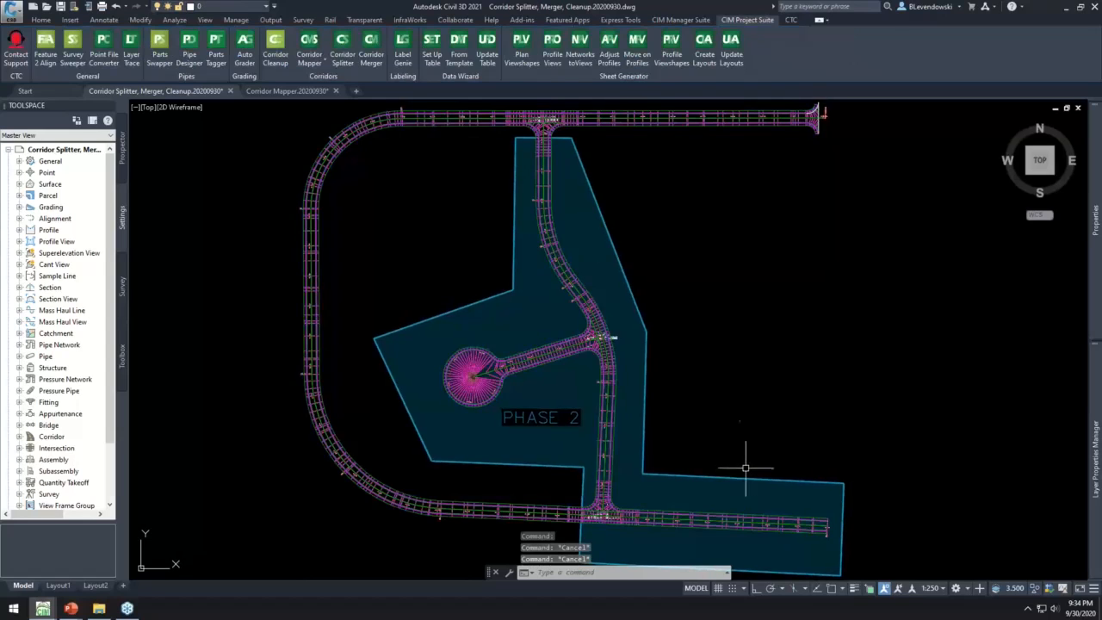
left_click(363, 133)
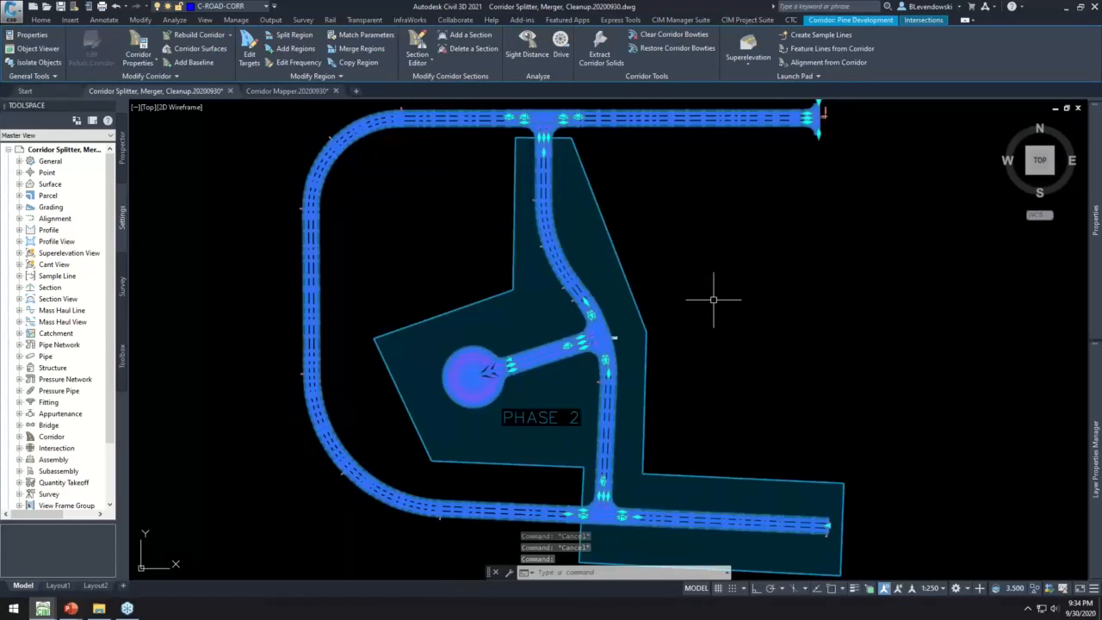
key("Escape")
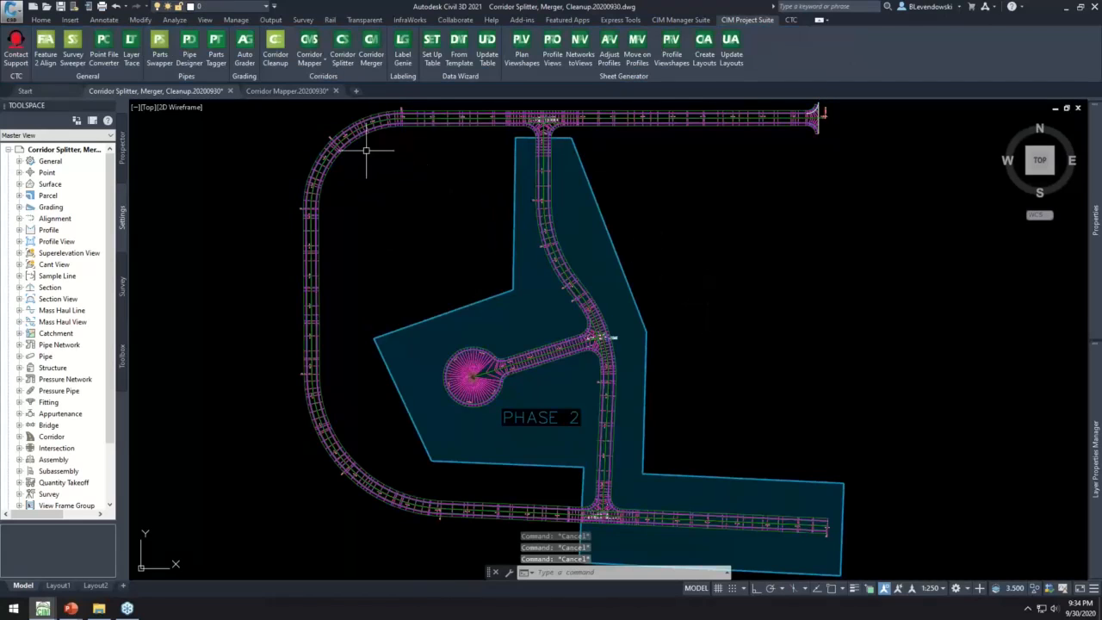
left_click(357, 138)
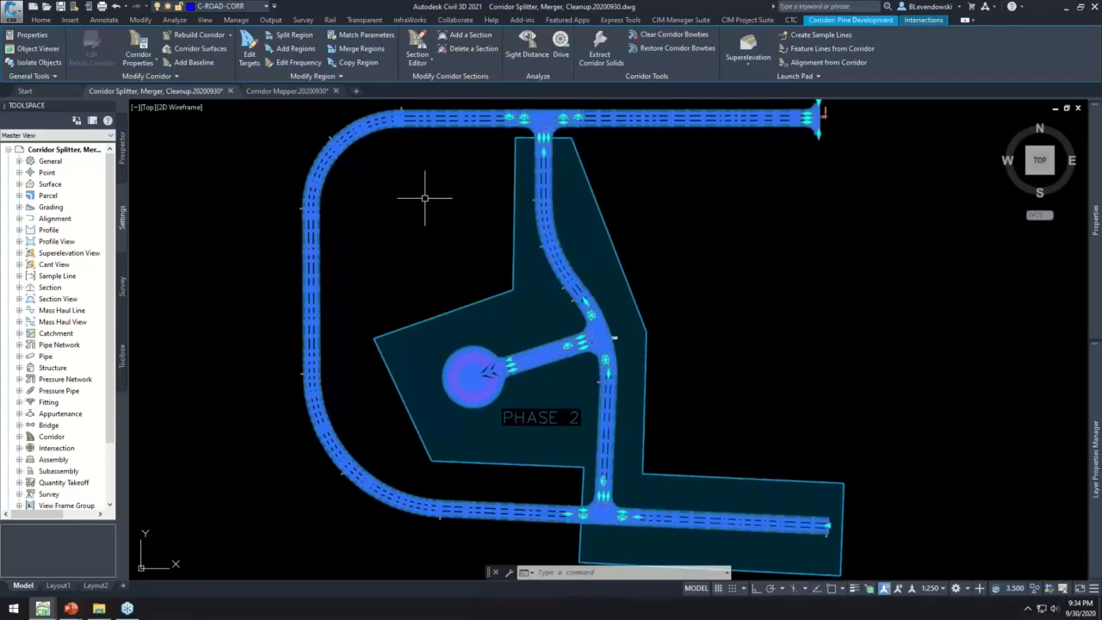
key("Escape")
key("Escape")
key("Escape")
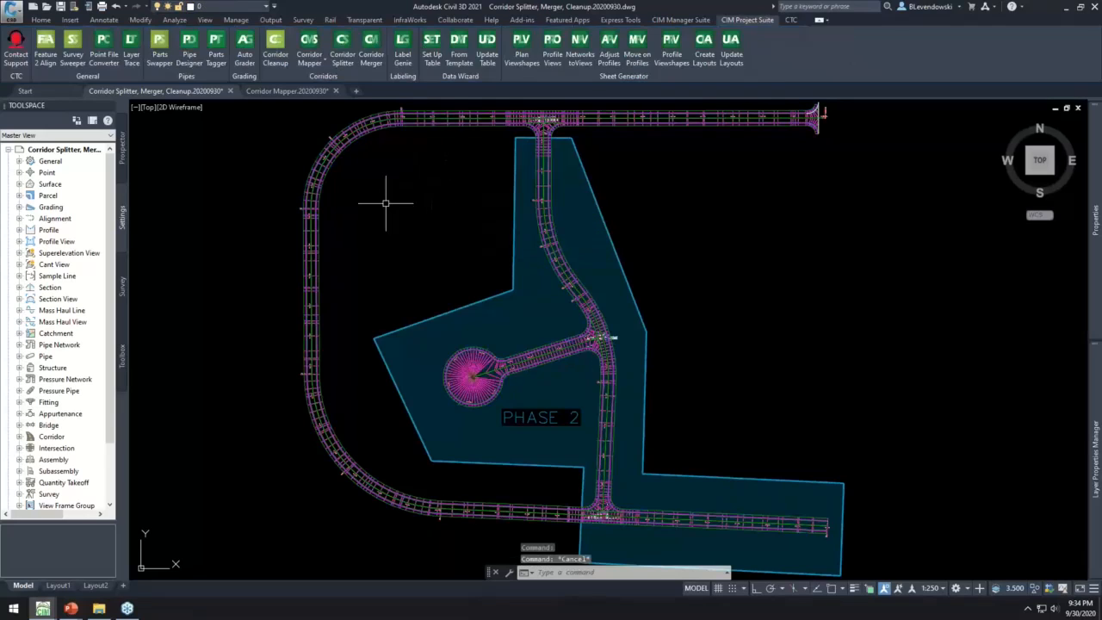
- Start the Corridor Splitter on Pine Development and assign the PHASE 2 Manchester (3) and Intersection (6) quadrant baselines to Pine Development - (2)
left_click(343, 45)
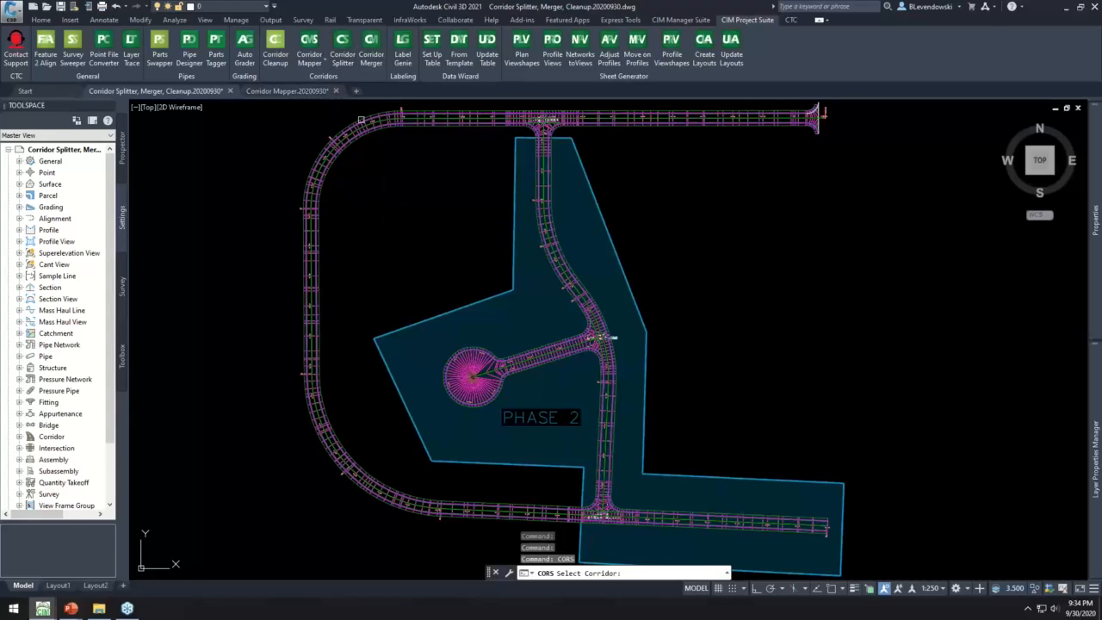
left_click(601, 338)
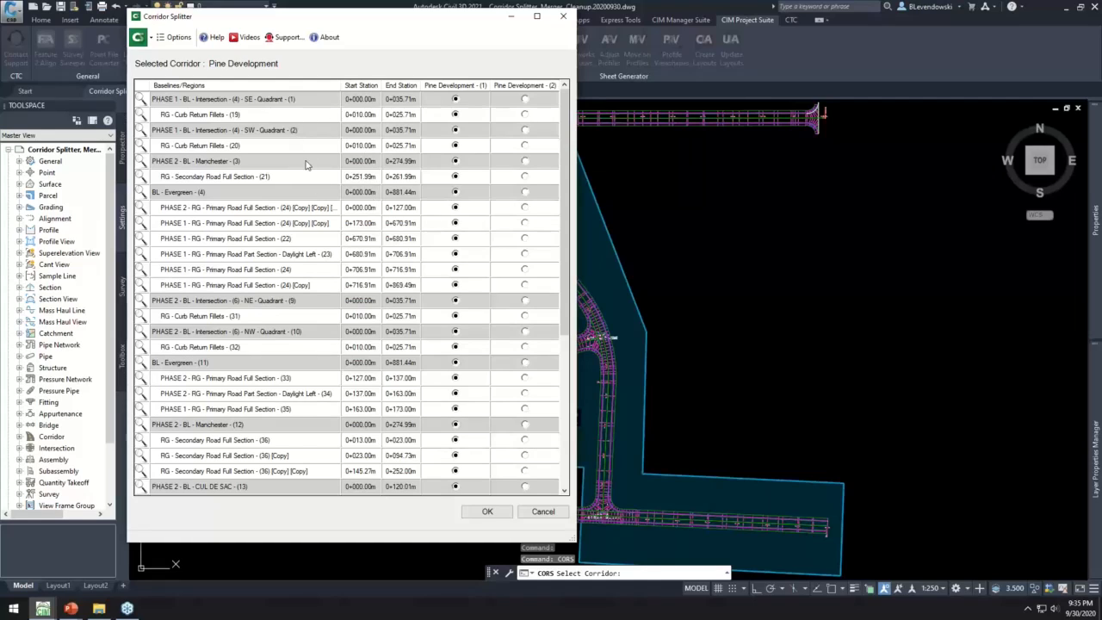
left_click(351, 164)
left_click(526, 162)
left_click(525, 301)
- Assign the PHASE 2 Manchester (12) and CUL DE SAC (13) baselines to Pine Development - (2), and check the first corridor's name option
scroll(528, 382, "down", 3)
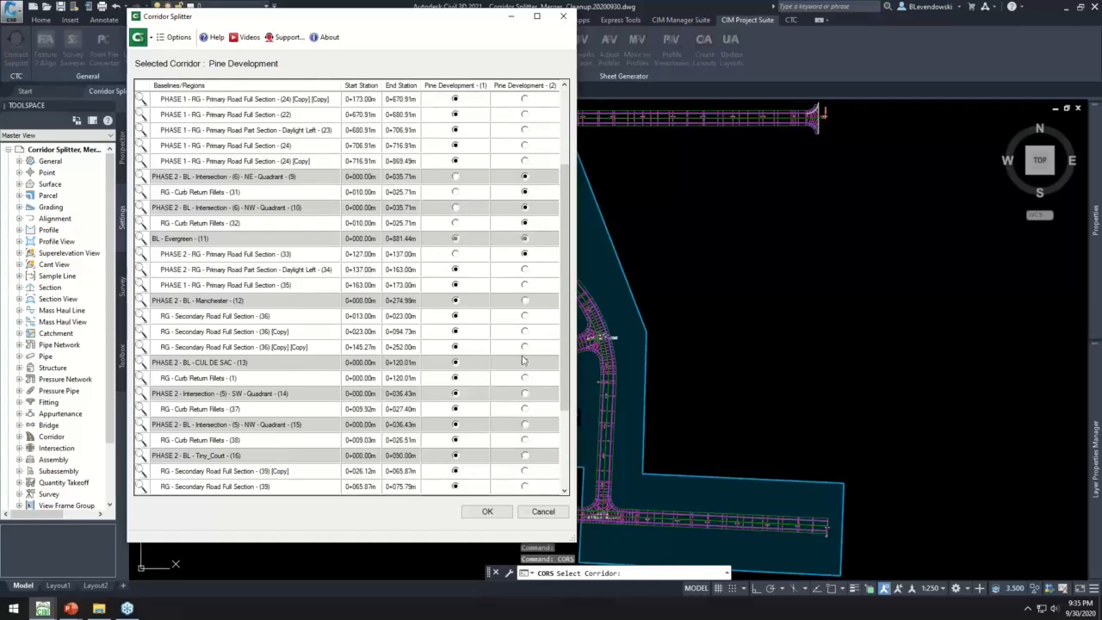
left_click(524, 300)
left_click(524, 362)
scroll(521, 360, "down", 3)
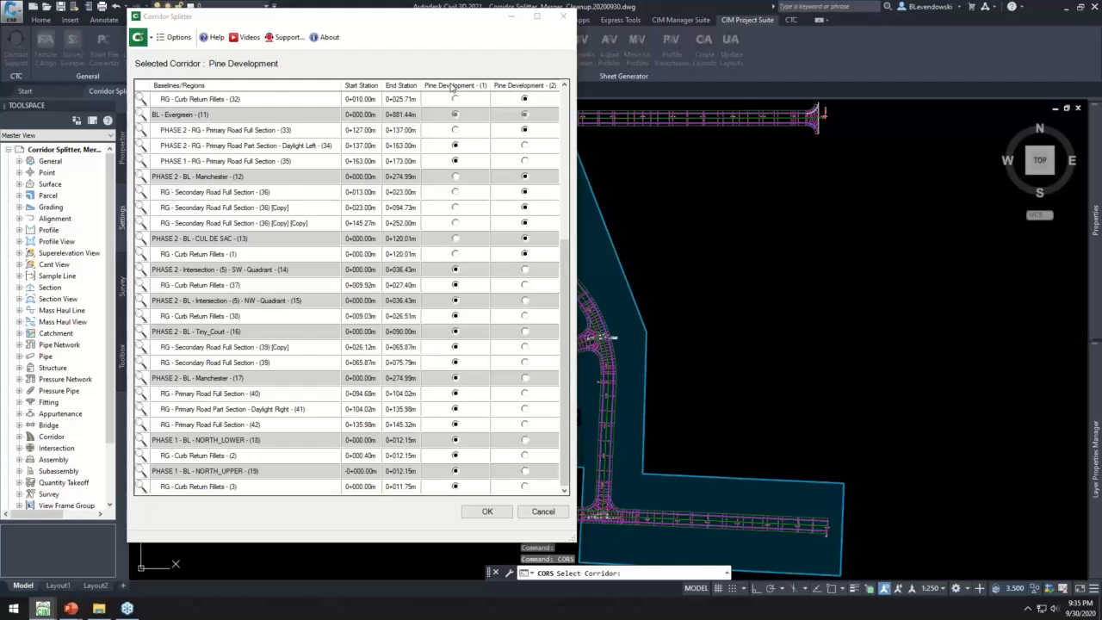
left_click(452, 86)
left_click(227, 77)
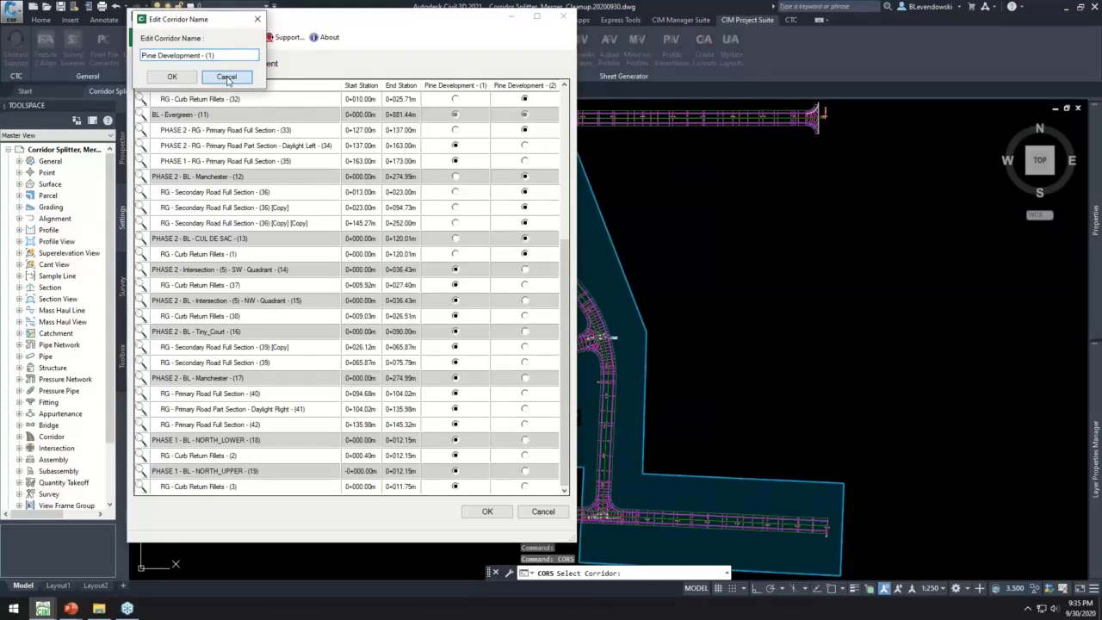
- Assign the PHASE 2 Intersection (5), Tiny_Court (16) and Manchester (17) baselines to Pine Development - (2), and split the corridor
left_click(525, 269)
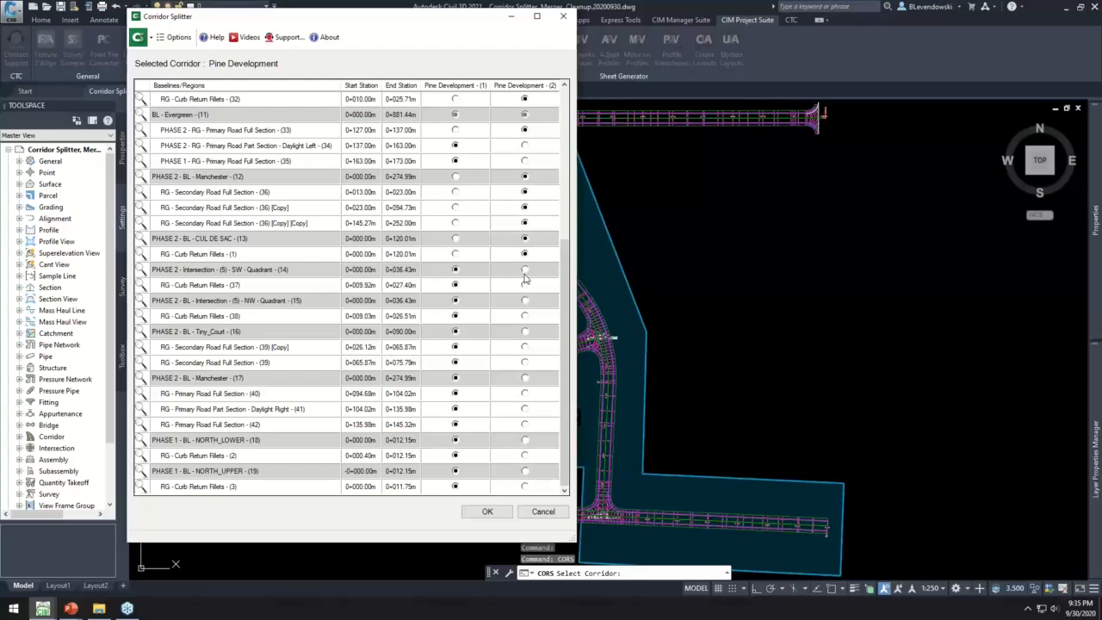
left_click(524, 334)
left_click(487, 512)
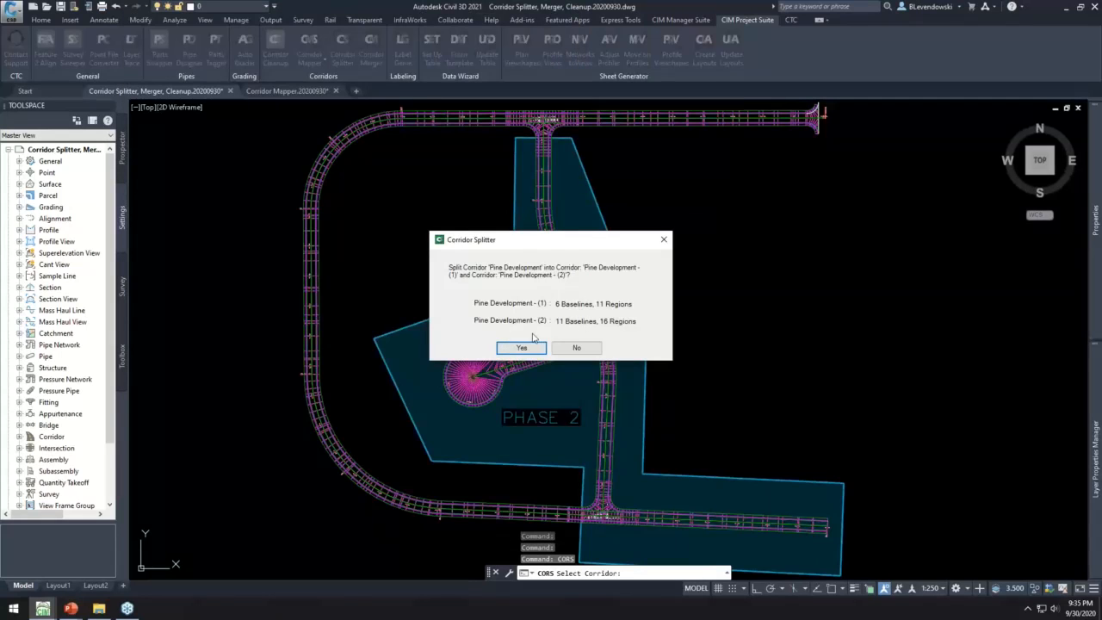
left_click(522, 348)
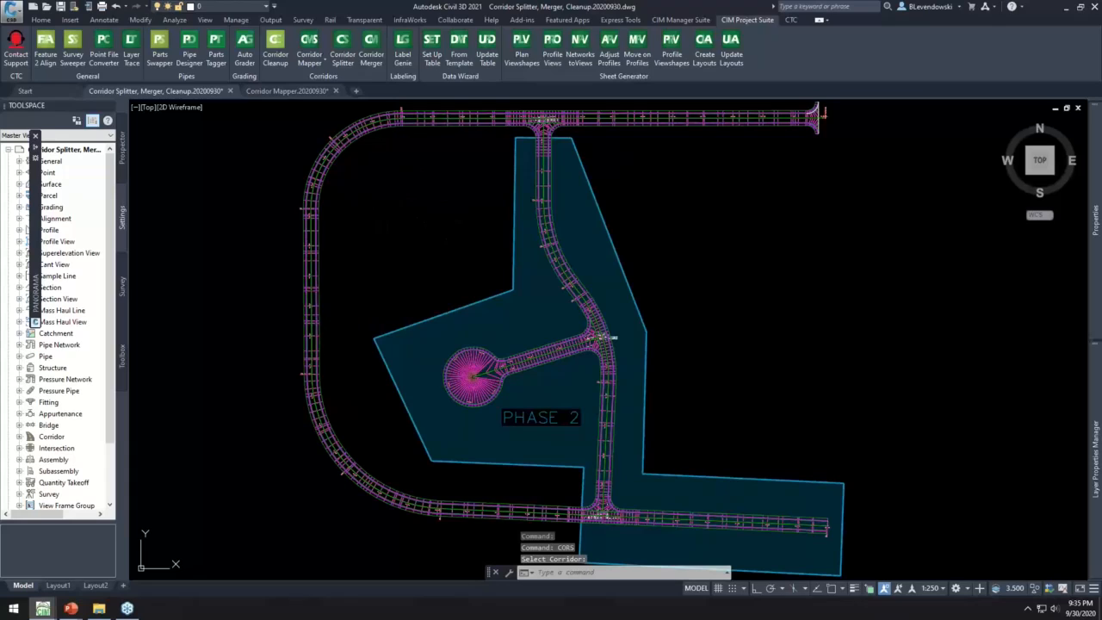
- Select the outer loop corridor and the Phase 2 corridor in turn to check the split, clearing each selection
left_click(380, 124)
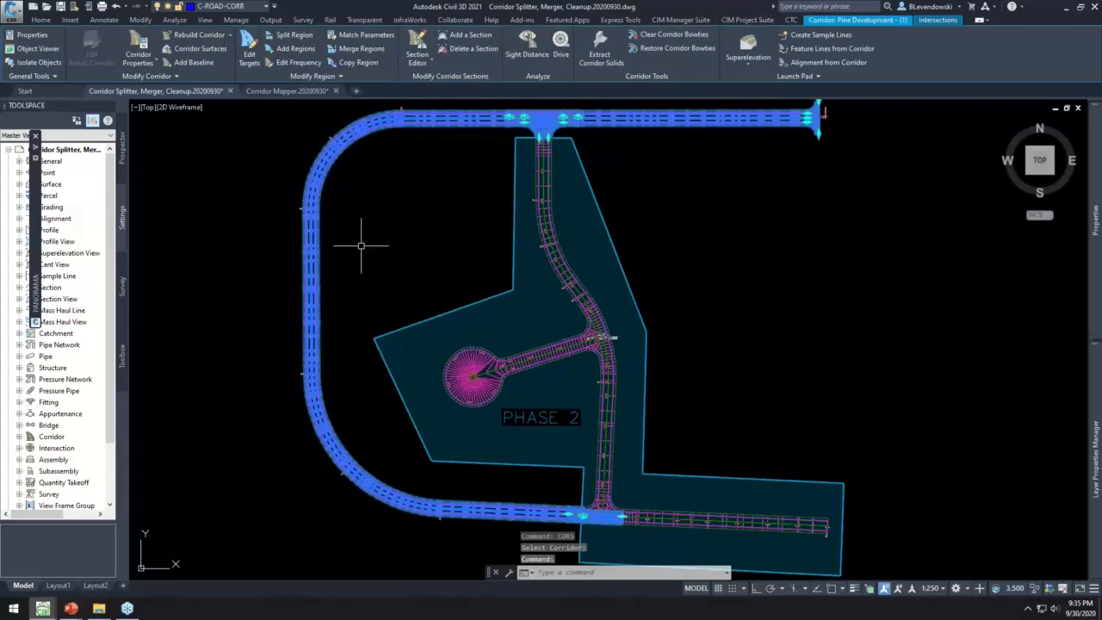
key("Escape")
key("Escape")
left_click(539, 163)
key("Escape")
key("Escape")
key("Escape")
- List the drawing's corridors in the Prospector, widening the Toolspace so their full names can be read
left_click(122, 148)
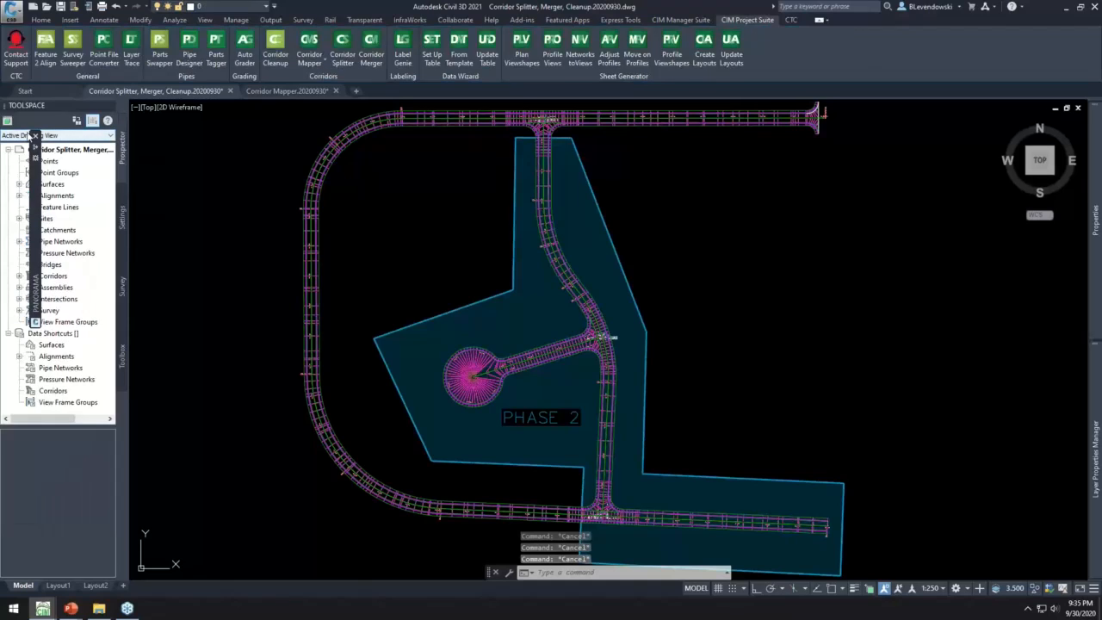
left_click(52, 275)
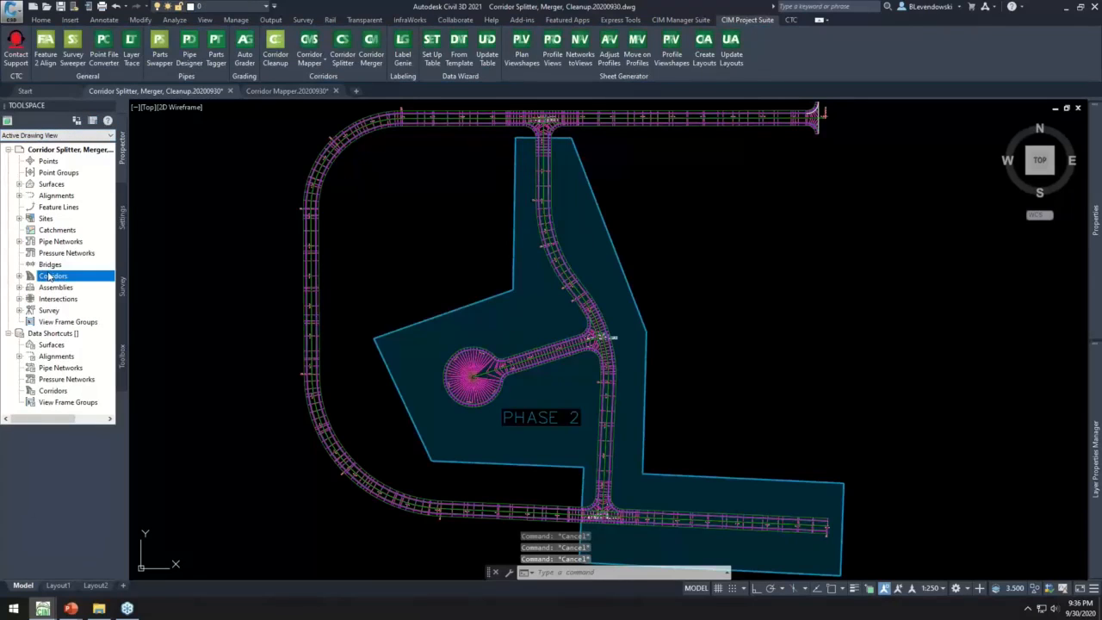
double_click(49, 276)
left_click(79, 287)
left_click_drag(128, 256, 197, 255)
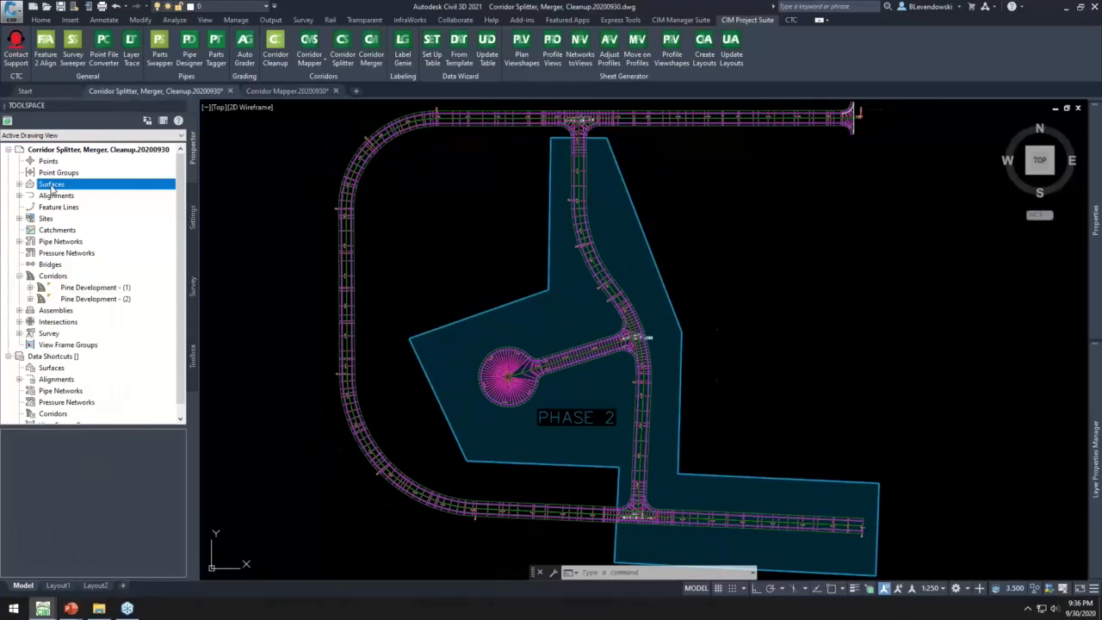
- Expand the drawing's surfaces and check the FG surface belonging to each split corridor
double_click(54, 186)
left_click(77, 197)
left_click(81, 208)
left_click(86, 198)
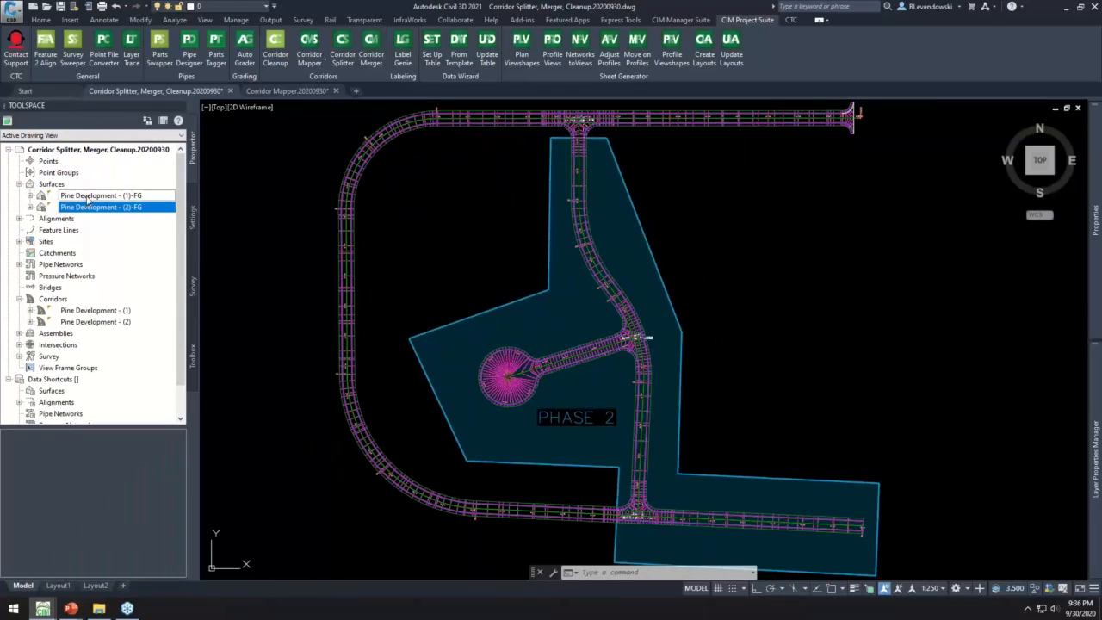
key("Escape")
key("Escape")
key("Escape")
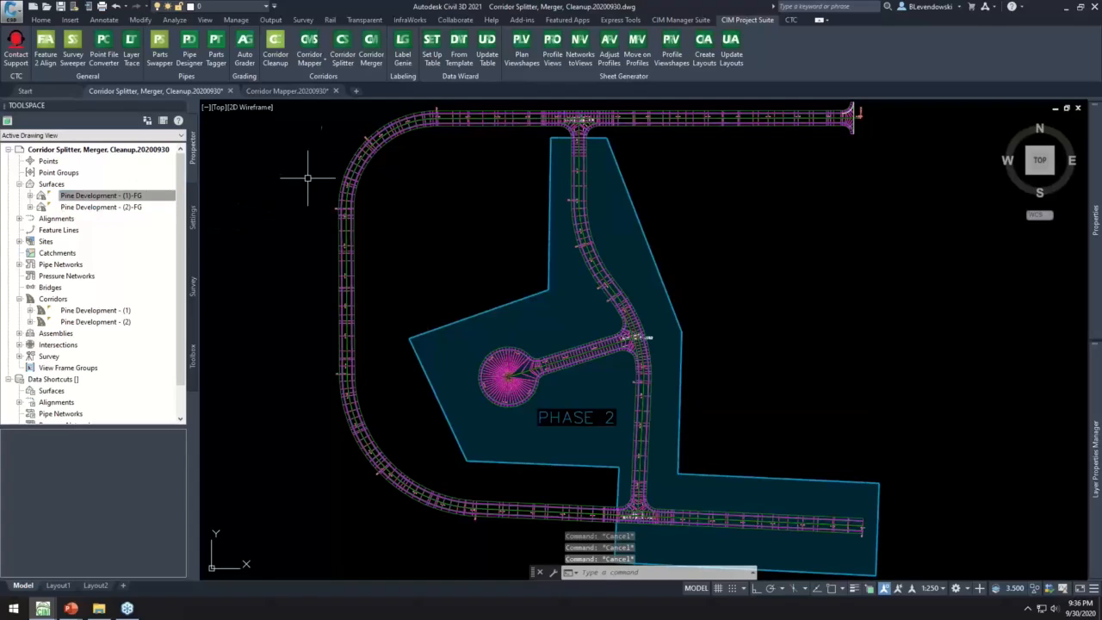
- Set up a merge of the Pine Development - (1) and Pine Development - (2) corridors into MergedCorridor, up to the surface options
left_click(371, 47)
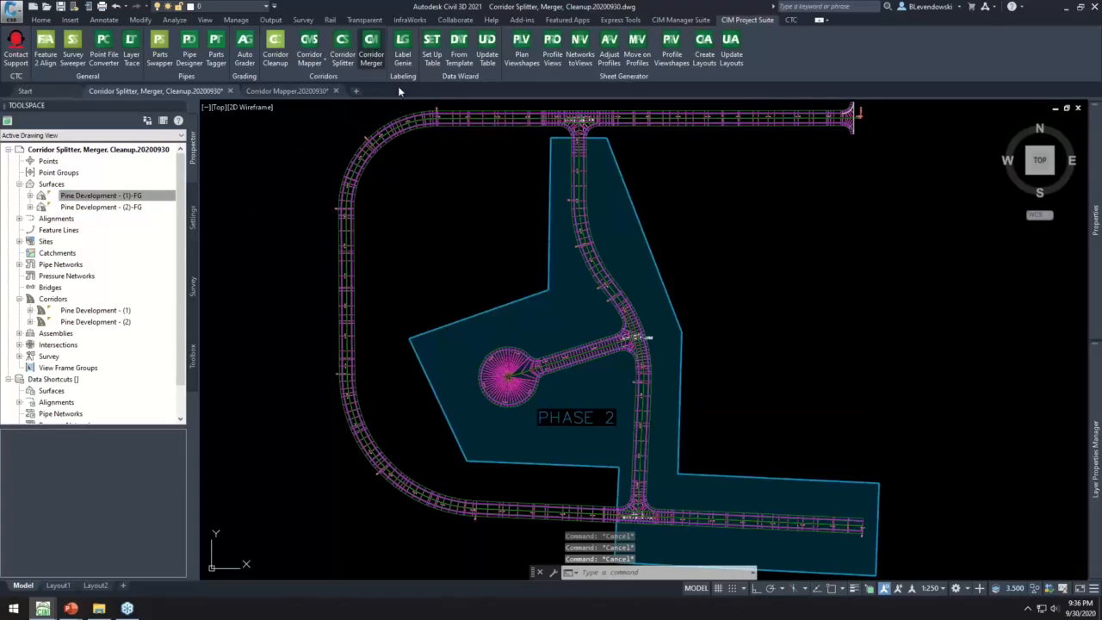
left_click(396, 137)
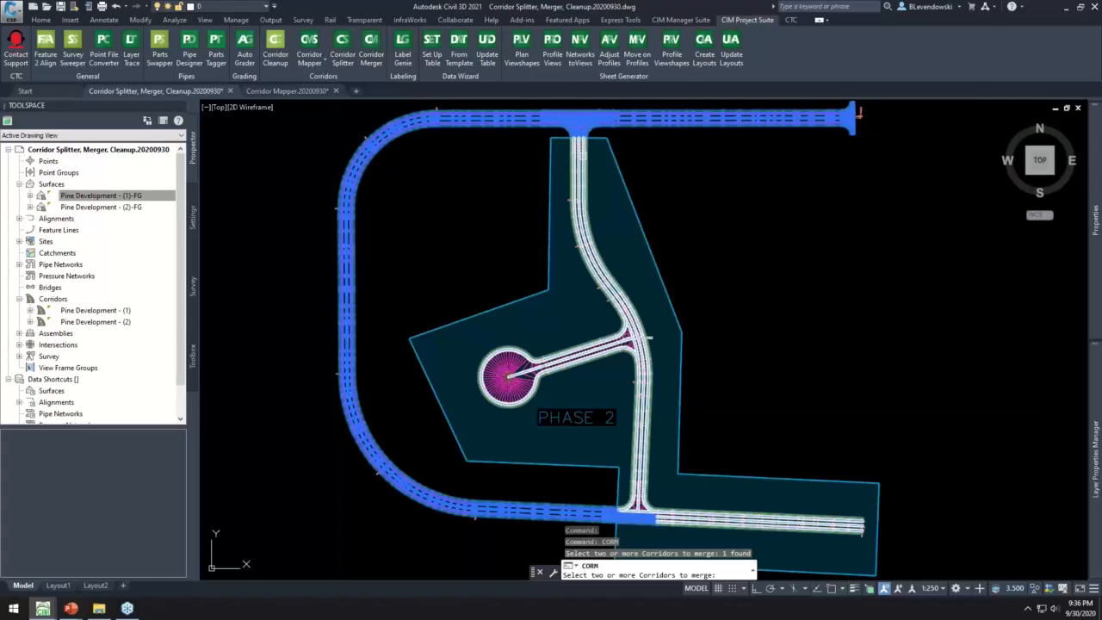
left_click(582, 156)
key("Return")
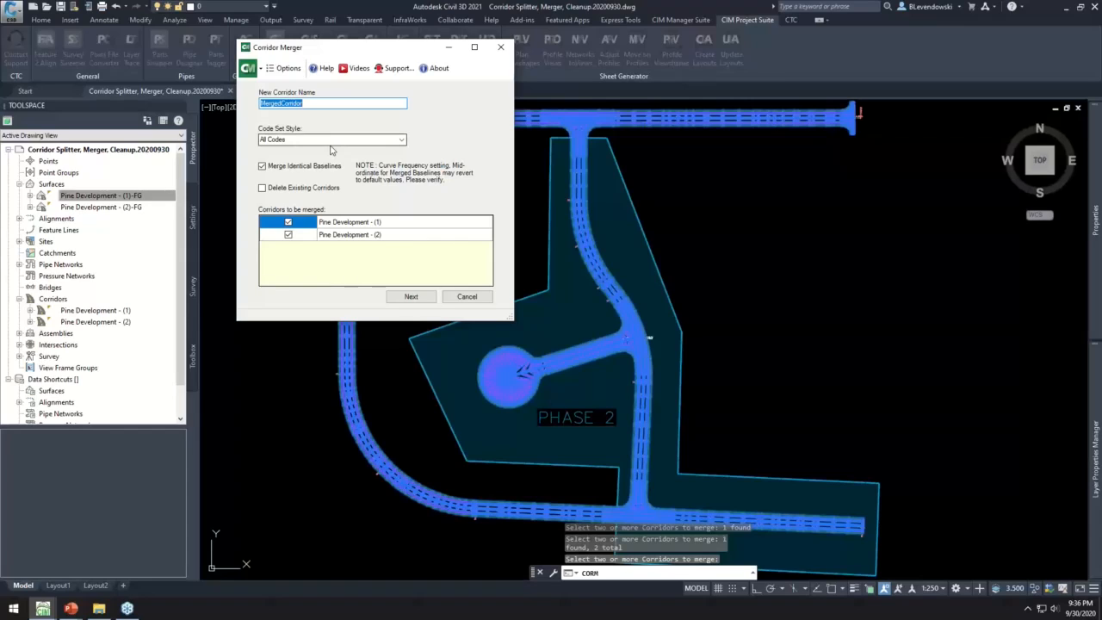
left_click(412, 297)
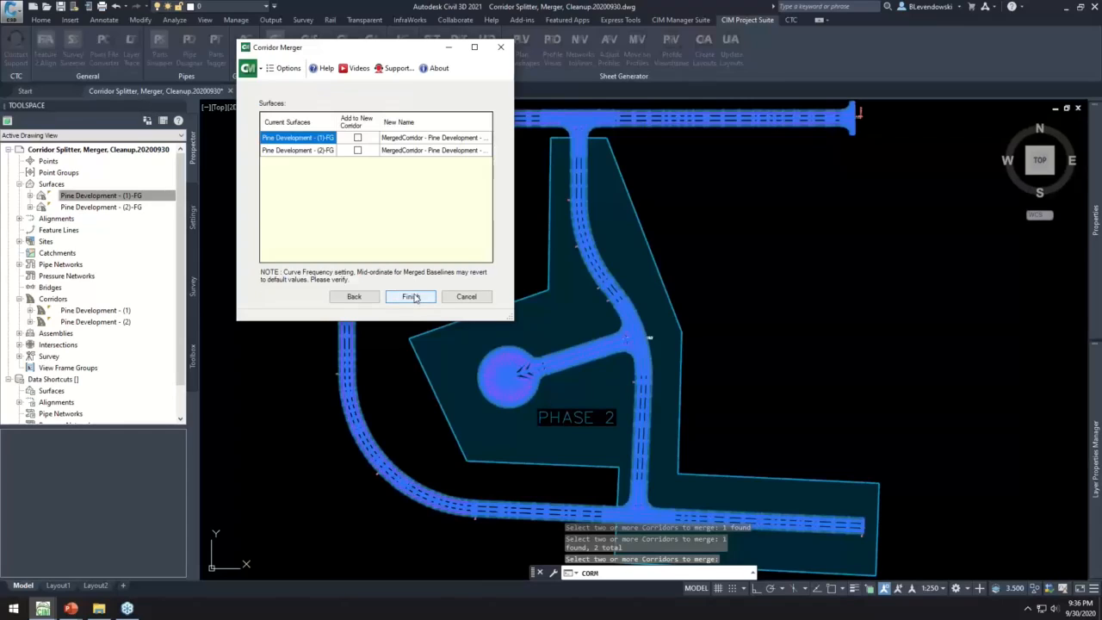
- Add the Pine Development - (1)-FG surface to the new corridor under the name fg, and finish the merge
left_click(313, 152)
left_click(313, 140)
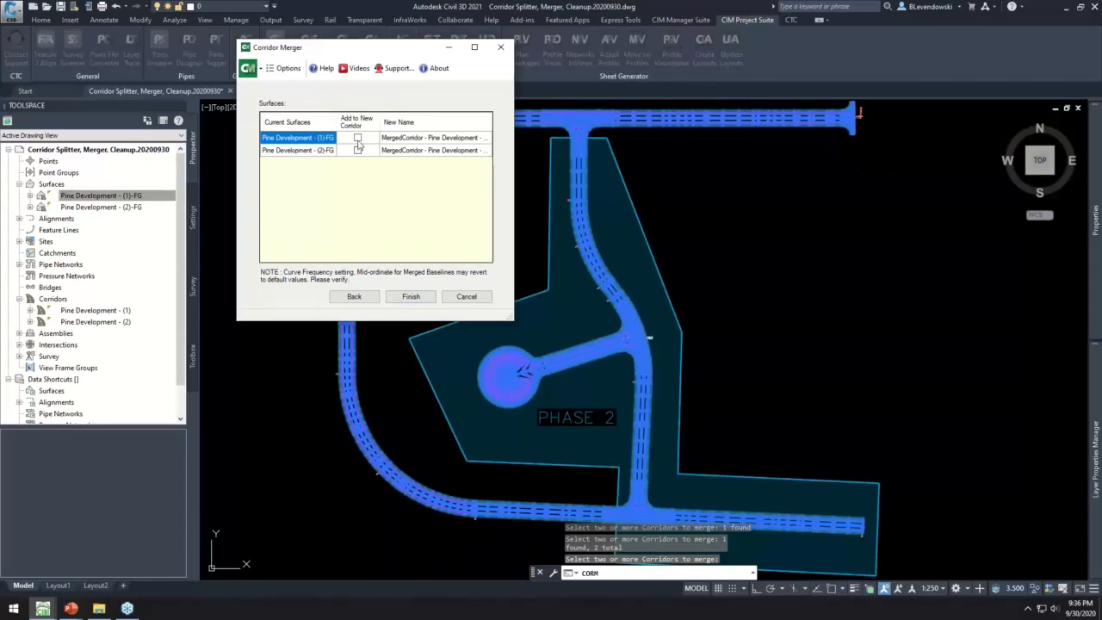
left_click(357, 137)
left_click(453, 140)
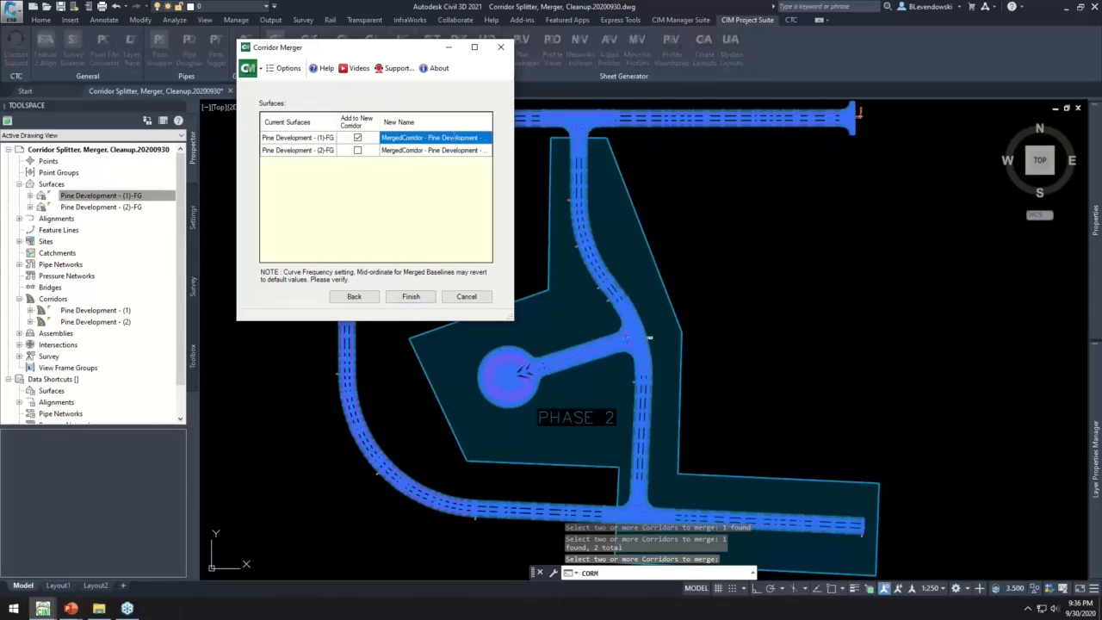
type("fg")
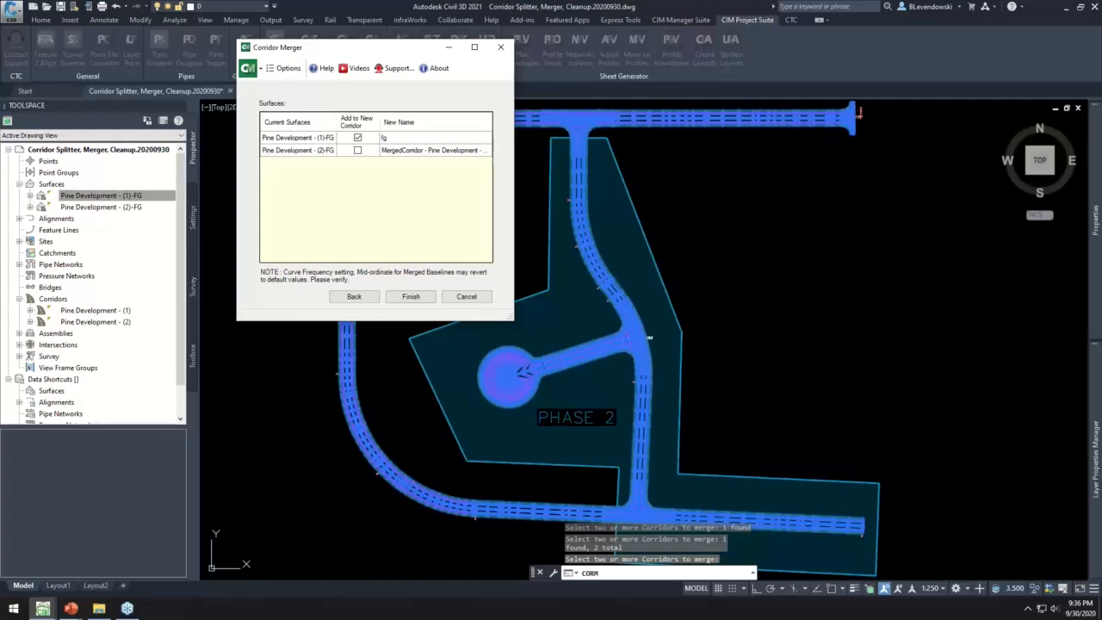
left_click(466, 152)
left_click(411, 297)
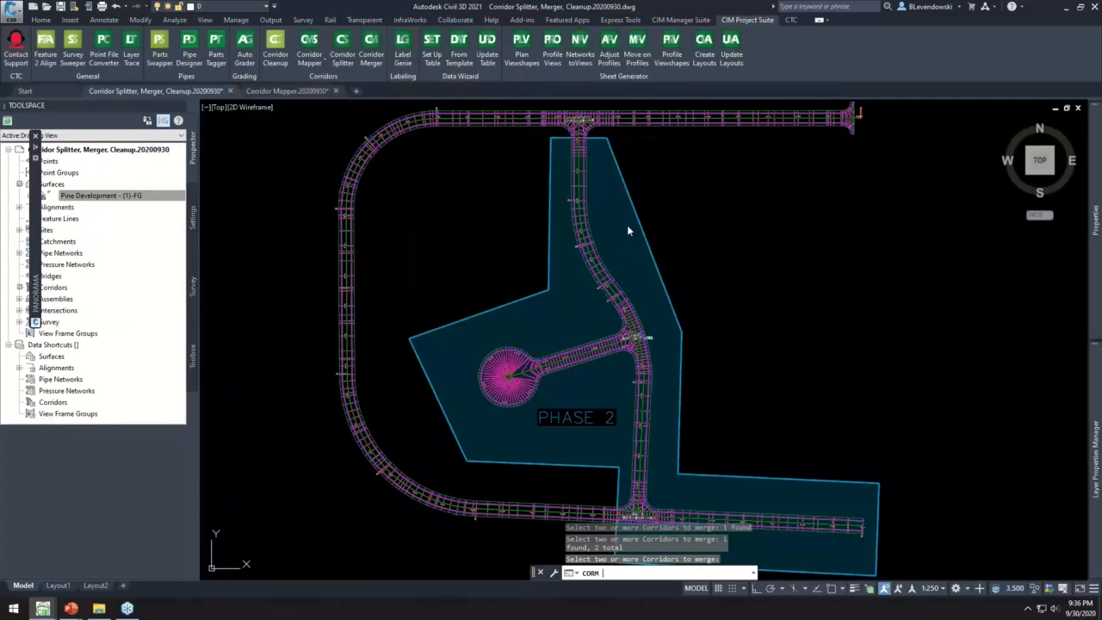
- Review the merged corridor's parameters and its complete target mapping, and close both without changes
left_click(402, 131)
right_click(392, 192)
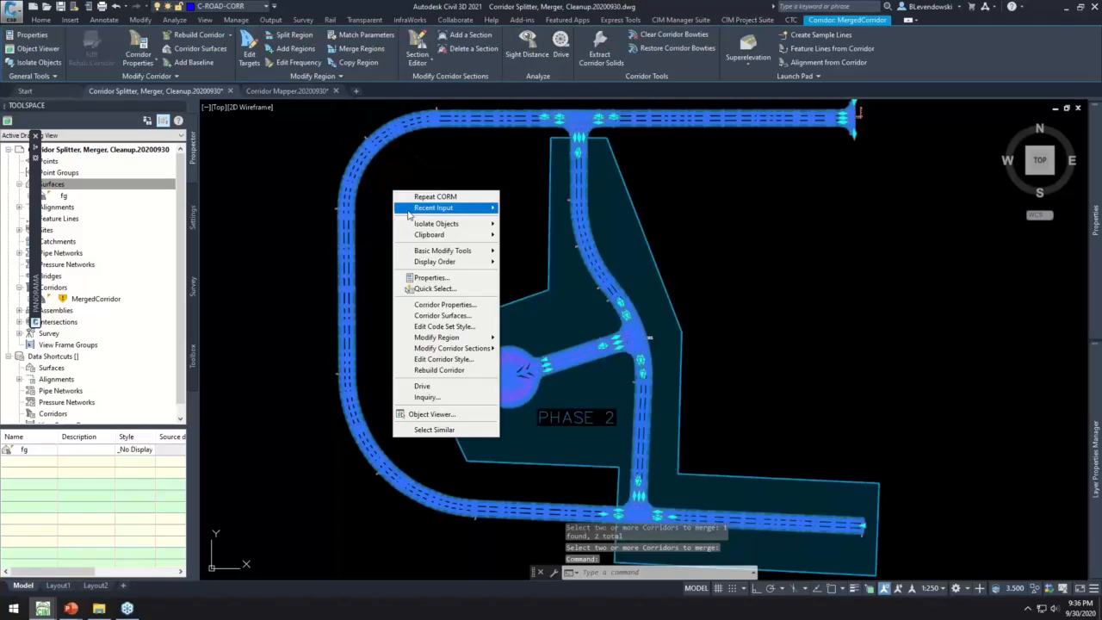
left_click(439, 305)
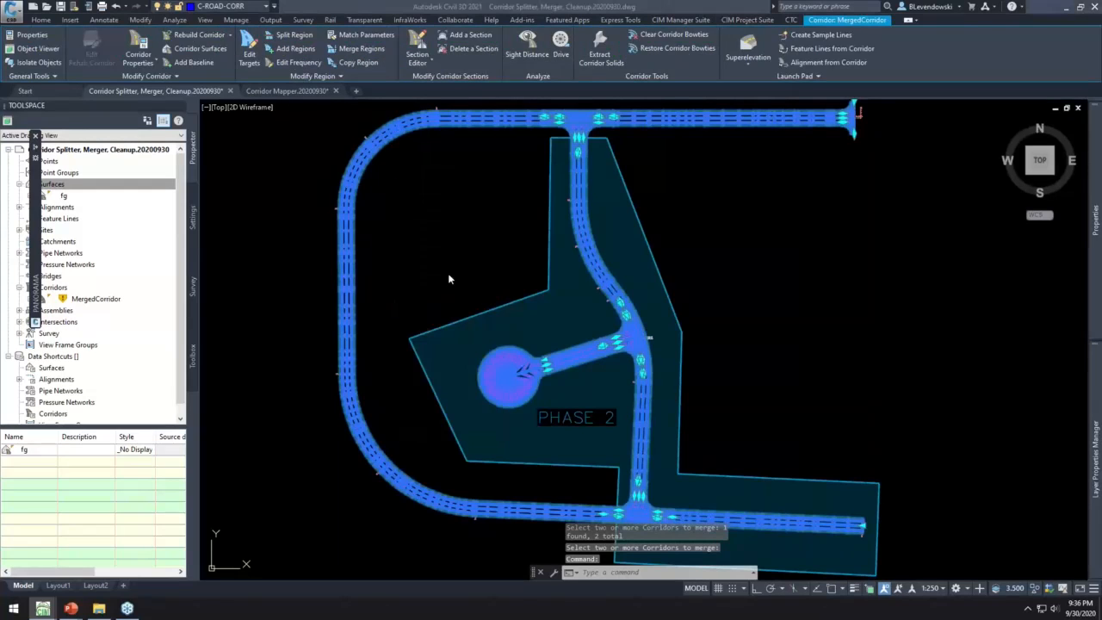
left_click(421, 189)
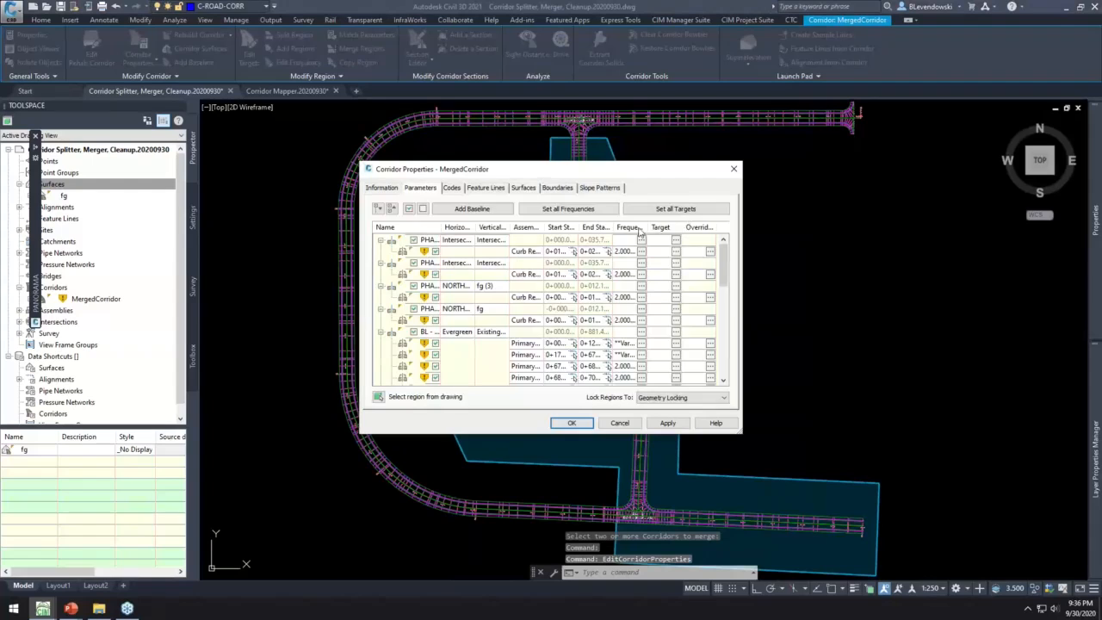
left_click(676, 208)
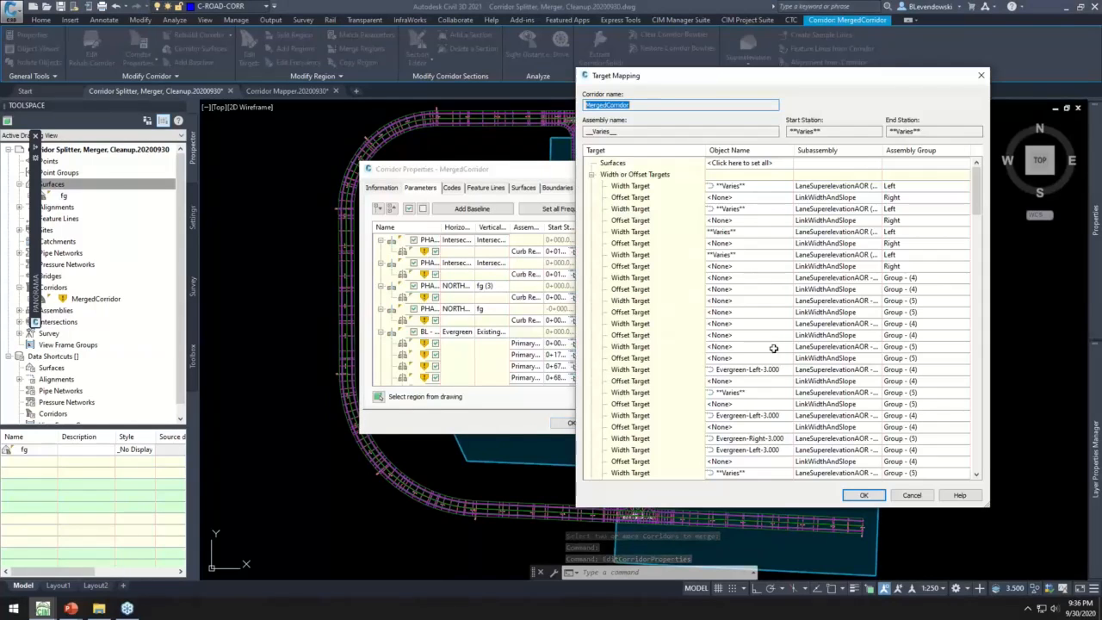
scroll(771, 366, "down", 1)
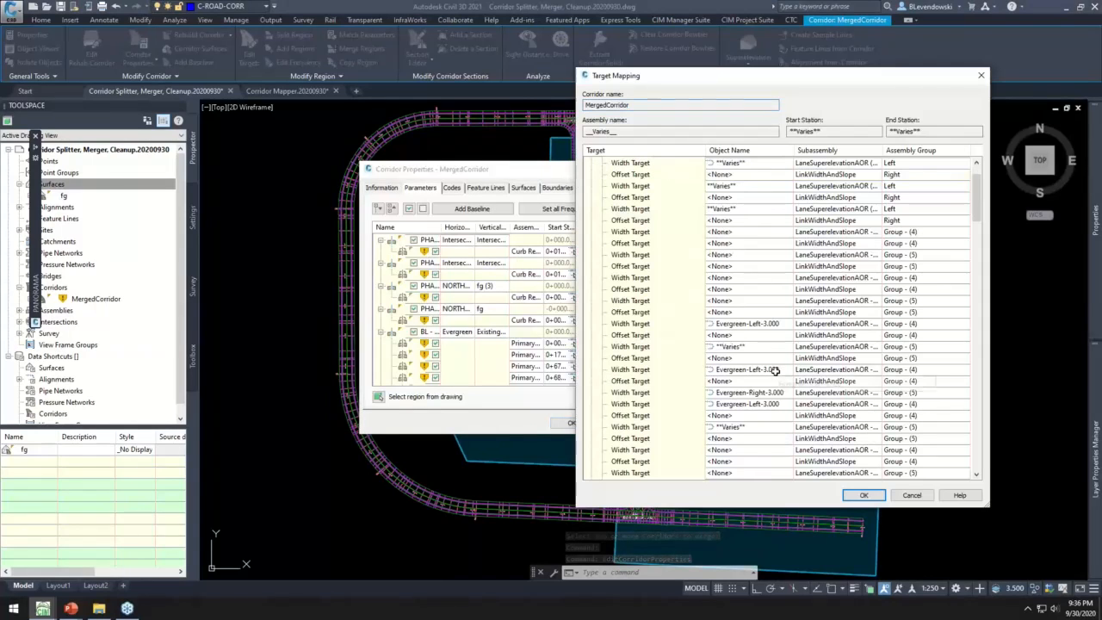
left_click(912, 496)
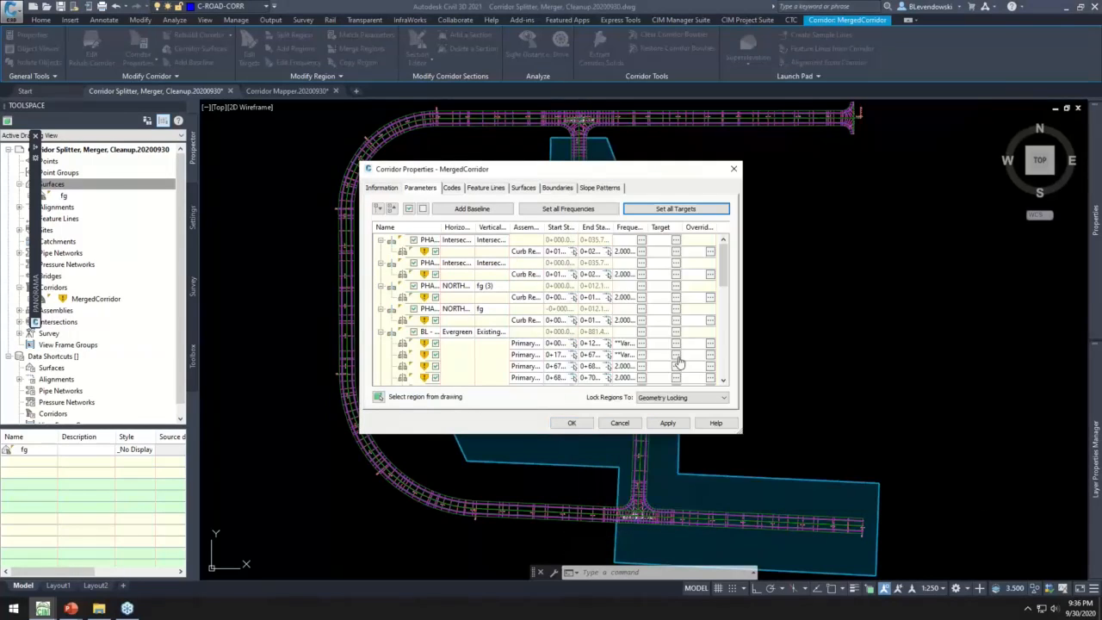
left_click(619, 424)
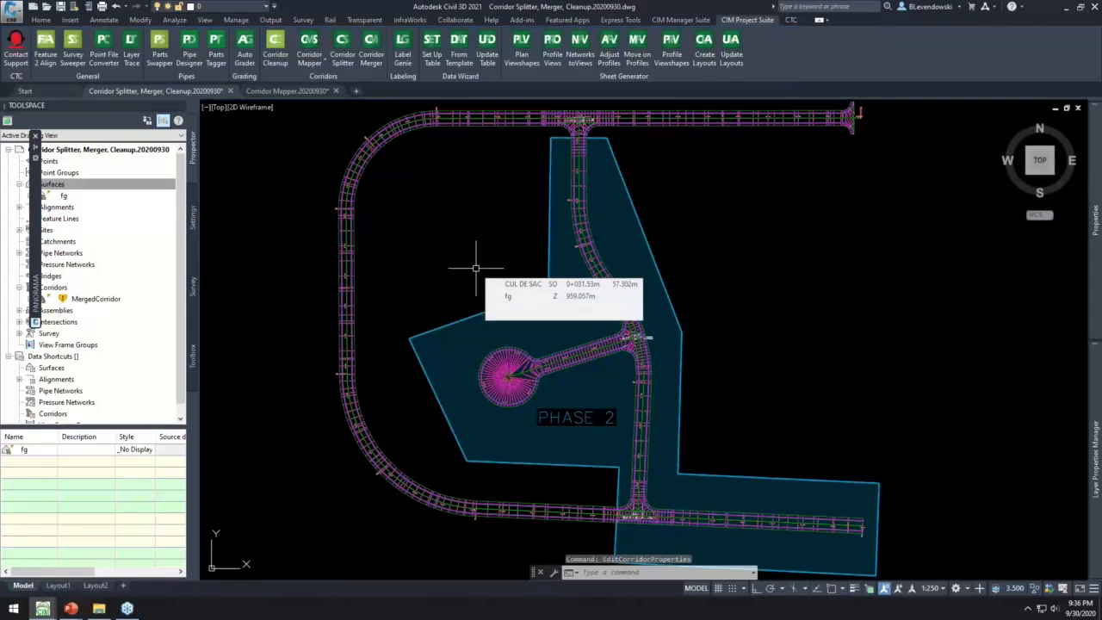
- In the Corridor Mapper drawing, collapse the Toolspace and open the target mapping for the Reconstruction Main St corridor's Primary Road Full Section region
left_click(286, 91)
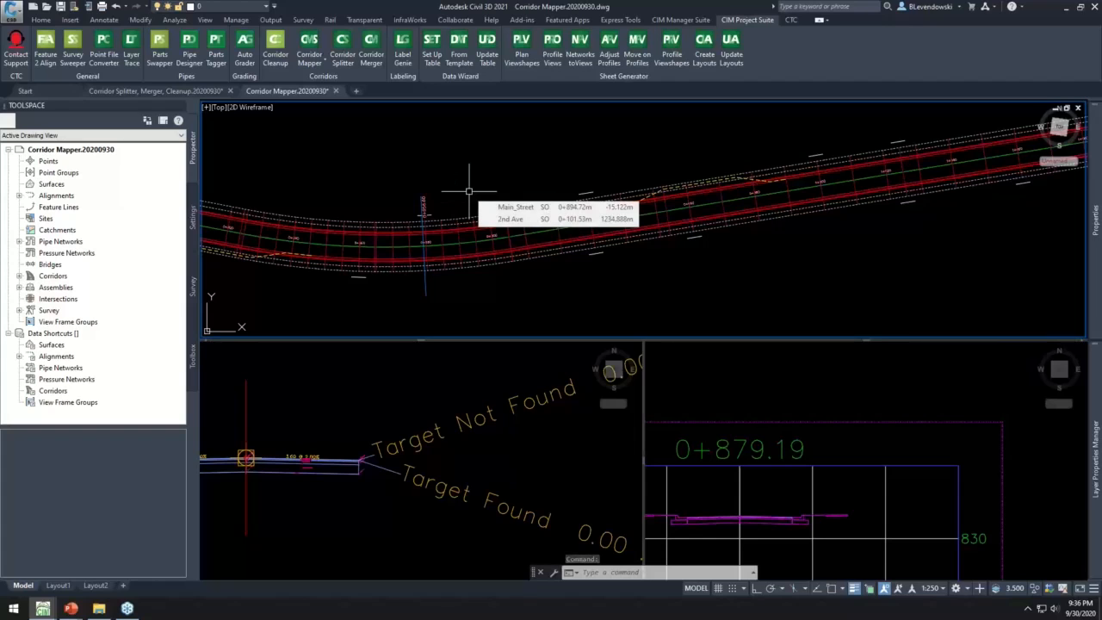
left_click(182, 105)
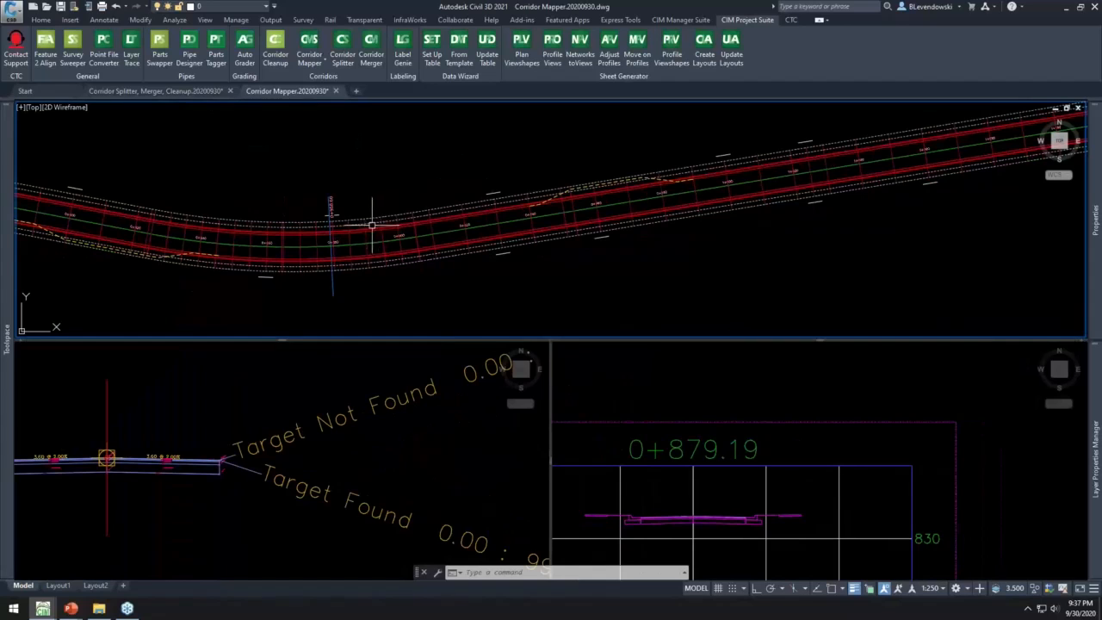
key("Escape")
left_click(374, 219)
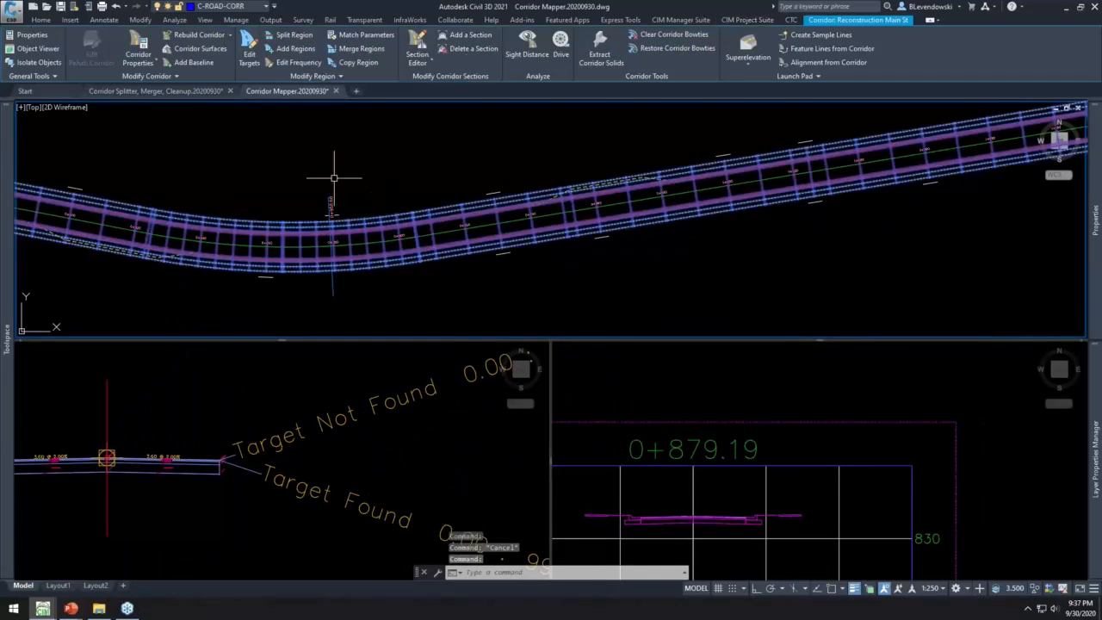
left_click(249, 48)
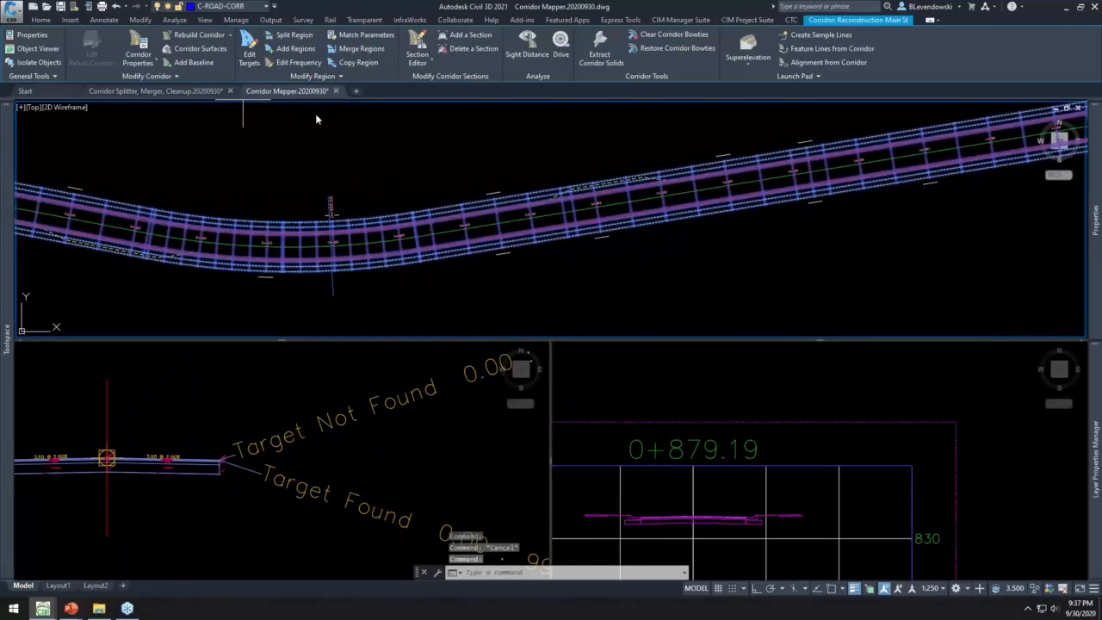
left_click(459, 222)
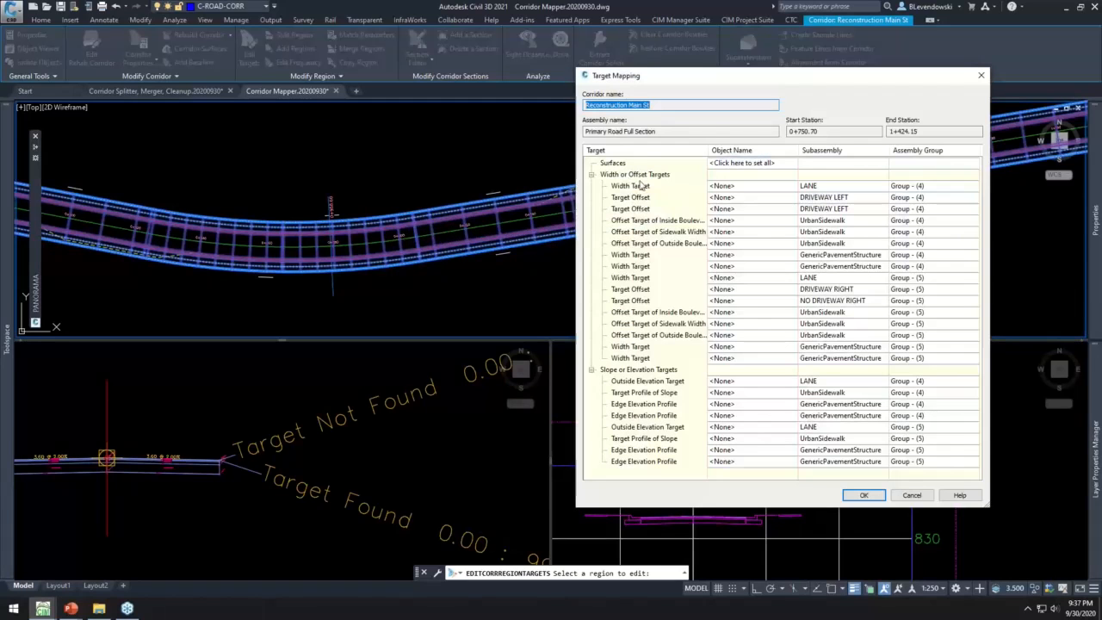
left_click_drag(746, 79, 546, 30)
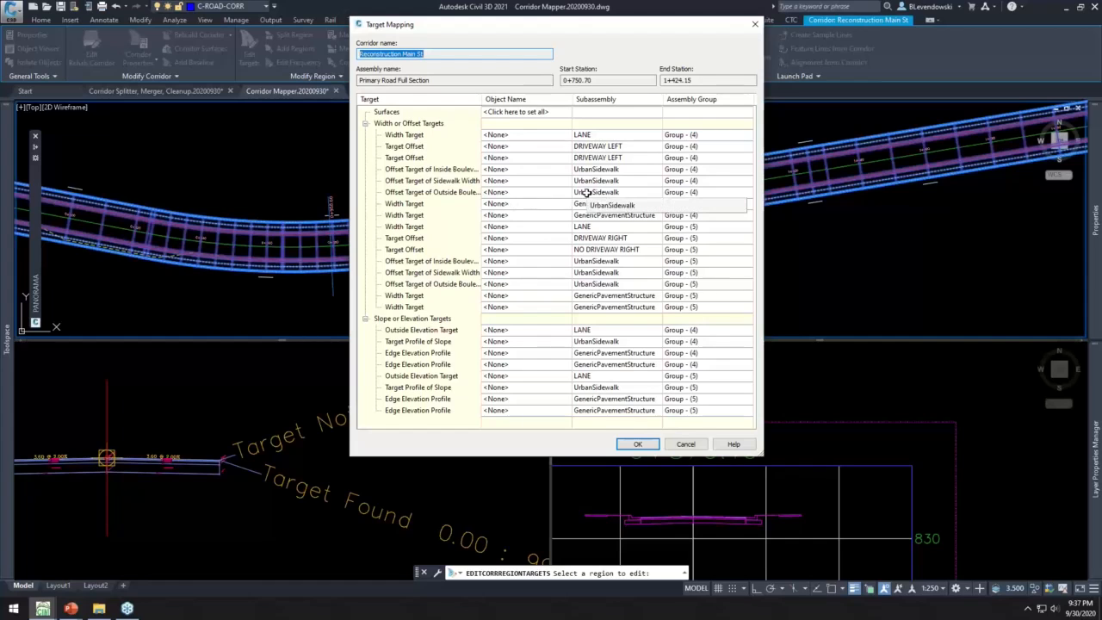
- Check which layers of feature lines, survey figures and polylines the first LANE width target could use, and cancel out of the target mapping
left_click(532, 136)
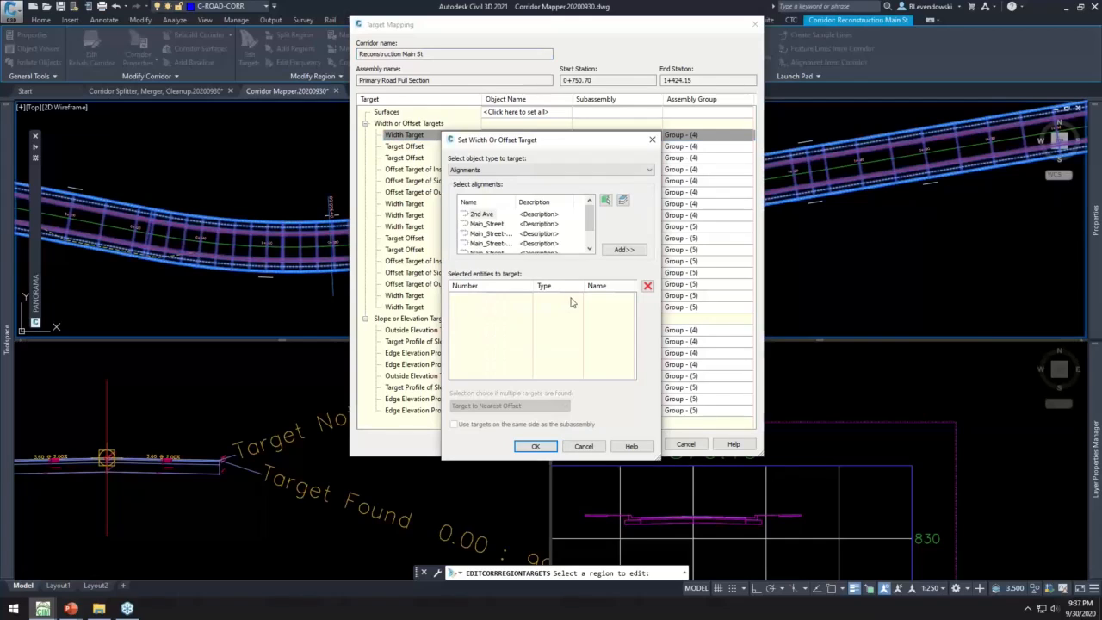
left_click(551, 170)
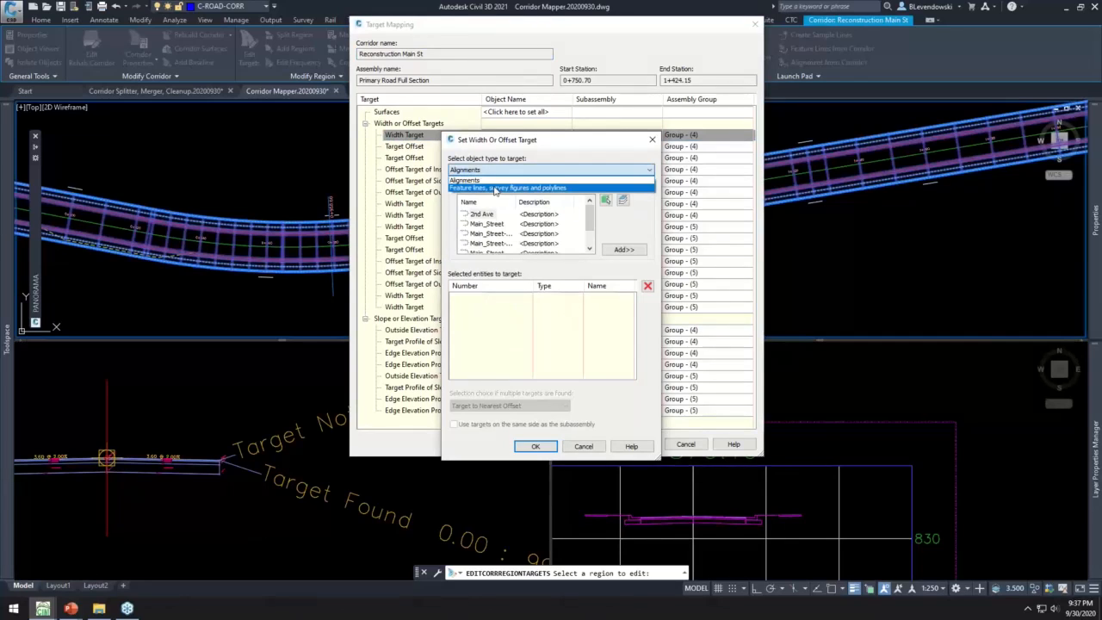
left_click(499, 188)
left_click(503, 245)
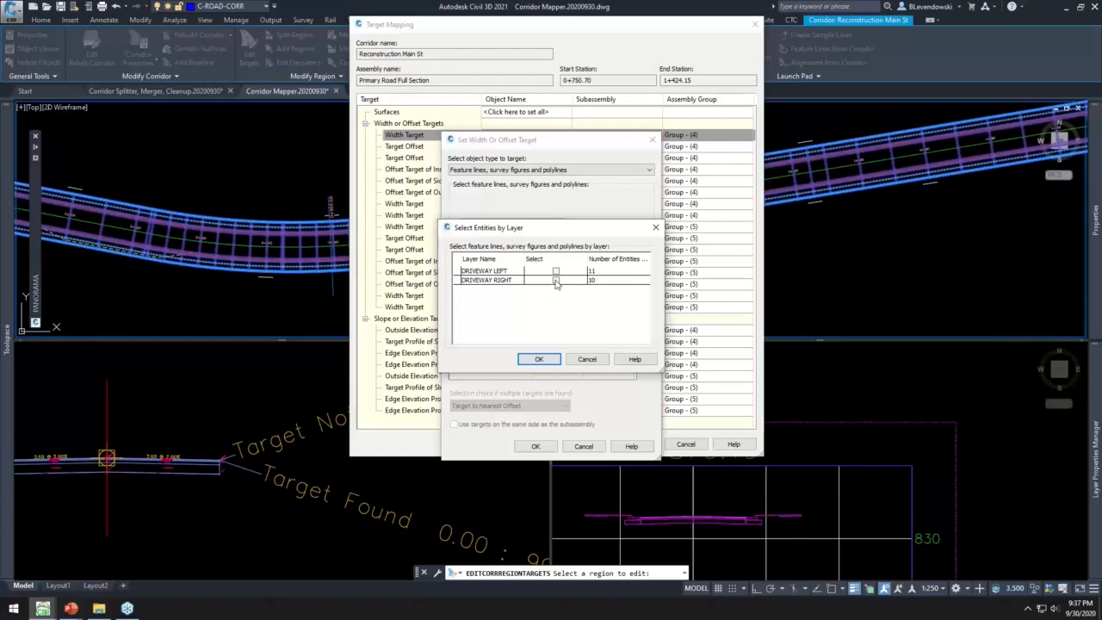
left_click(585, 361)
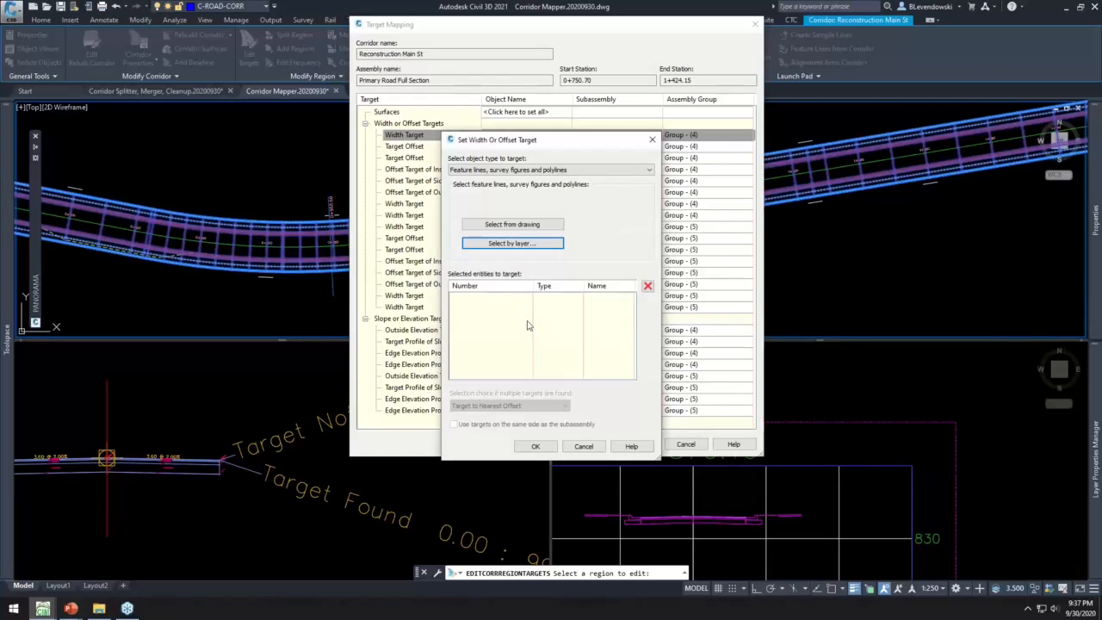
left_click(583, 446)
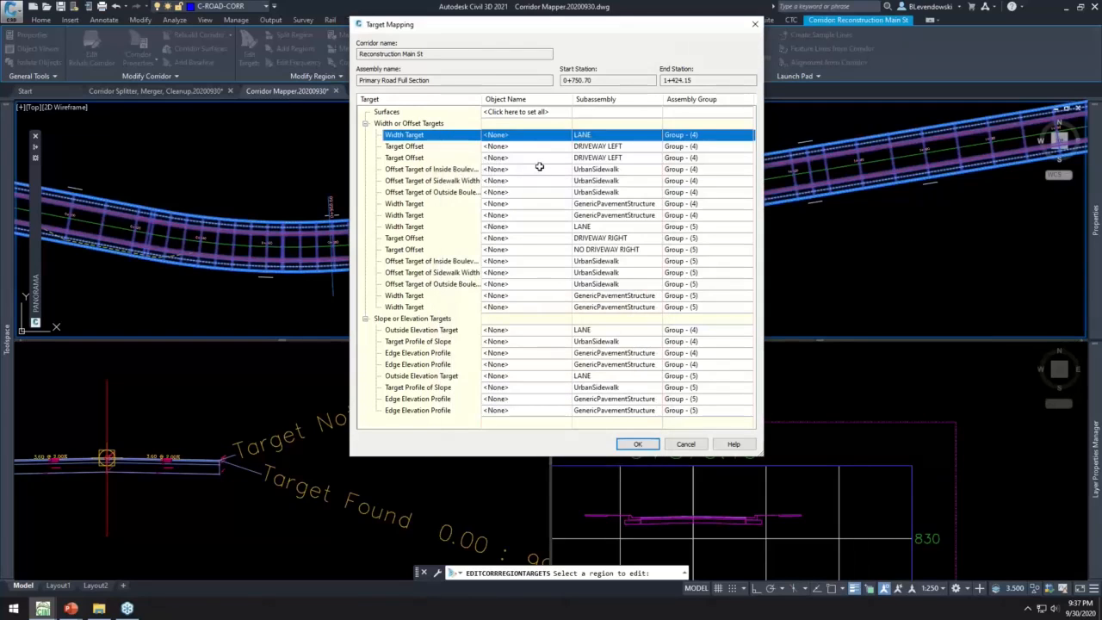
left_click(684, 444)
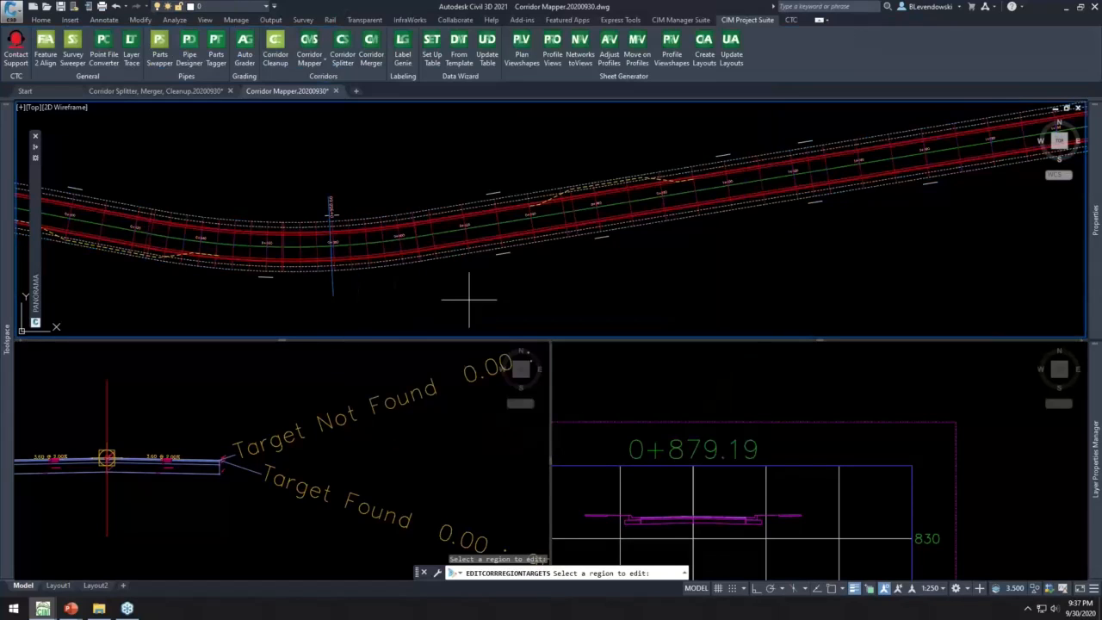
key("Escape")
key("Escape")
key("Escape")
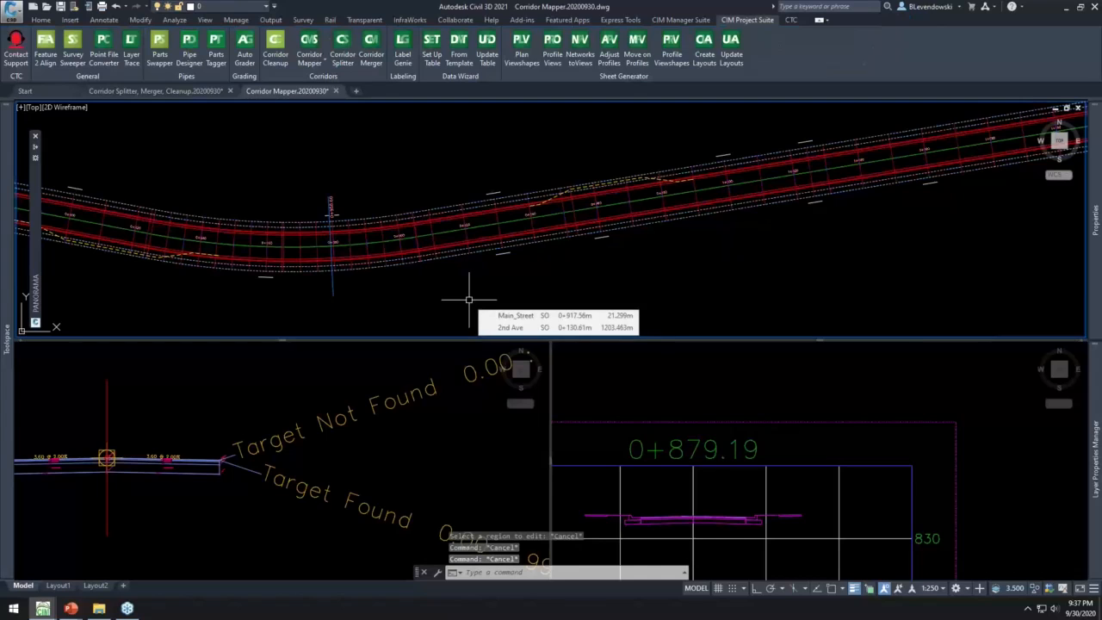
- Inspect the Target Found and Target Not Found conditional branches on one side of the road assembly, selecting them and clearing the selection
middle_click_drag(409, 286, 524, 248)
left_click(298, 376)
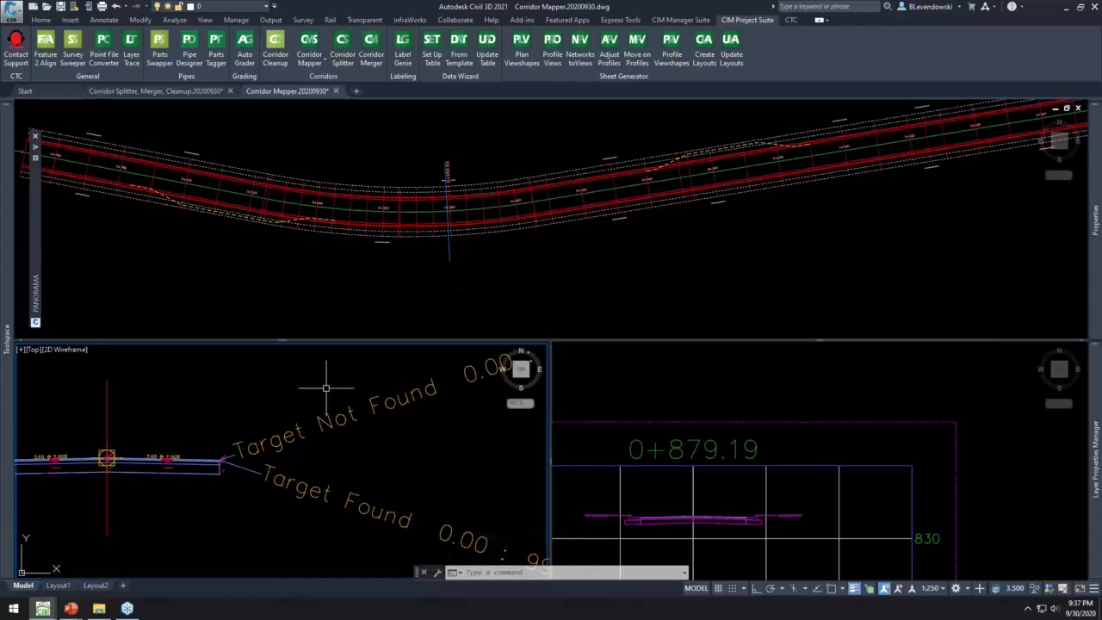
scroll(327, 387, "down", 2)
scroll(330, 393, "down", 2)
middle_click_drag(422, 422, 361, 460)
key("Escape")
key("Escape")
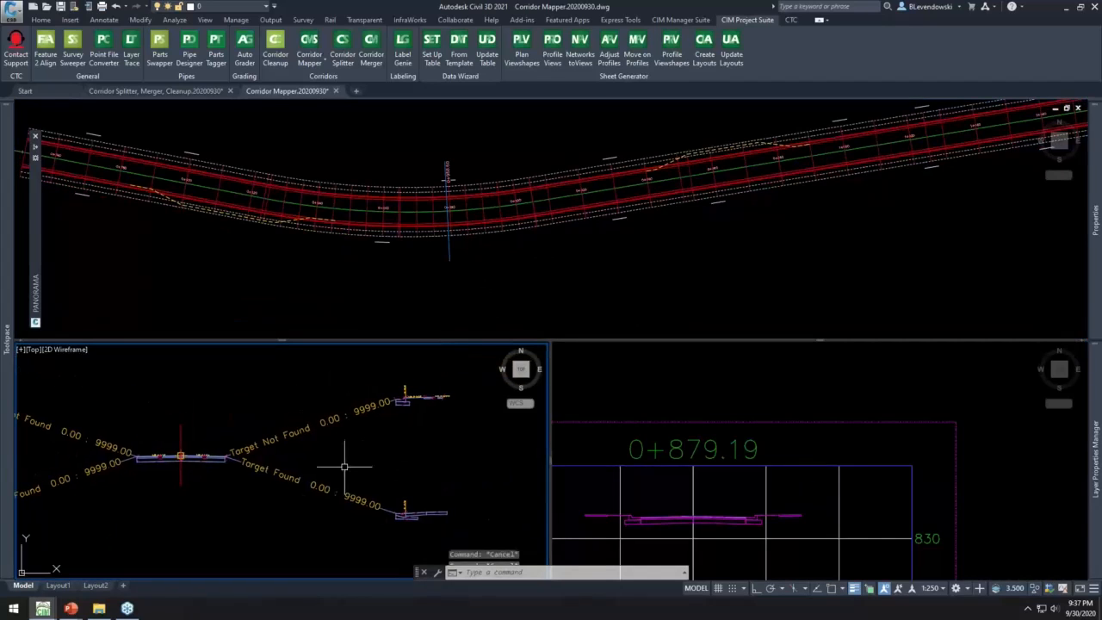
left_click(323, 520)
left_click(272, 392)
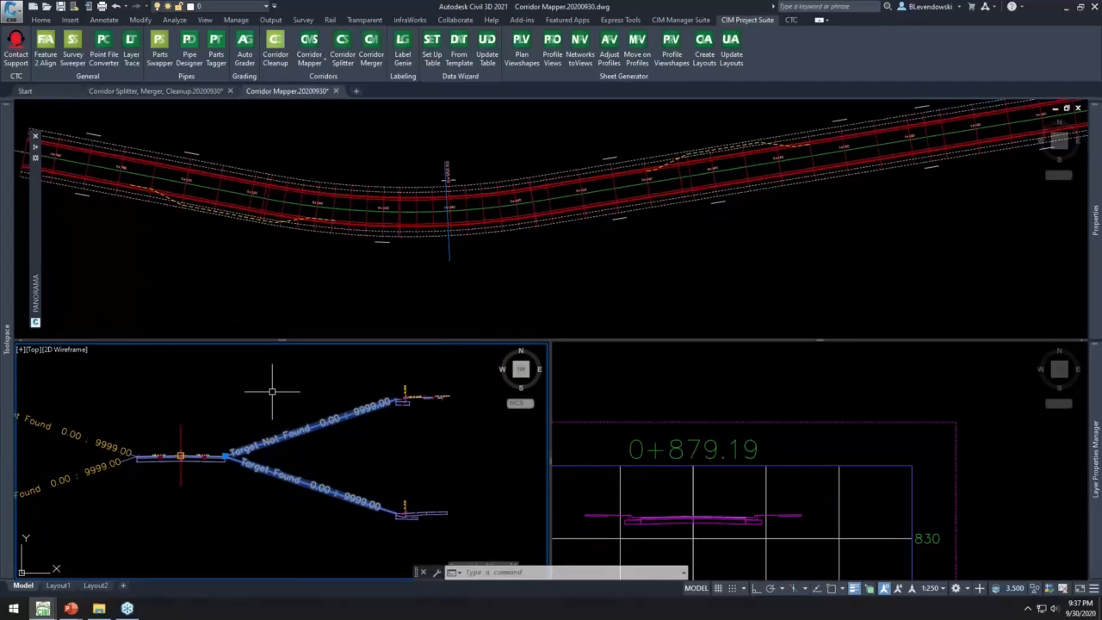
key("Escape")
key("Escape")
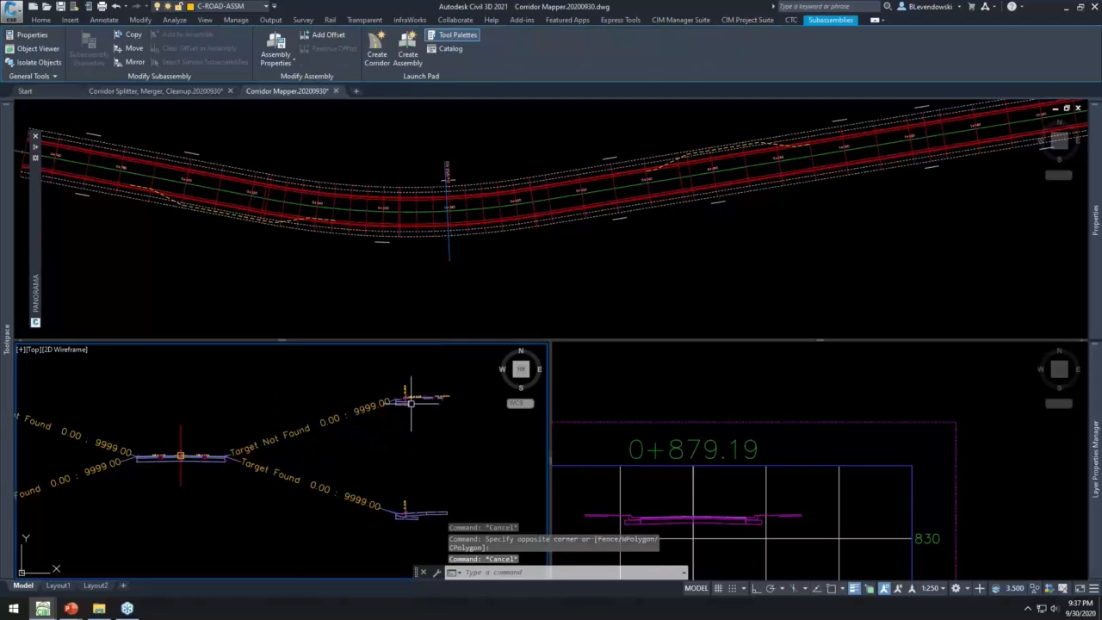
- Examine the driveway subassemblies attached to the Target Found branch, and return to the start of the corridor in plan
scroll(397, 412, "up", 5)
middle_click_drag(433, 473, 409, 370)
middle_click_drag(384, 440, 371, 293)
scroll(328, 445, "up", 3)
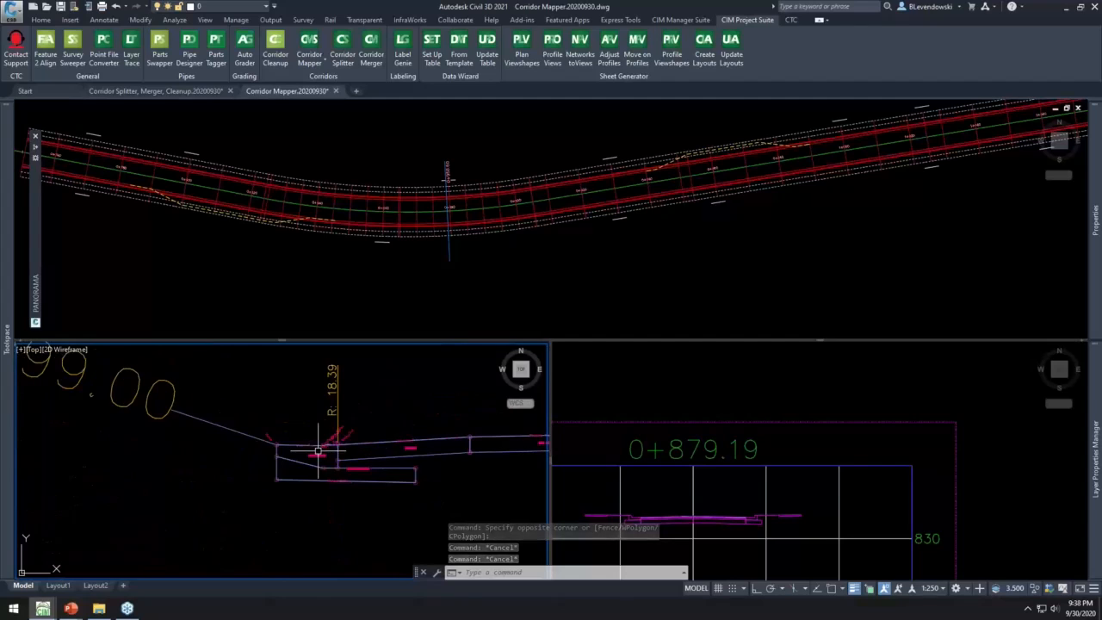
middle_click_drag(322, 457, 196, 461)
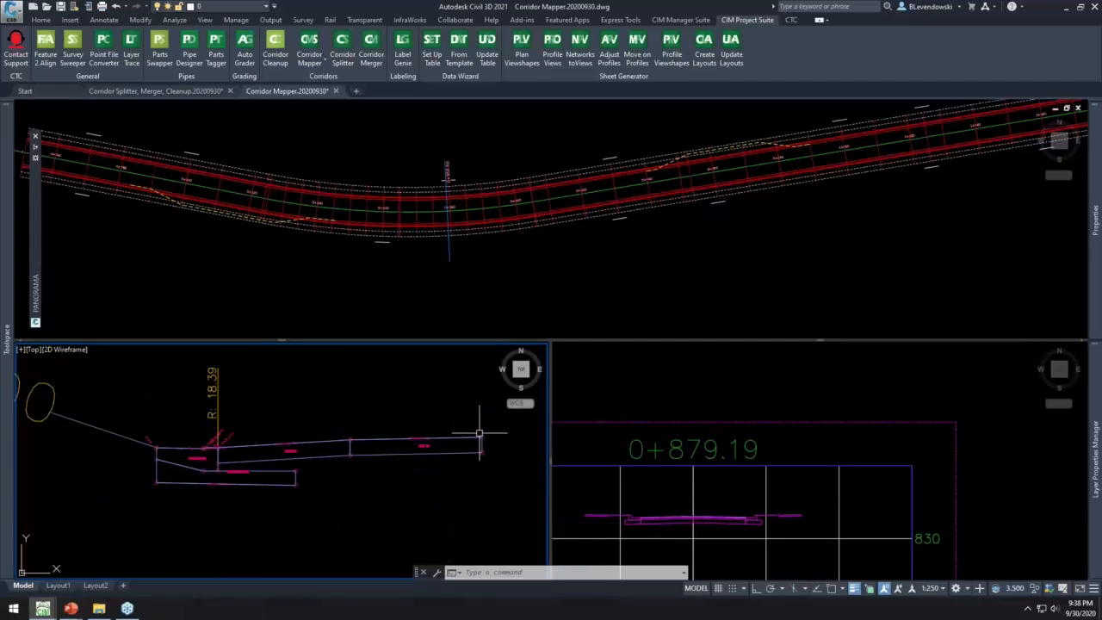
scroll(388, 467, "down", 4)
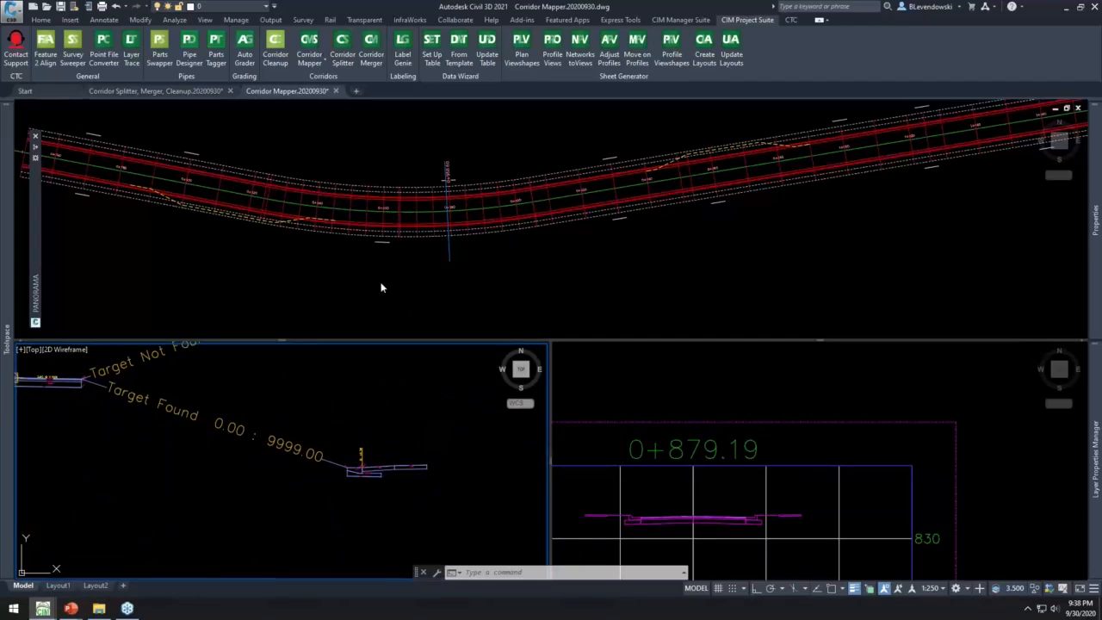
left_click(258, 259)
middle_click_drag(283, 275, 478, 284)
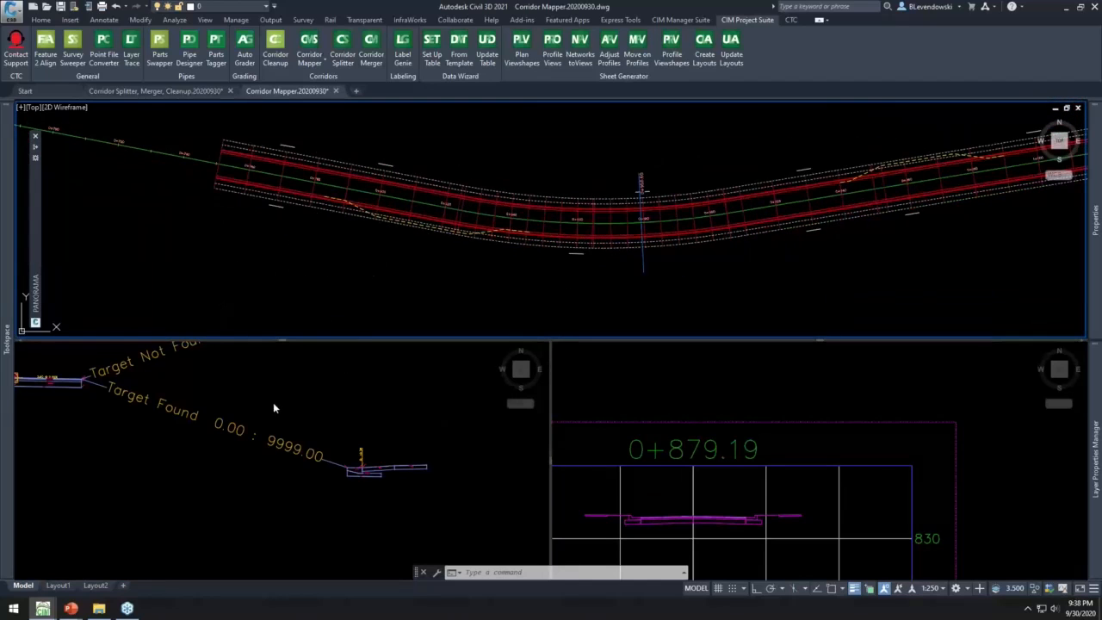
- Review the conditional target branches in the assembly and select two driveway lines beside the corridor to check their layer
left_click(288, 421)
middle_click_drag(319, 379, 362, 510)
left_click(340, 267)
key("Escape")
left_click(385, 164)
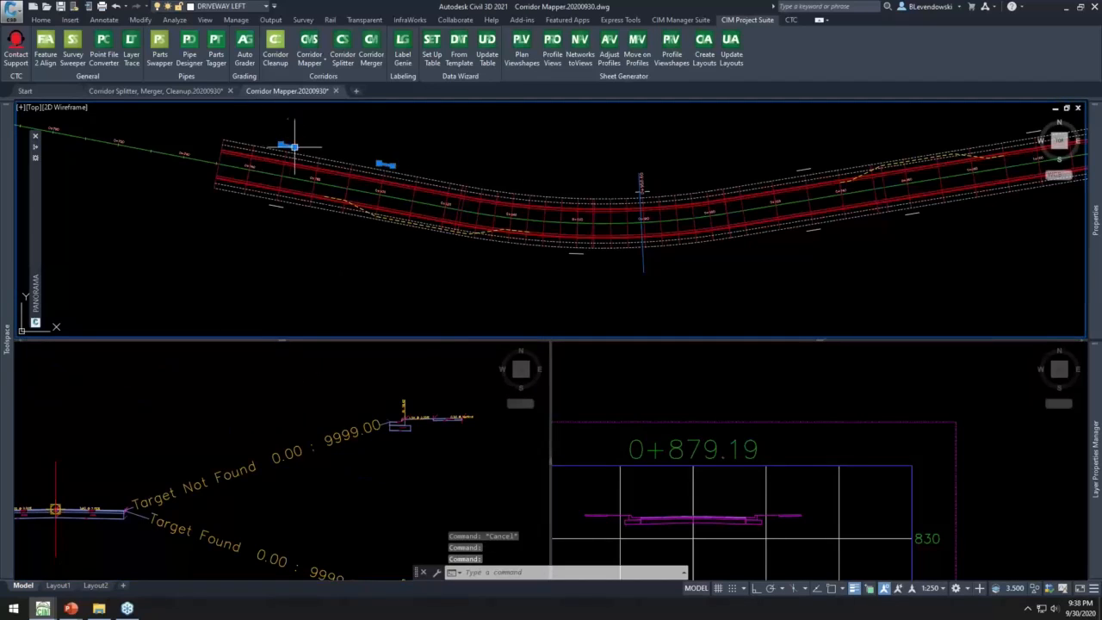
middle_click_drag(714, 143, 312, 212)
mouse_move(853, 229)
middle_mouse_down()
mouse_move(737, 201)
mouse_move(499, 226)
mouse_move(836, 167)
middle_mouse_up()
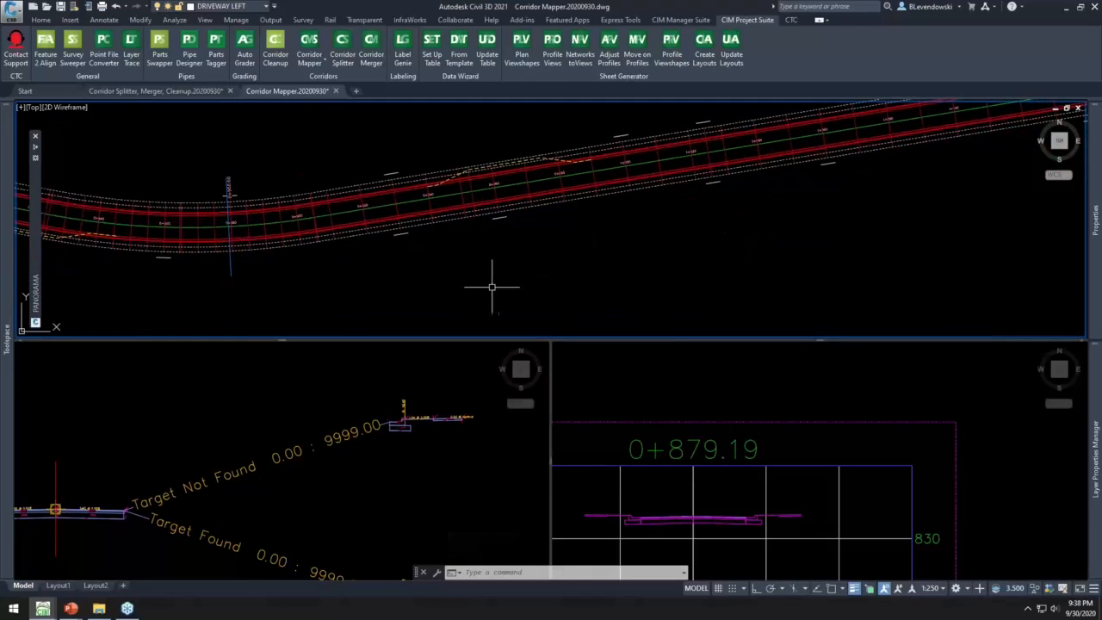
- Examine the dashed lane widening lines and driveway lines along both sides of the corridor, and clear the selection
scroll(457, 172, "up", 3)
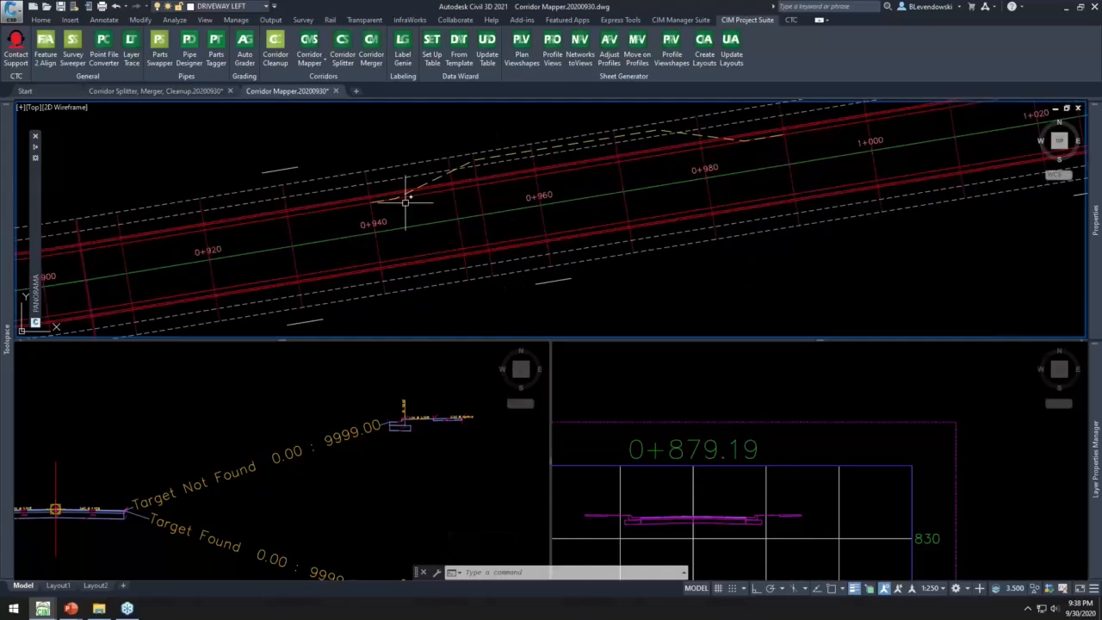
scroll(839, 176, "down", 5)
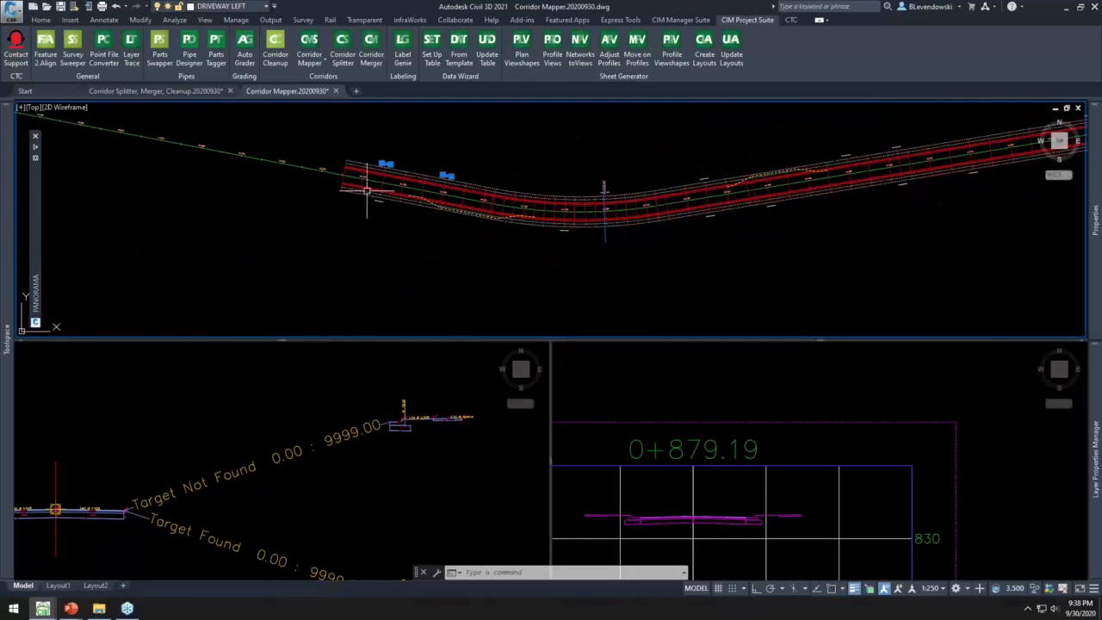
middle_click_drag(947, 233, 851, 234)
key("Escape")
key("Escape")
middle_click_drag(714, 253, 525, 287)
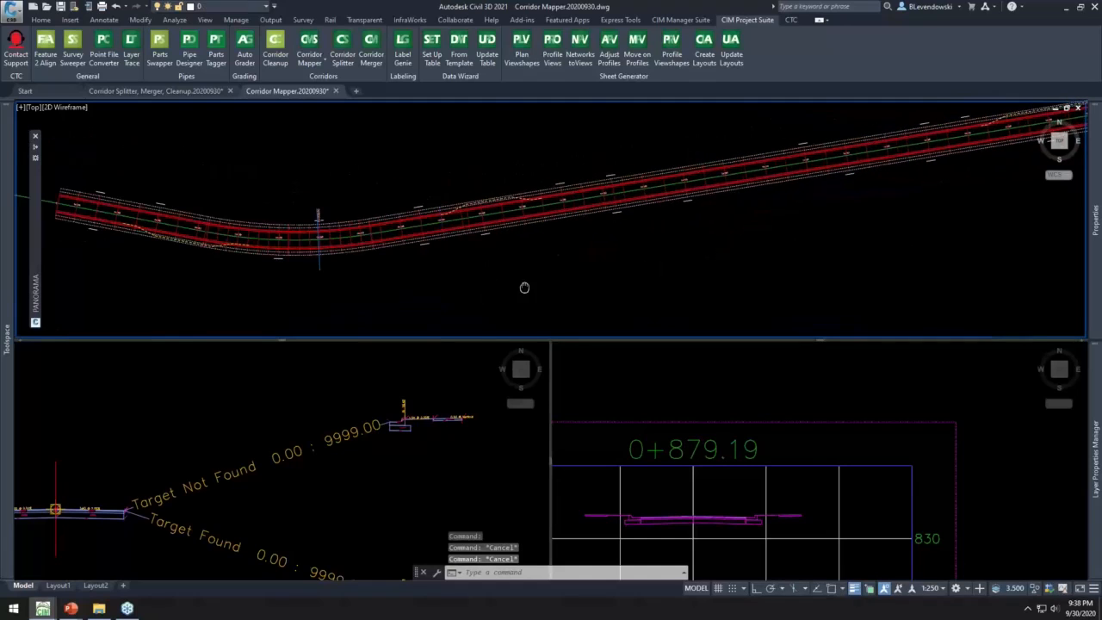
scroll(541, 241, "down", 2)
middle_click_drag(836, 220, 789, 220)
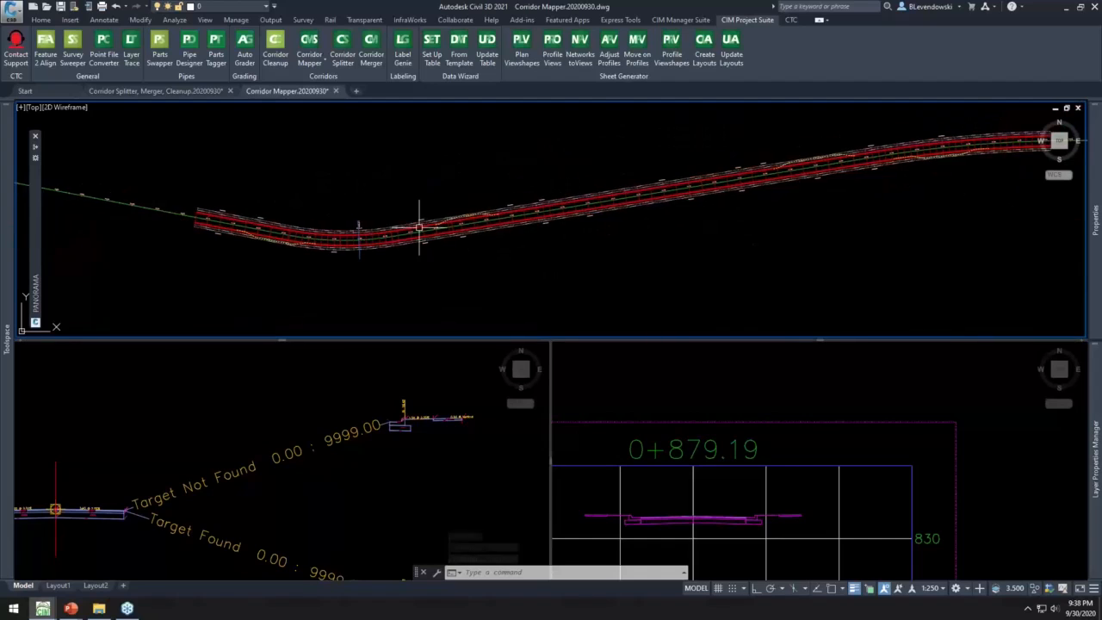
scroll(419, 228, "up", 2)
- Open Corridor Mapper's target setup for the Reconstruction Main St corridor and map the Group - (4) LANE width target to layer LANE
left_click(308, 60)
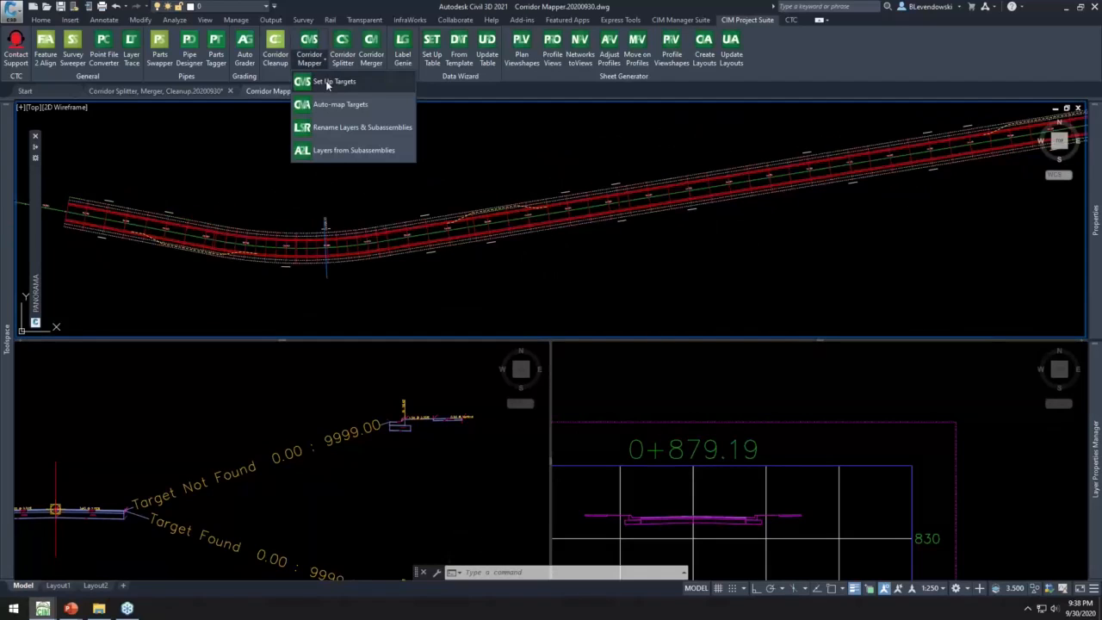
left_click(352, 83)
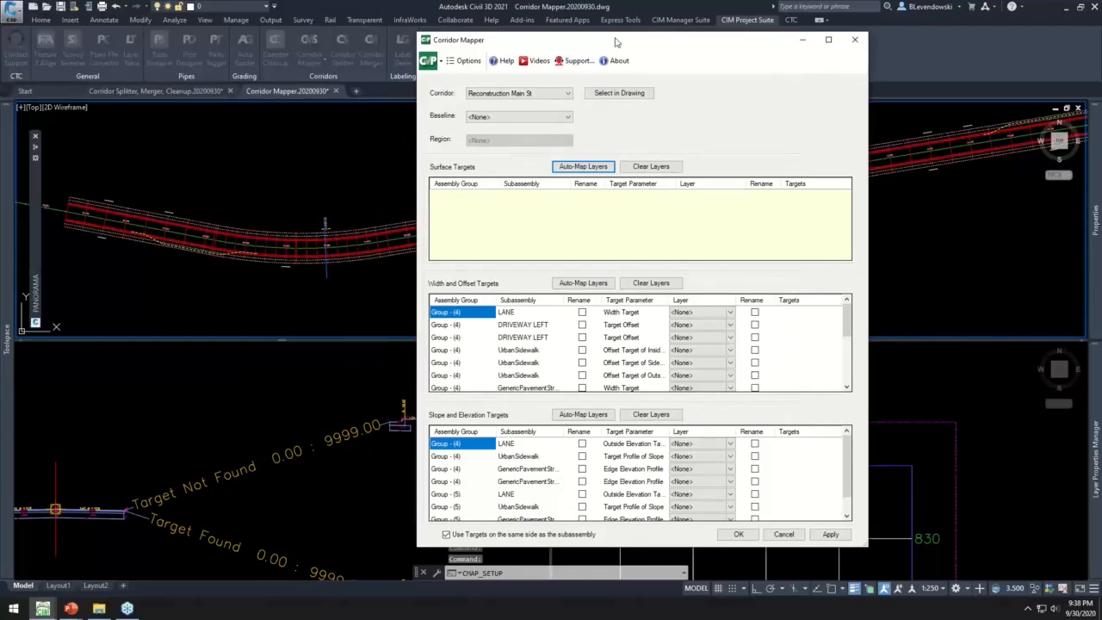
left_click_drag(610, 44, 527, 10)
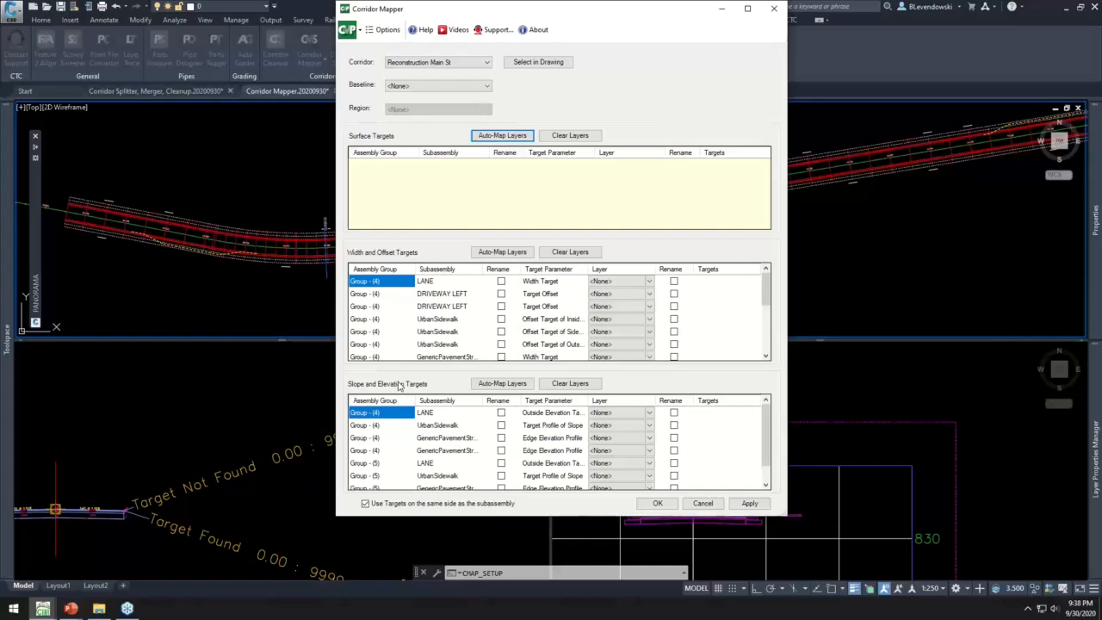
left_click(430, 284)
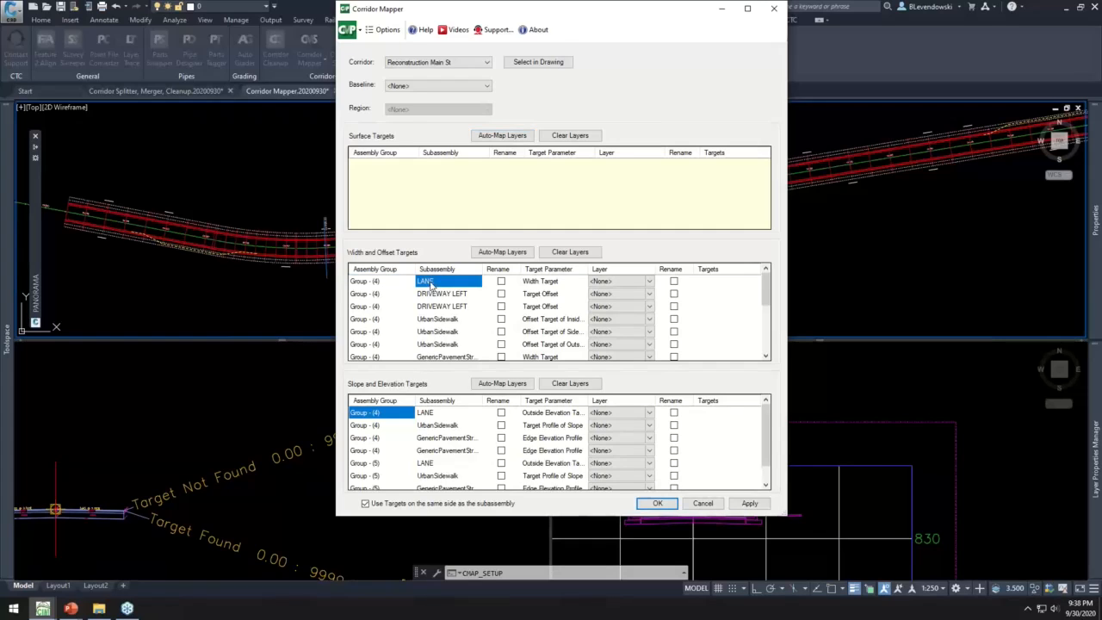
left_click(650, 282)
left_click_drag(650, 305, 650, 468)
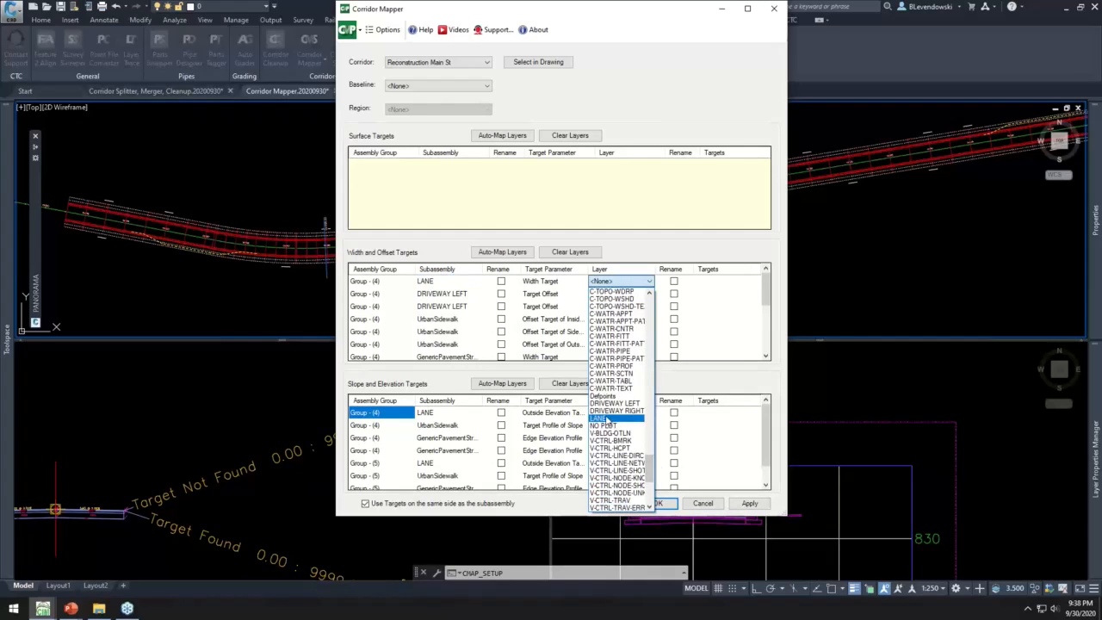
left_click(606, 419)
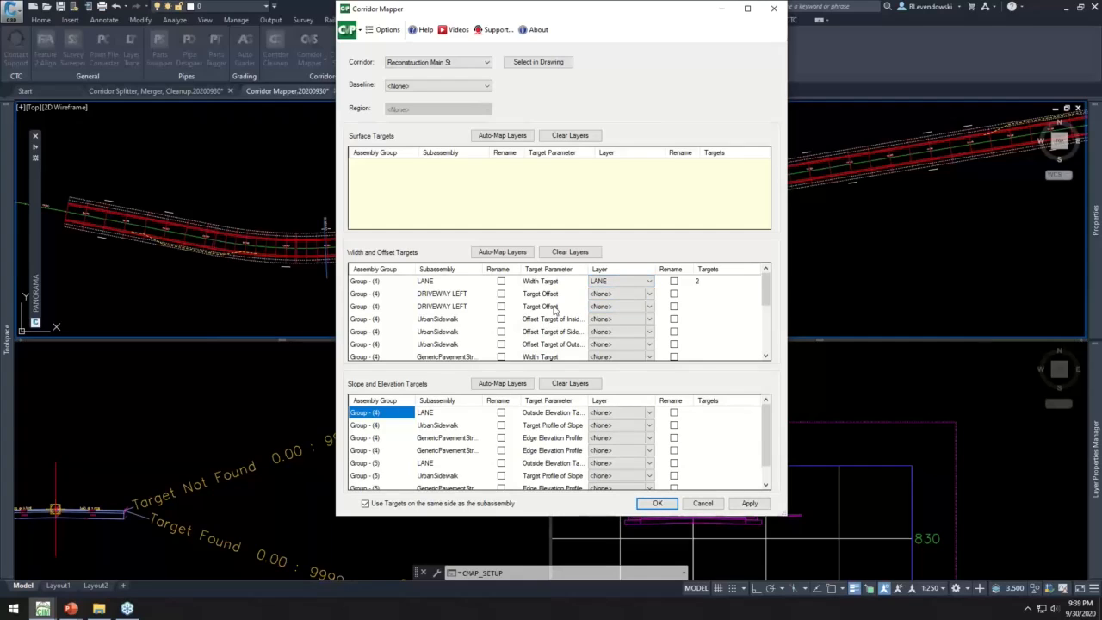
- Auto-map the width and offset target layers, assign layer DRIVEWAY RIGHT to the Group - (5) NO DRIVEWAY offset target, and confirm the mapping
left_click(504, 253)
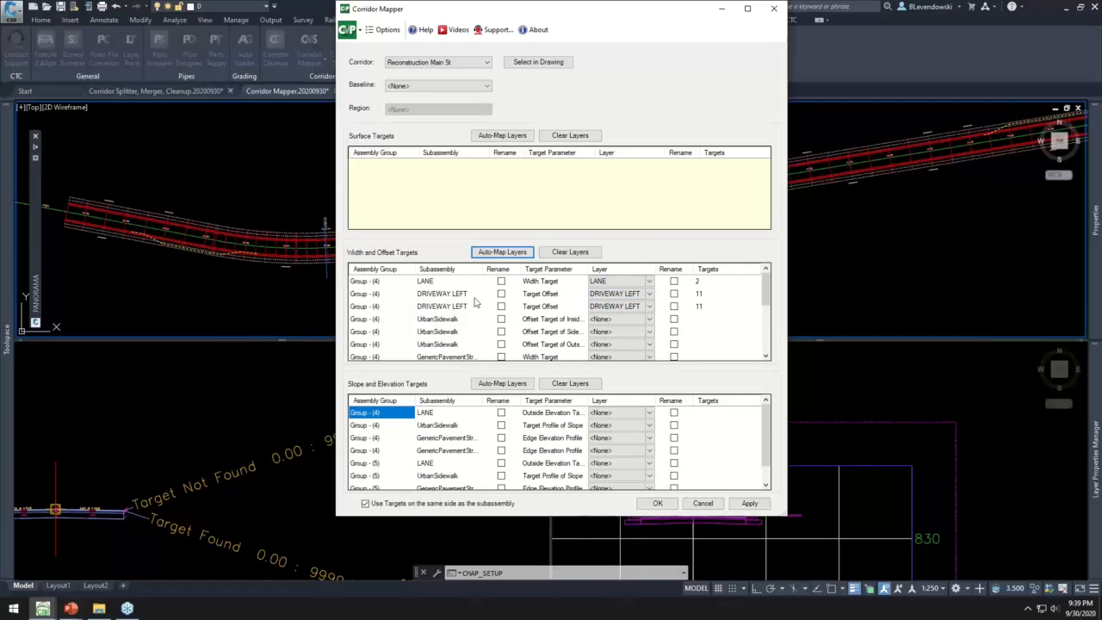
scroll(668, 312, "down", 5)
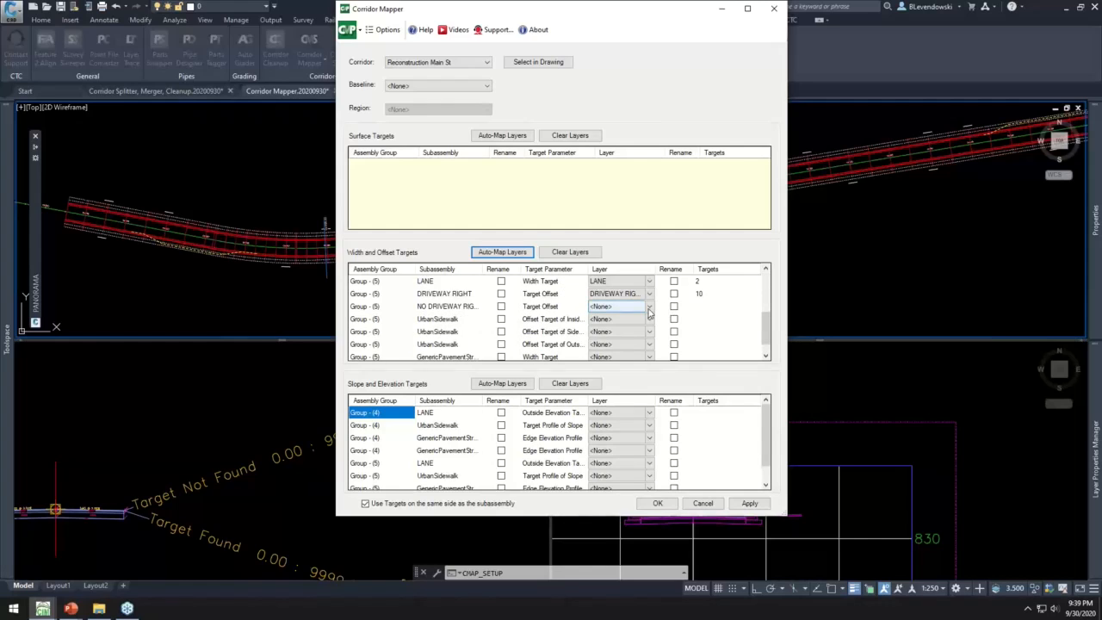
left_click(651, 307)
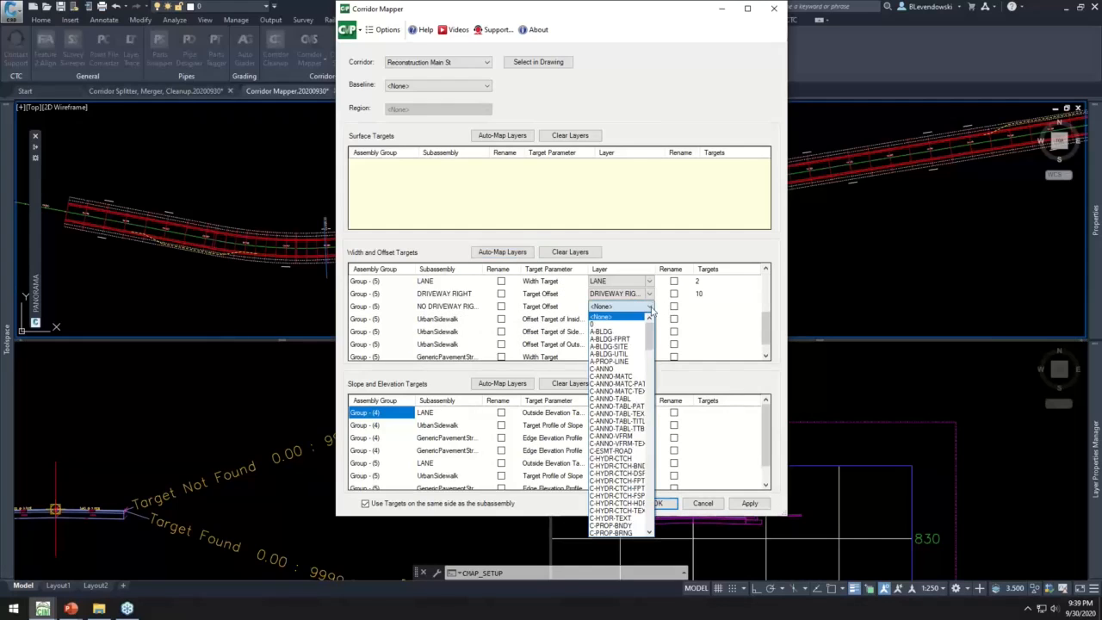
left_click_drag(650, 338, 656, 495)
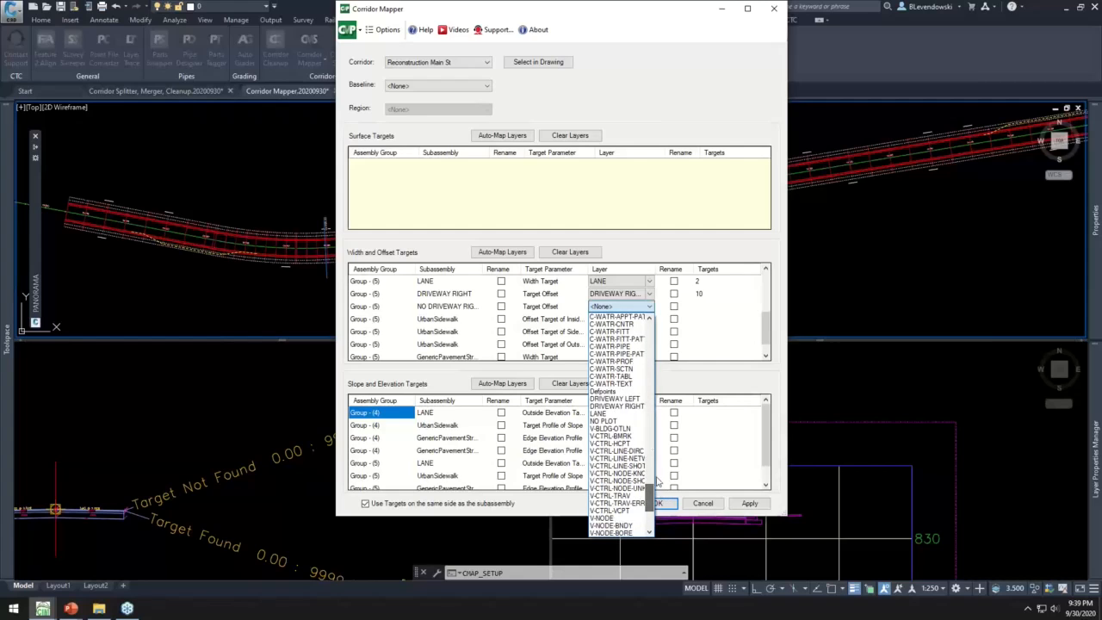
left_click(627, 412)
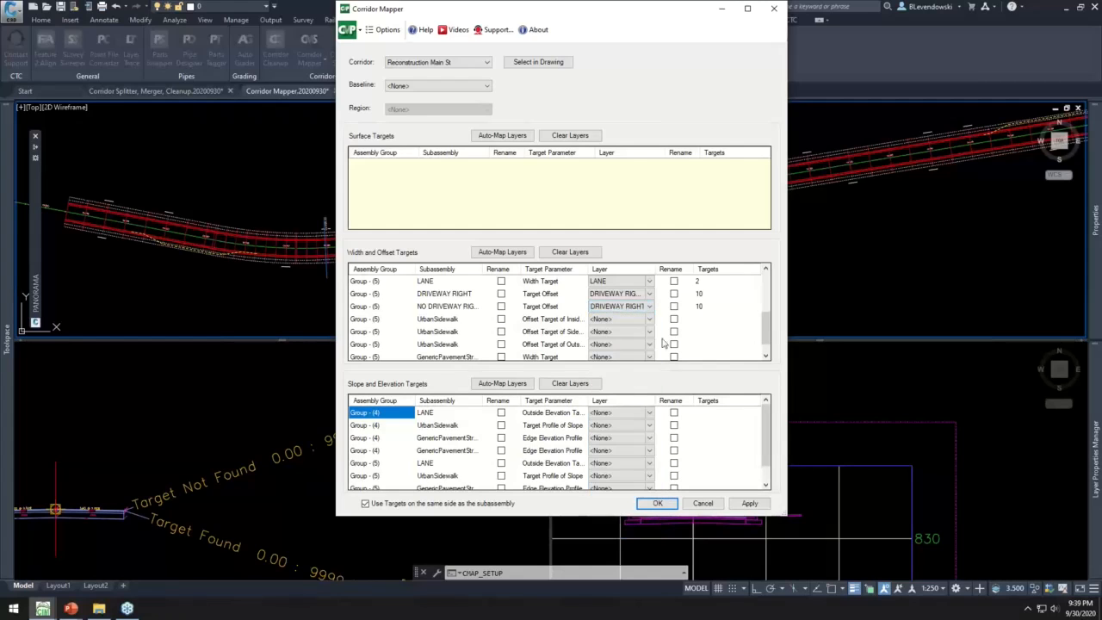
scroll(706, 301, "up", 3)
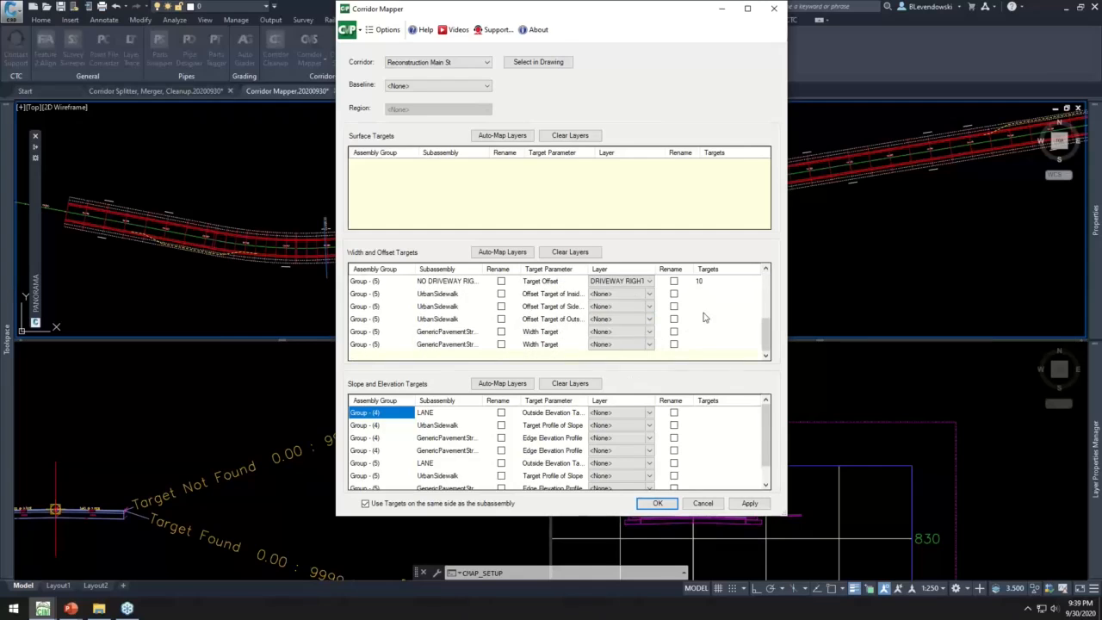
left_click(657, 504)
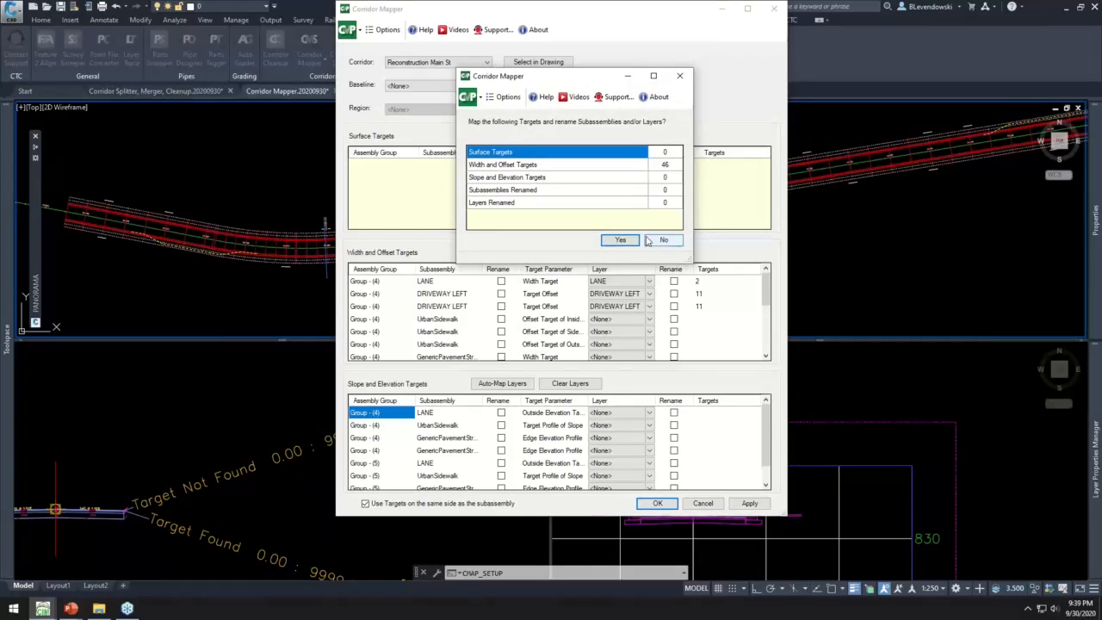
left_click(616, 242)
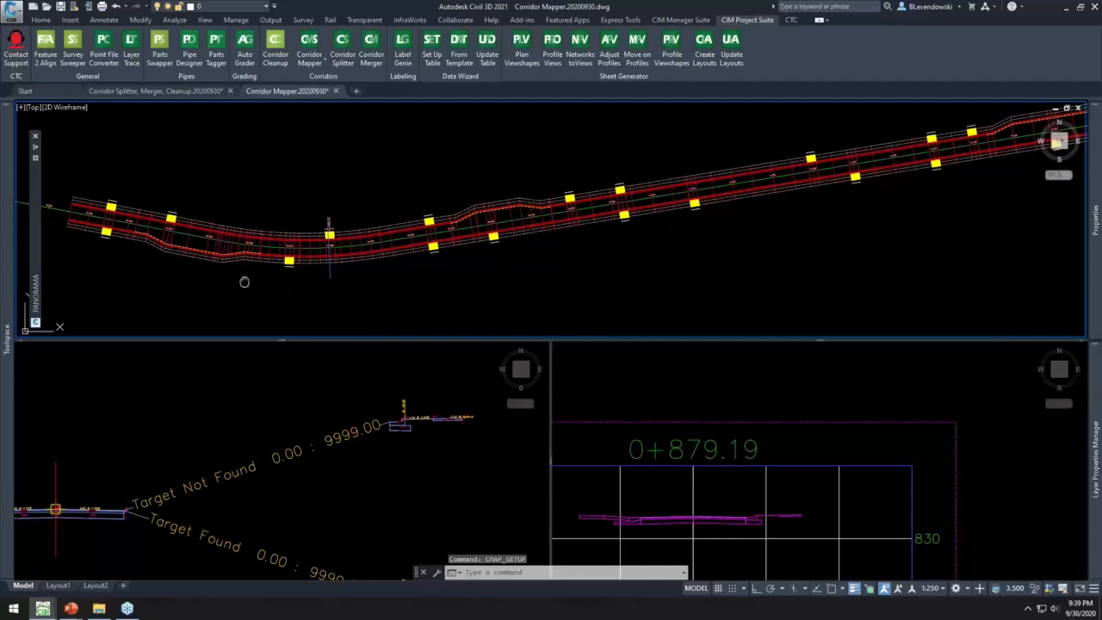
- Inspect the driveways and lane widenings of the remapped corridor in plan, working along from its start
middle_click_drag(245, 272, 500, 278)
scroll(418, 219, "up", 2)
scroll(418, 220, "up", 3)
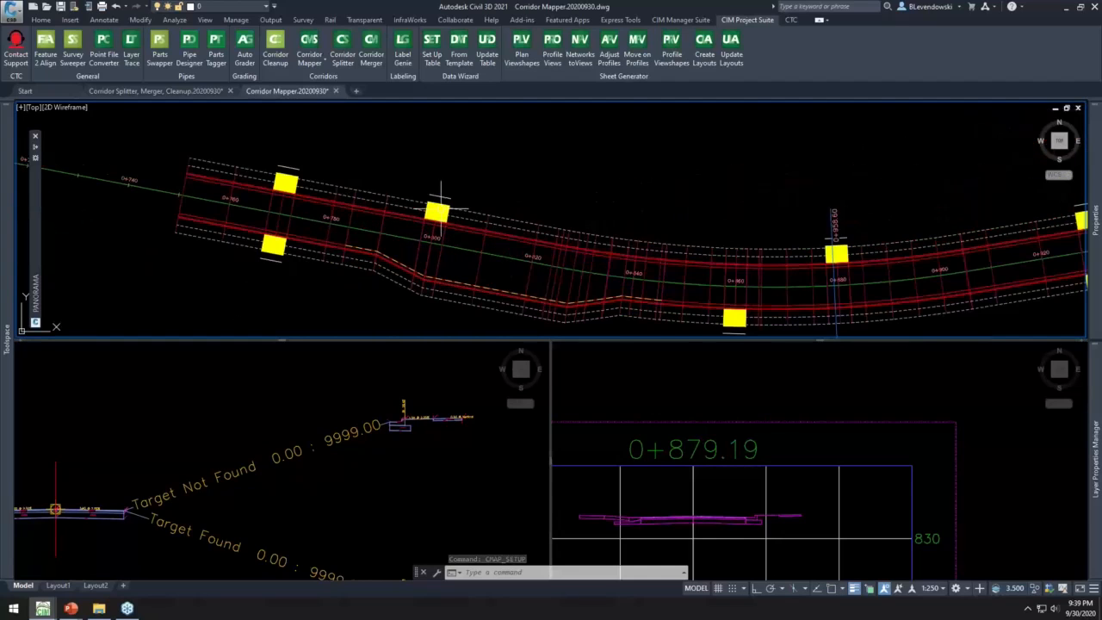
scroll(426, 215, "down", 2)
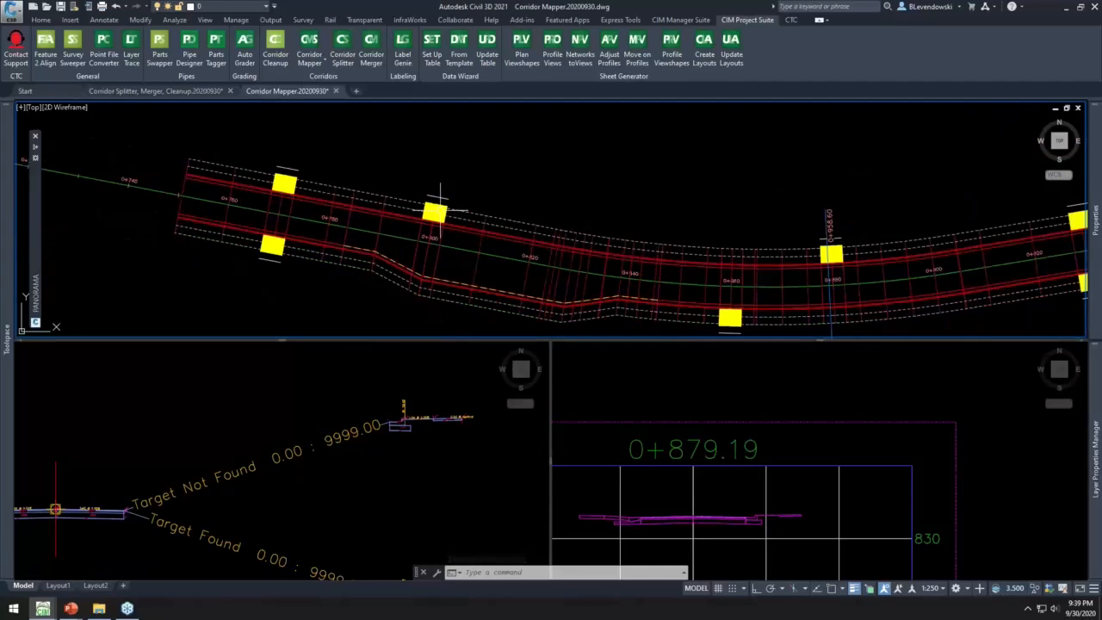
middle_click_drag(468, 213, 395, 185)
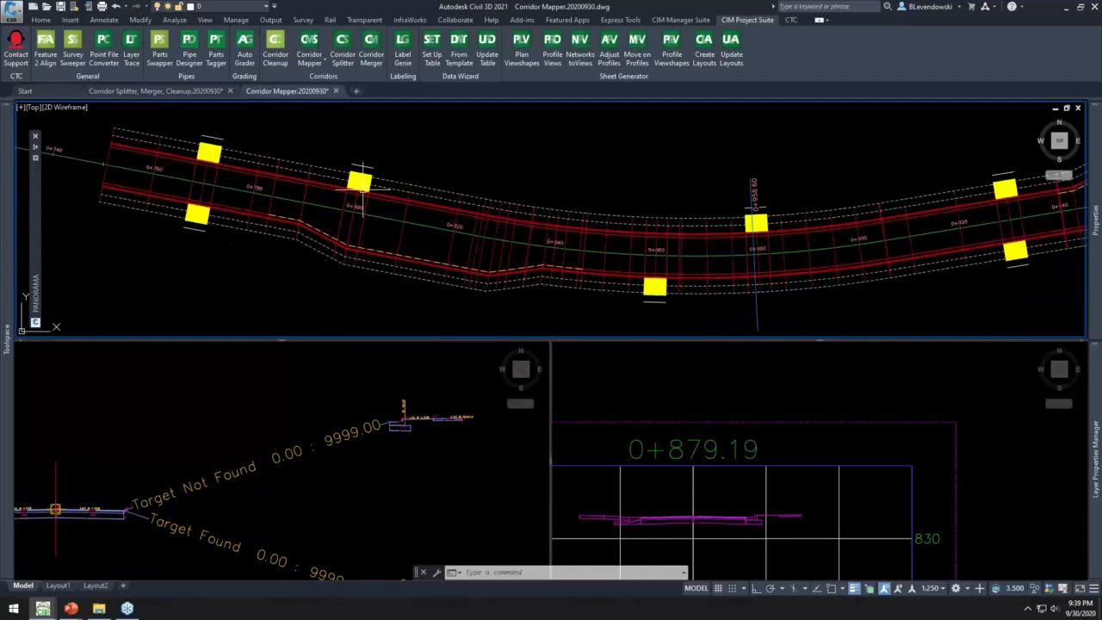
middle_click_drag(418, 189, 264, 173)
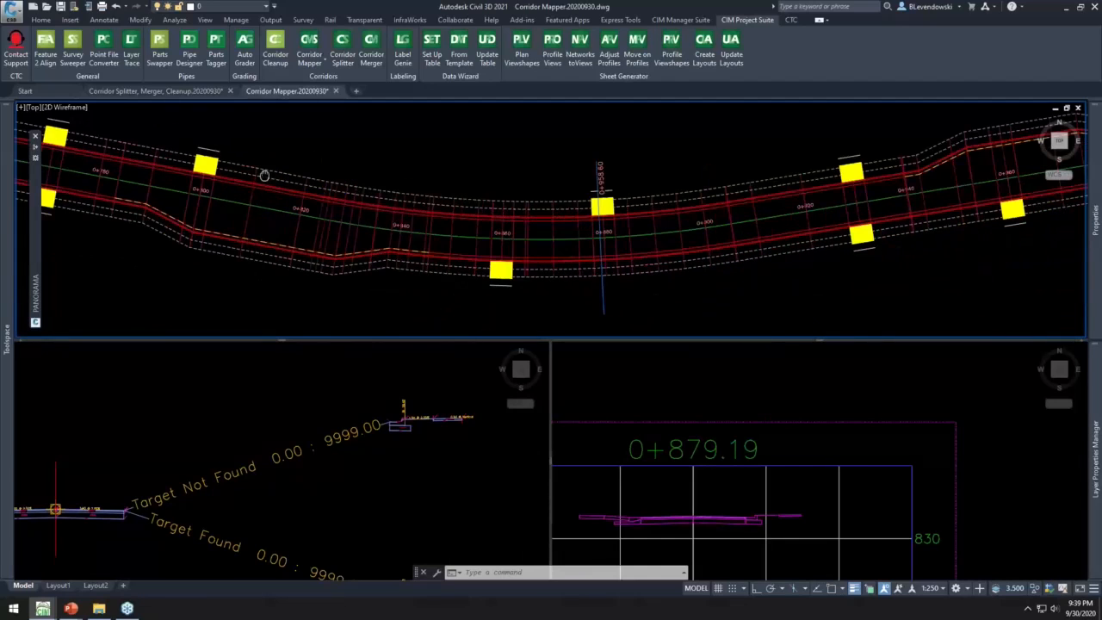
- Examine the road cross section at station 0+879.19, checking the driveway and sidewalk sides
left_click(698, 397)
middle_click_drag(669, 483, 580, 460)
scroll(689, 487, "up", 6)
scroll(717, 470, "down", 2)
middle_click_drag(829, 455, 898, 465)
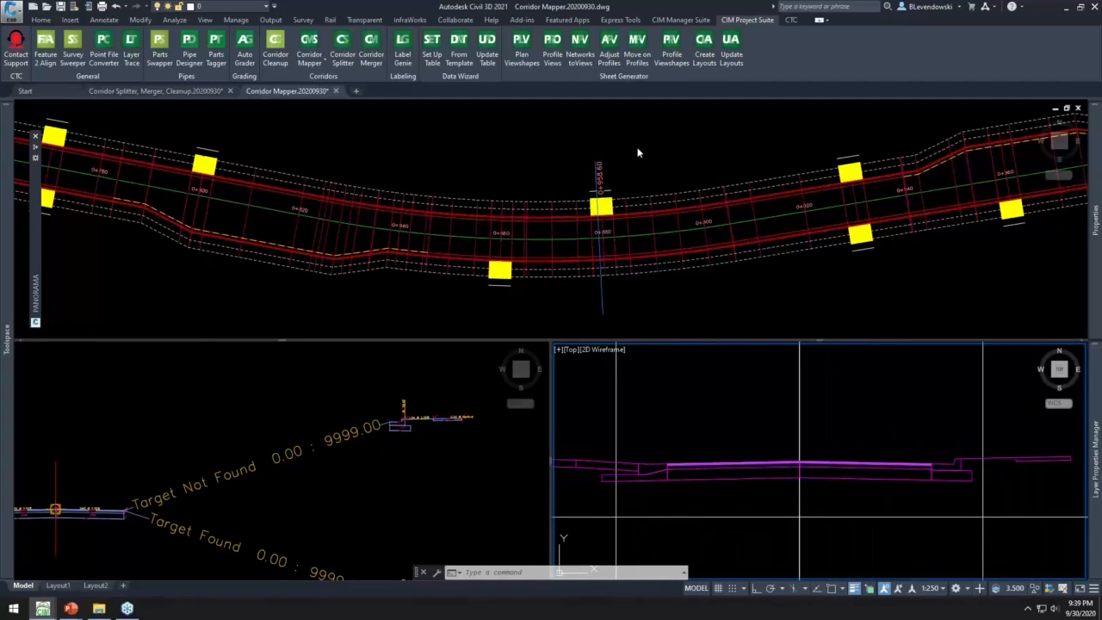
- Reopen Corridor Mapper's target setup for the Reconstruction Main St corridor to check the stored layer mappings, and cancel out
left_click(333, 276)
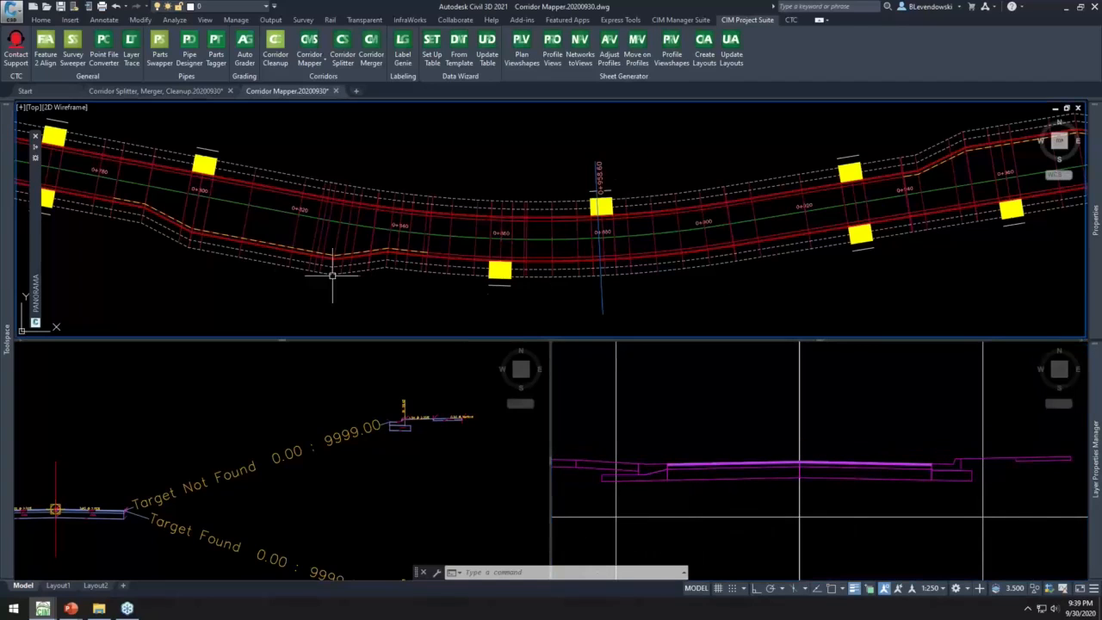
scroll(531, 248, "down", 2)
scroll(531, 248, "down", 1)
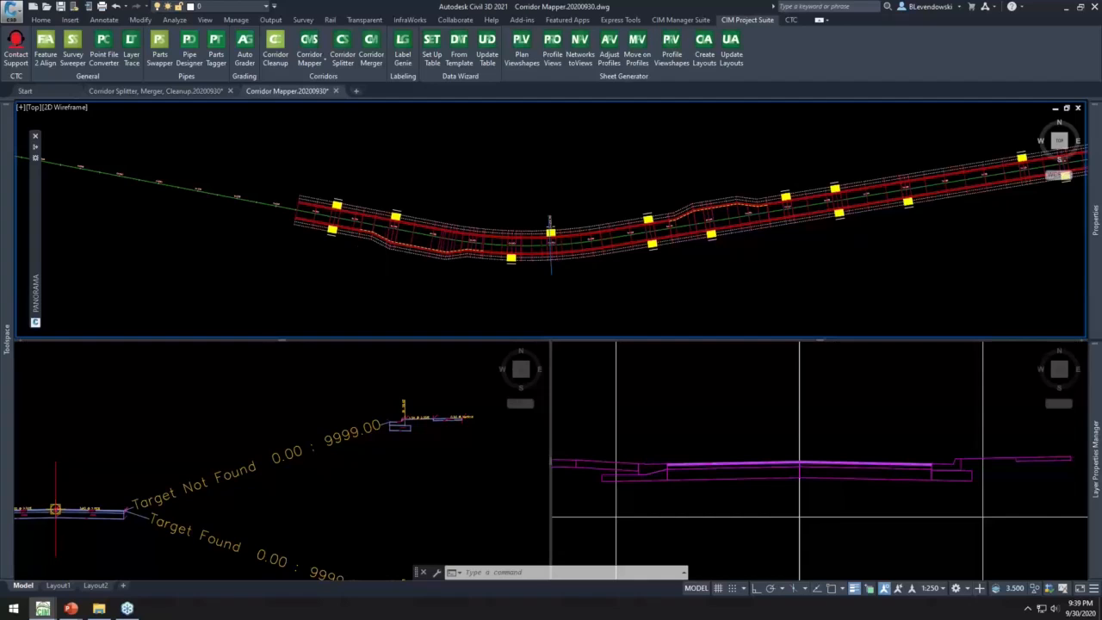
scroll(364, 189, "up", 1)
left_click(364, 189)
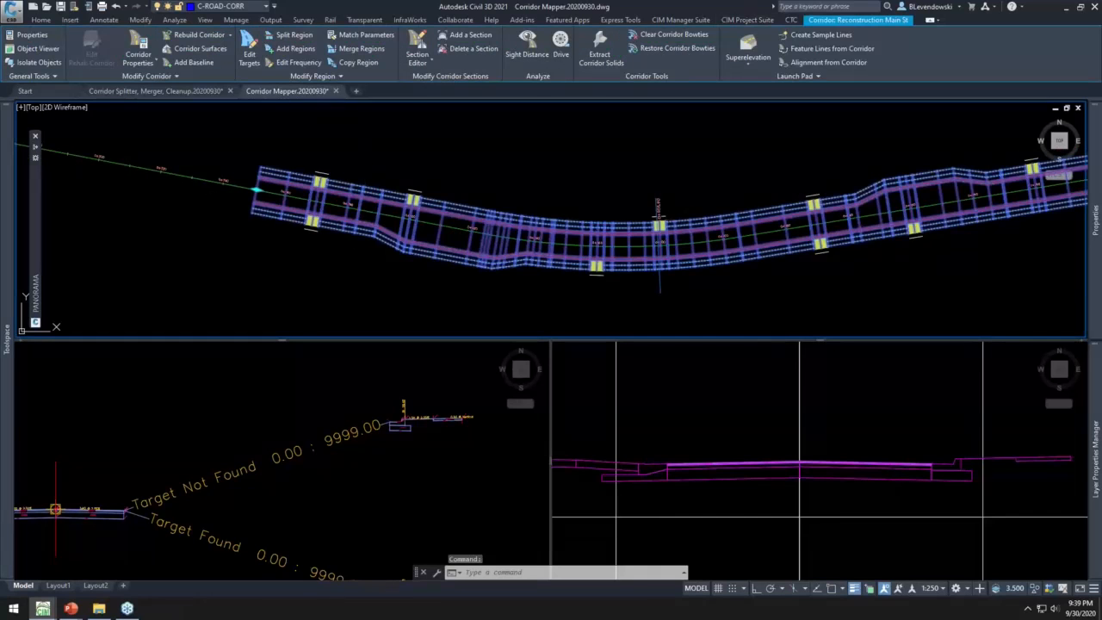
key("Escape")
key("Escape")
left_click(310, 62)
left_click(332, 84)
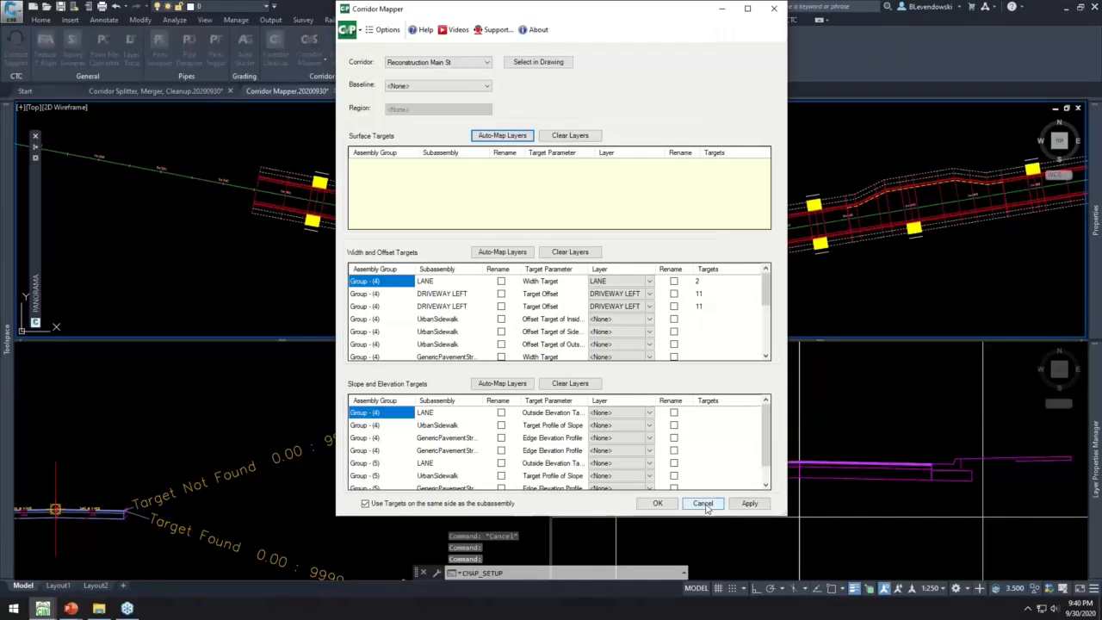
left_click(703, 503)
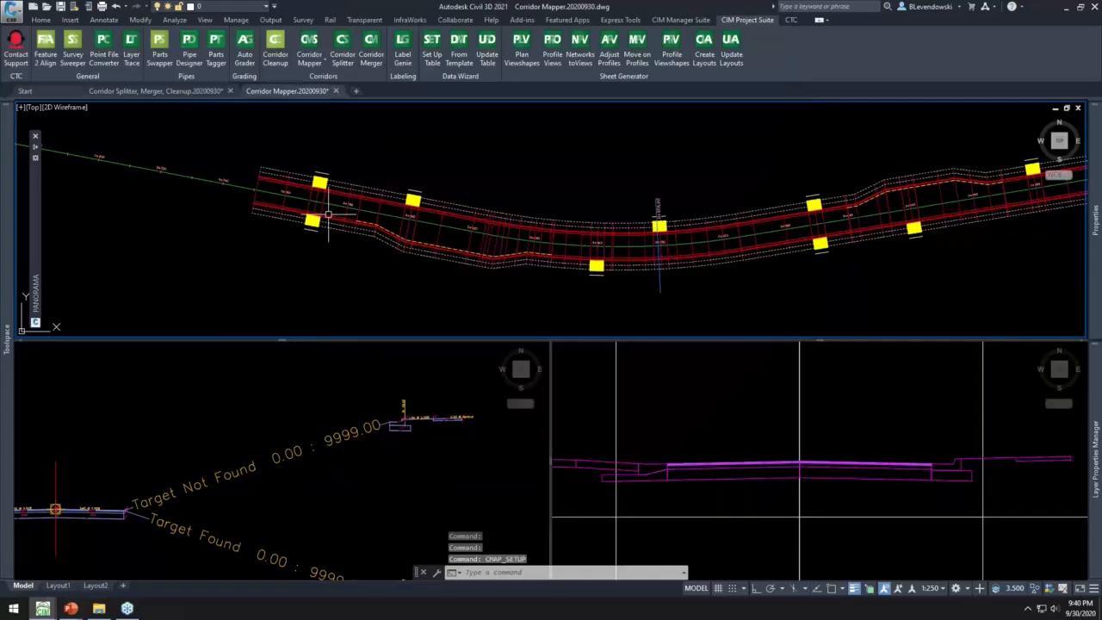
- Extend the start of the Reconstruction Main St corridor back along the alignment past its first driveways, and clear the selection
middle_click_drag(327, 213, 580, 283)
left_click(521, 246)
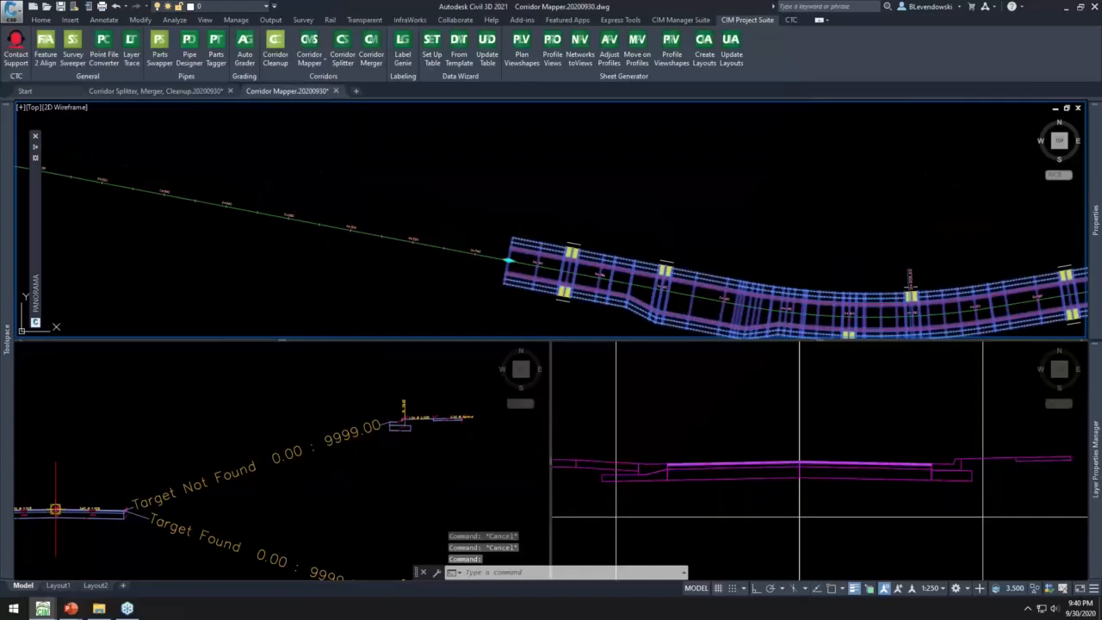
left_click(509, 259)
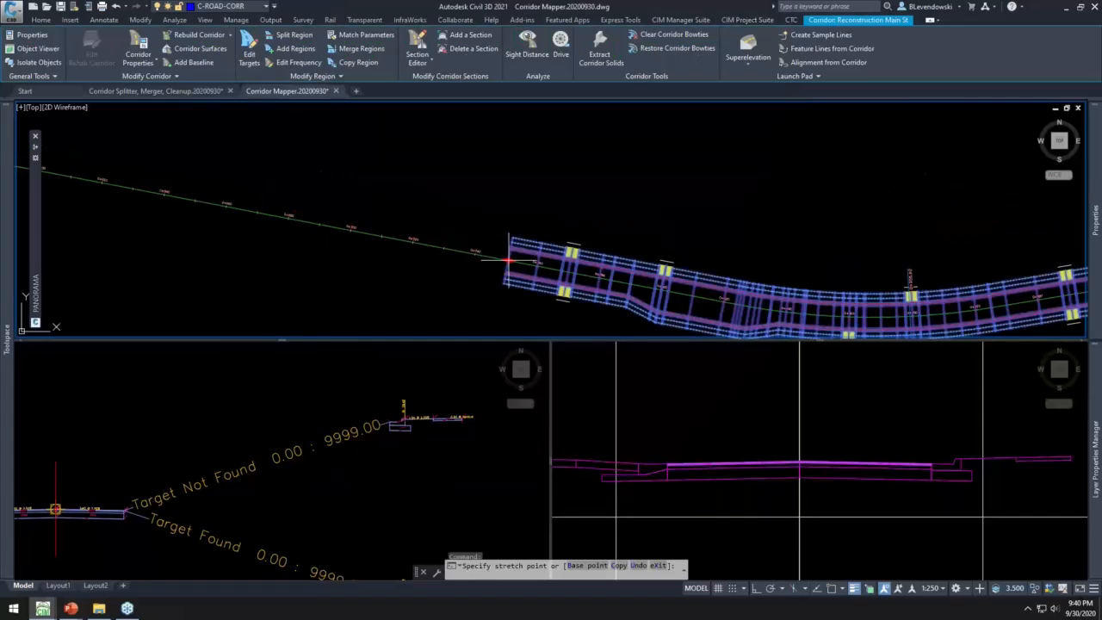
left_click(79, 222)
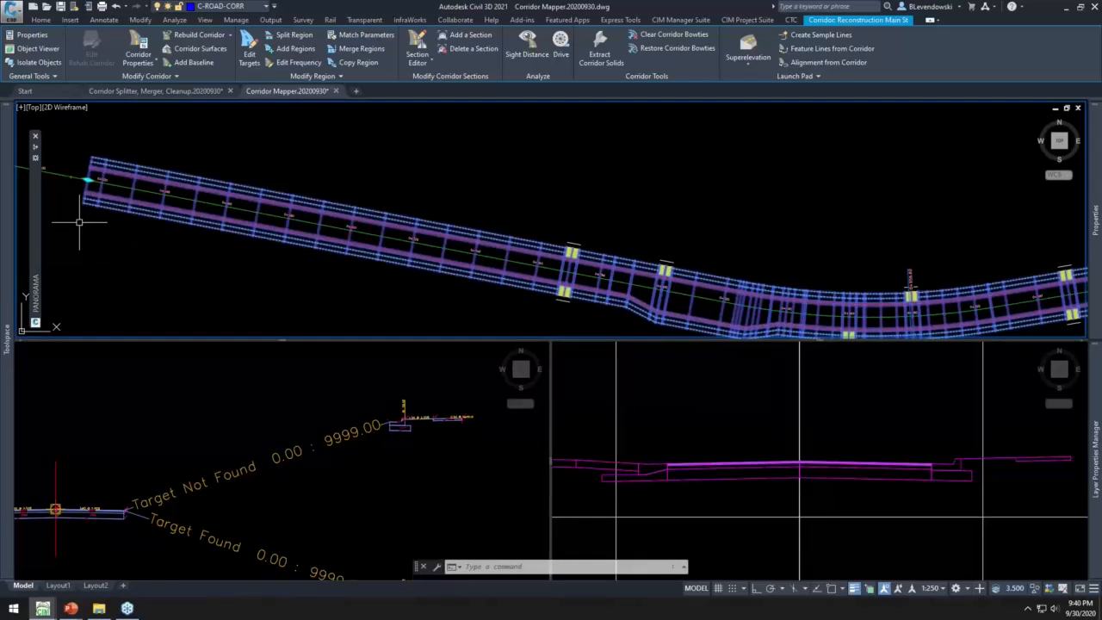
key("Escape")
key("Escape")
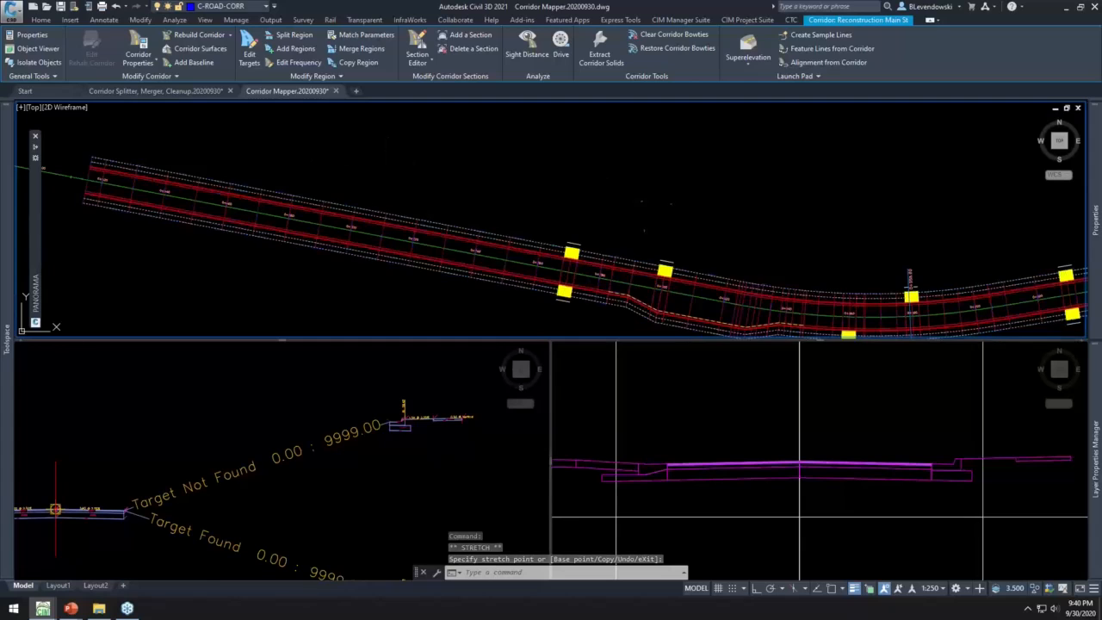
- Copy the three driveway target lines around the first two driveway locations twice, back along the extended start of the corridor
scroll(624, 195, "down", 2)
scroll(624, 195, "up", 2)
type("co")
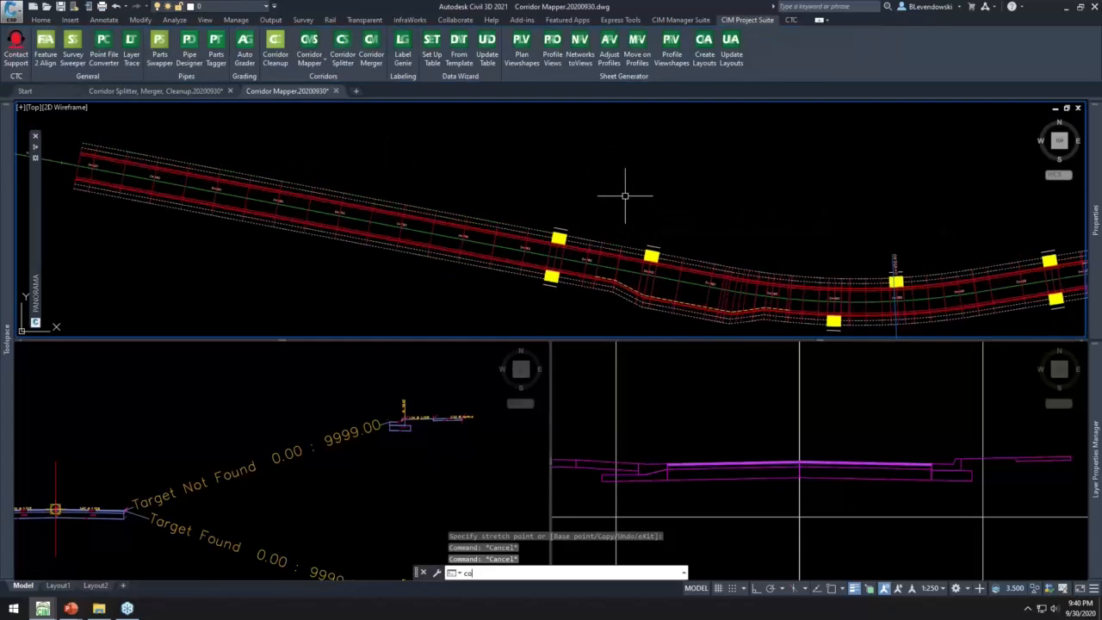
key("Return")
left_click(514, 194)
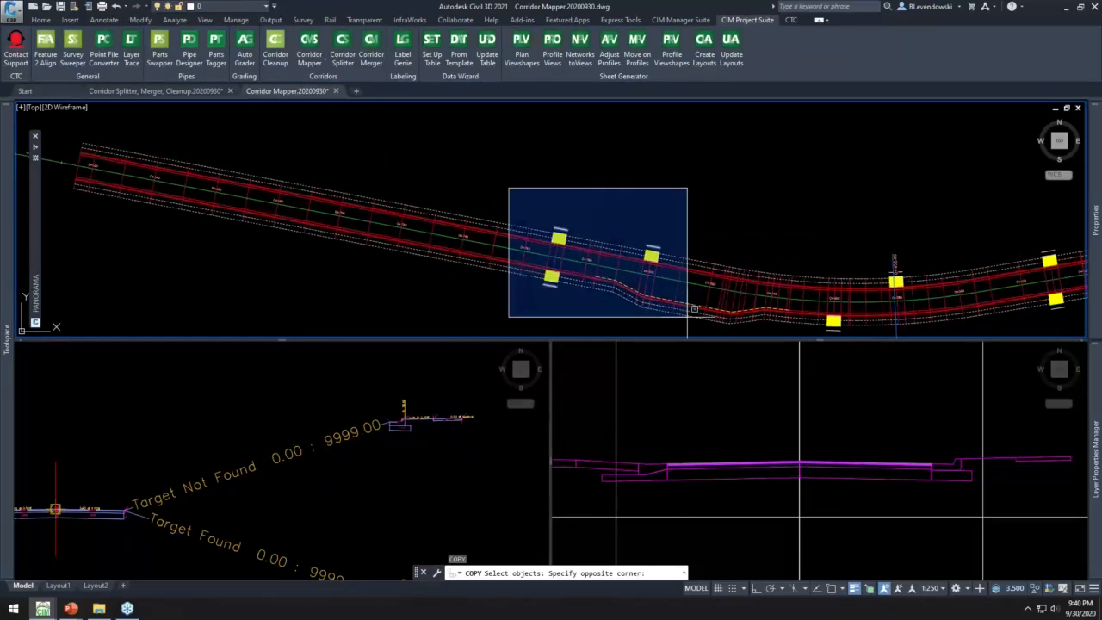
left_click(702, 334)
key("Return")
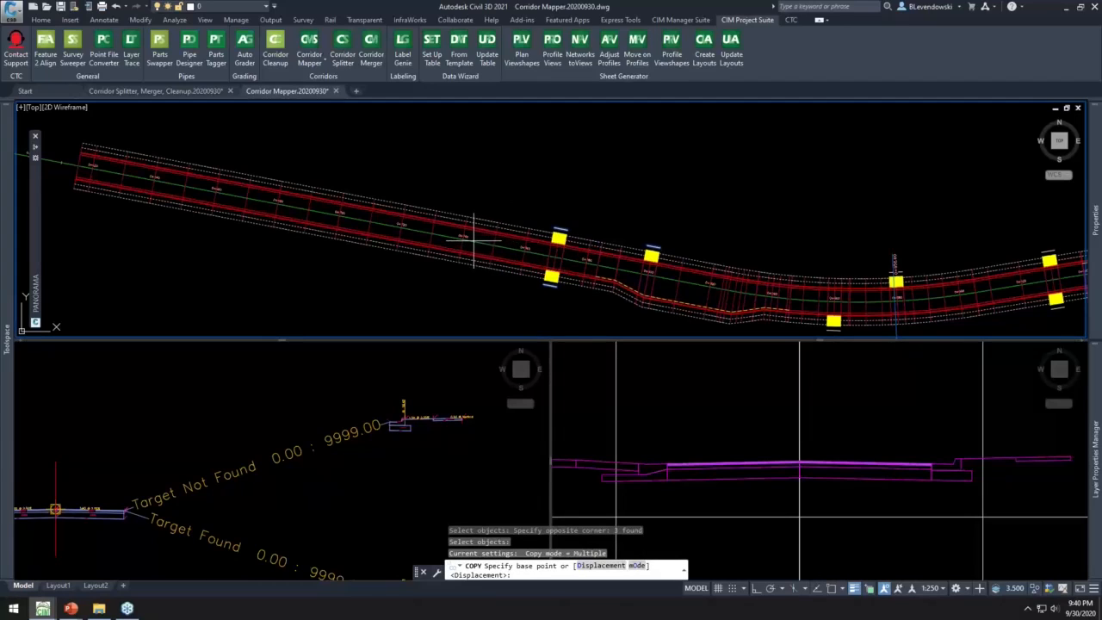
left_click(472, 242)
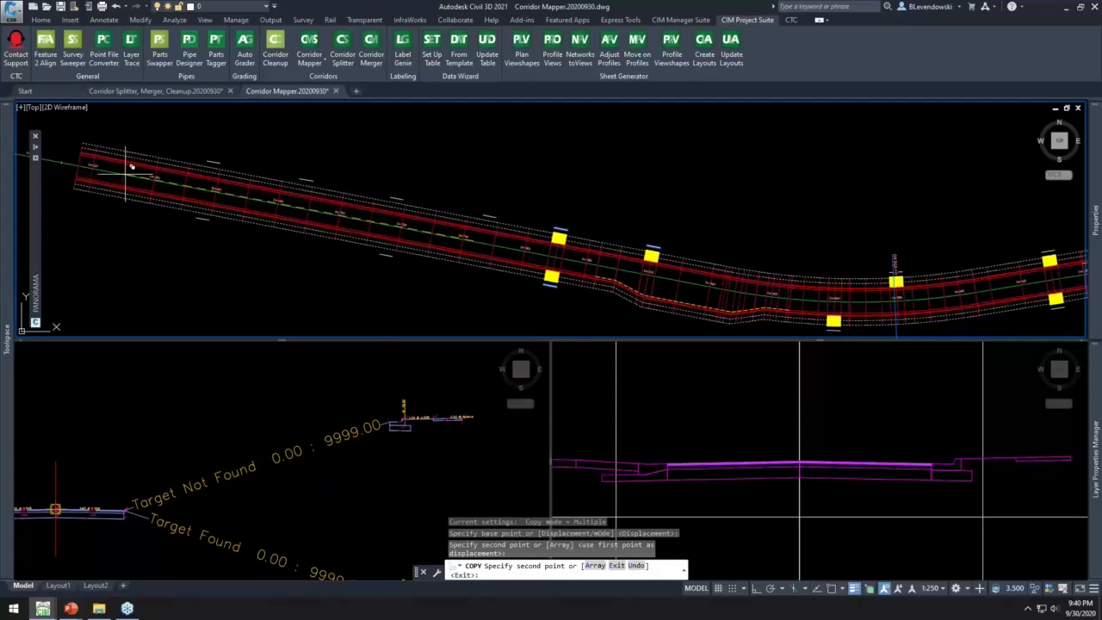
key("Escape")
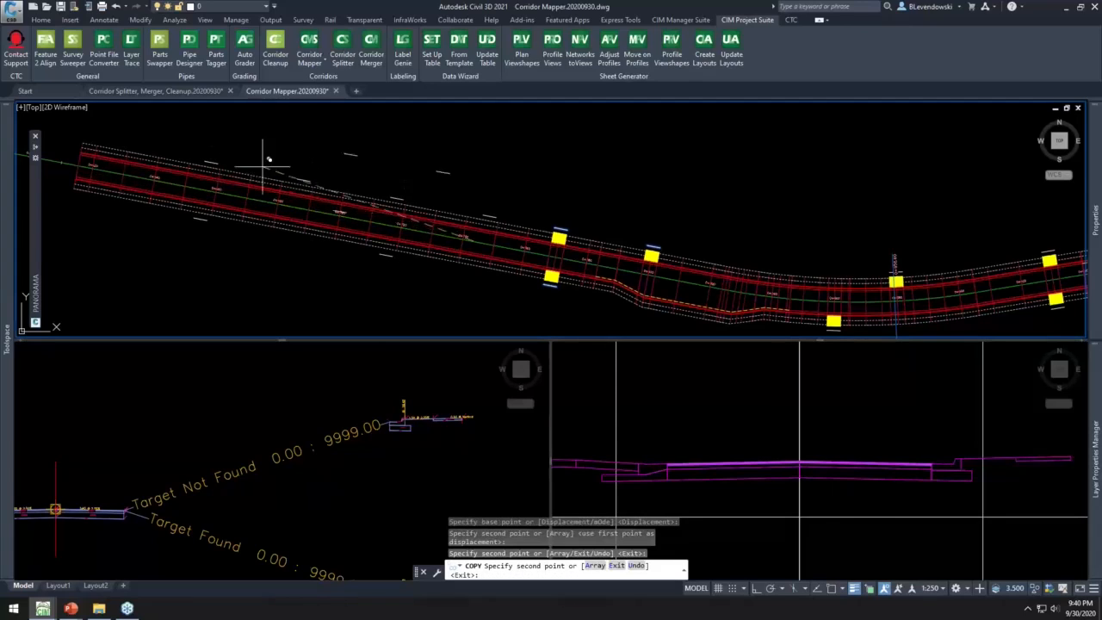
key("Escape")
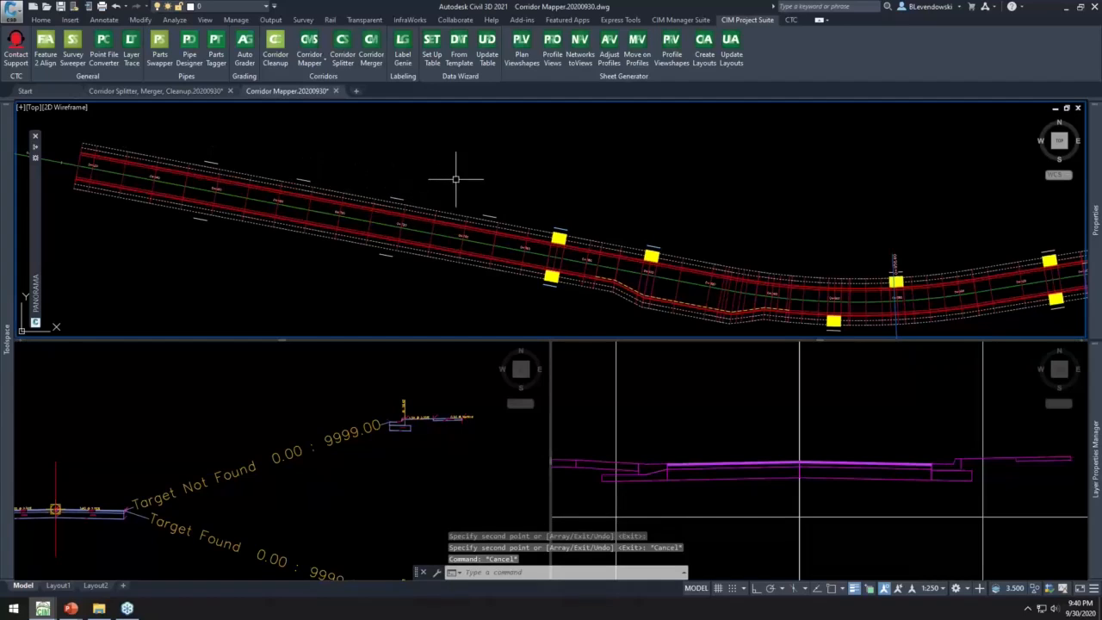
- Auto-map the Reconstruction Main St corridor's targets with Corridor Mapper, accept the mapping, and check the driveways along the extended portion
left_click(310, 69)
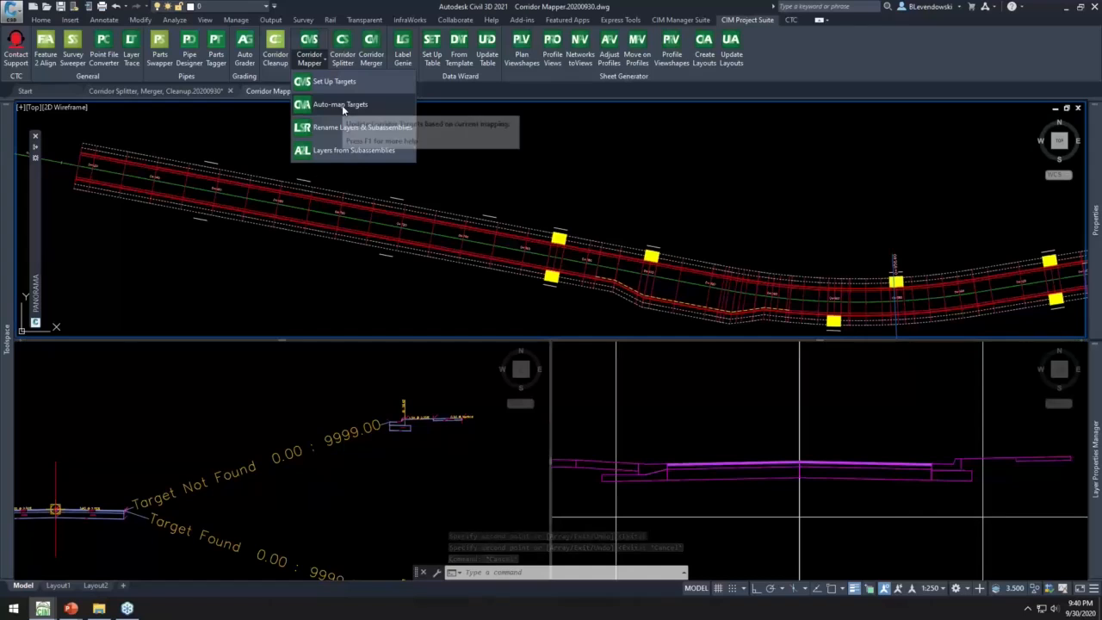
left_click(341, 105)
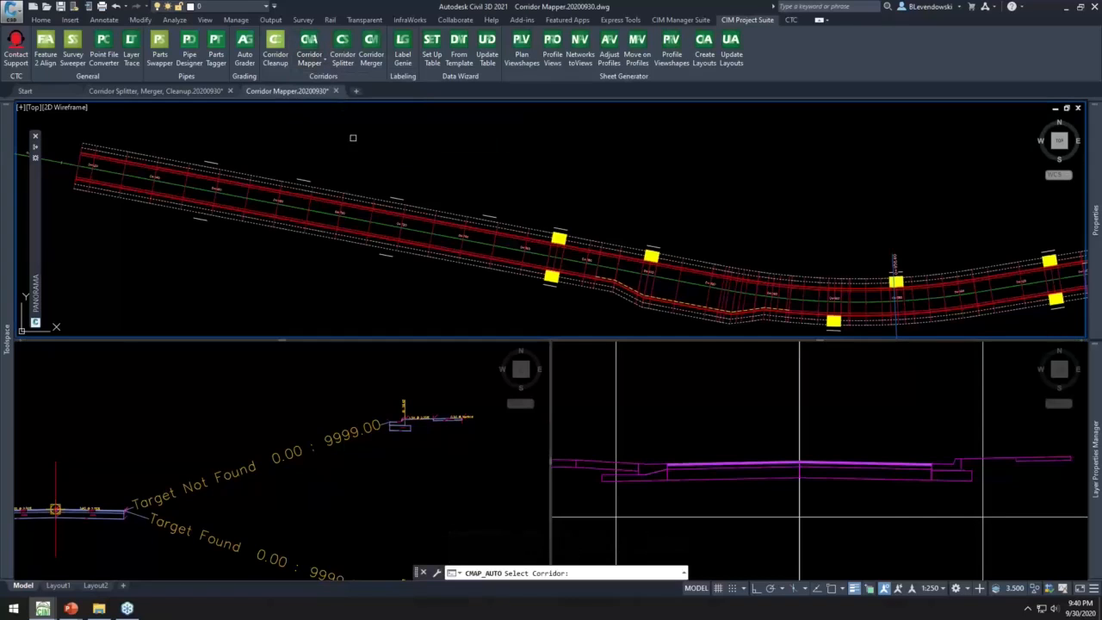
left_click(343, 187)
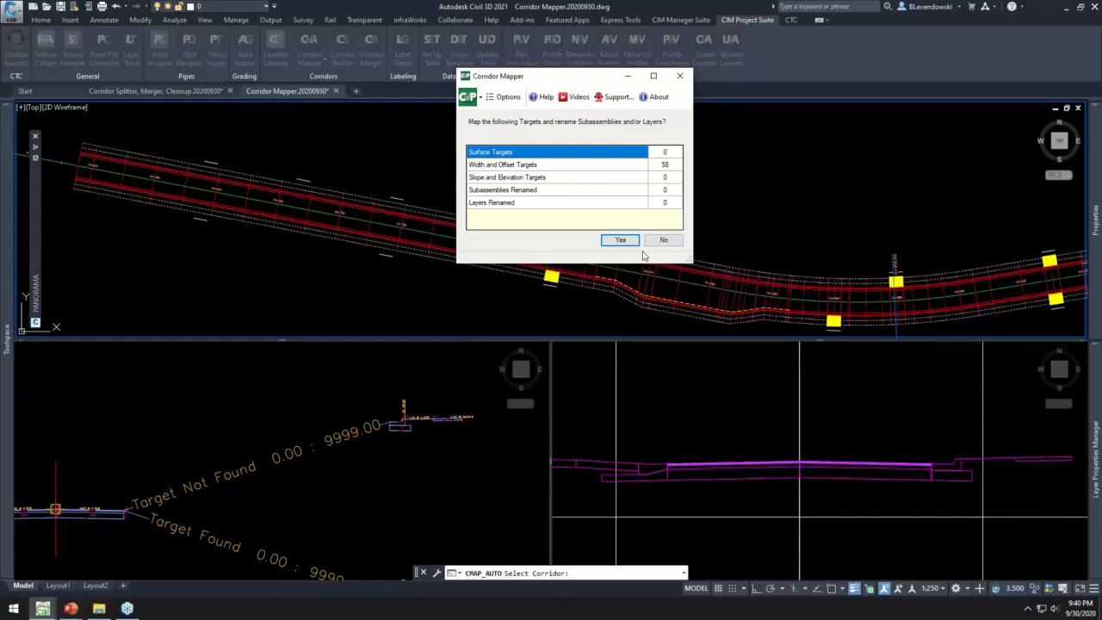
left_click(611, 240)
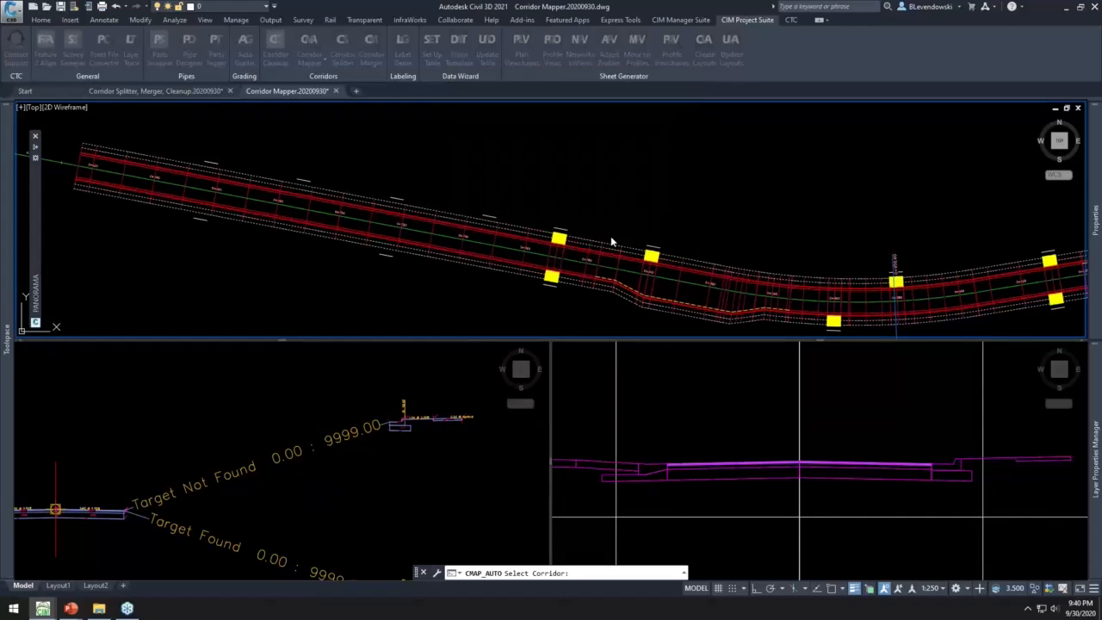
left_click(442, 251)
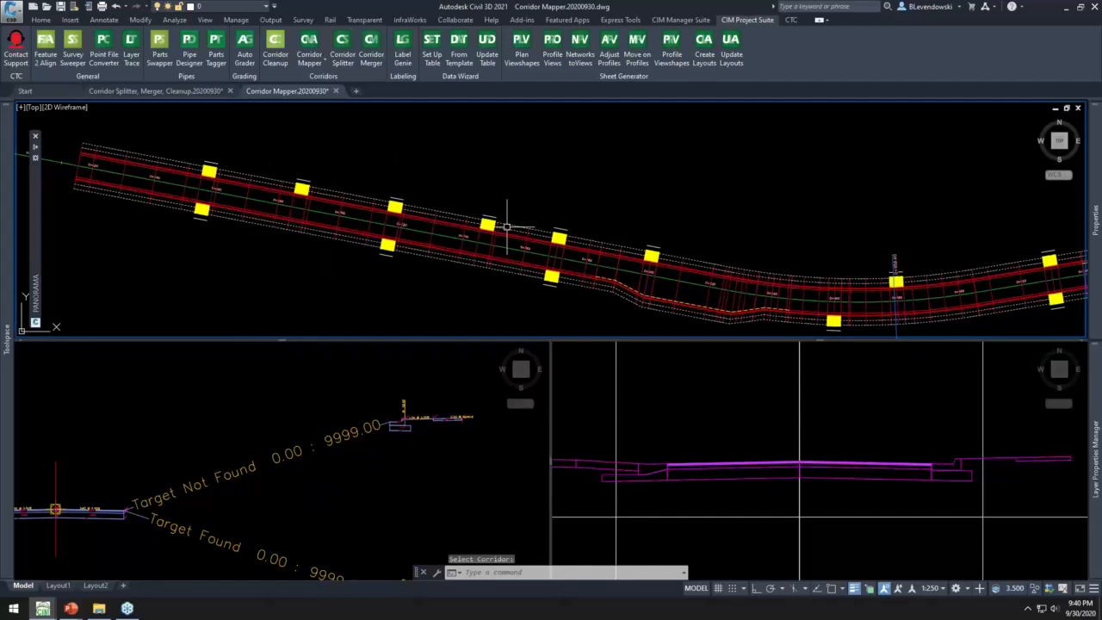
middle_click_drag(557, 201, 413, 177)
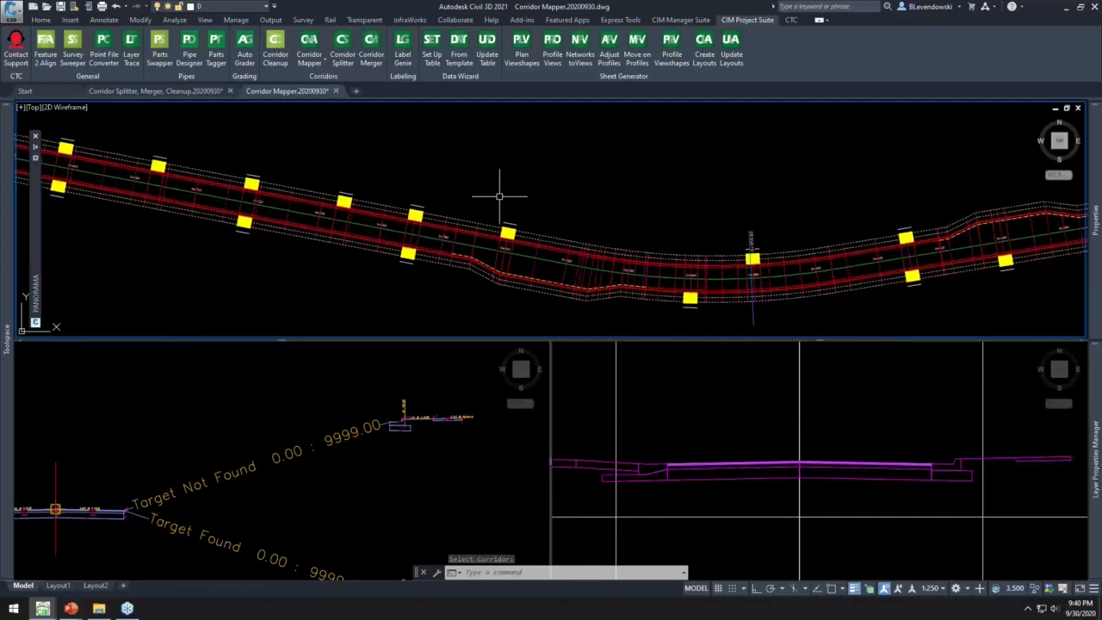
middle_click_drag(395, 177, 571, 202)
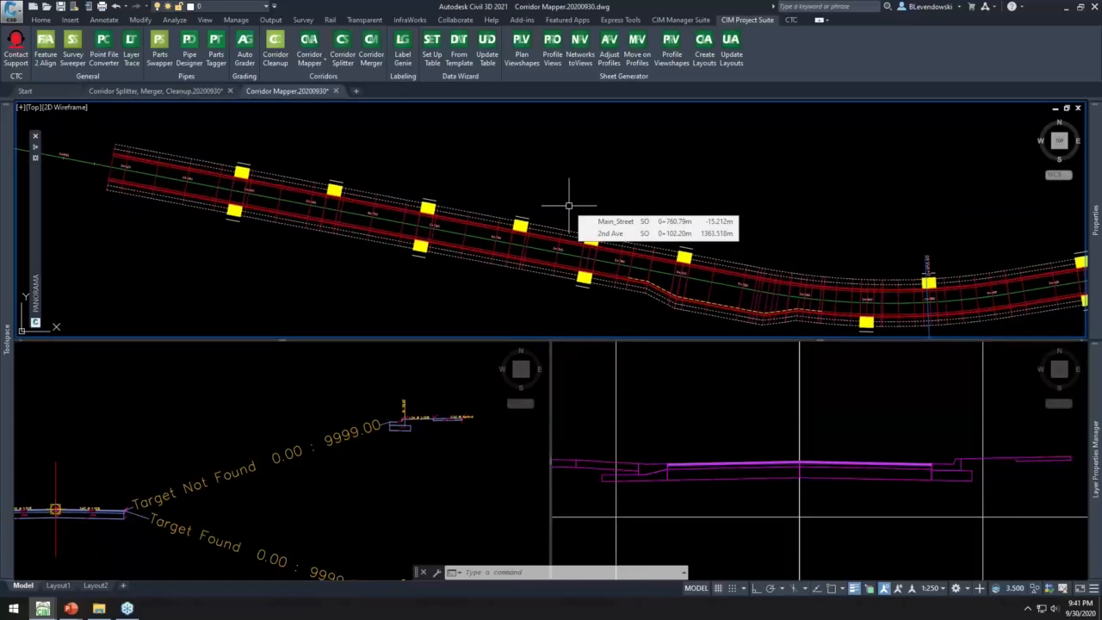
- Review the target mapping of the Reconstruction Main St corridor region, cancel without changes, and clear the selection
left_click(372, 204)
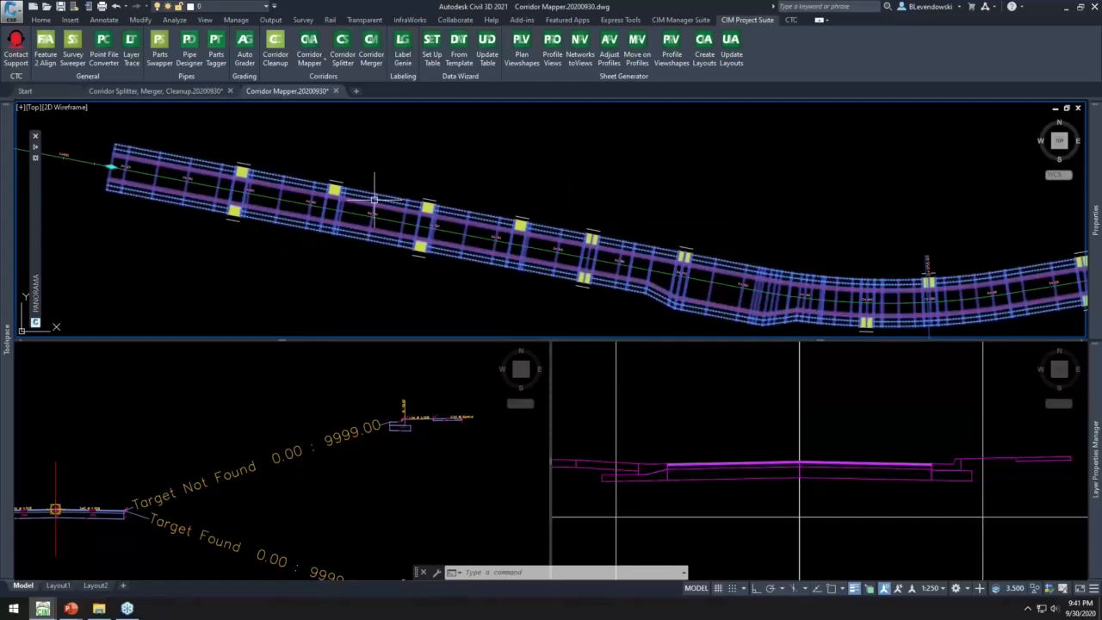
left_click(249, 54)
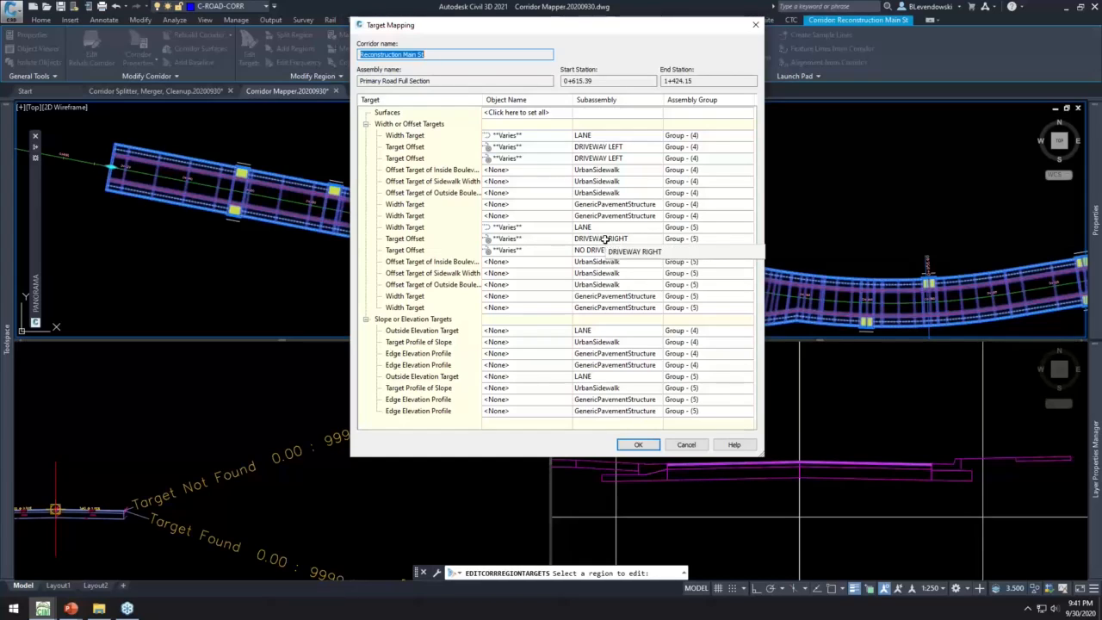
left_click(682, 446)
left_click(686, 445)
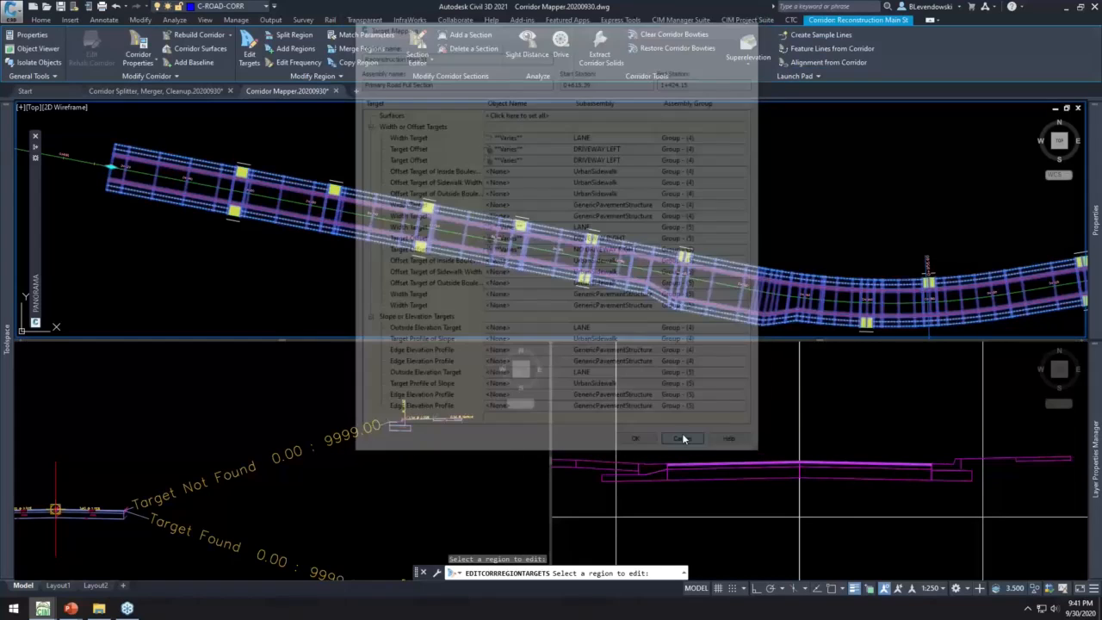
key("Escape")
key("Escape")
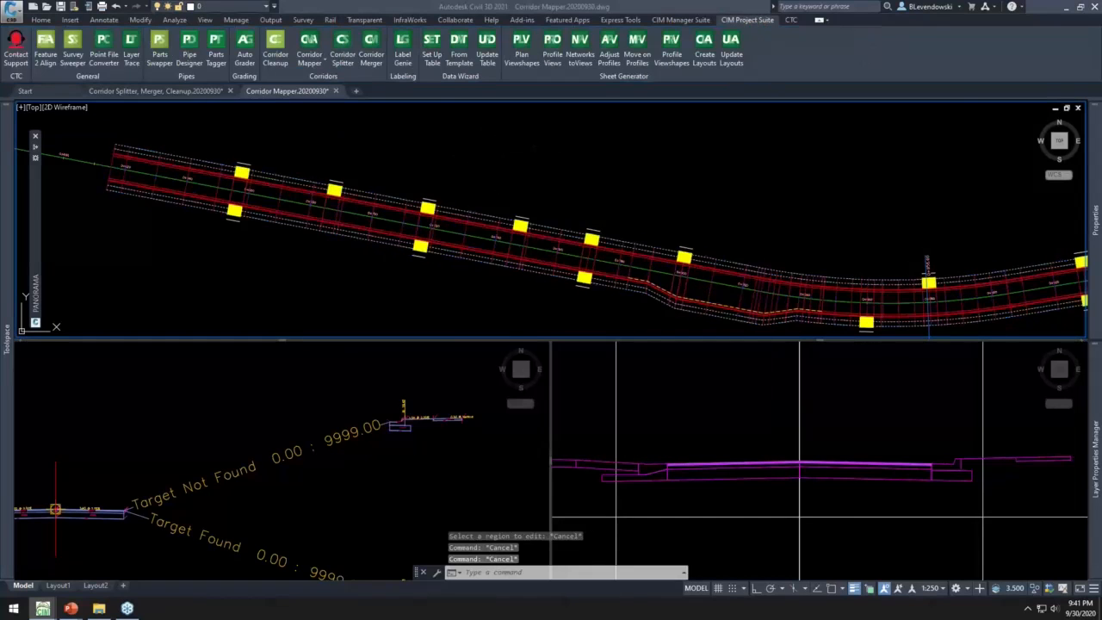
- Switch to the PowerPoint slide show and advance past the General and Survey Tools slide
key("alt+Tab")
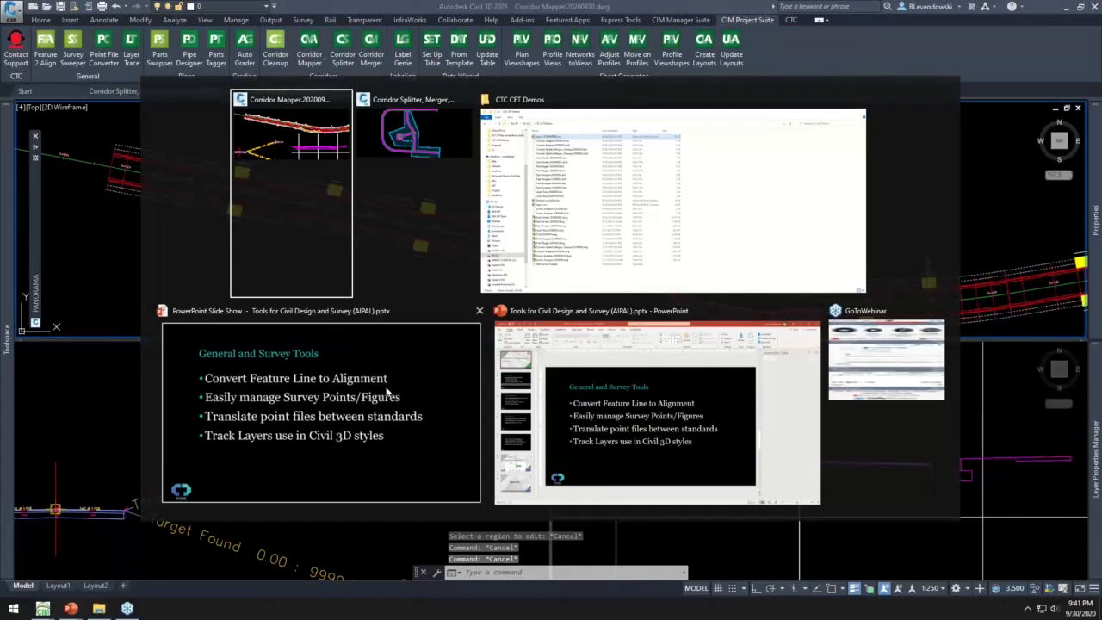
left_click(388, 389)
key("Right")
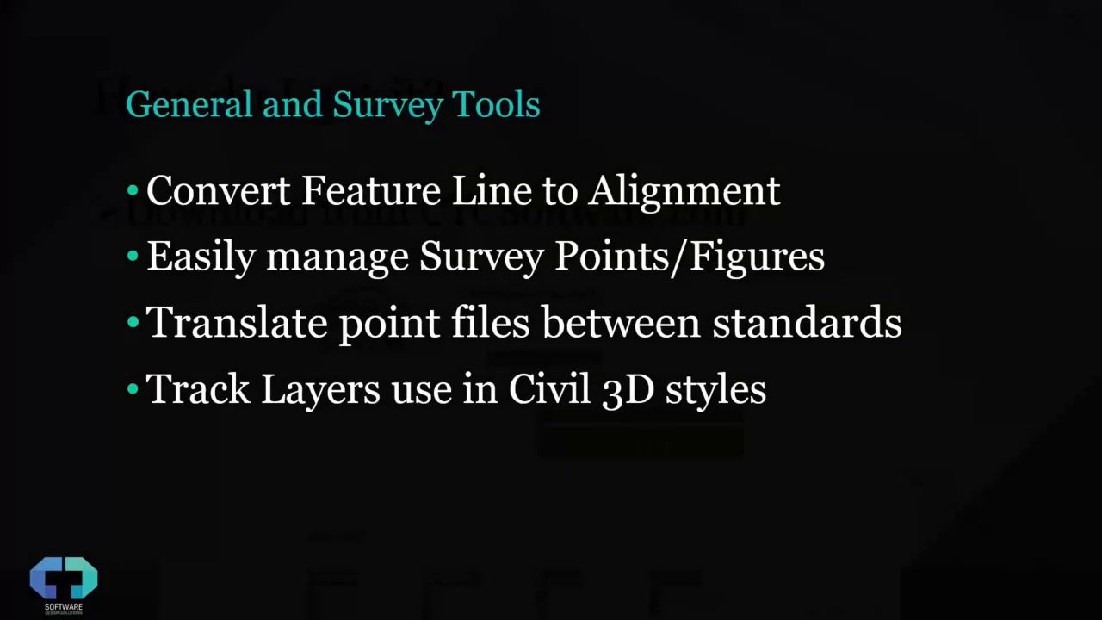